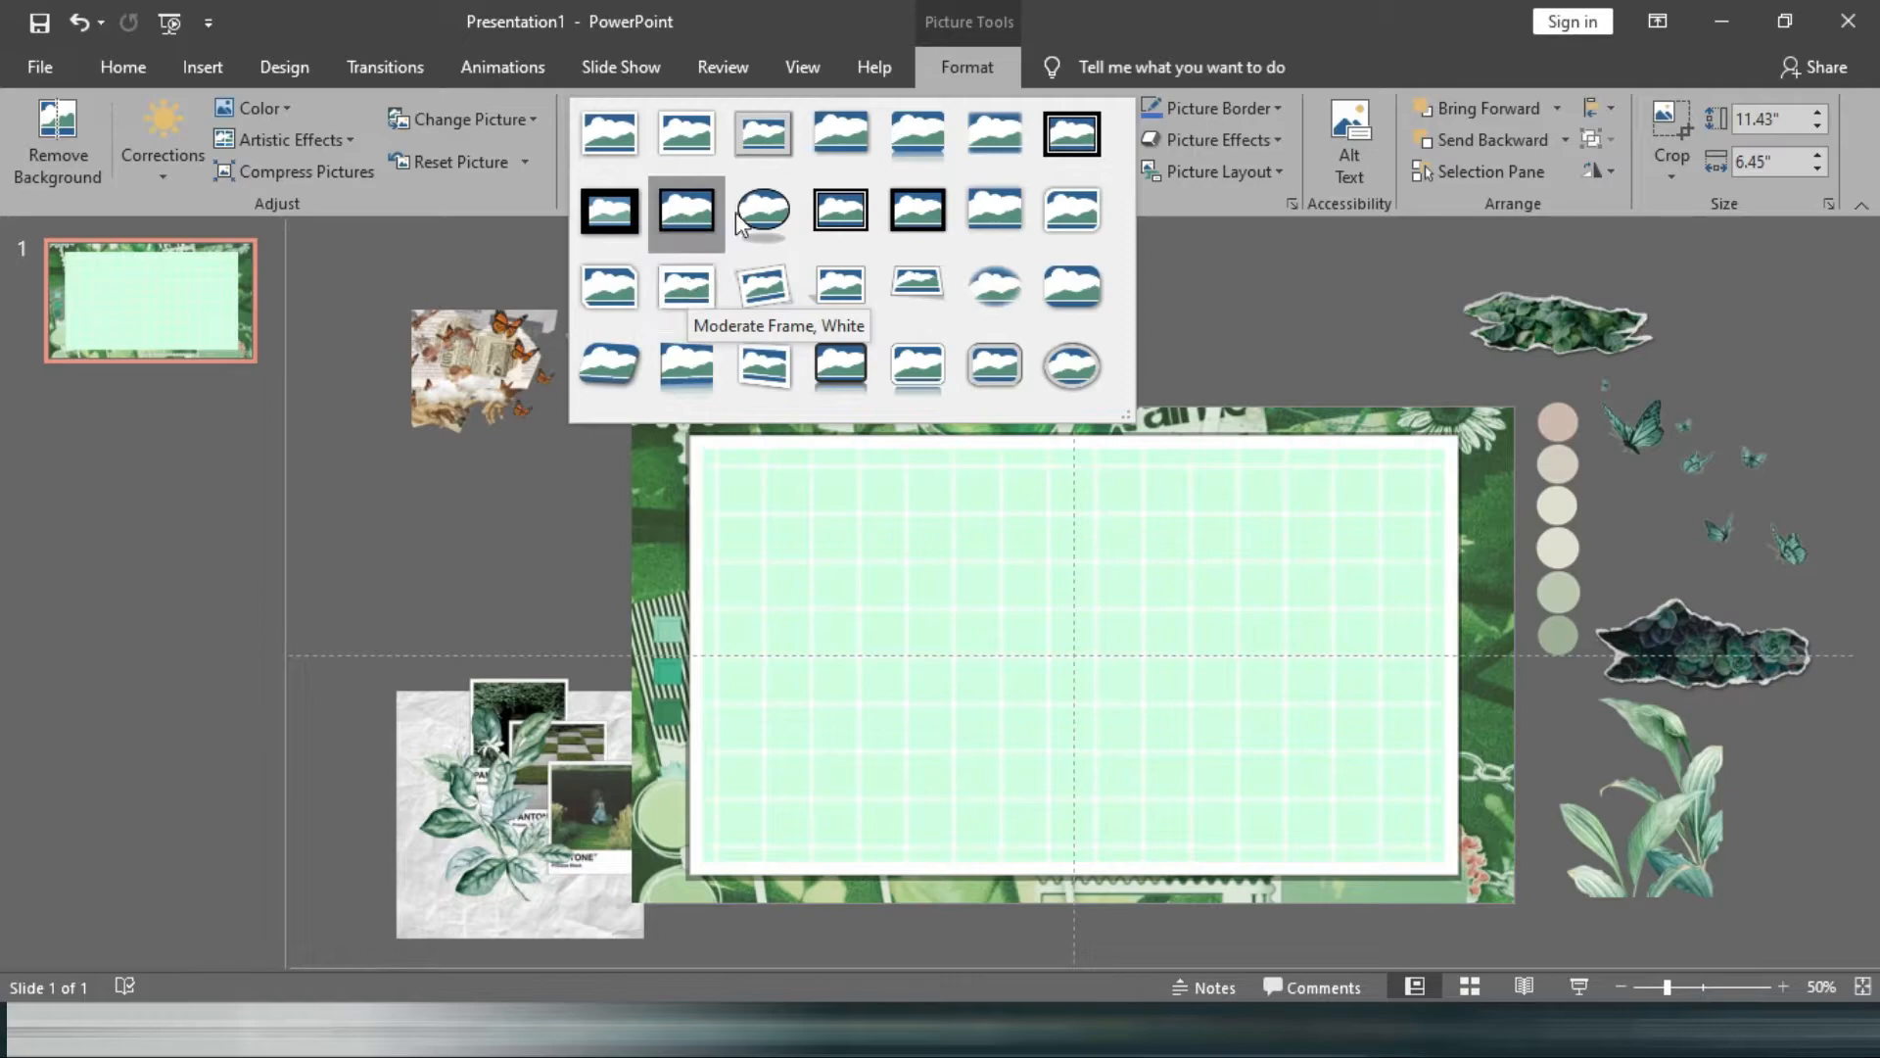
Apply the frameless drop-shadow picture style to the mint grid picture.
{"action": "left_click", "coordinate": [844, 142]}
{"action": "left_click", "coordinate": [1235, 254]}
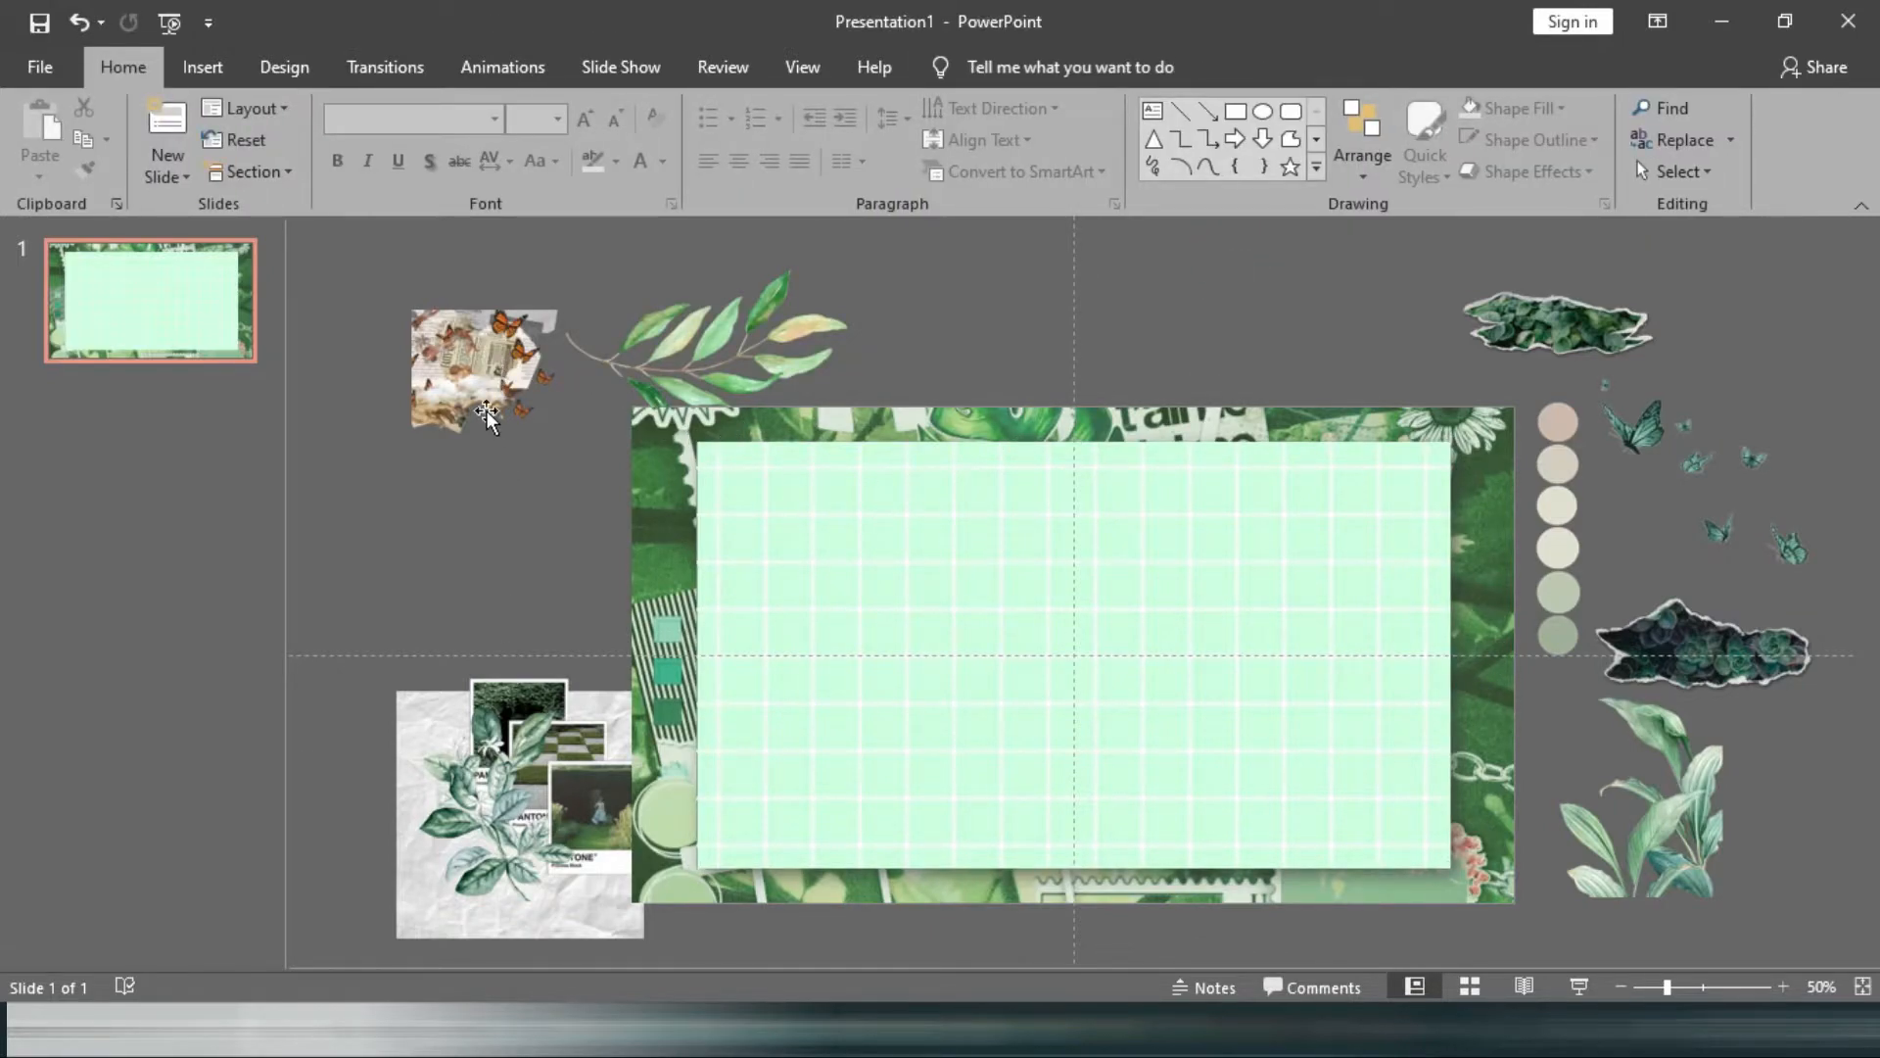
Try the newspaper-and-butterfly collage in front of the grid at the slide's upper-left corner, sized 3.21 by 3.21 inches.
{"action": "left_click_drag", "start_coordinate": [487, 416], "coordinate": [732, 538]}
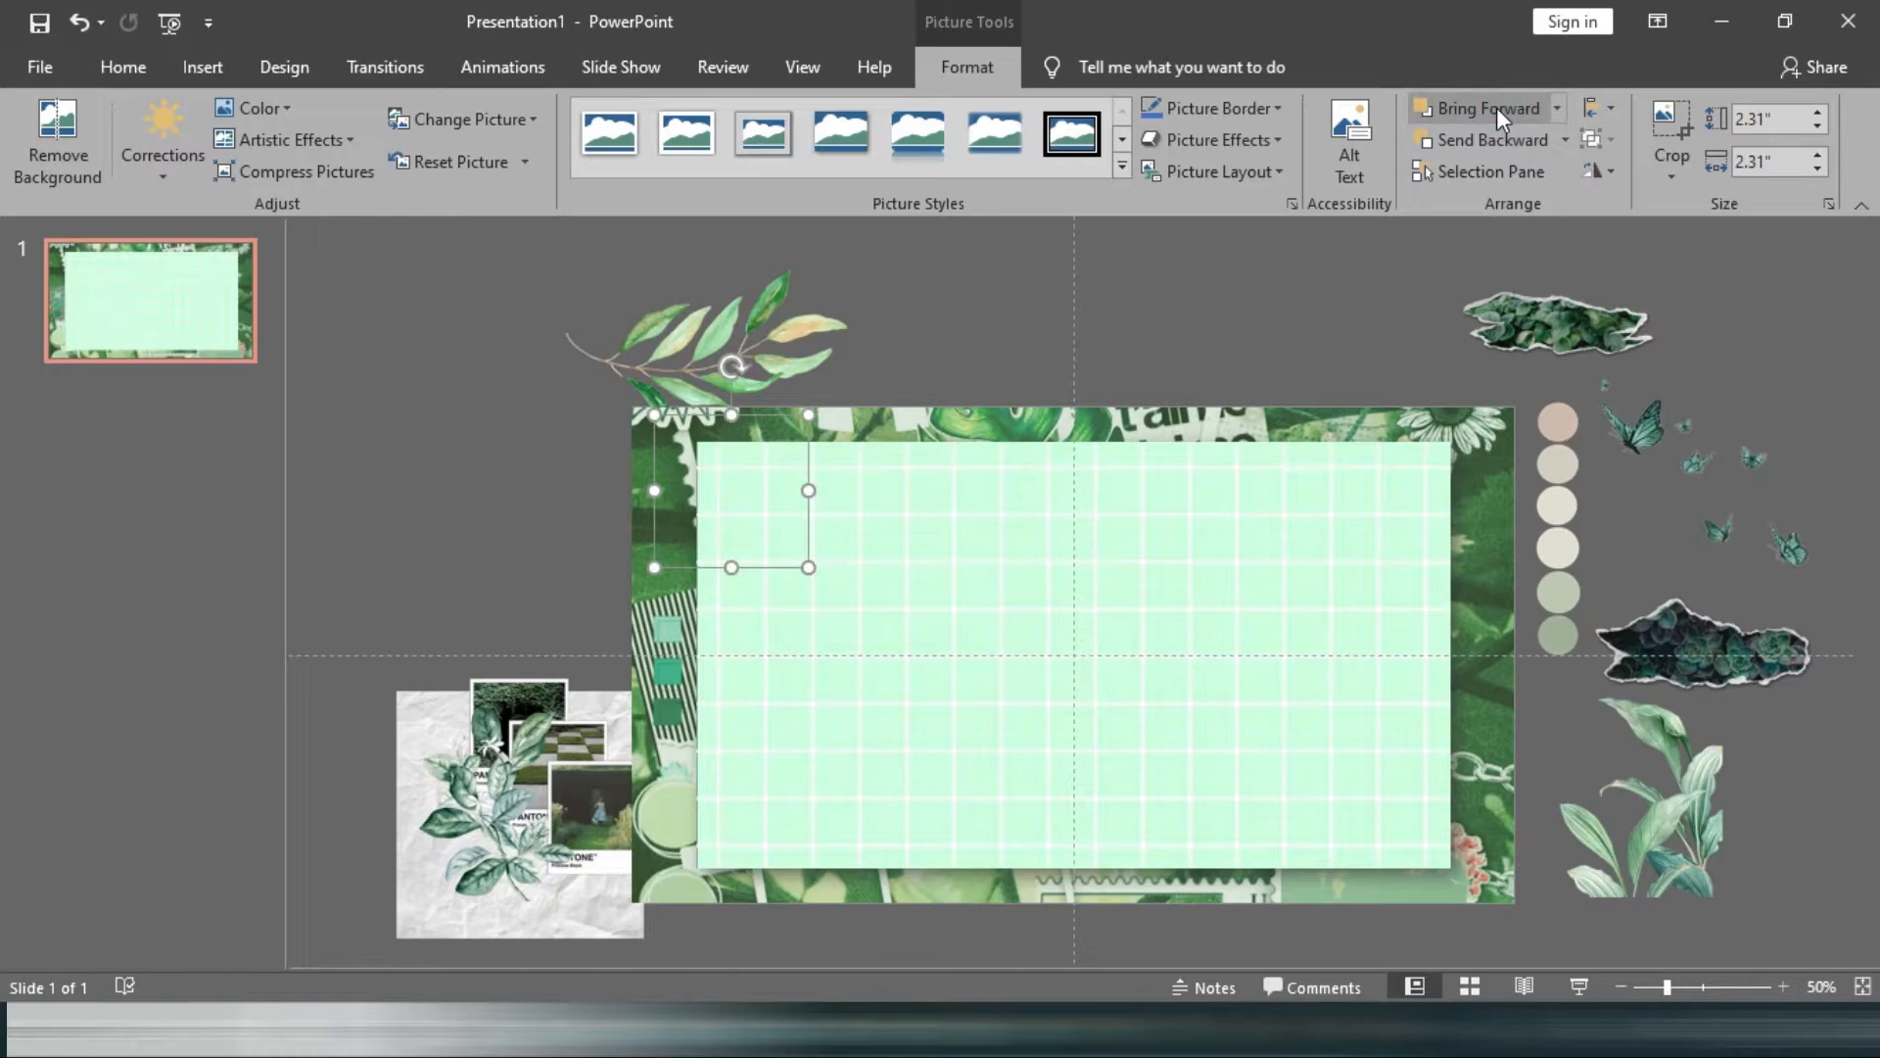
{"action": "left_click", "coordinate": [1496, 108]}
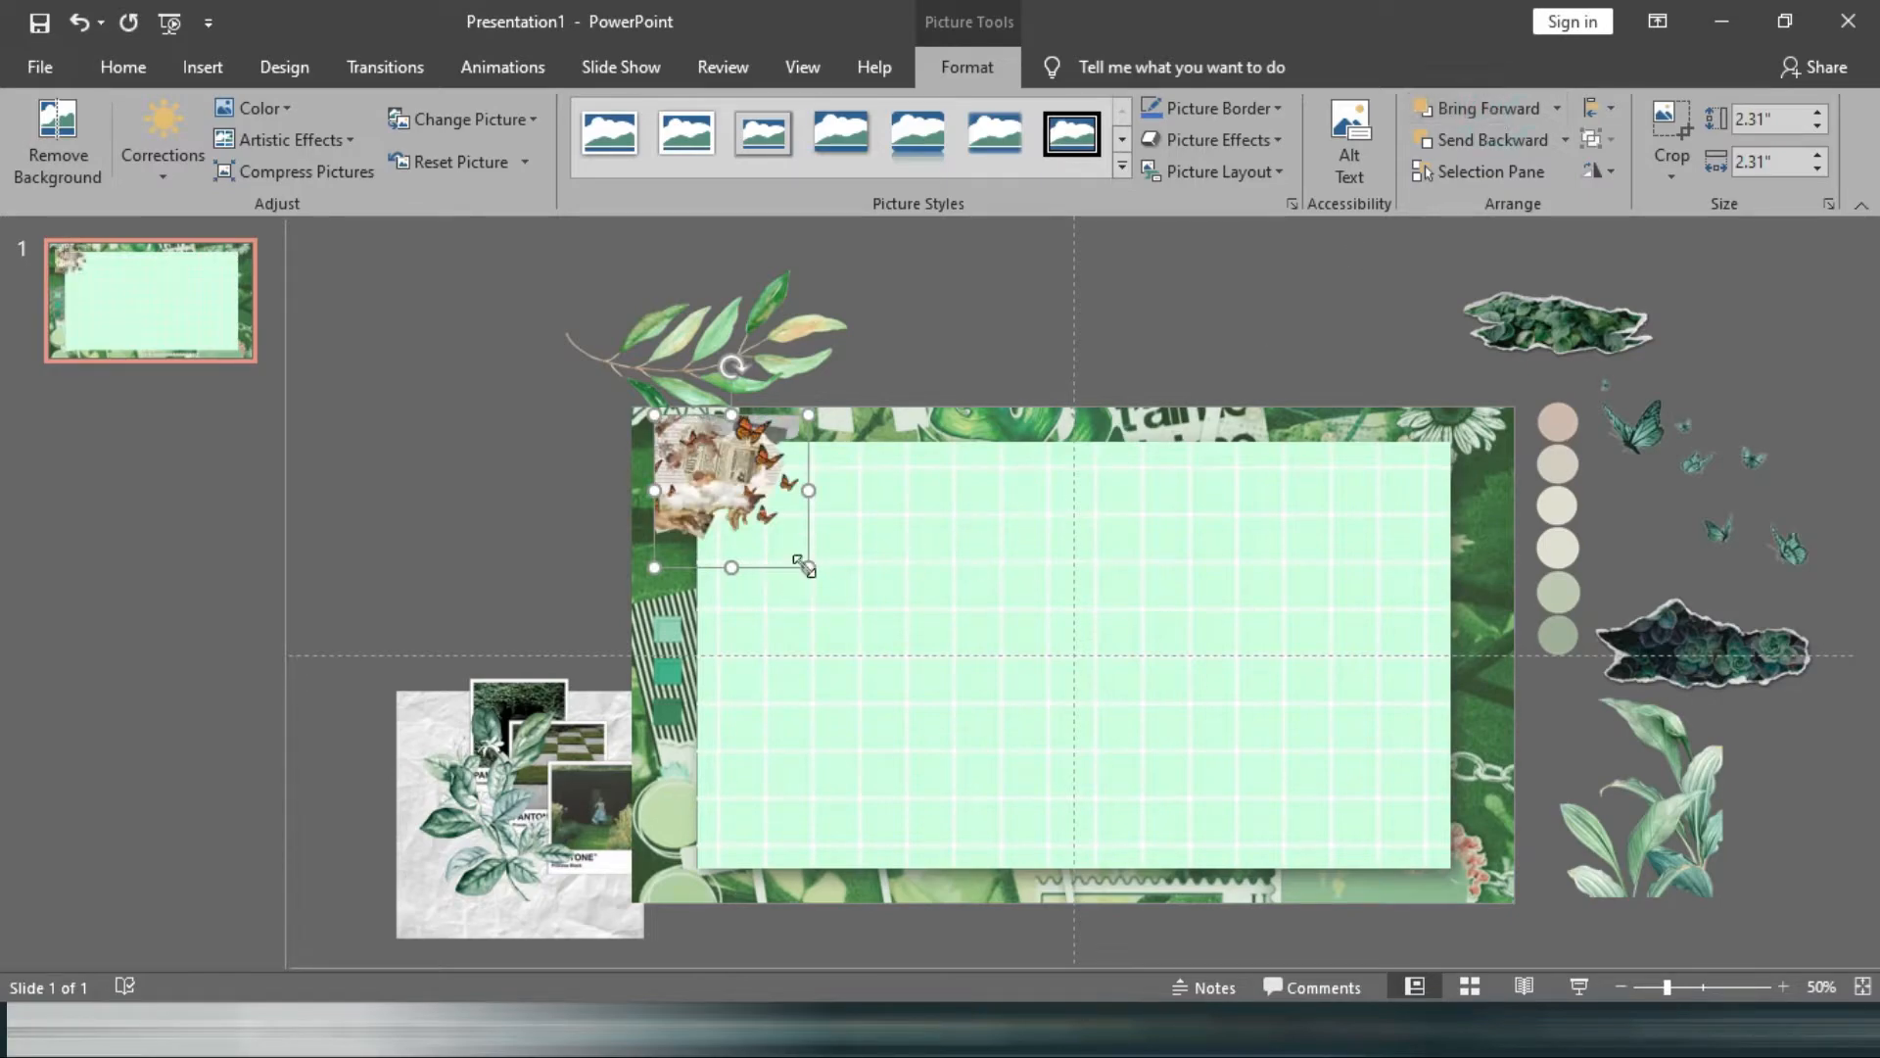
{"action": "left_click_drag", "start_coordinate": [804, 566], "coordinate": [906, 670]}
{"action": "mouse_move", "coordinate": [766, 492]}
{"action": "left_mouse_down"}
{"action": "mouse_move", "coordinate": [755, 513]}
{"action": "mouse_move", "coordinate": [755, 483]}
{"action": "left_mouse_up"}
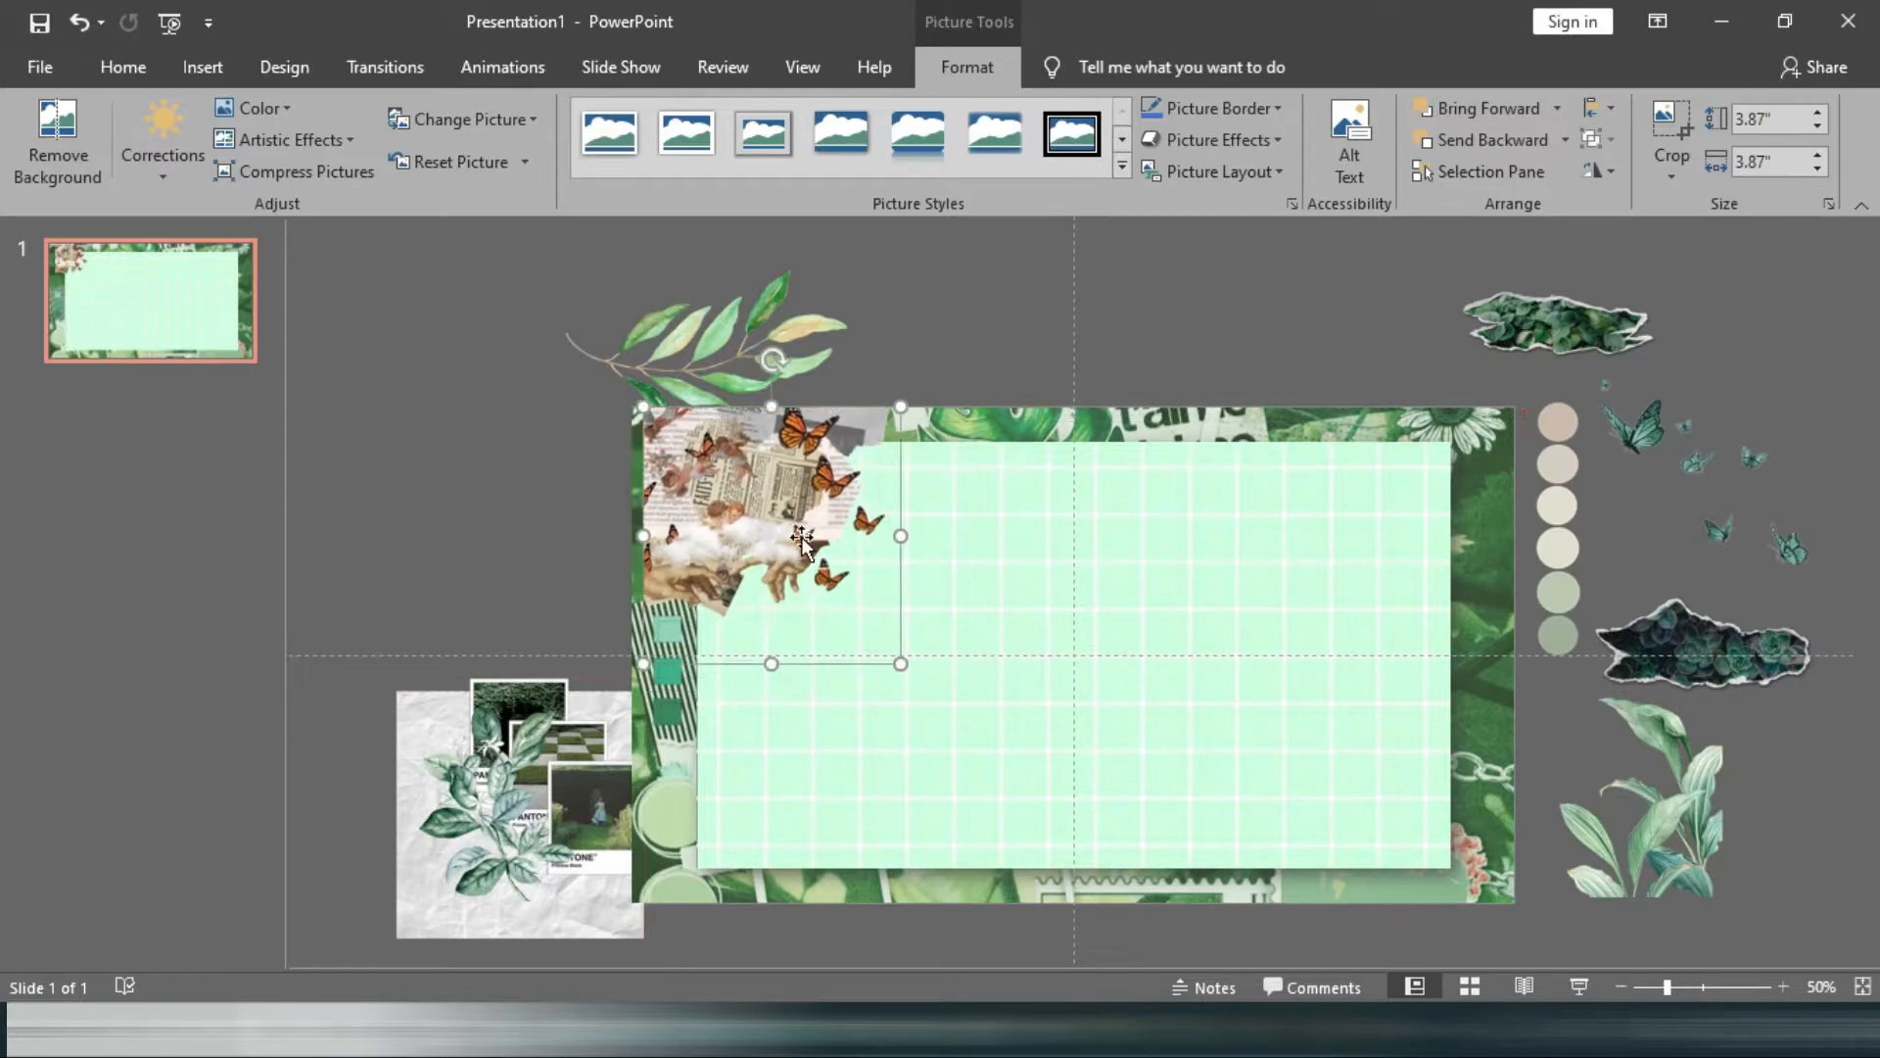
{"action": "left_click_drag", "start_coordinate": [901, 663], "coordinate": [858, 621]}
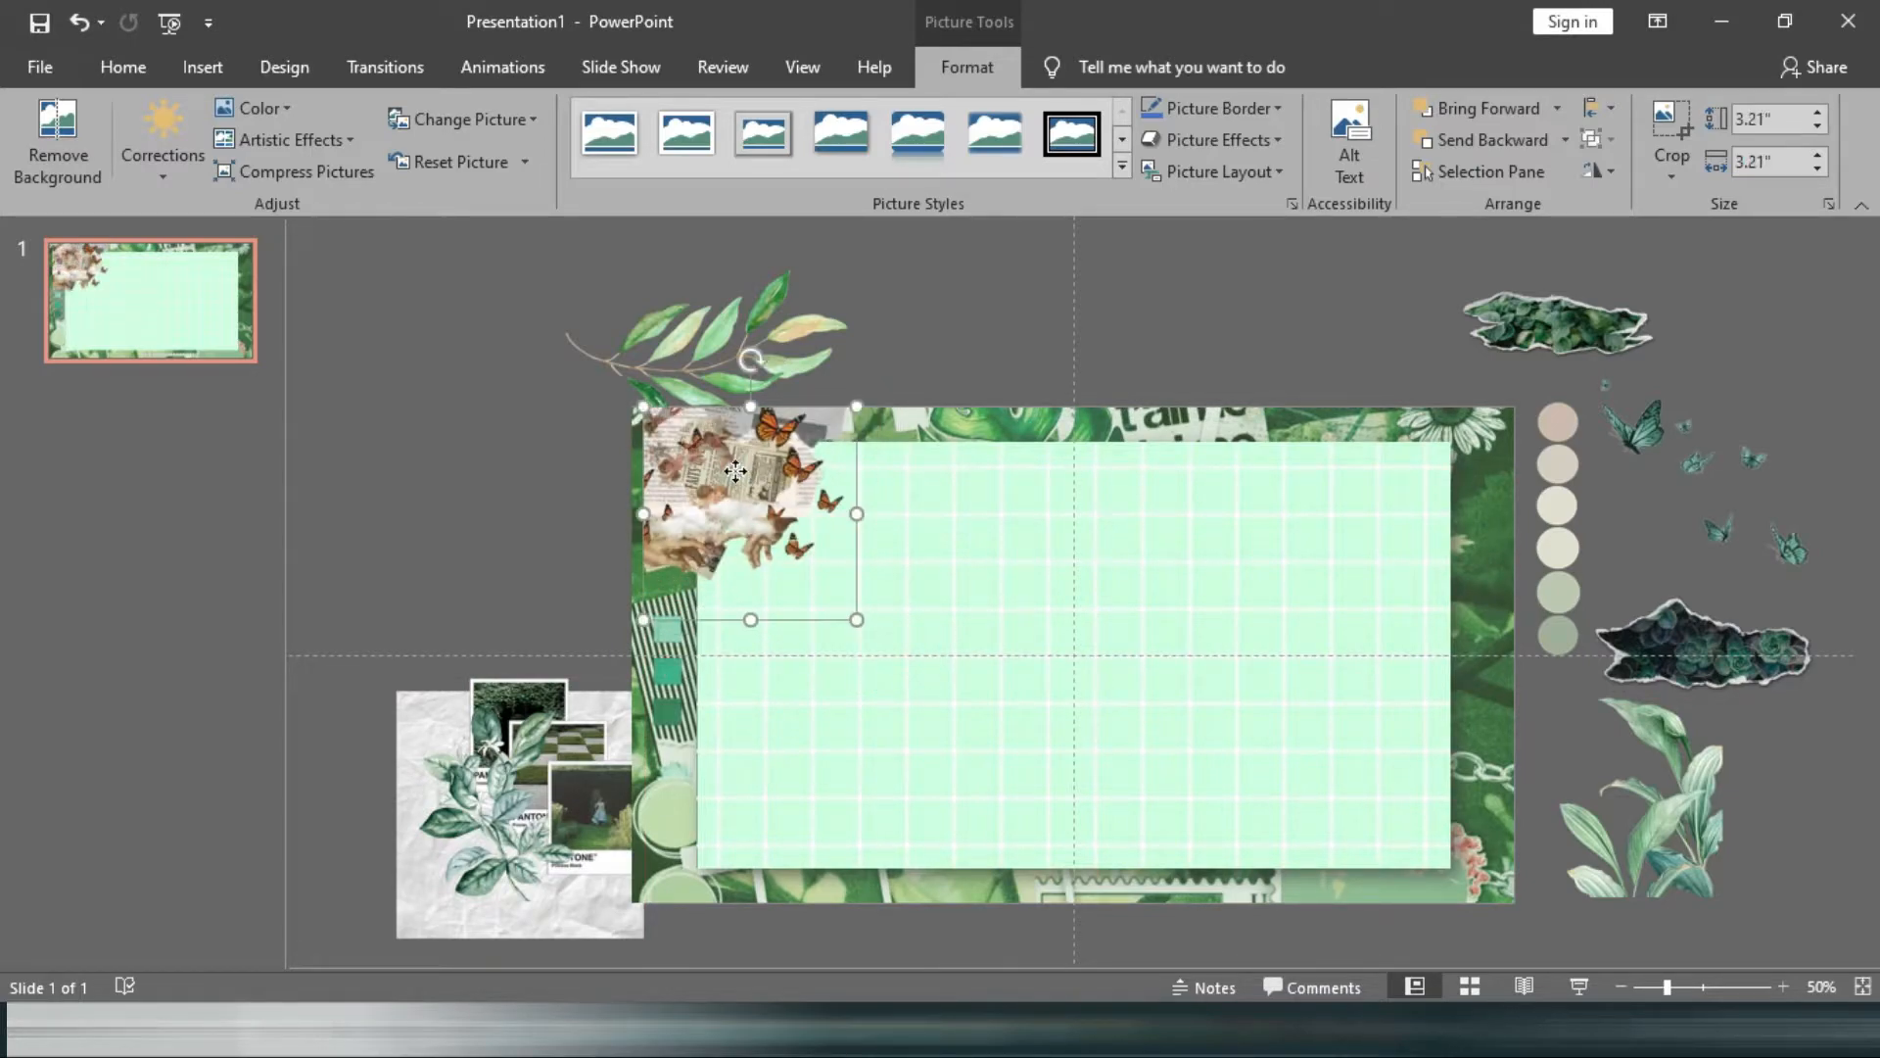
{"action": "left_click_drag", "start_coordinate": [733, 474], "coordinate": [732, 462]}
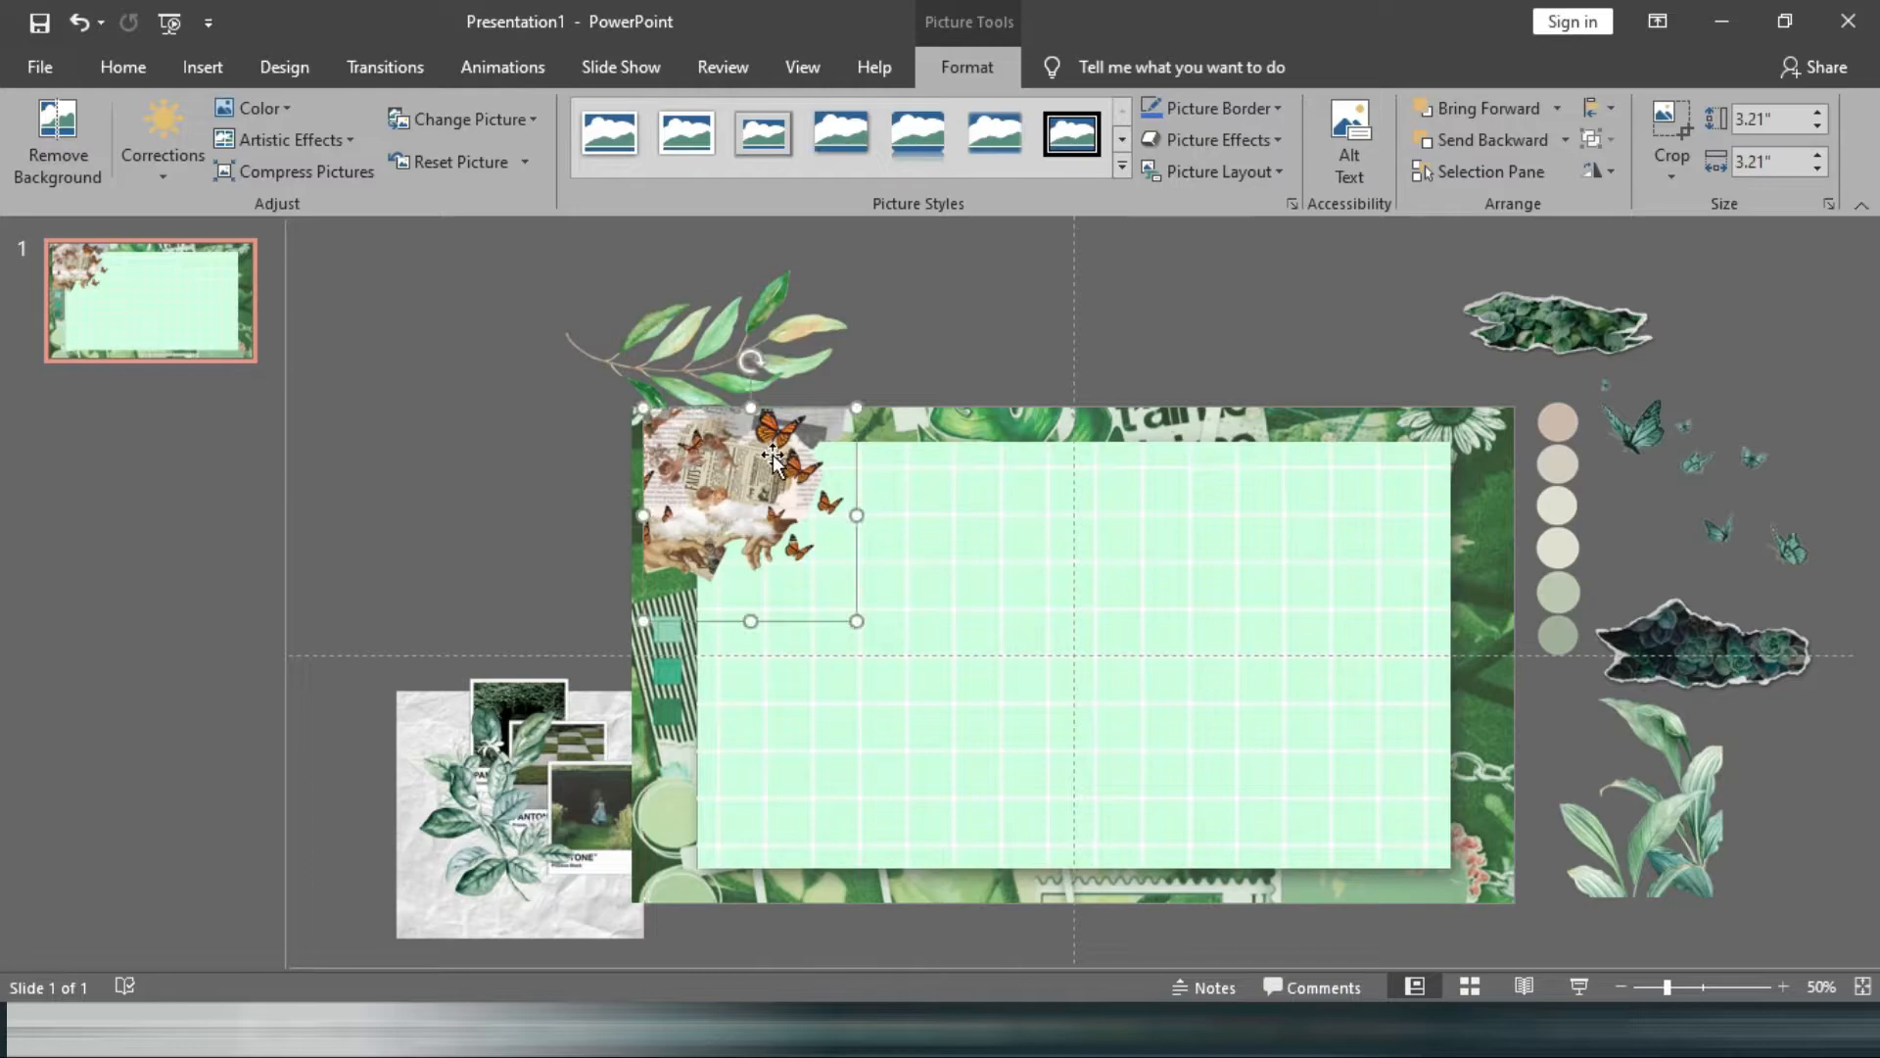
Delete the newspaper-and-butterfly collage.
{"action": "key", "text": "Delete"}
Place the torn-paper leaf strip over the slide's upper-left corner, in front of the grid, and enlarge it to about 8.58 inches.
{"action": "left_click", "coordinate": [1548, 323]}
{"action": "left_click_drag", "start_coordinate": [1532, 334], "coordinate": [665, 485]}
{"action": "left_click", "coordinate": [1475, 111]}
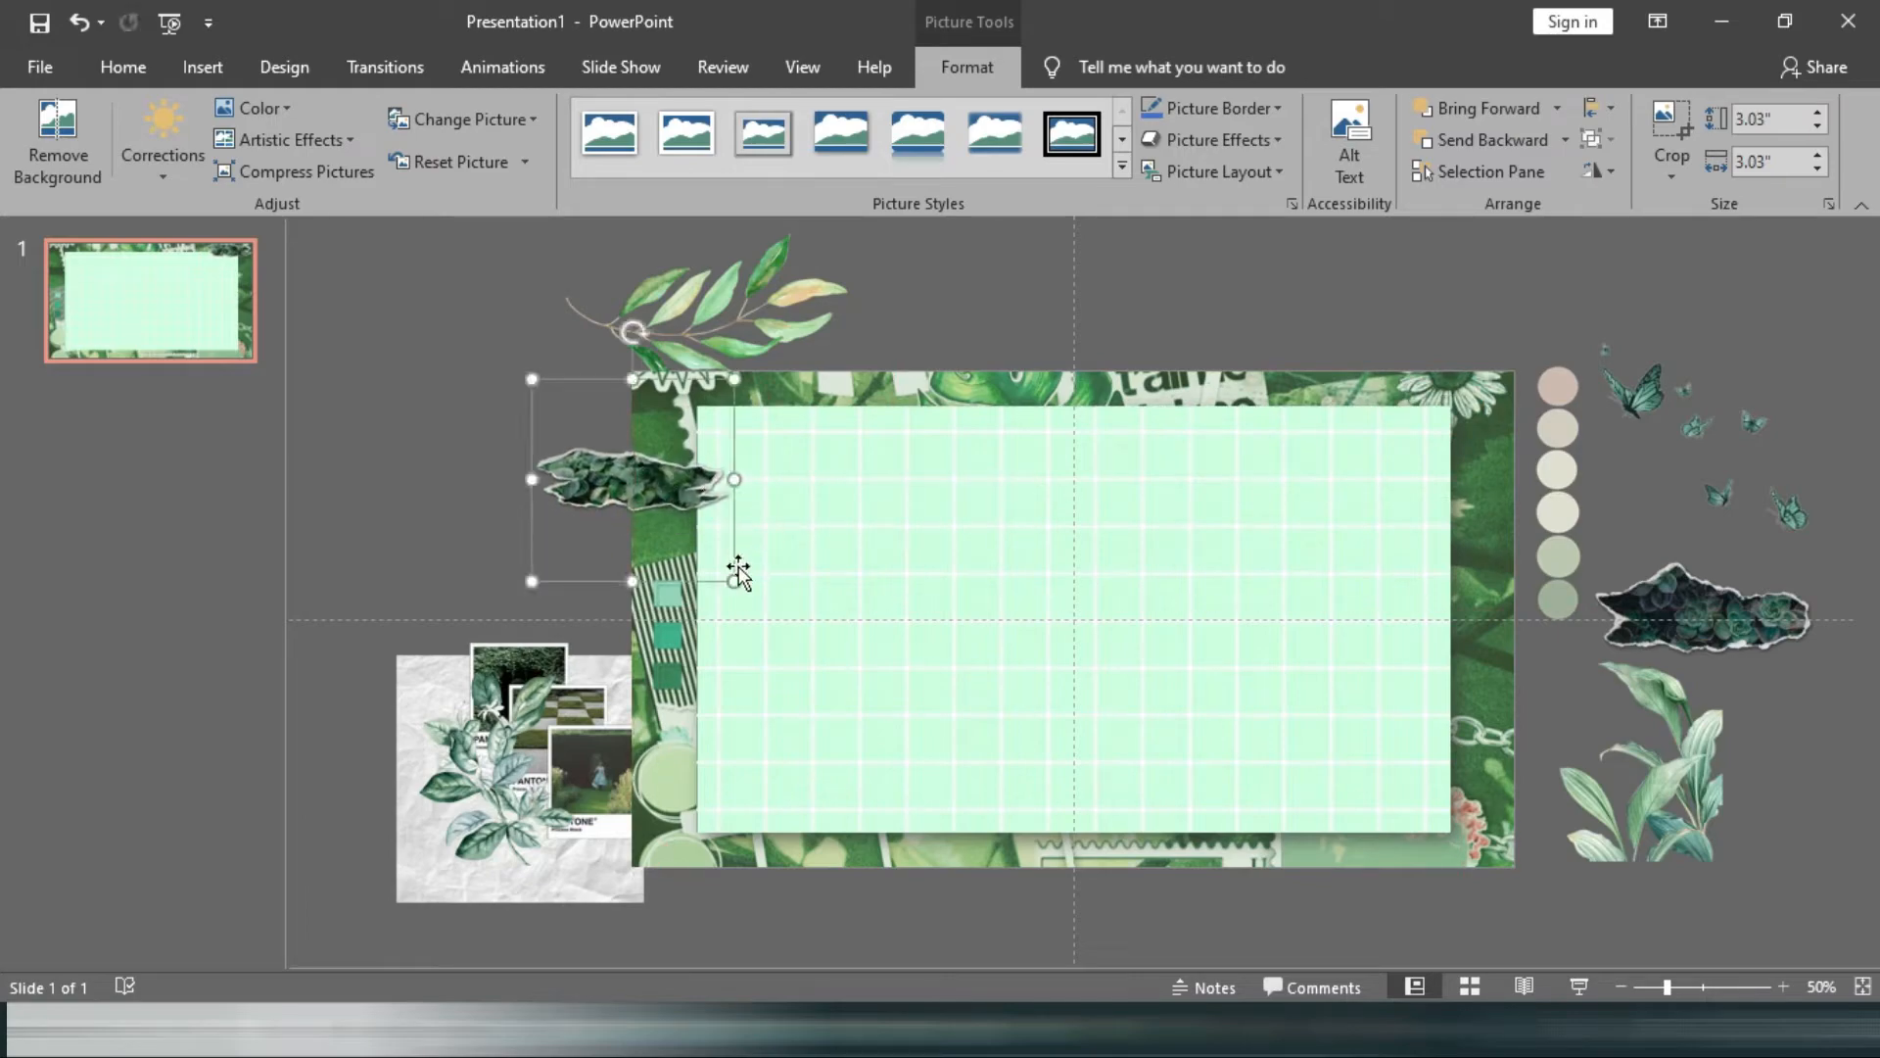
{"action": "left_click_drag", "start_coordinate": [733, 579], "coordinate": [1101, 946]}
{"action": "left_click_drag", "start_coordinate": [806, 673], "coordinate": [649, 505]}
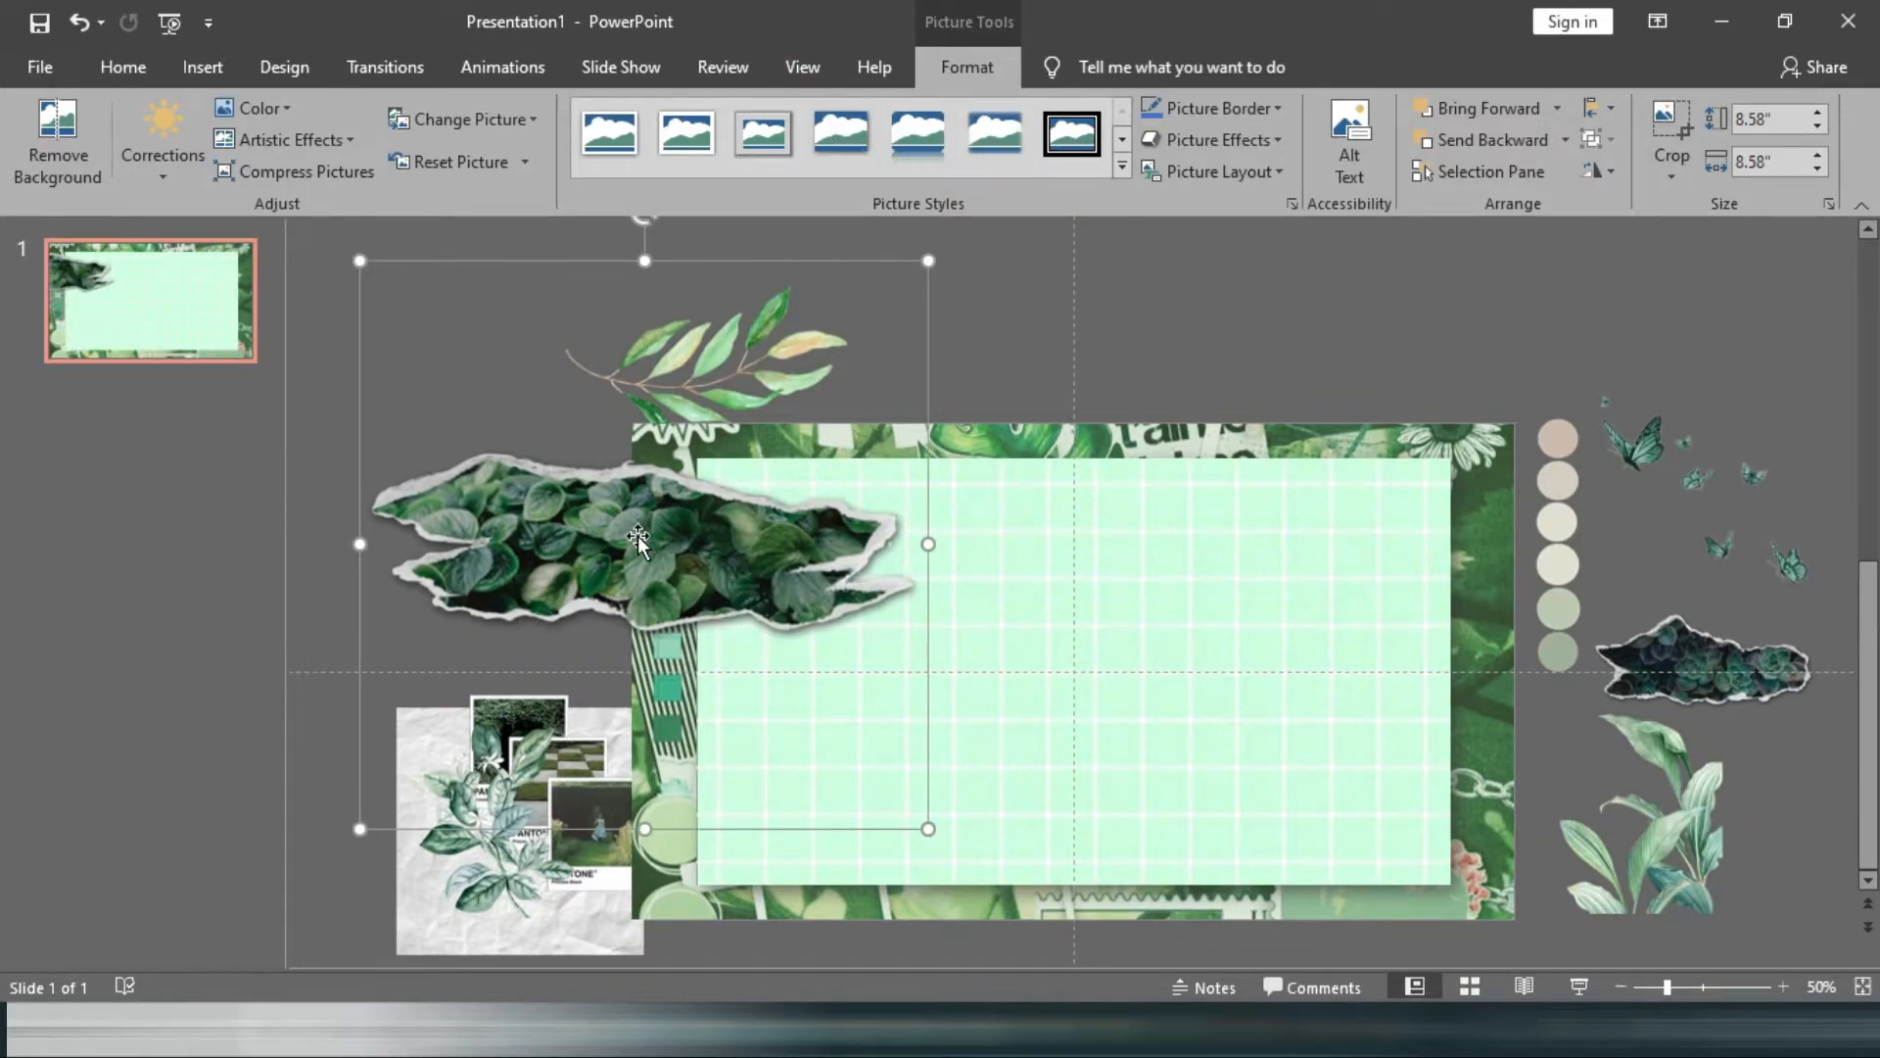
{"action": "left_click_drag", "start_coordinate": [590, 526], "coordinate": [654, 378]}
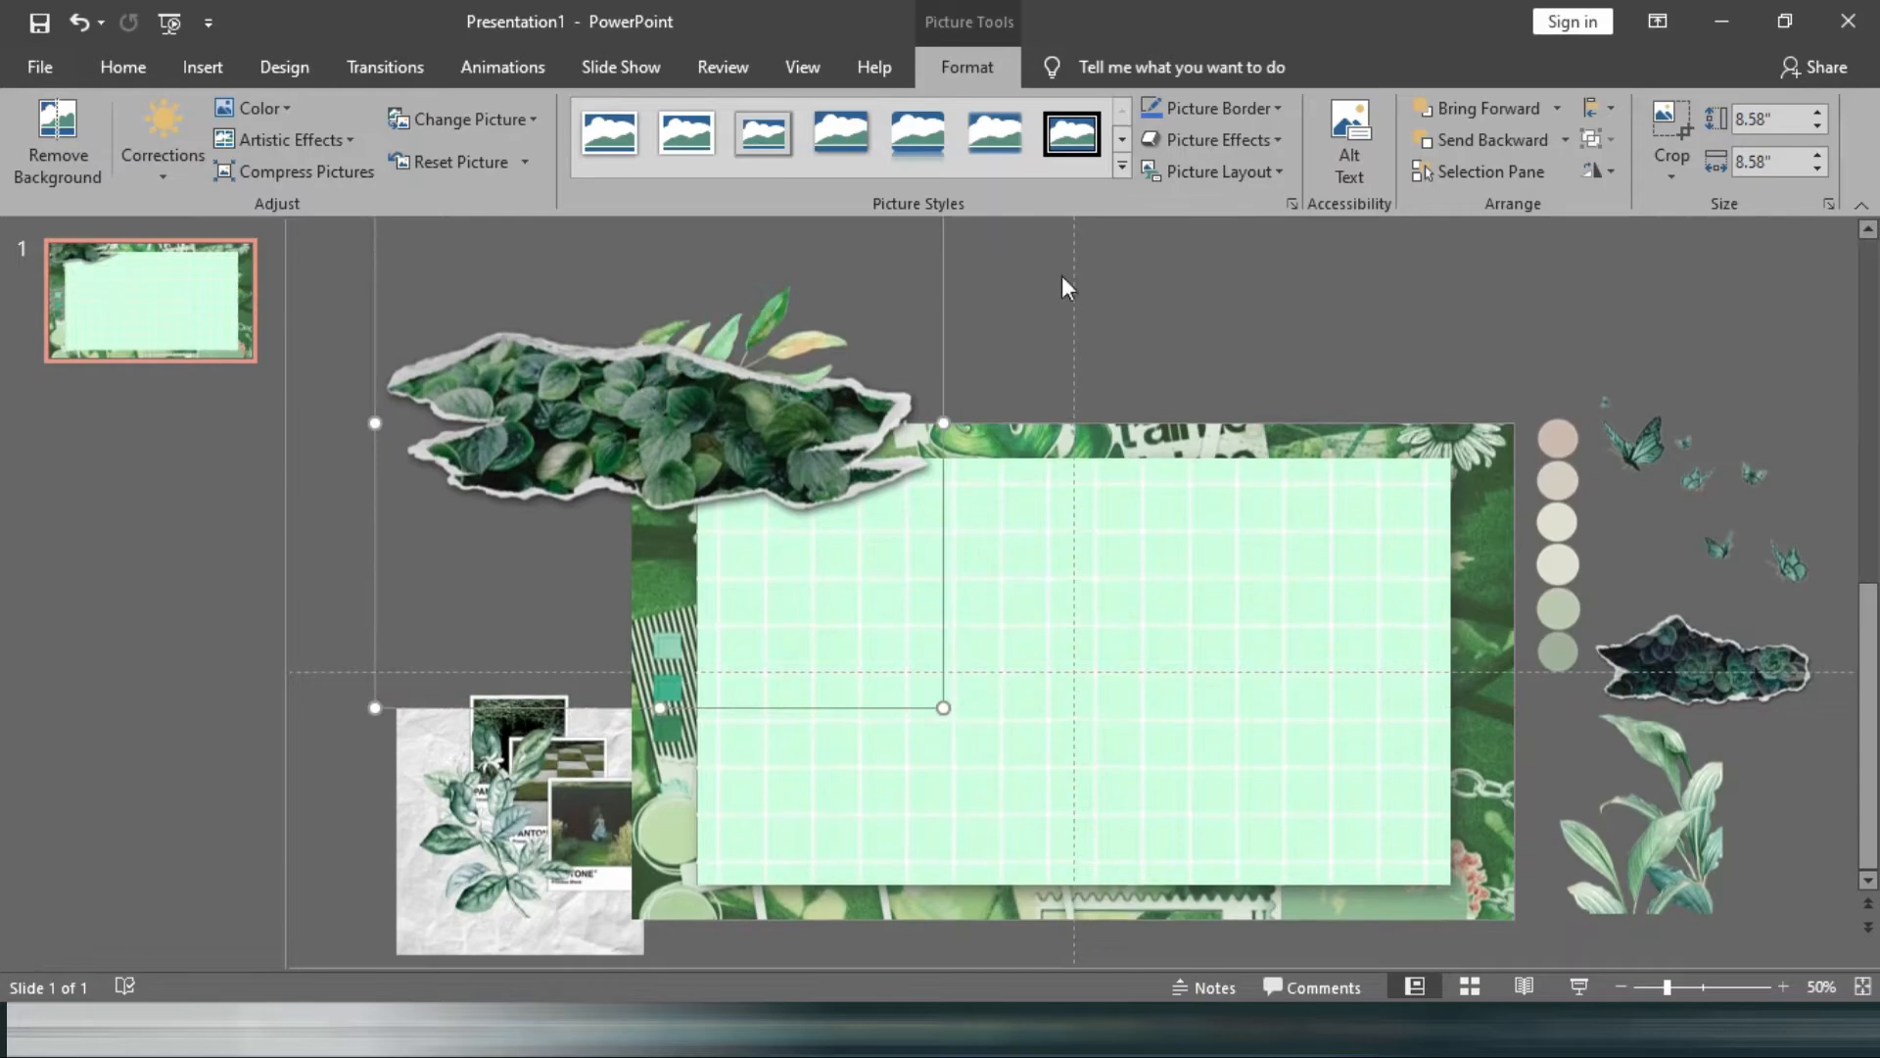
Move the watercolor leaf branch out from behind the torn-paper strip to above the slide's upper-right corner.
{"action": "left_click", "coordinate": [1249, 273]}
{"action": "left_click", "coordinate": [754, 310]}
{"action": "left_click_drag", "start_coordinate": [799, 304], "coordinate": [628, 462]}
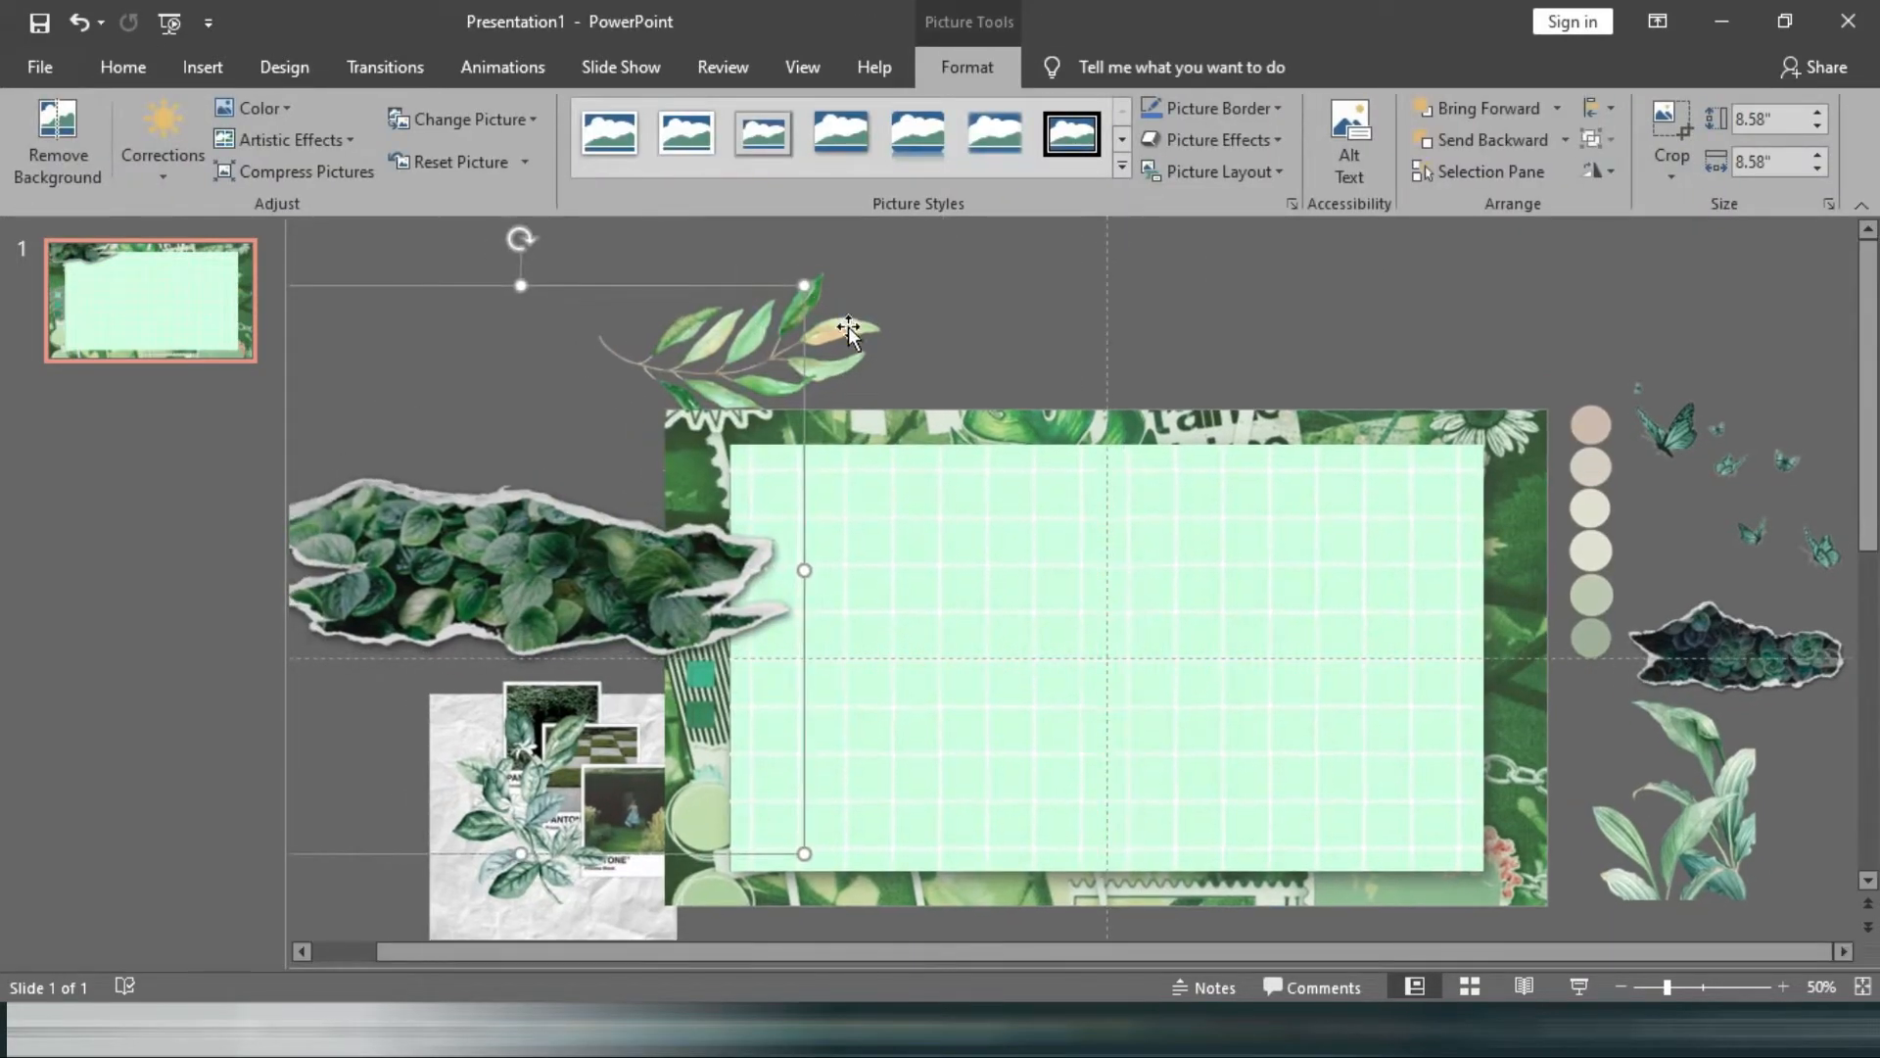
{"action": "left_click", "coordinate": [840, 333]}
{"action": "left_click_drag", "start_coordinate": [836, 382], "coordinate": [1595, 343]}
Shrink the torn-paper leaf strip to about 6.29 inches and rotate it to a diagonal angle.
{"action": "left_click", "coordinate": [602, 519]}
{"action": "left_click_drag", "start_coordinate": [602, 519], "coordinate": [746, 458]}
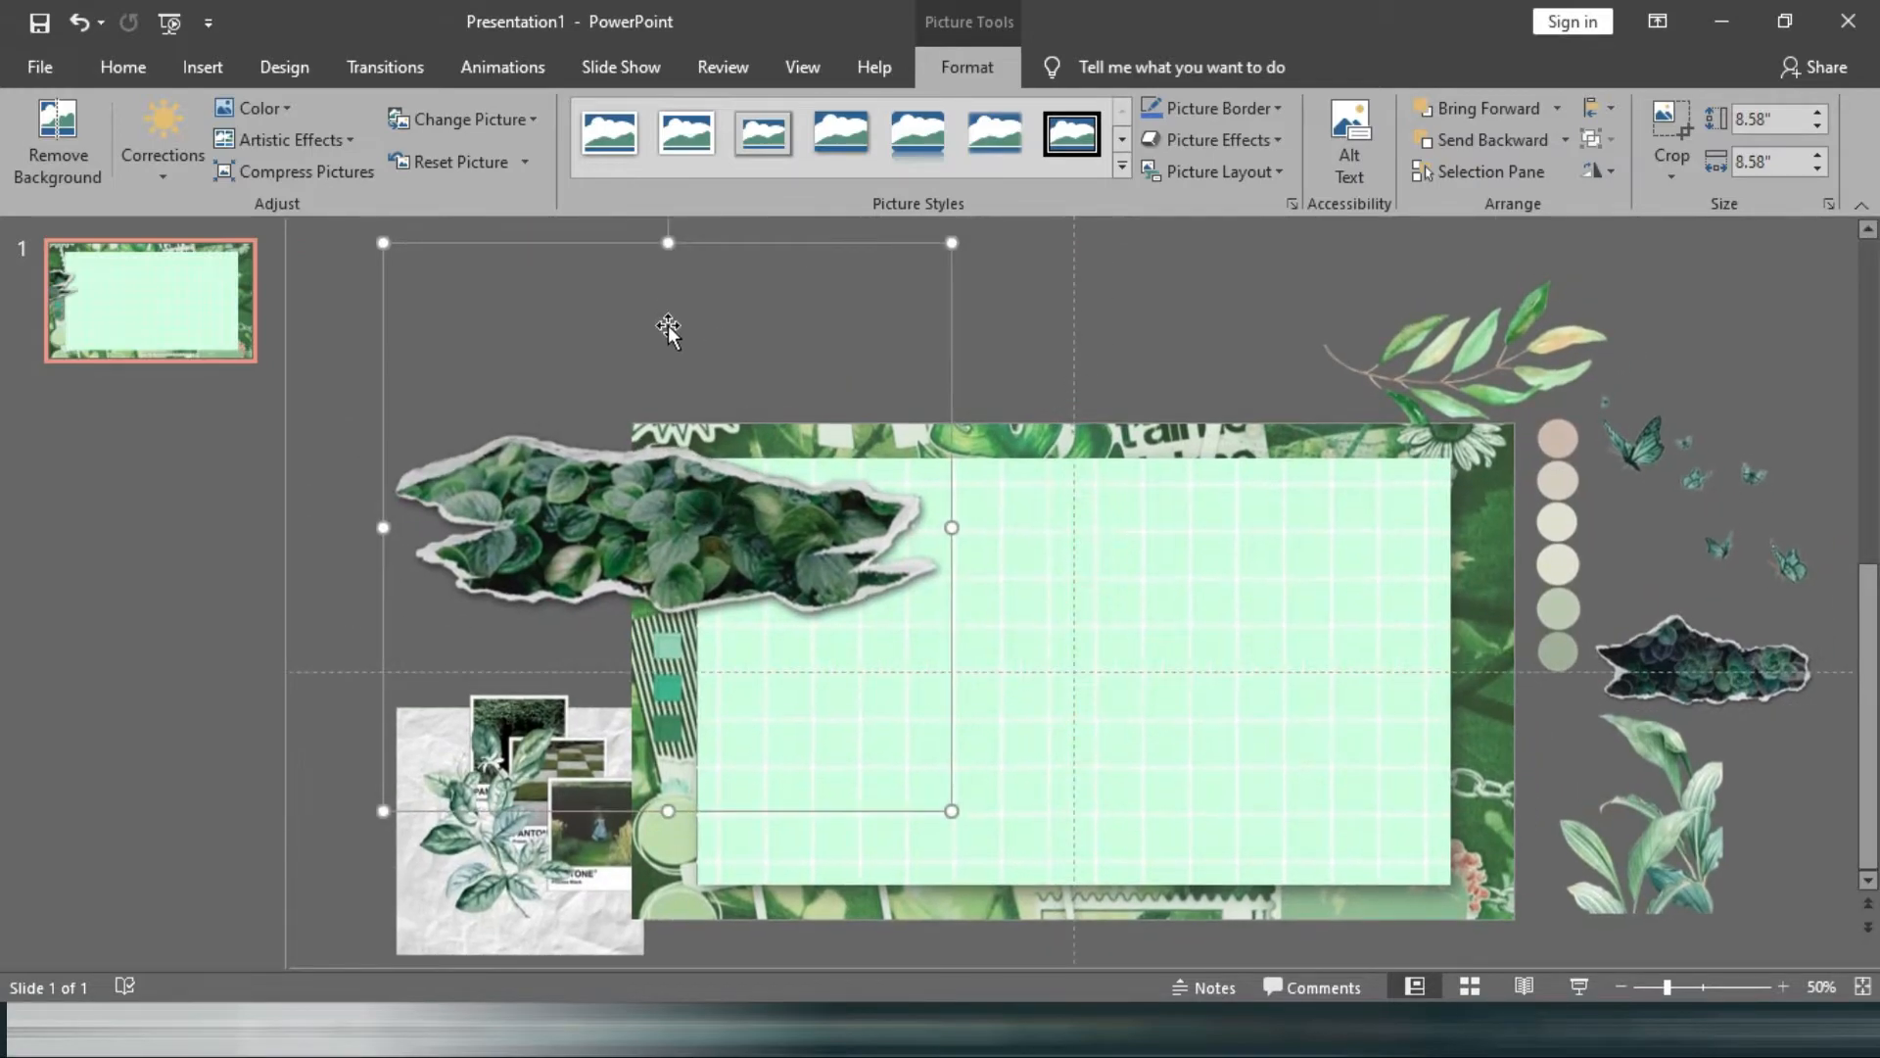
{"action": "left_click_drag", "start_coordinate": [950, 243], "coordinate": [759, 362]}
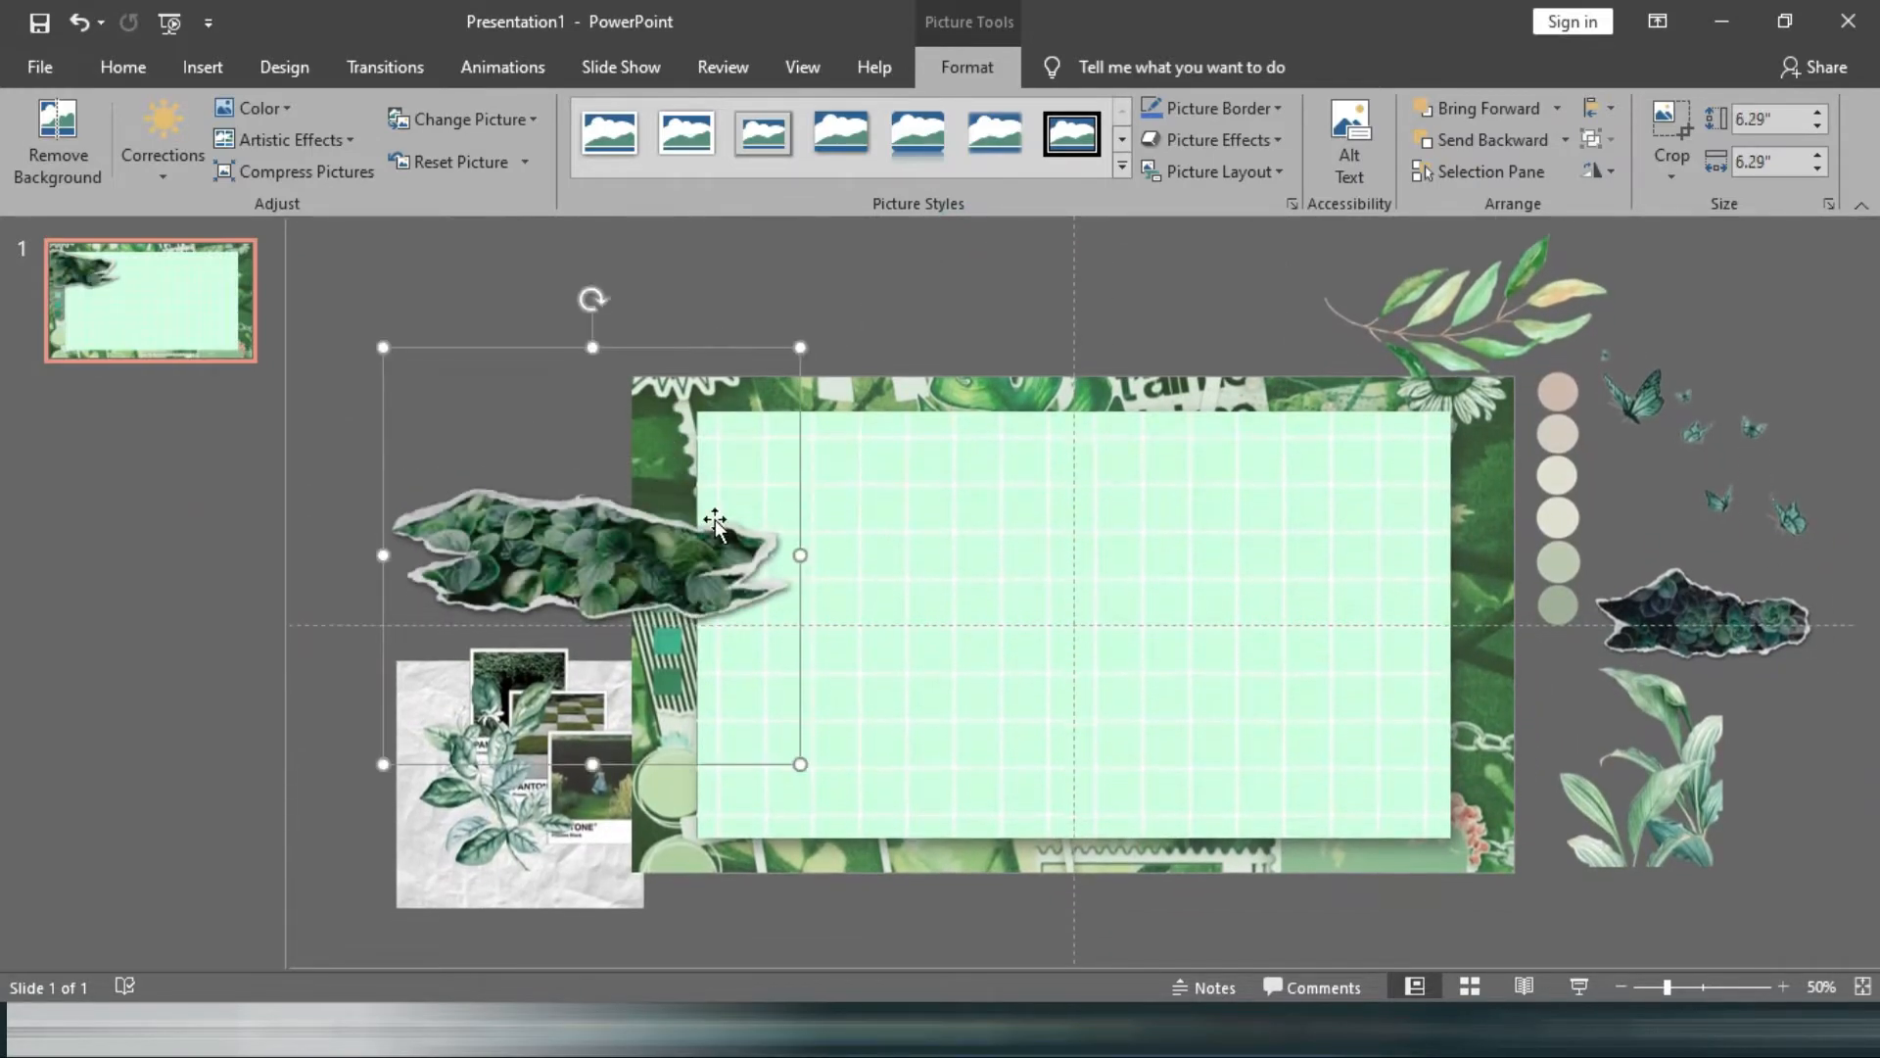
{"action": "left_click_drag", "start_coordinate": [592, 292], "coordinate": [773, 734]}
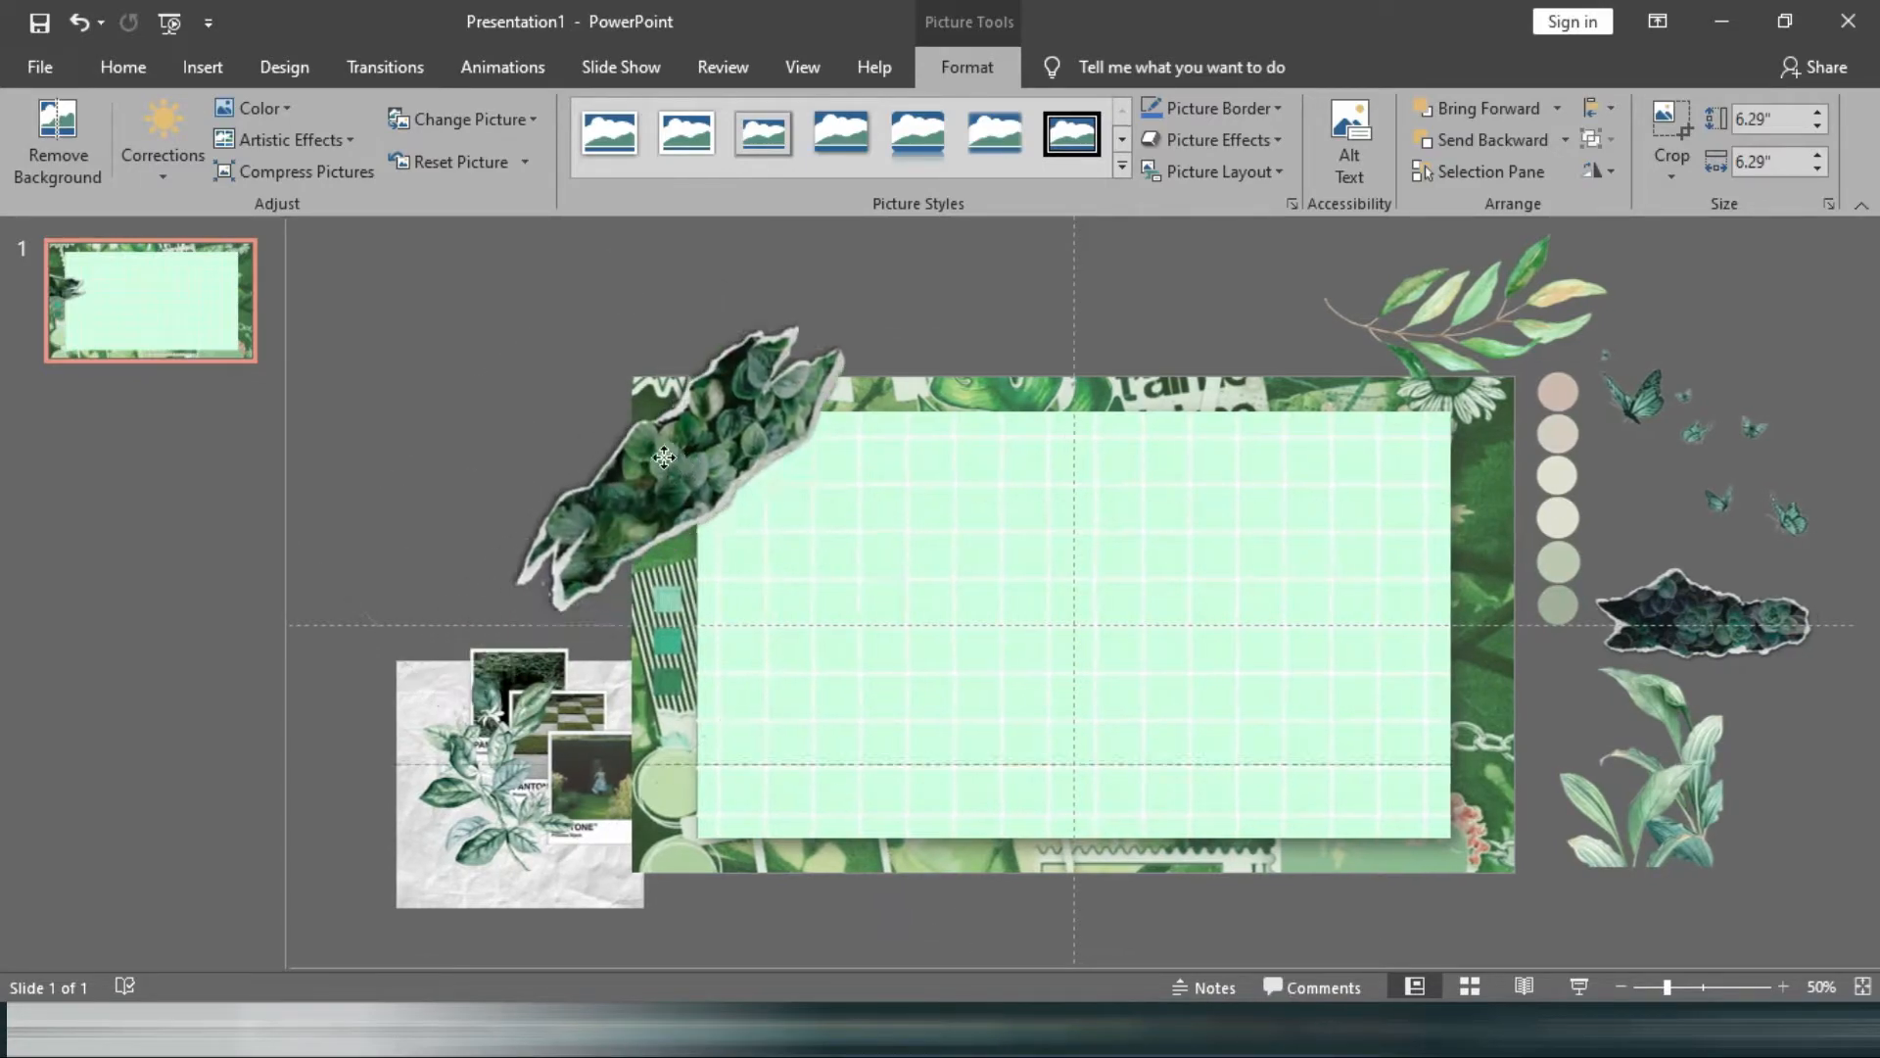
Enlarge the diagonal leaf strip and position it so its torn edge crosses the slide's upper-left corner.
{"action": "left_click_drag", "start_coordinate": [670, 765], "coordinate": [632, 903]}
{"action": "left_click_drag", "start_coordinate": [711, 564], "coordinate": [694, 496]}
{"action": "left_click_drag", "start_coordinate": [748, 416], "coordinate": [760, 418]}
{"action": "left_click_drag", "start_coordinate": [714, 853], "coordinate": [693, 942]}
{"action": "left_click_drag", "start_coordinate": [667, 437], "coordinate": [699, 477]}
{"action": "left_click", "coordinate": [1777, 336]}
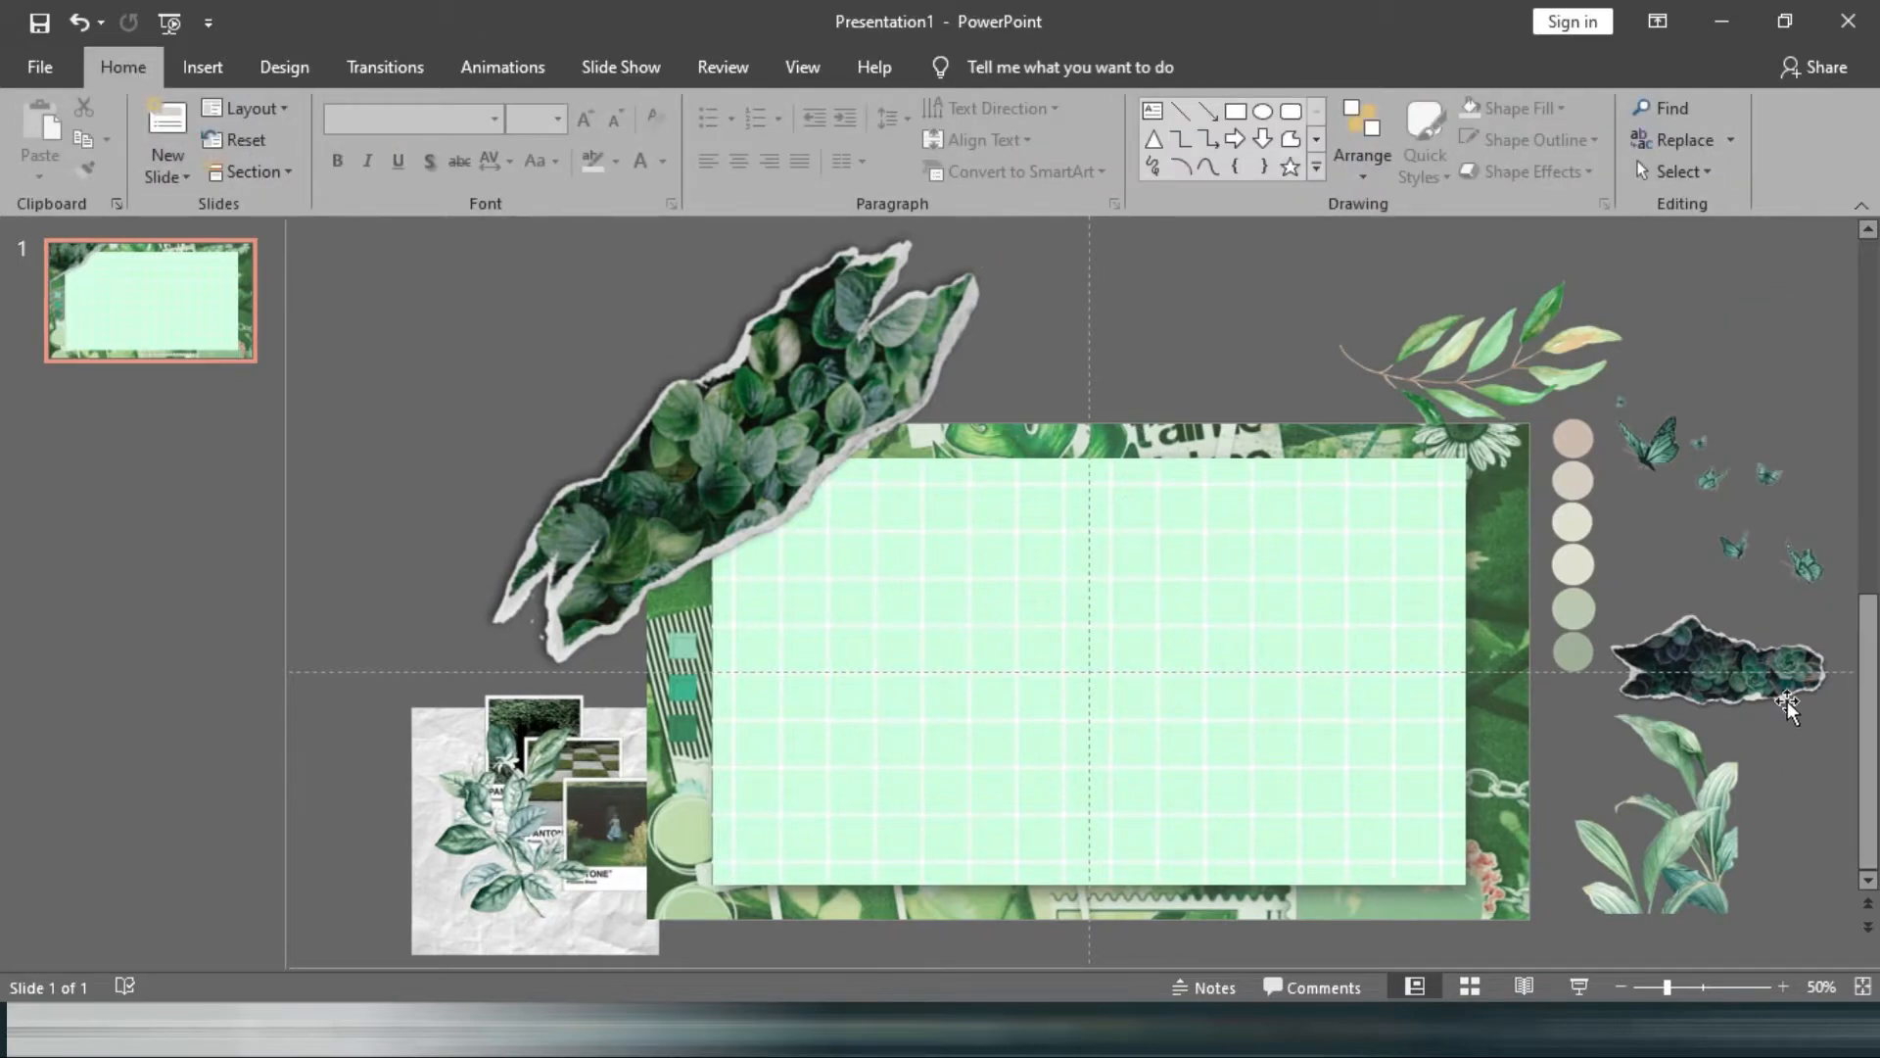
Move the dark succulent torn-paper strip to the slide's lower-right corner and bring it in front of the grid.
{"action": "left_click", "coordinate": [1787, 705]}
{"action": "left_click_drag", "start_coordinate": [1710, 501], "coordinate": [1723, 546]}
{"action": "left_click_drag", "start_coordinate": [1745, 654], "coordinate": [1508, 827]}
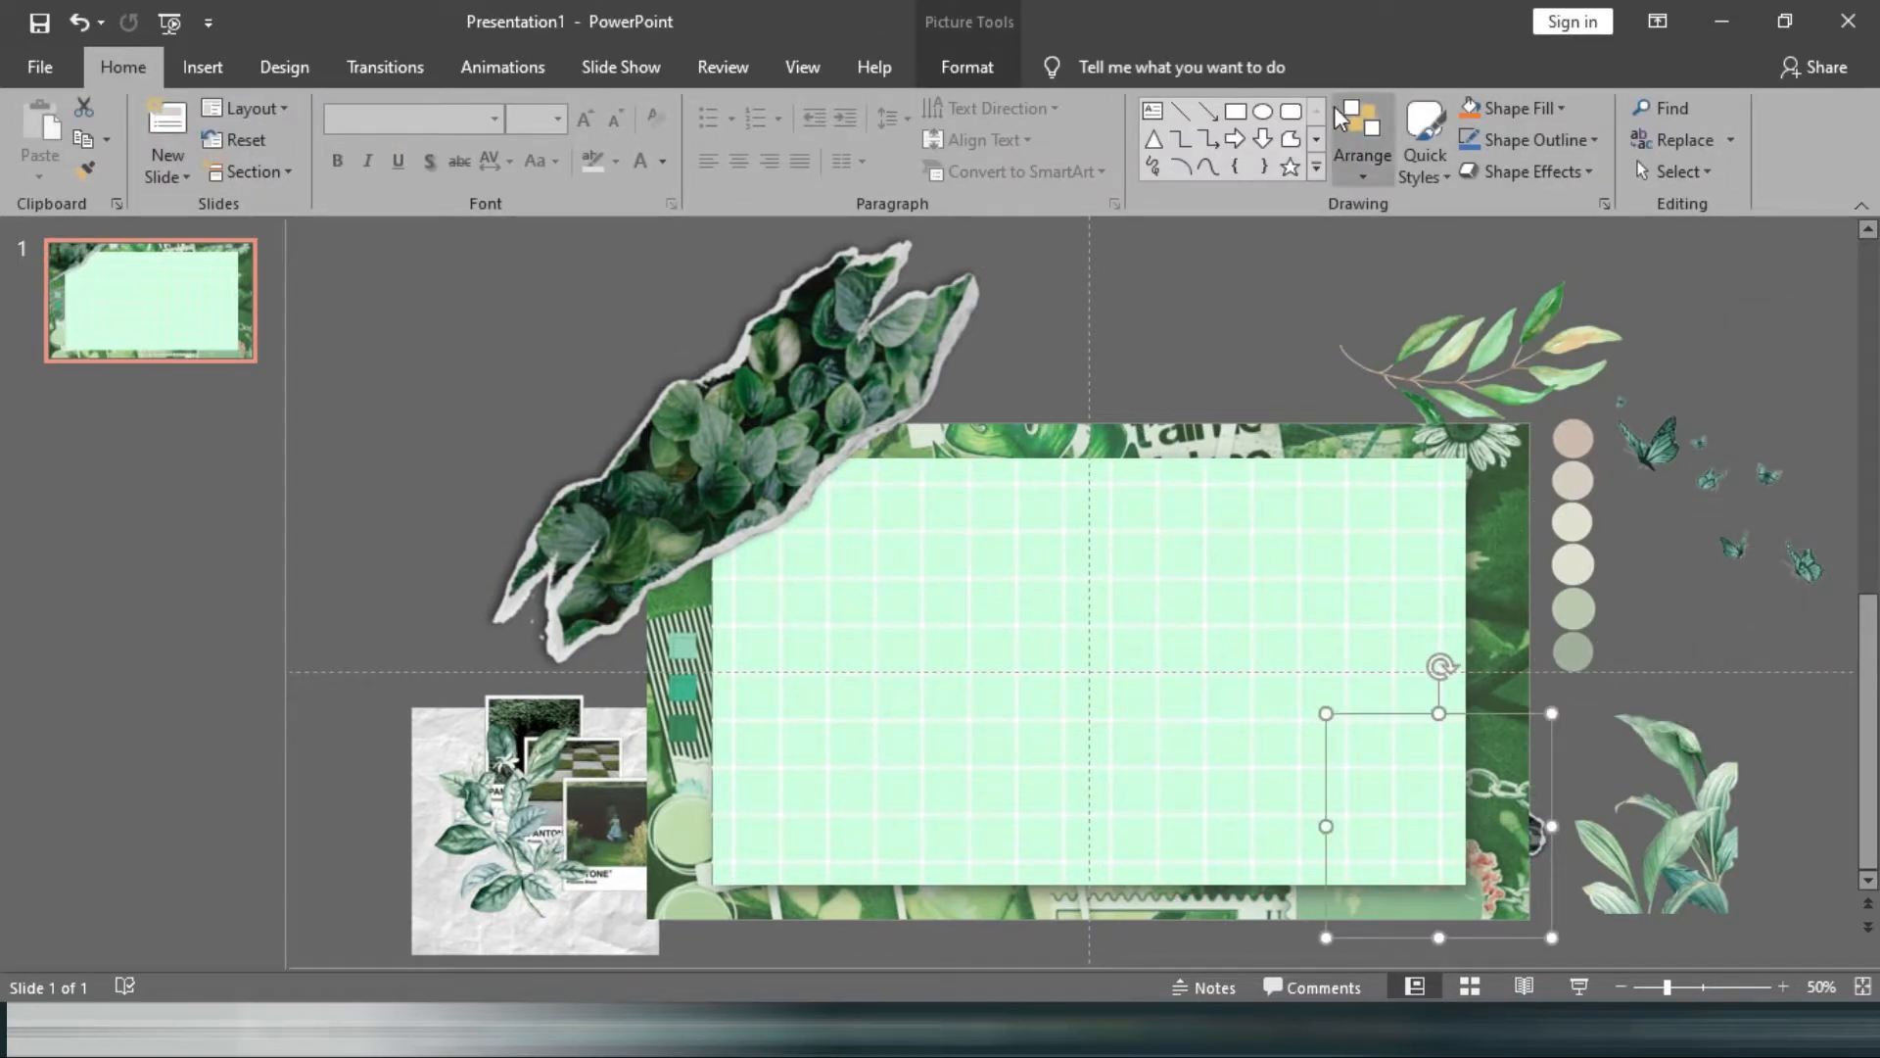
{"action": "left_click", "coordinate": [968, 66]}
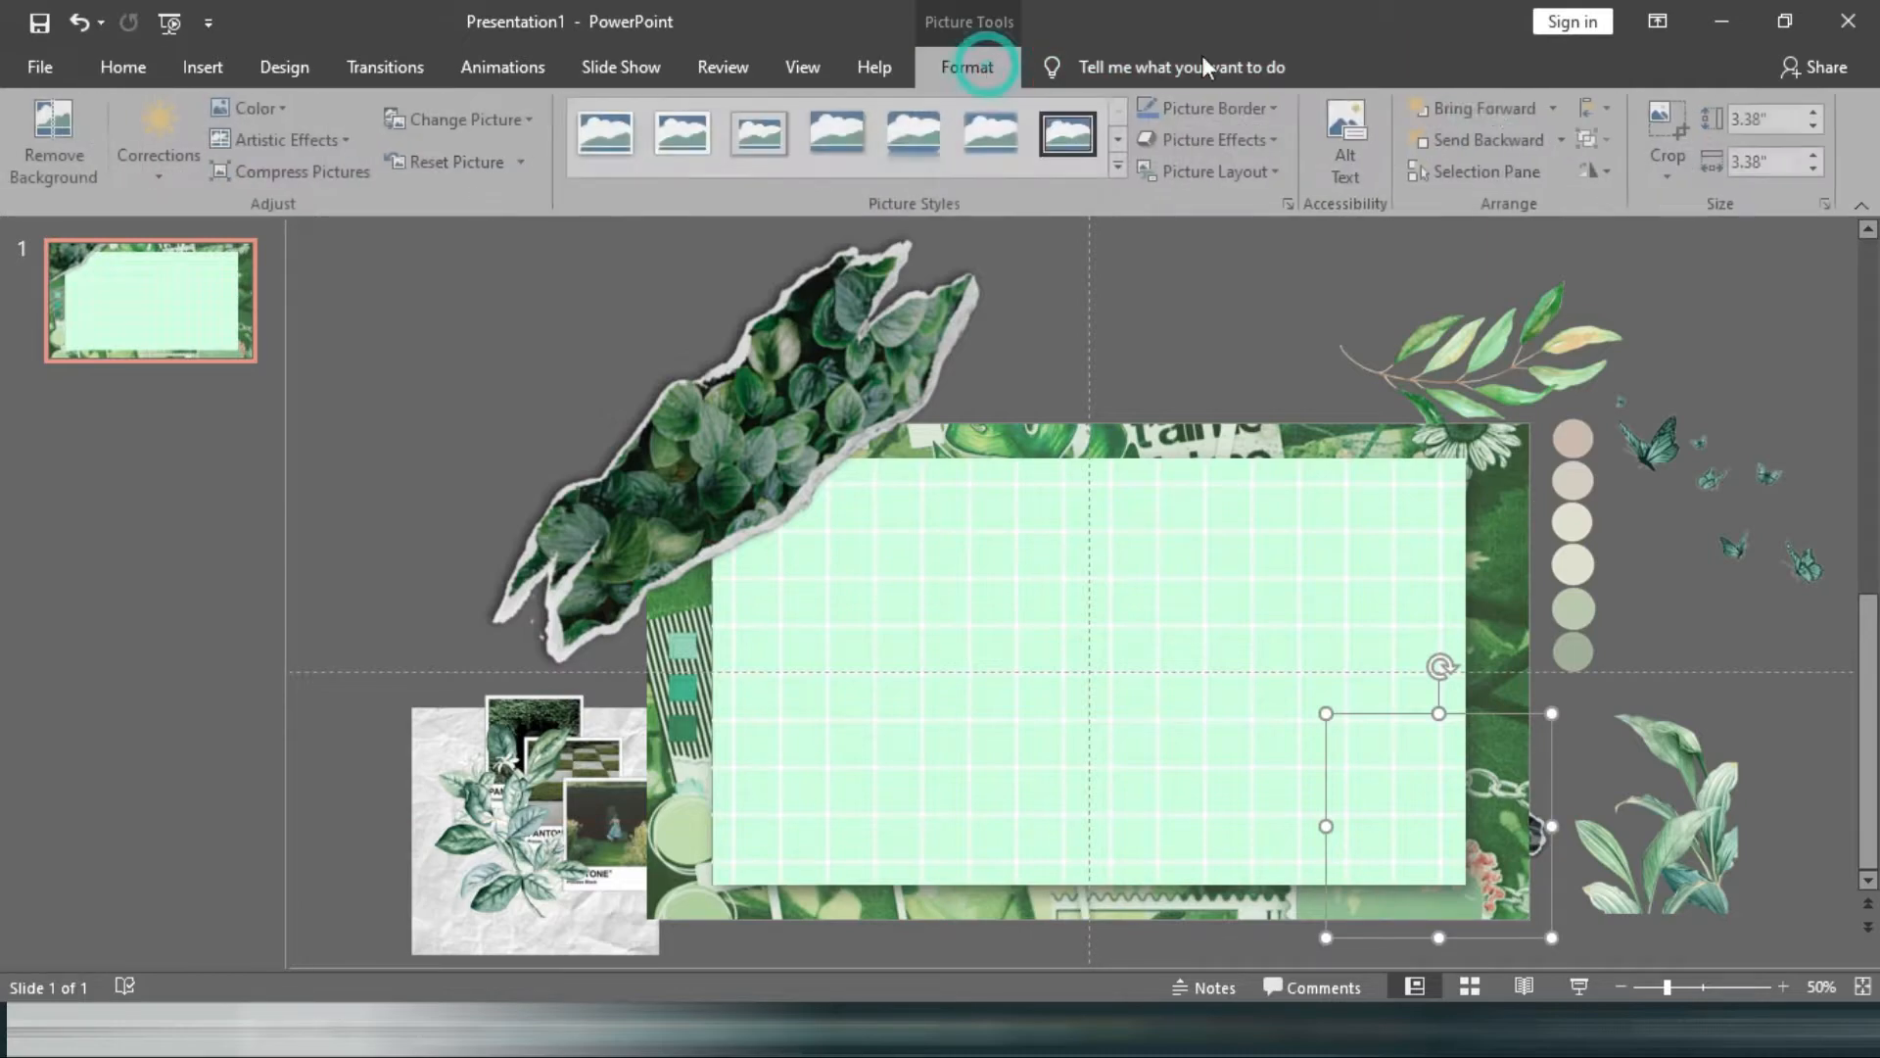
{"action": "left_click", "coordinate": [1484, 114]}
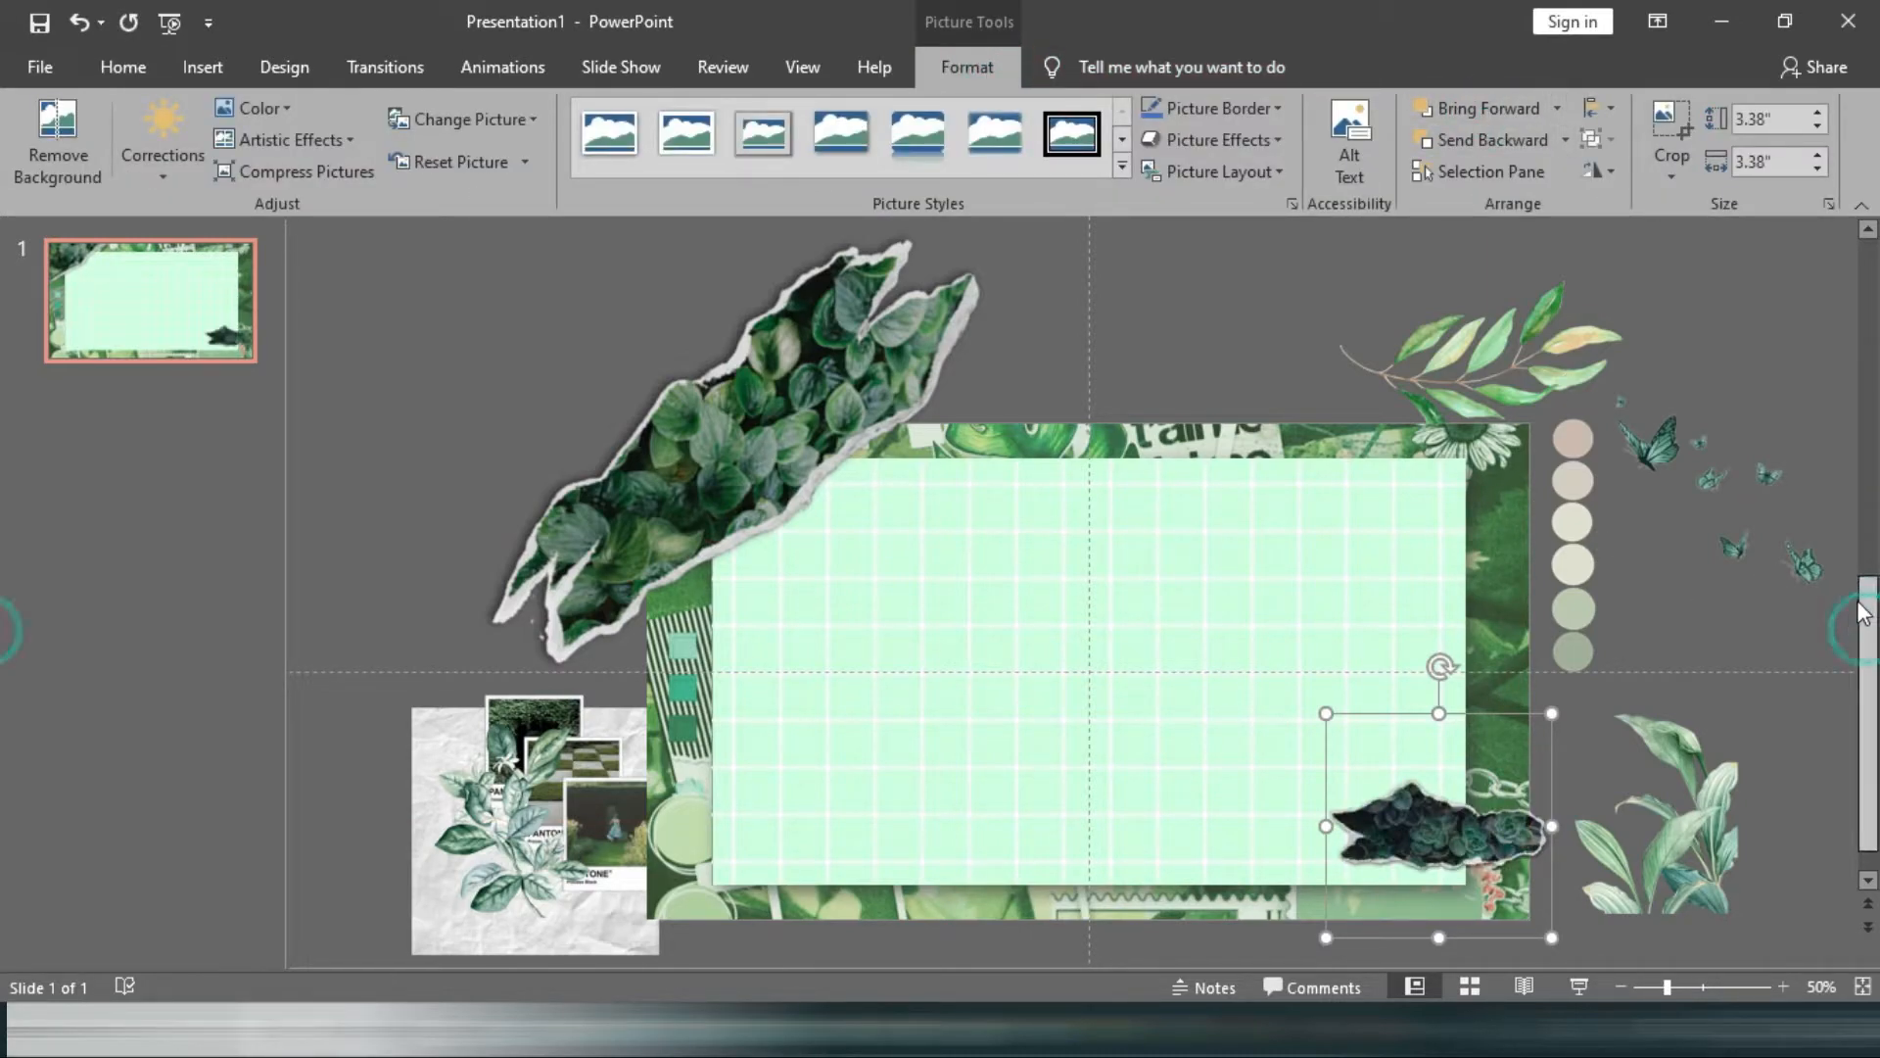
Enlarge the succulent strip to about 7.88 inches and reposition it over the slide's lower-right corner.
{"action": "left_click_drag", "start_coordinate": [1670, 987], "coordinate": [1681, 987]}
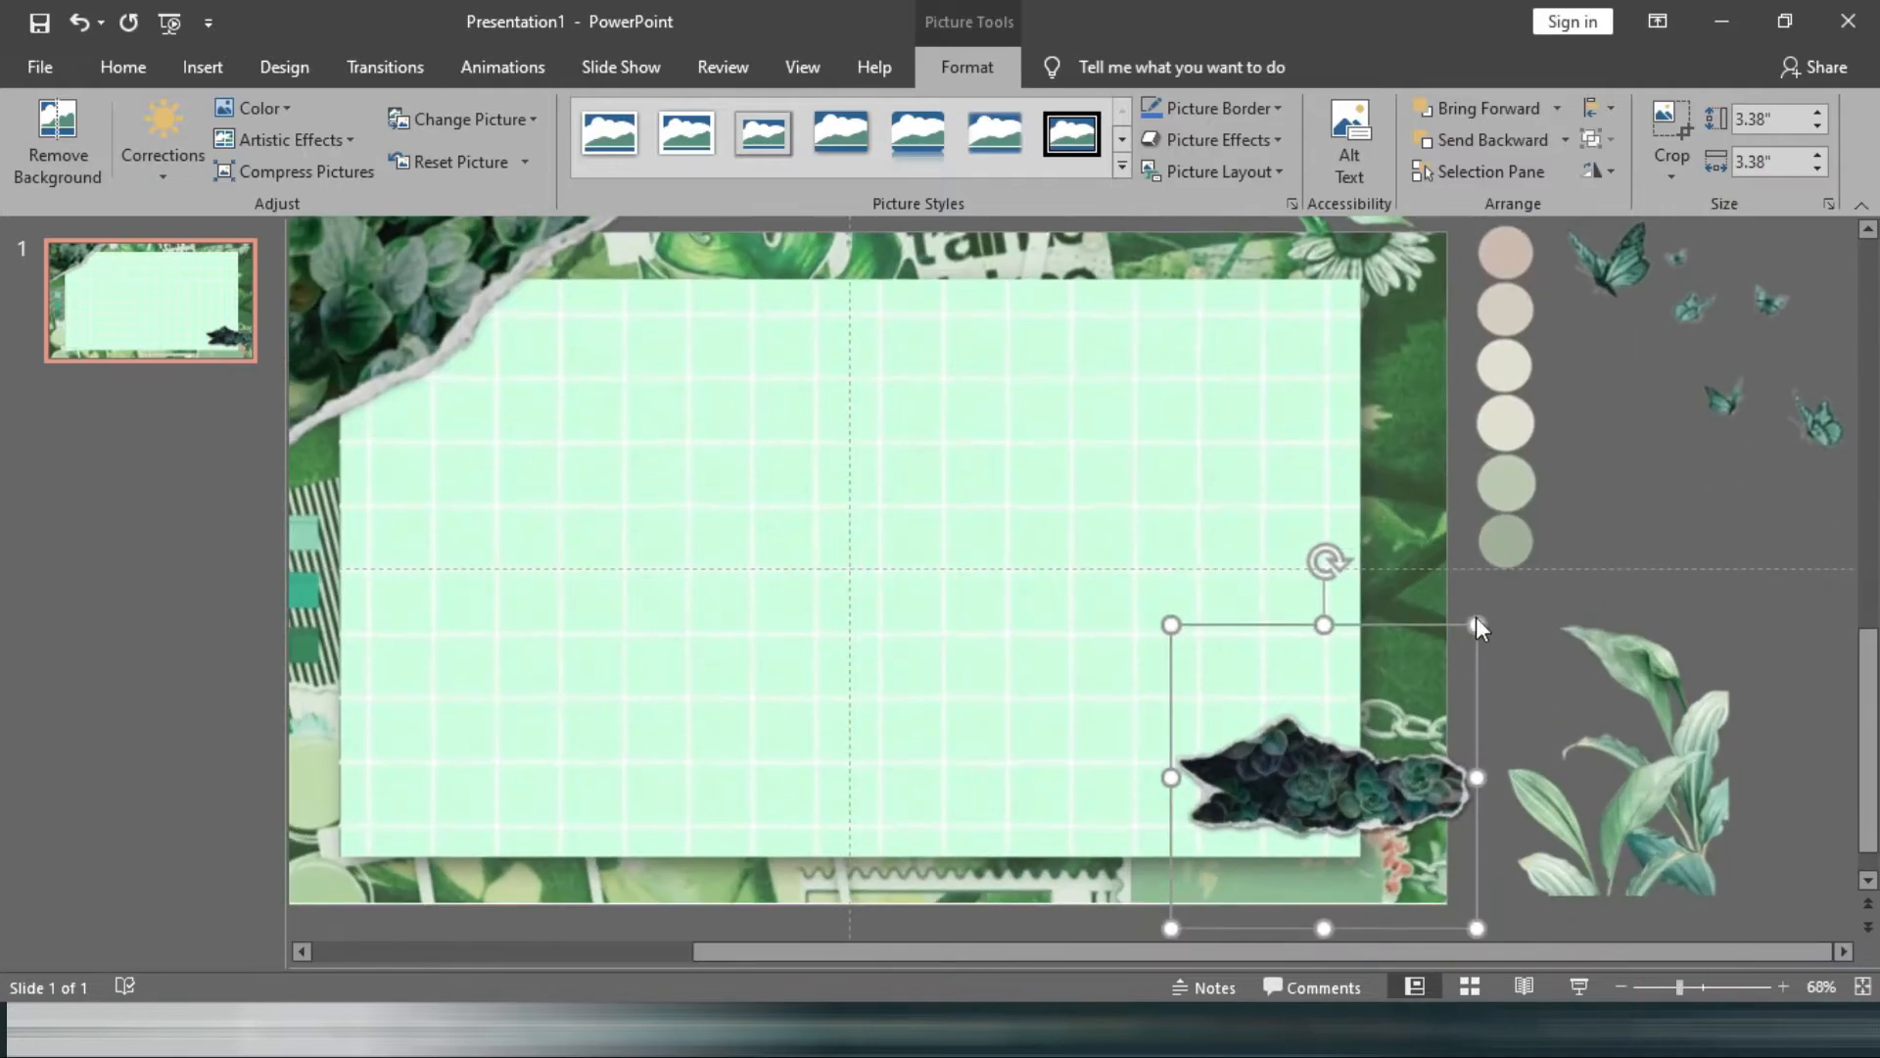
{"action": "left_click_drag", "start_coordinate": [1476, 627], "coordinate": [1876, 222]}
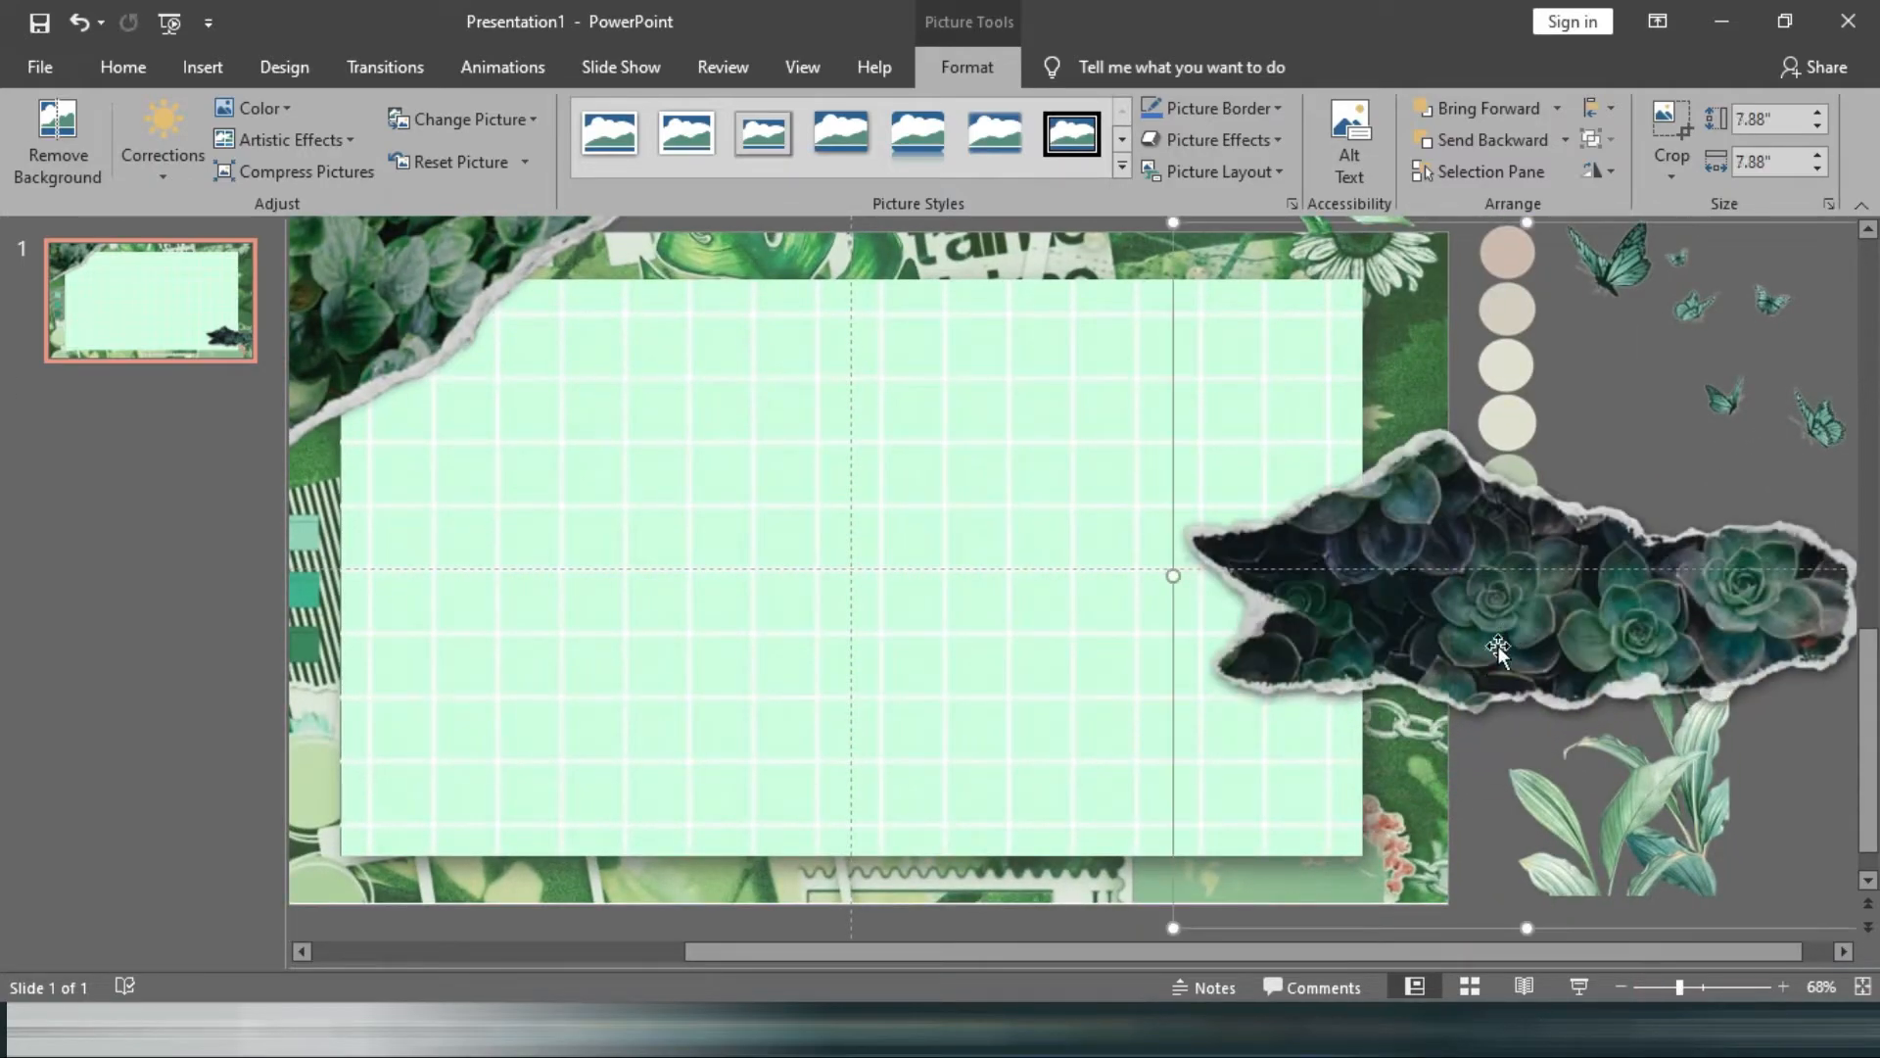
{"action": "left_click_drag", "start_coordinate": [1530, 605], "coordinate": [1455, 835]}
Crop the succulent strip to the slide's right and bottom edges, leaving it 5 inches high and 3.95 inches wide.
{"action": "left_click", "coordinate": [1672, 127]}
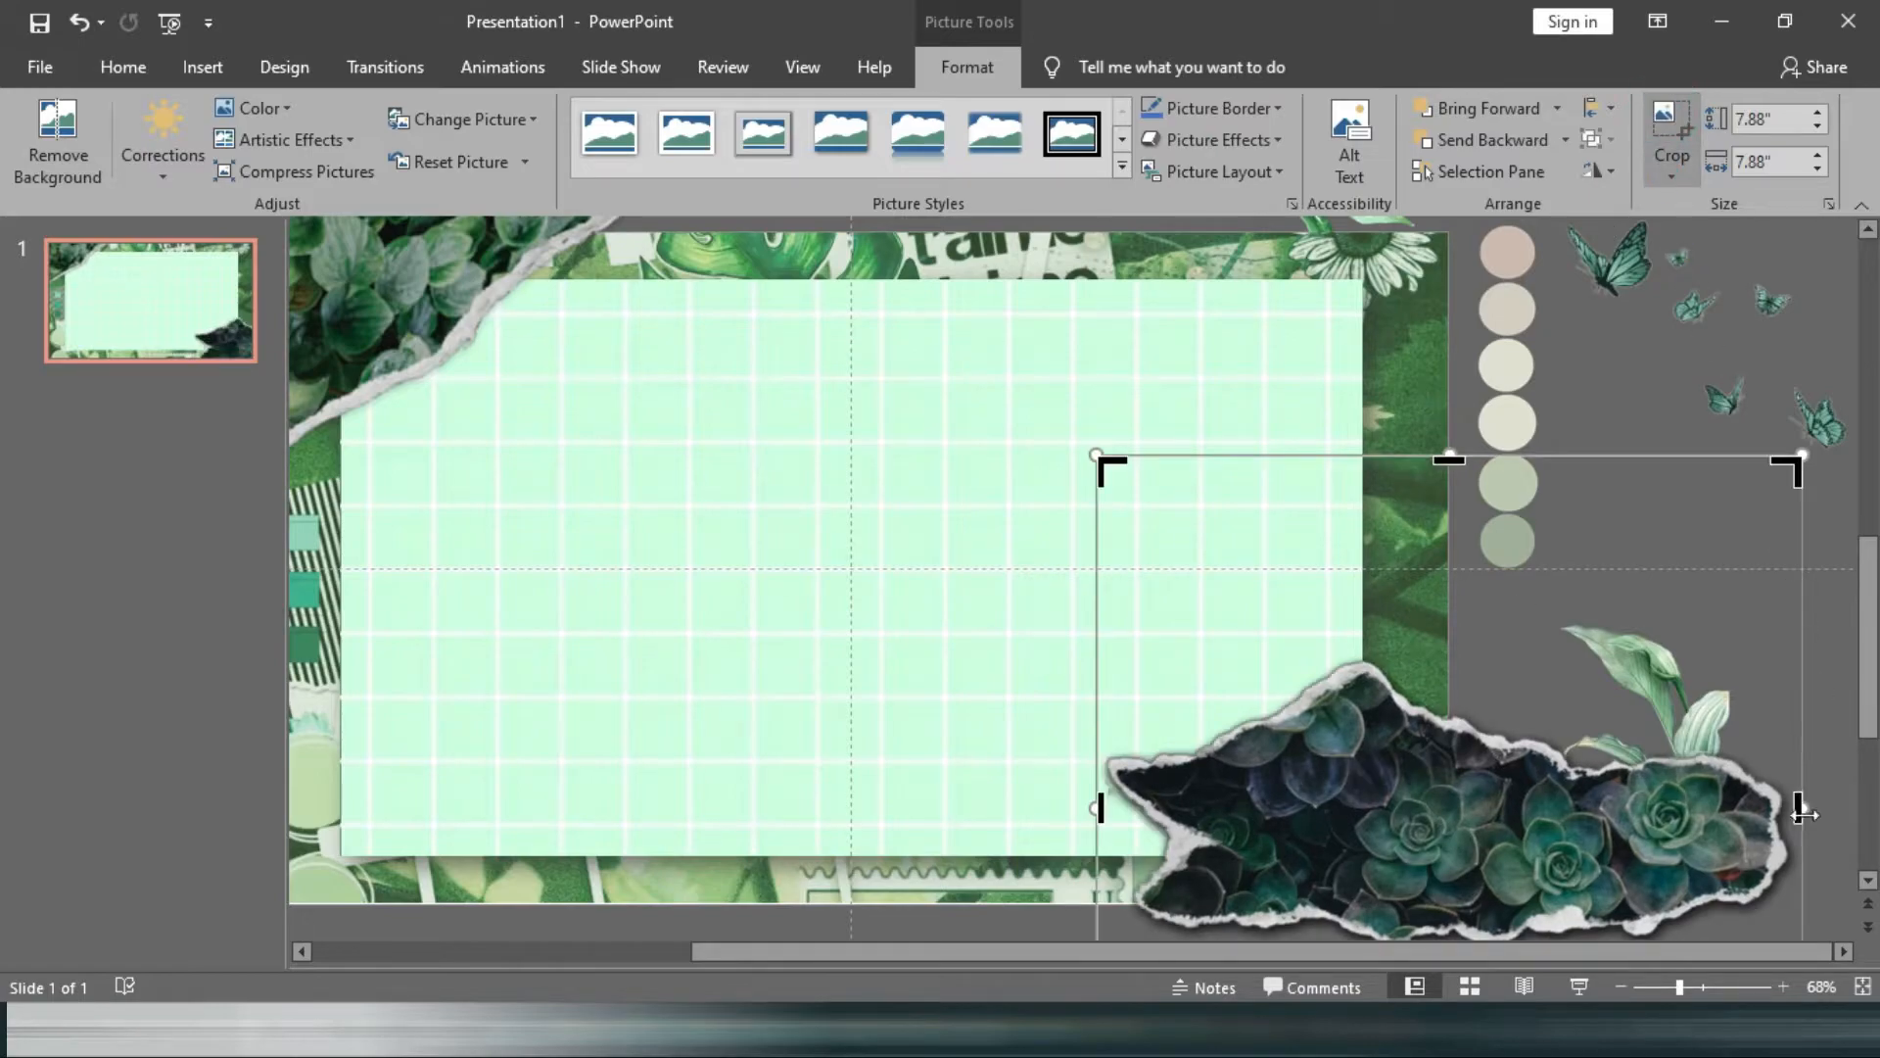
{"action": "left_click_drag", "start_coordinate": [1800, 810], "coordinate": [1454, 784]}
{"action": "scroll", "coordinate": [1507, 727], "scroll_direction": "down", "scroll_amount": 5}
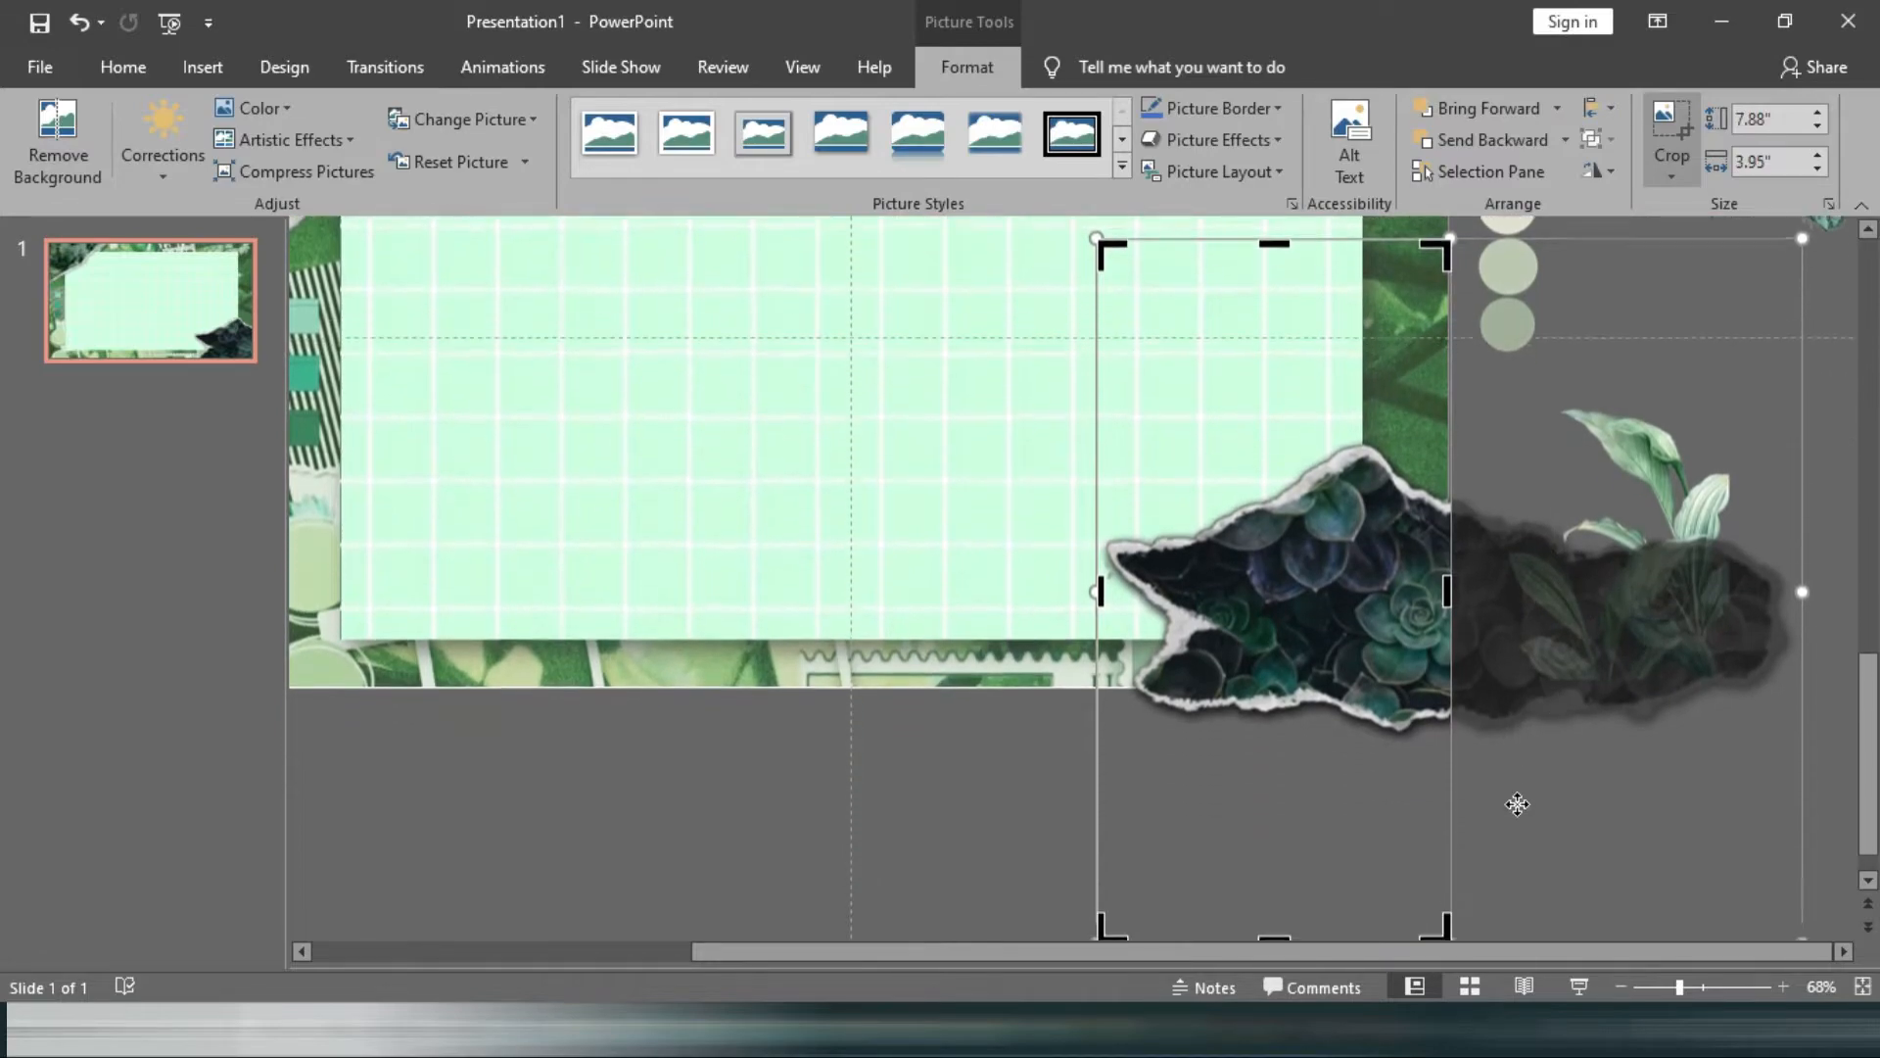
{"action": "left_click_drag", "start_coordinate": [1273, 915], "coordinate": [1300, 670]}
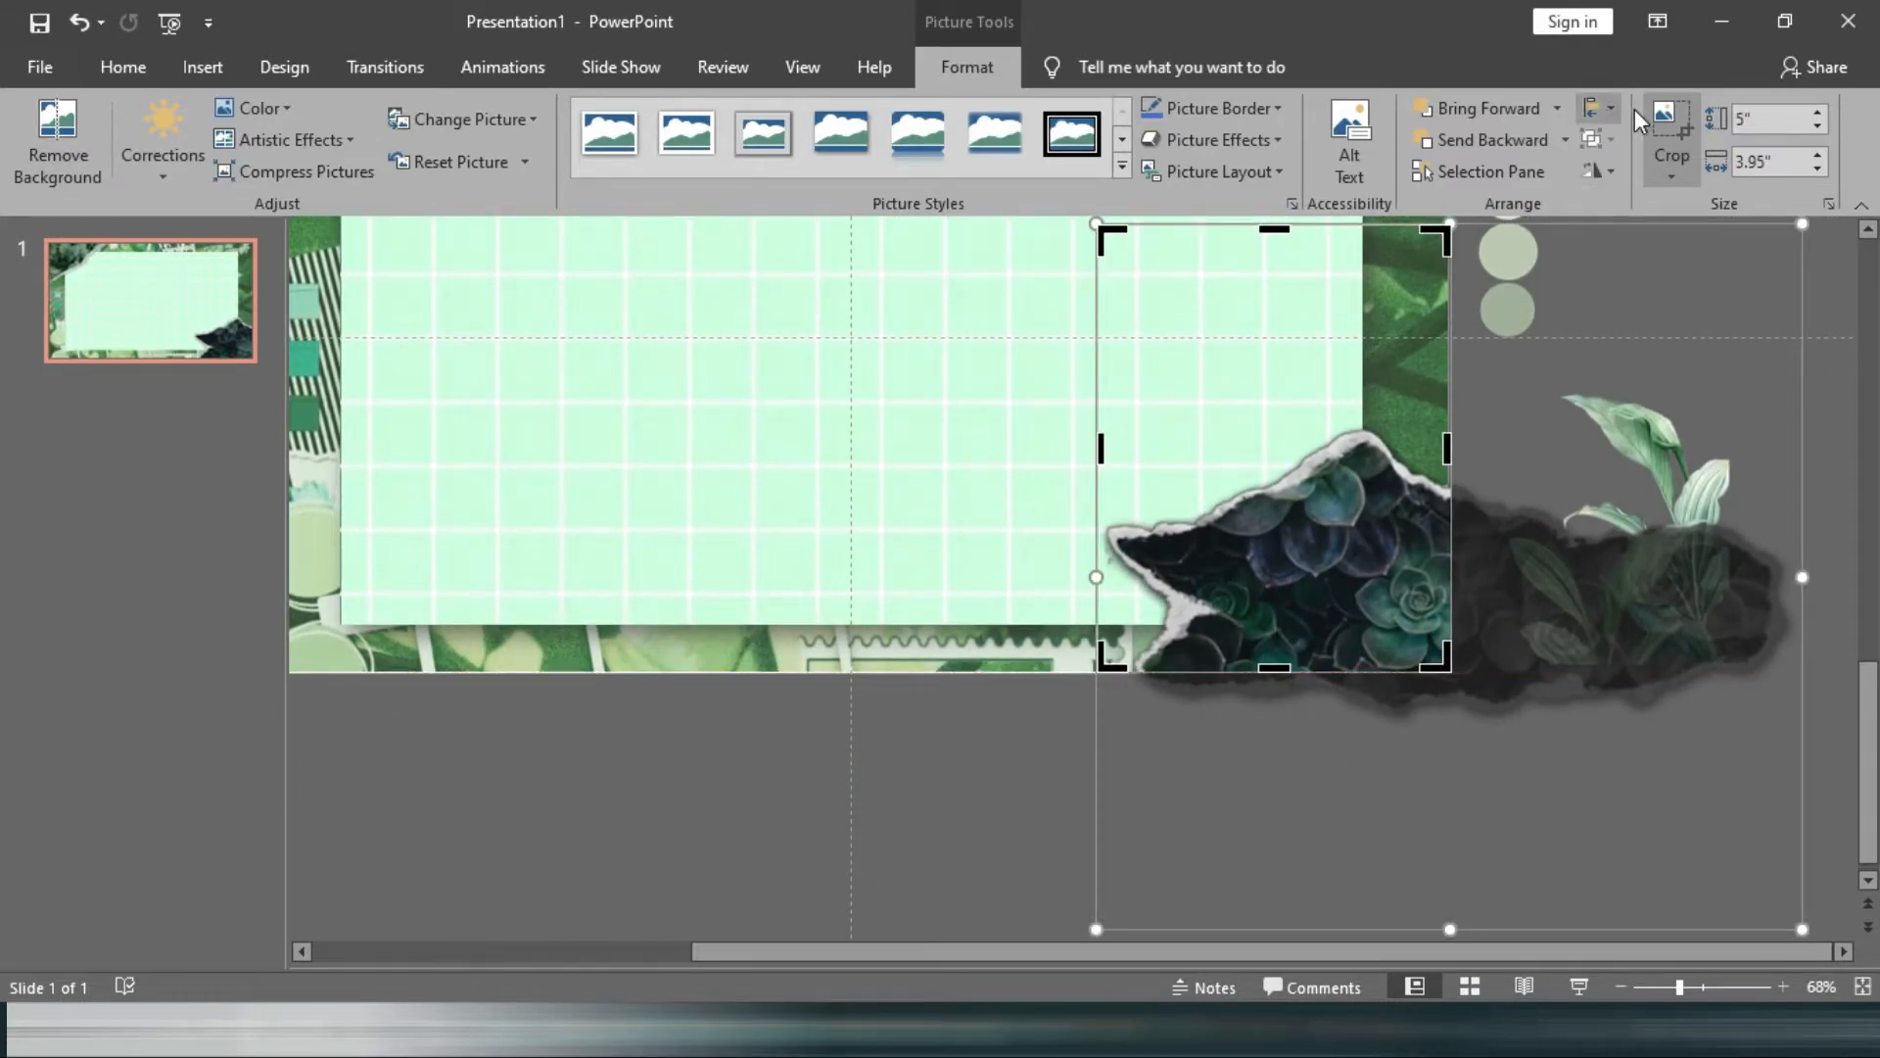
{"action": "left_click", "coordinate": [1661, 116]}
{"action": "scroll", "coordinate": [1495, 626], "scroll_direction": "down", "scroll_amount": 4}
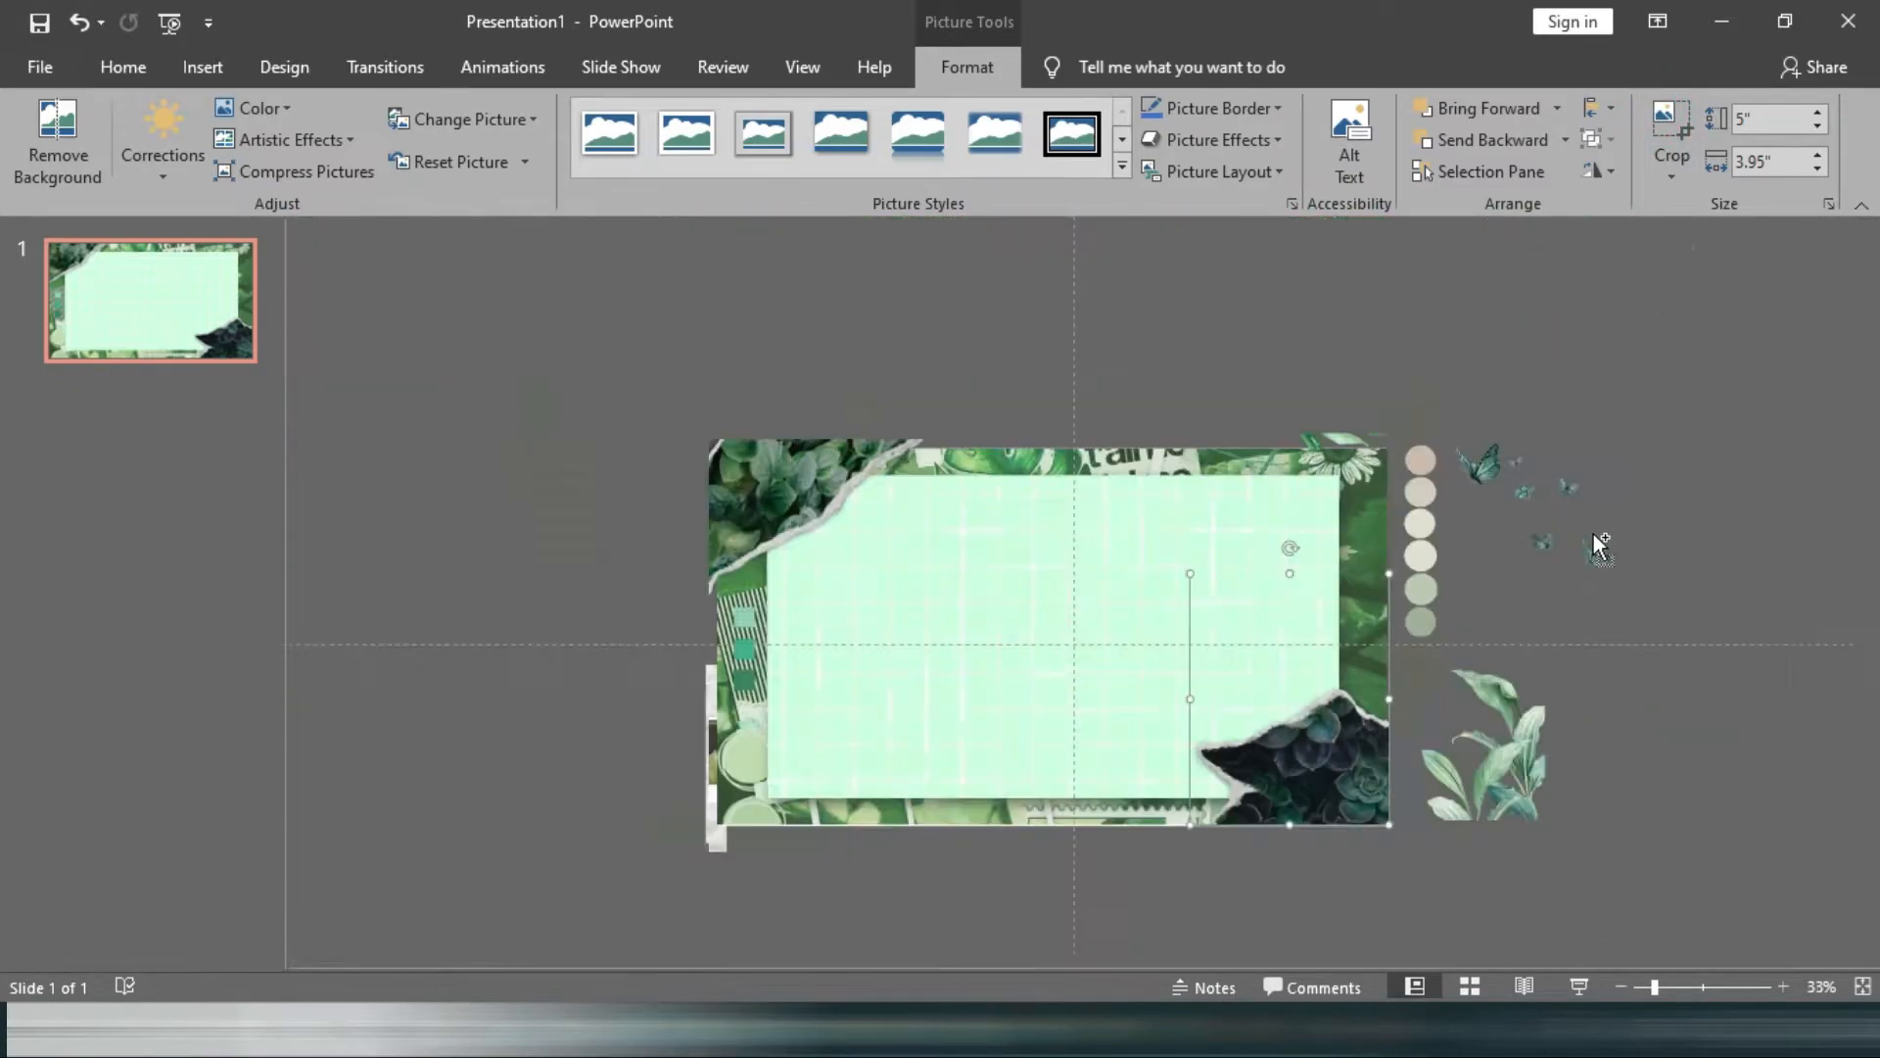
{"action": "scroll", "coordinate": [1595, 529], "scroll_direction": "down", "scroll_amount": 1}
{"action": "scroll", "coordinate": [1595, 529], "scroll_direction": "up", "scroll_amount": 1}
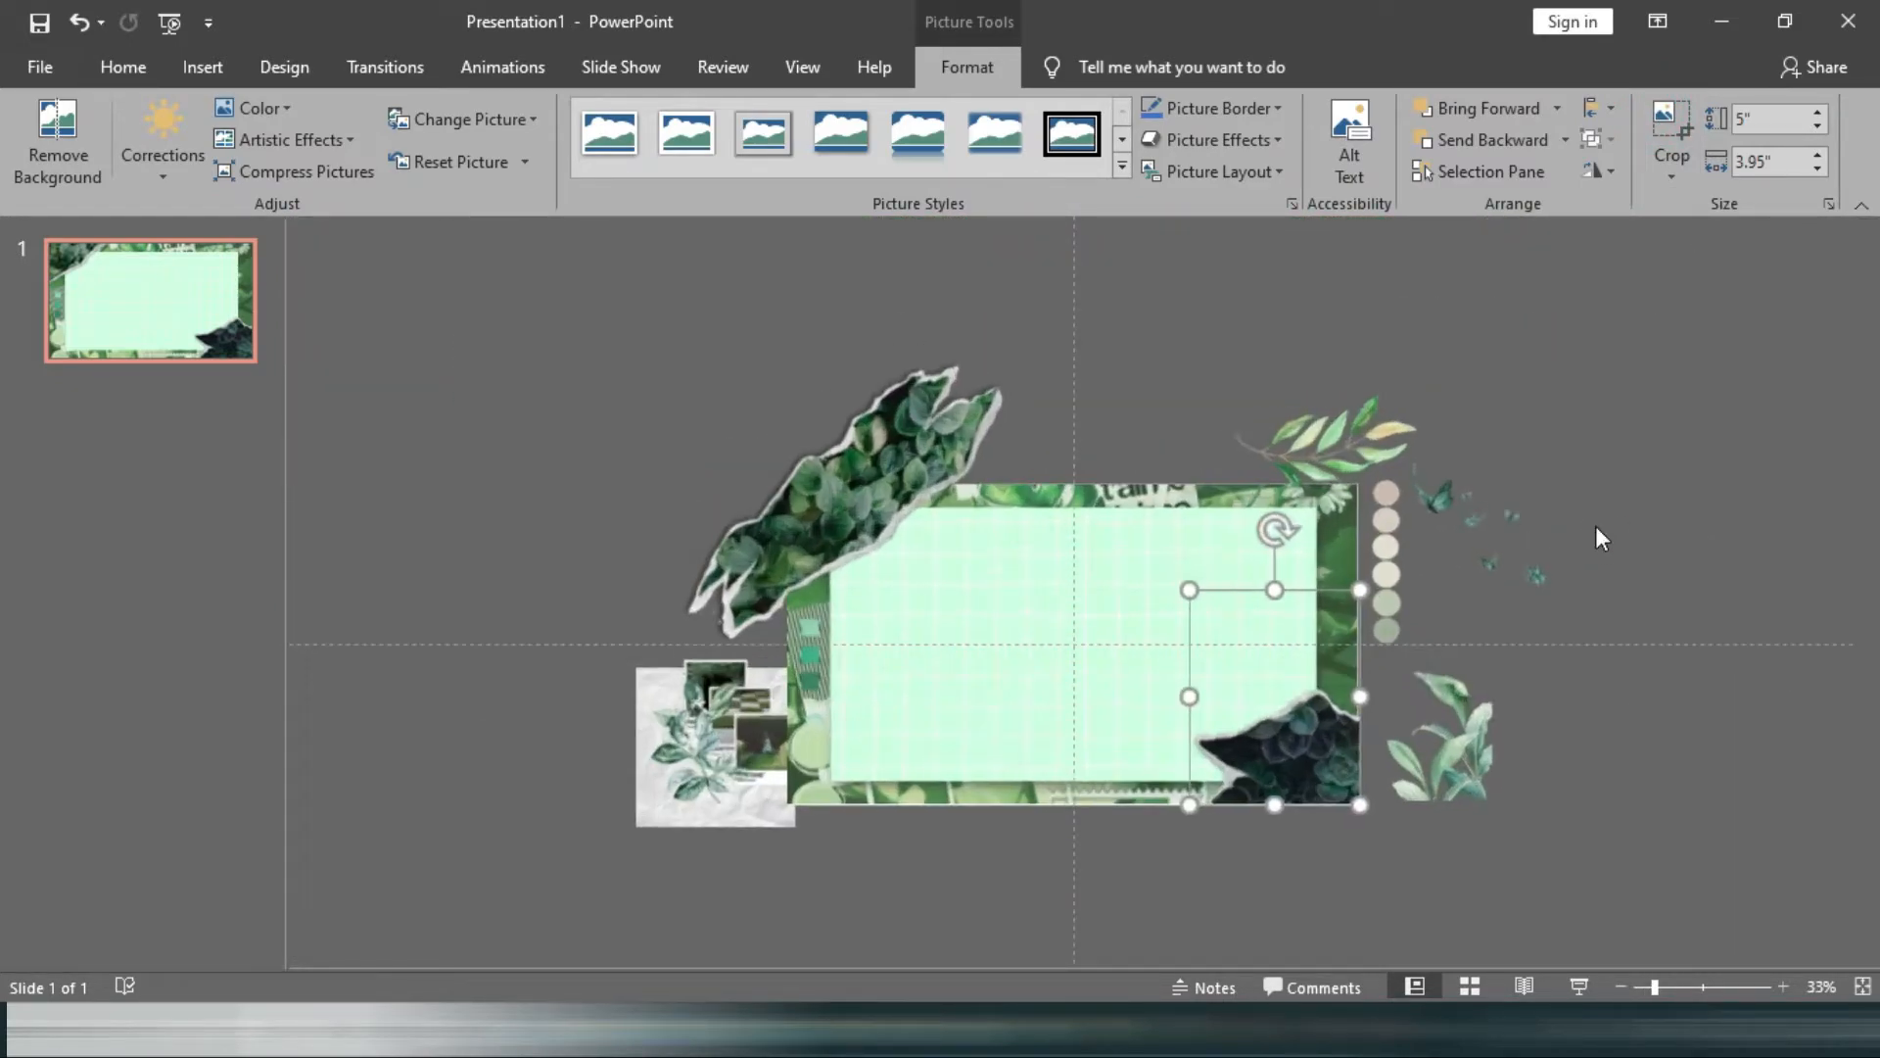
{"action": "scroll", "coordinate": [1237, 752], "scroll_direction": "up", "scroll_amount": 3}
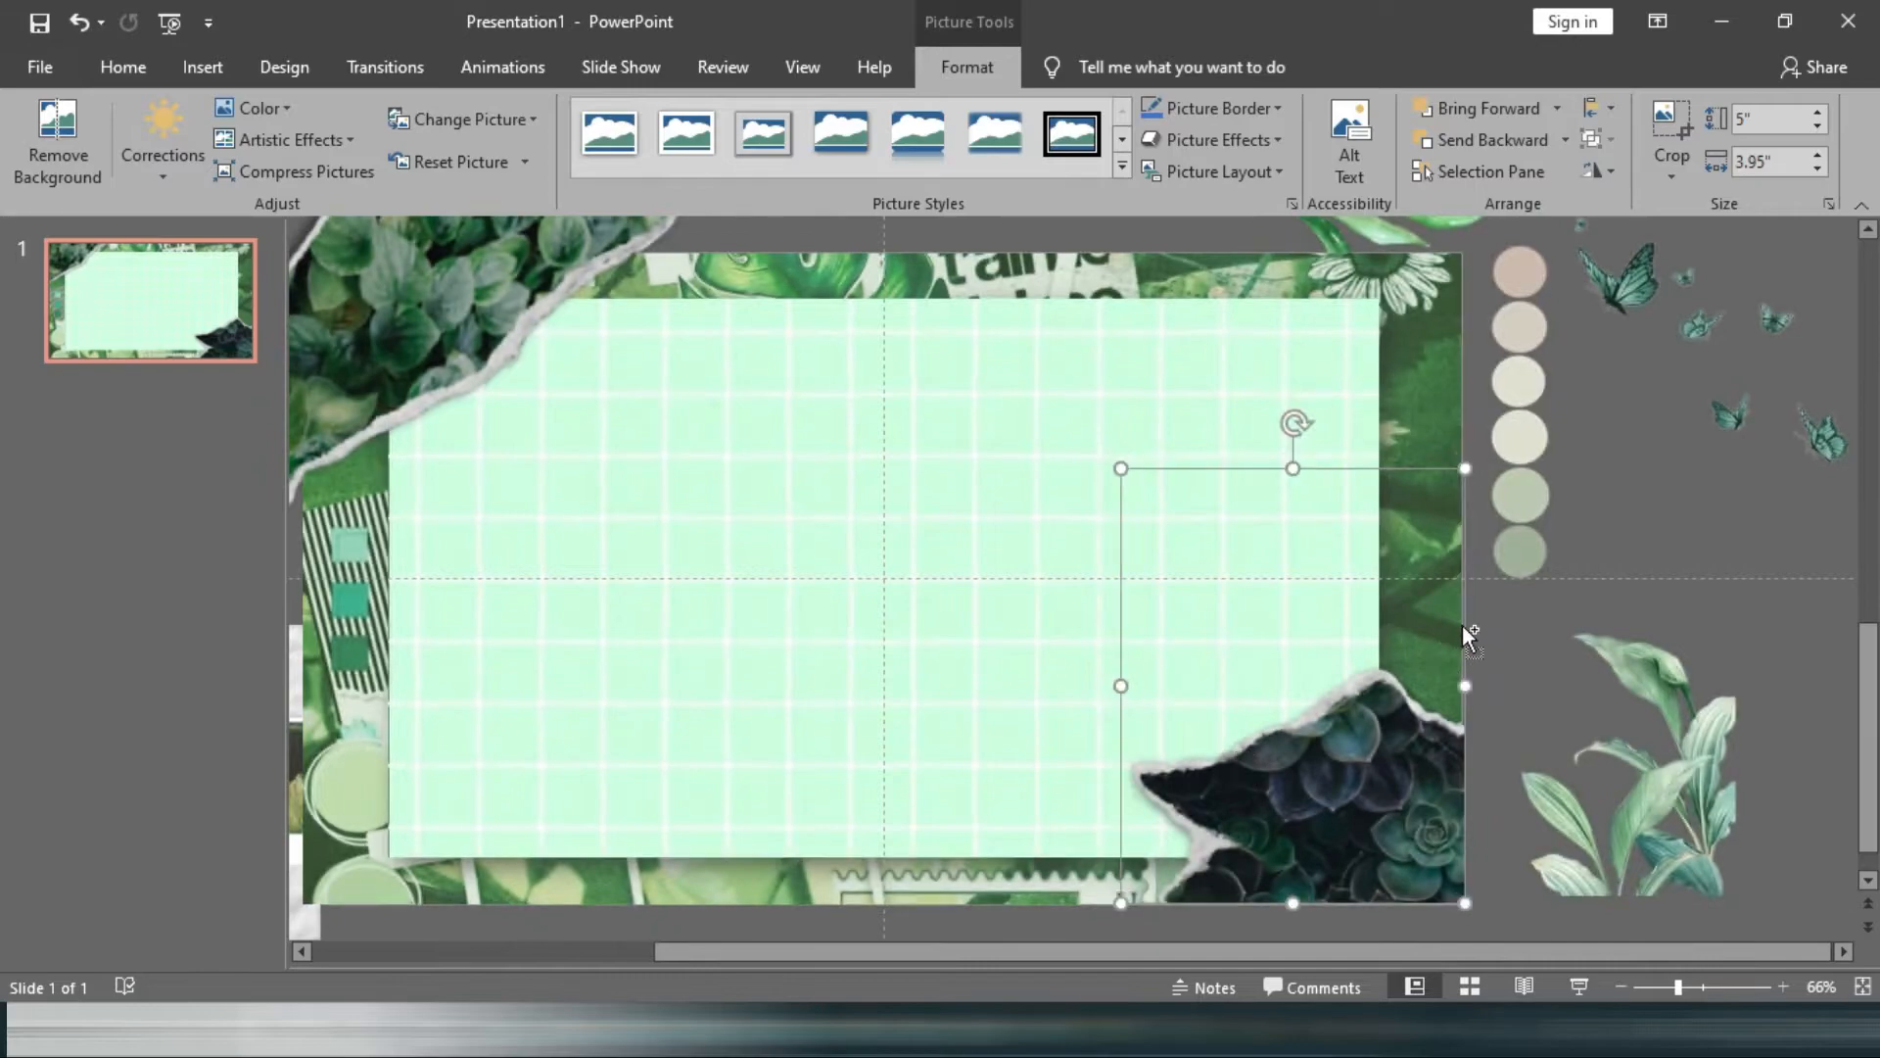
{"action": "scroll", "coordinate": [1461, 625], "scroll_direction": "down", "scroll_amount": 1}
{"action": "scroll", "coordinate": [509, 779], "scroll_direction": "down", "scroll_amount": 2}
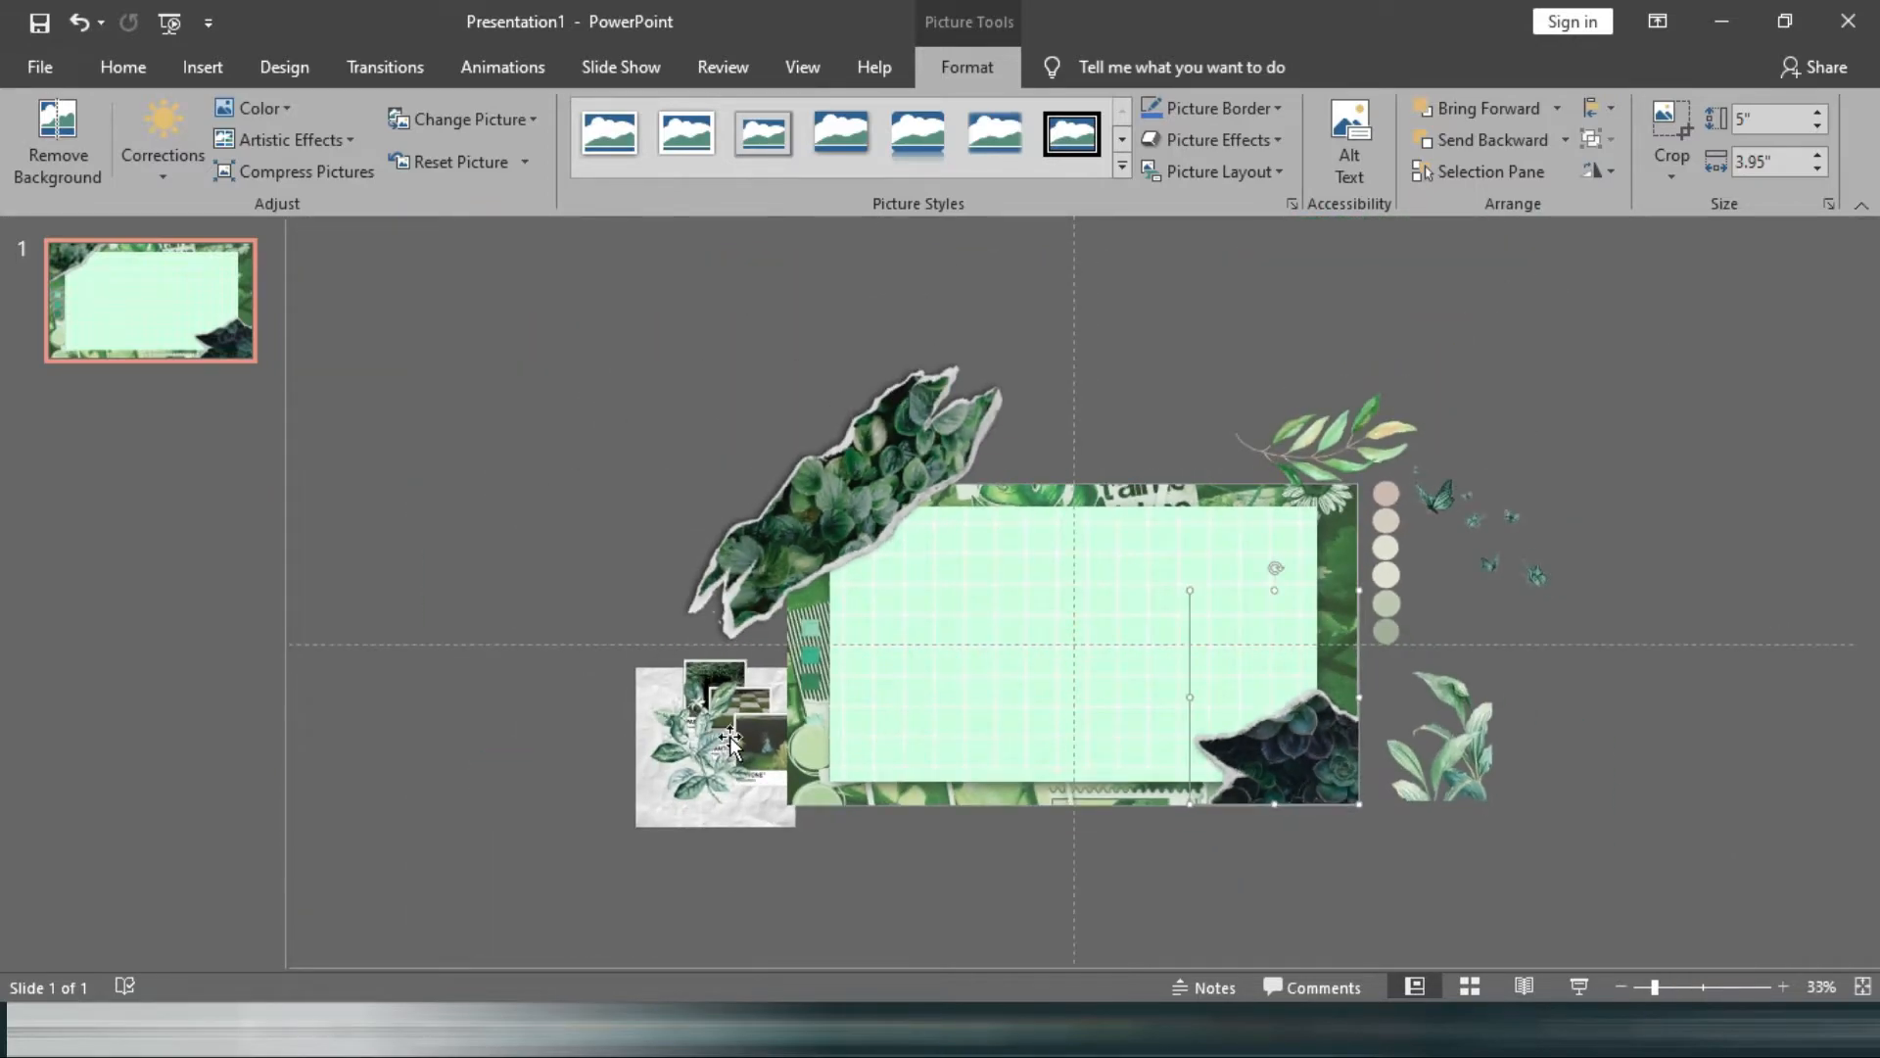
{"action": "scroll", "coordinate": [729, 744], "scroll_direction": "up", "scroll_amount": 2}
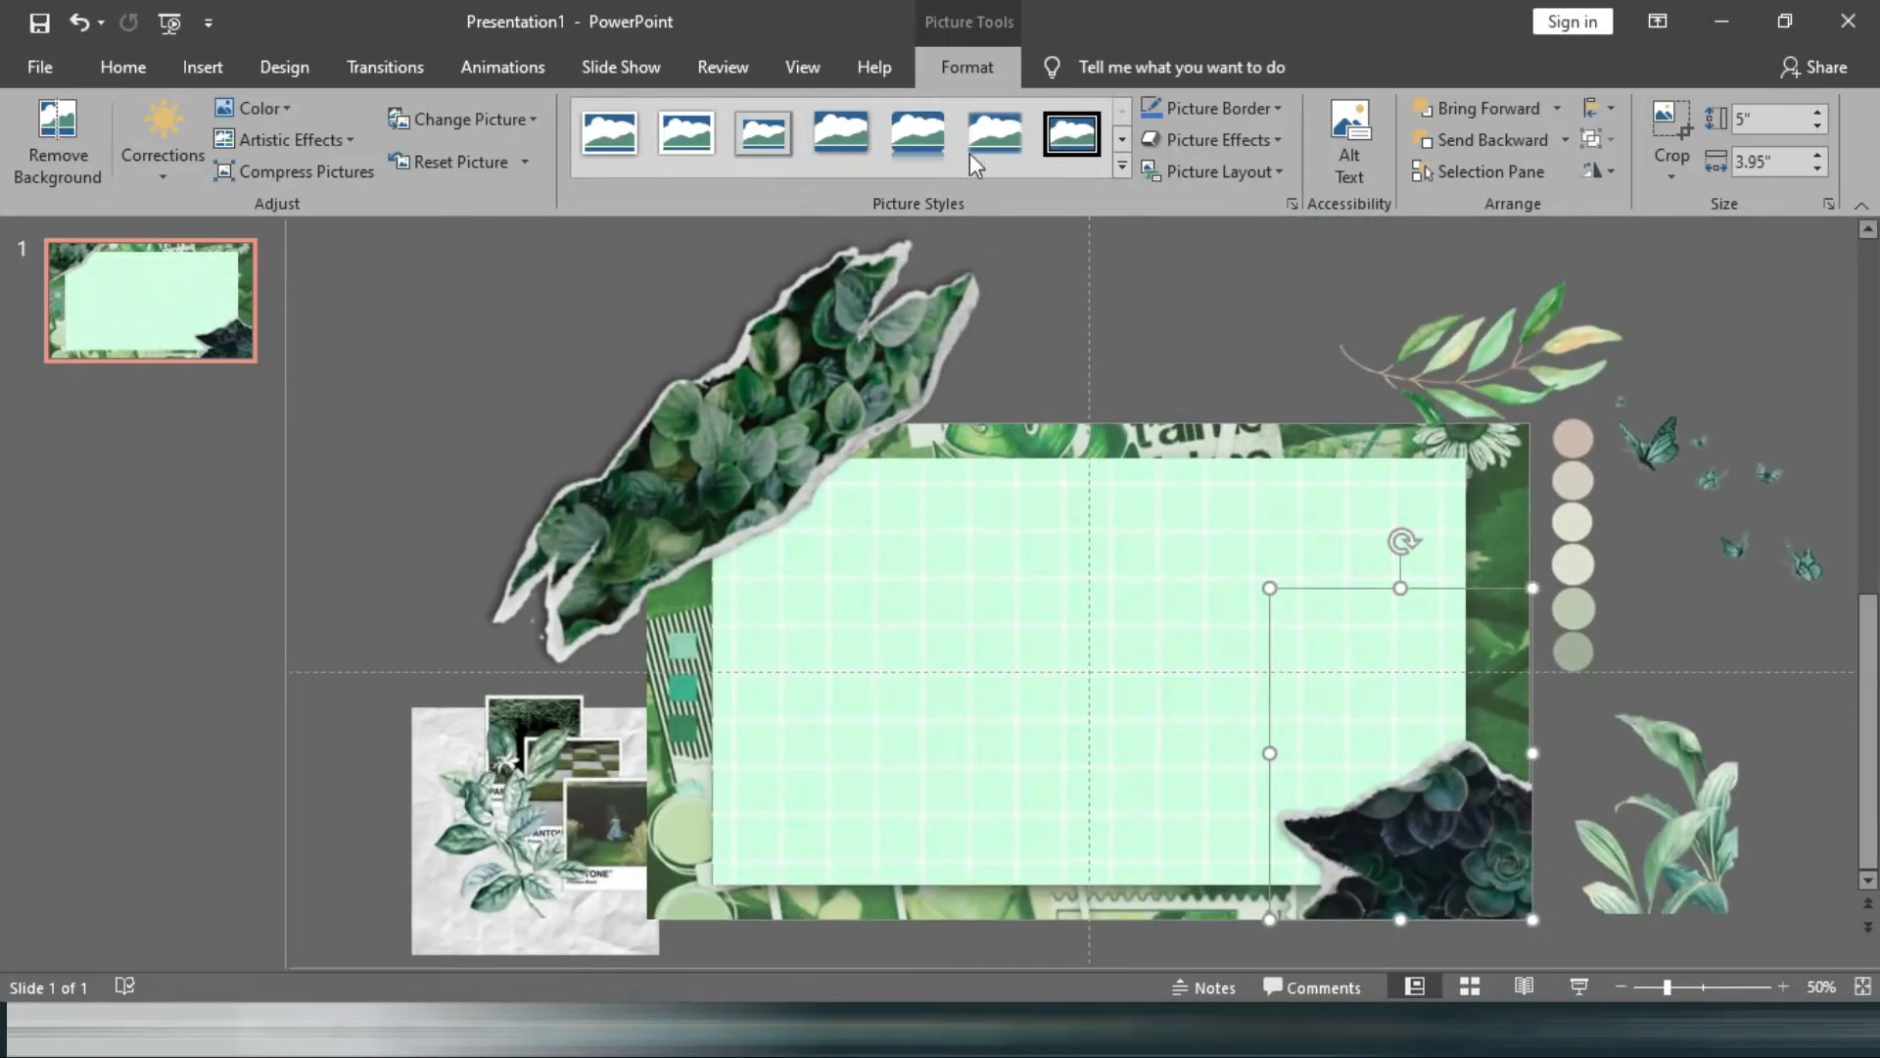
{"action": "left_click", "coordinate": [1146, 252]}
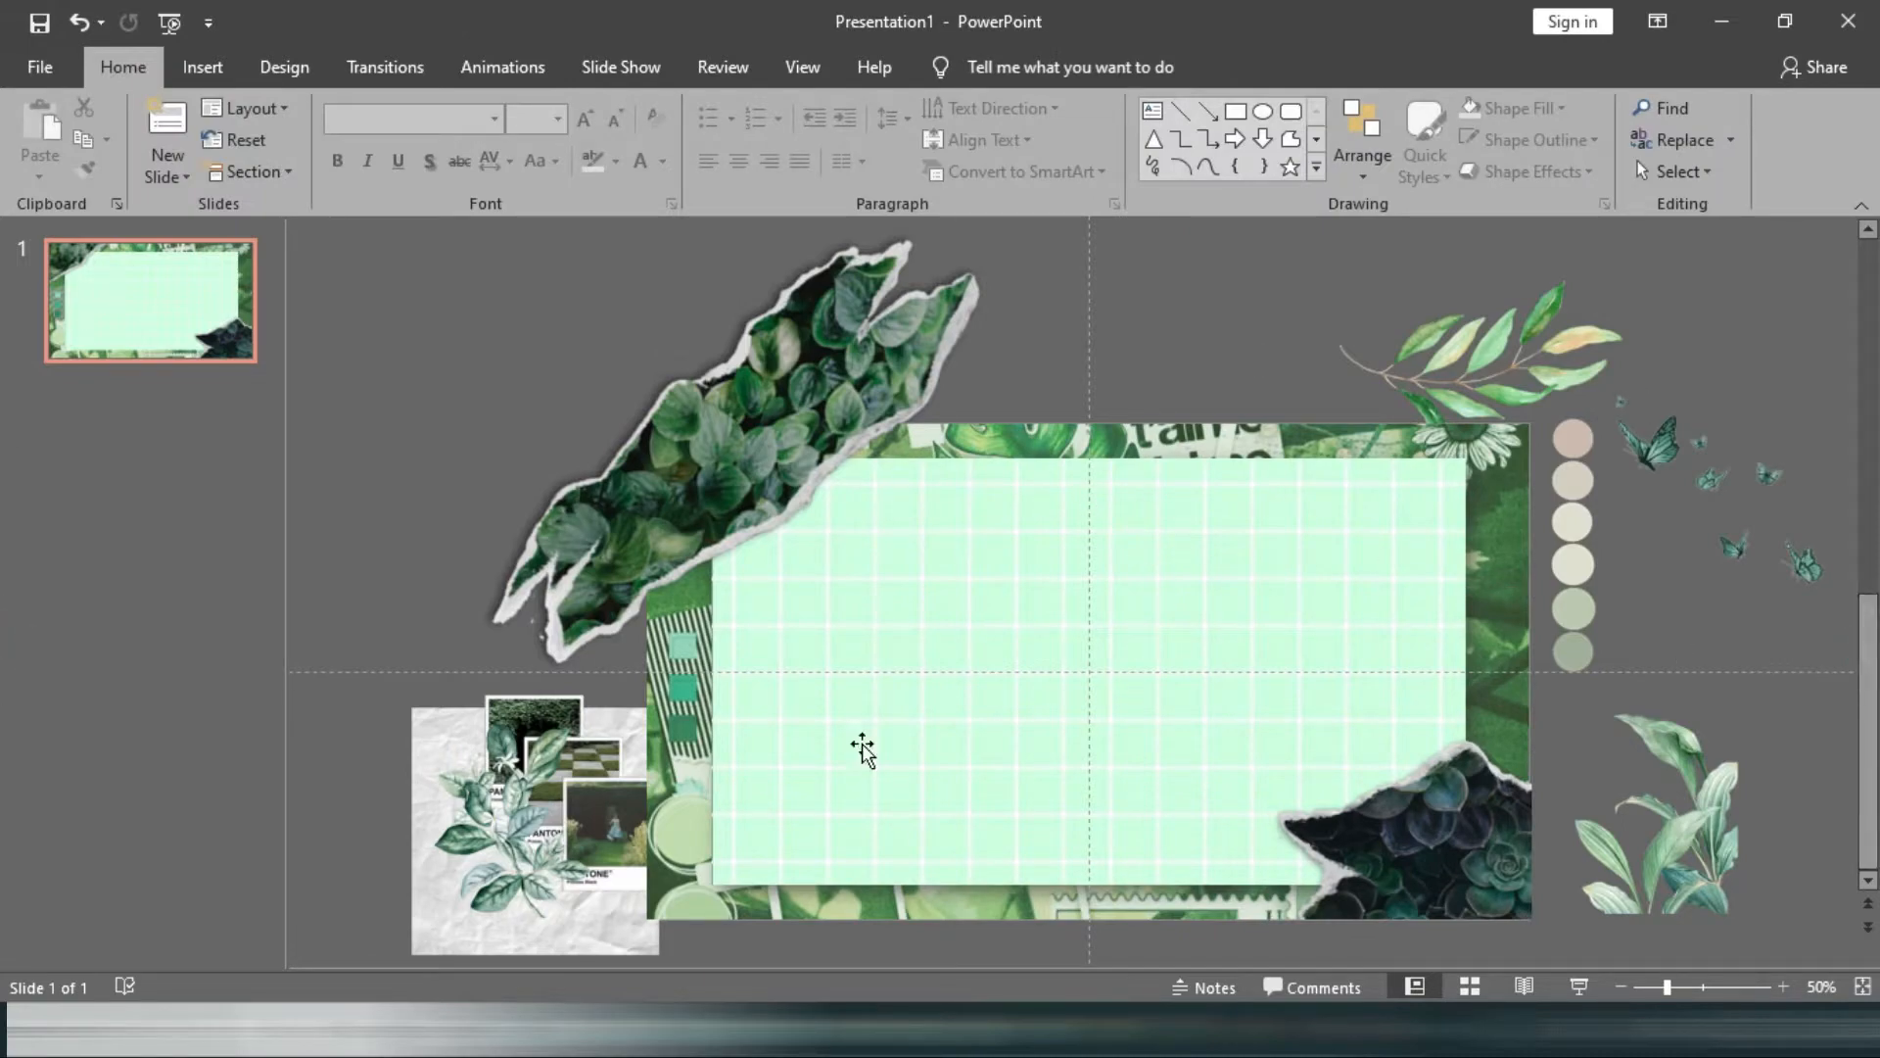
Move the white-flowered leafy sprig from the crumpled paper to the slide's lower-right corner and bring it in front of the succulents.
{"action": "left_click", "coordinate": [499, 832]}
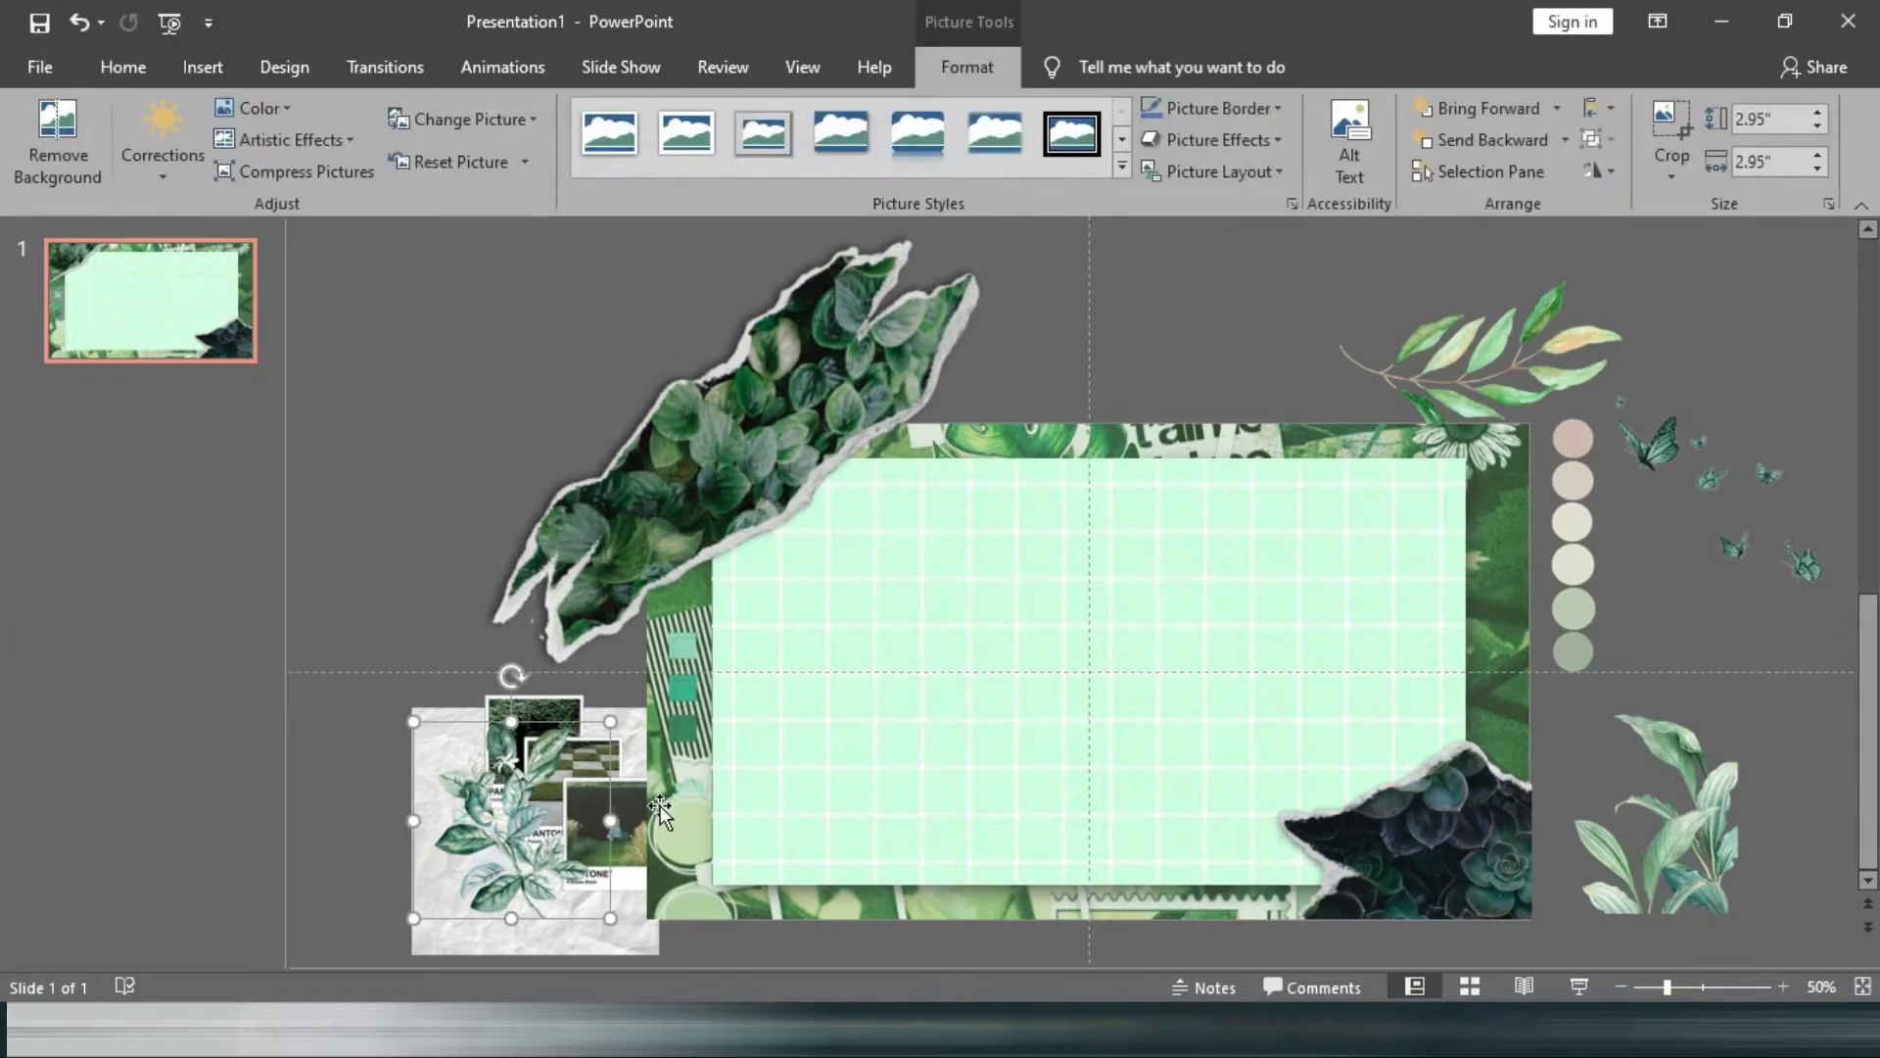
{"action": "left_click_drag", "start_coordinate": [521, 835], "coordinate": [991, 858]}
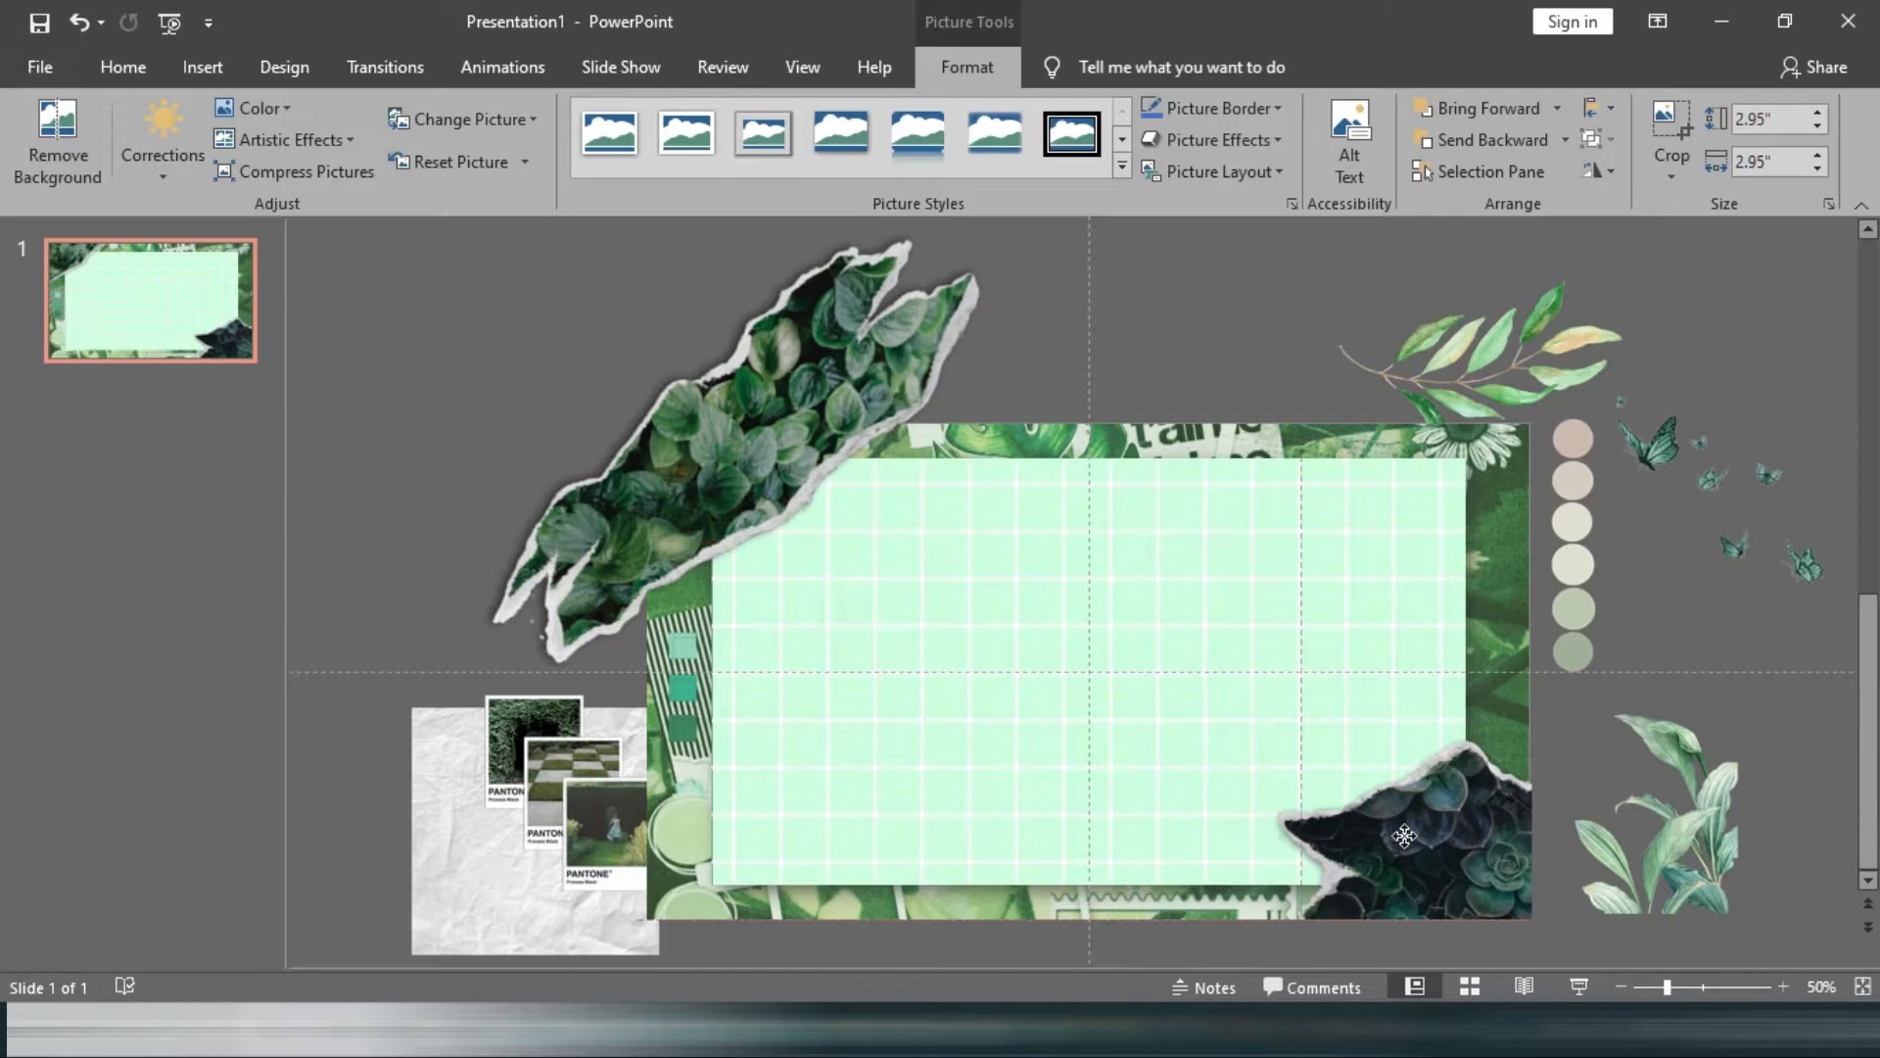
{"action": "left_click_drag", "start_coordinate": [1405, 834], "coordinate": [1404, 835]}
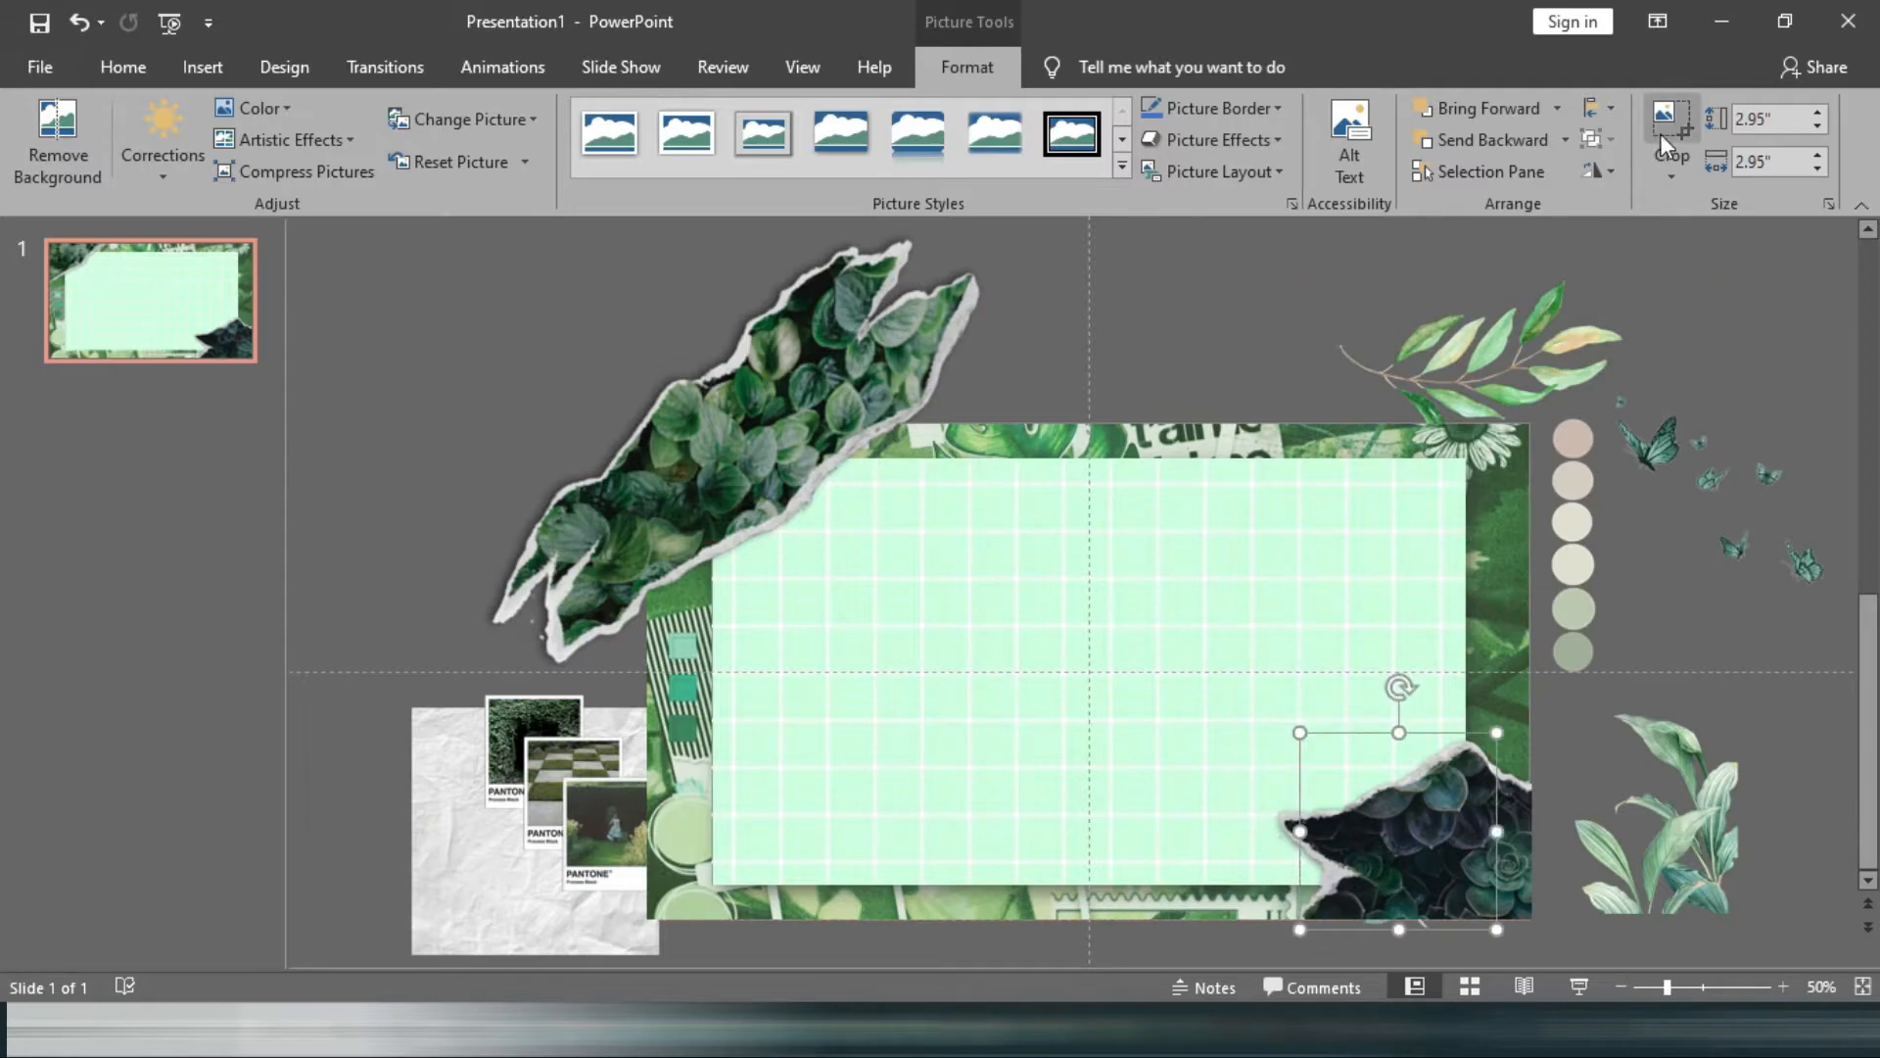
{"action": "left_click", "coordinate": [1692, 373]}
{"action": "left_click", "coordinate": [1486, 108]}
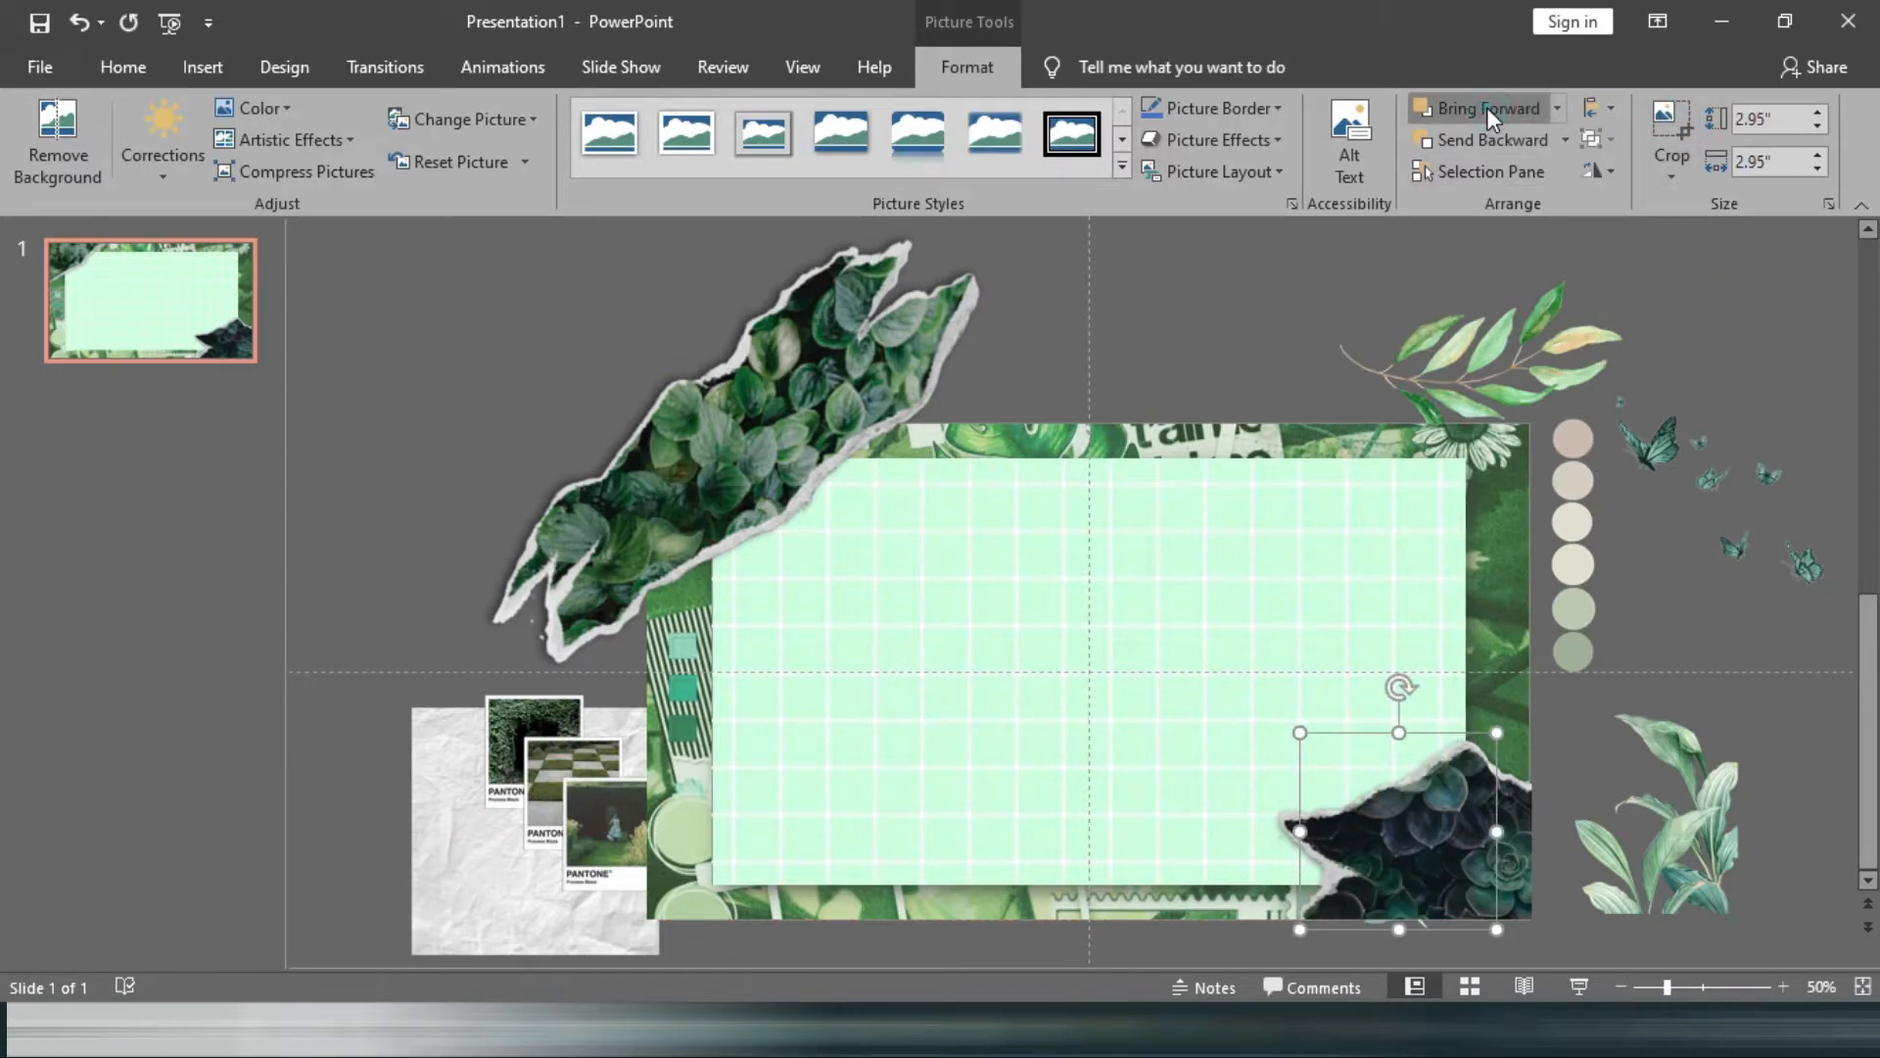
{"action": "left_click", "coordinate": [1486, 107]}
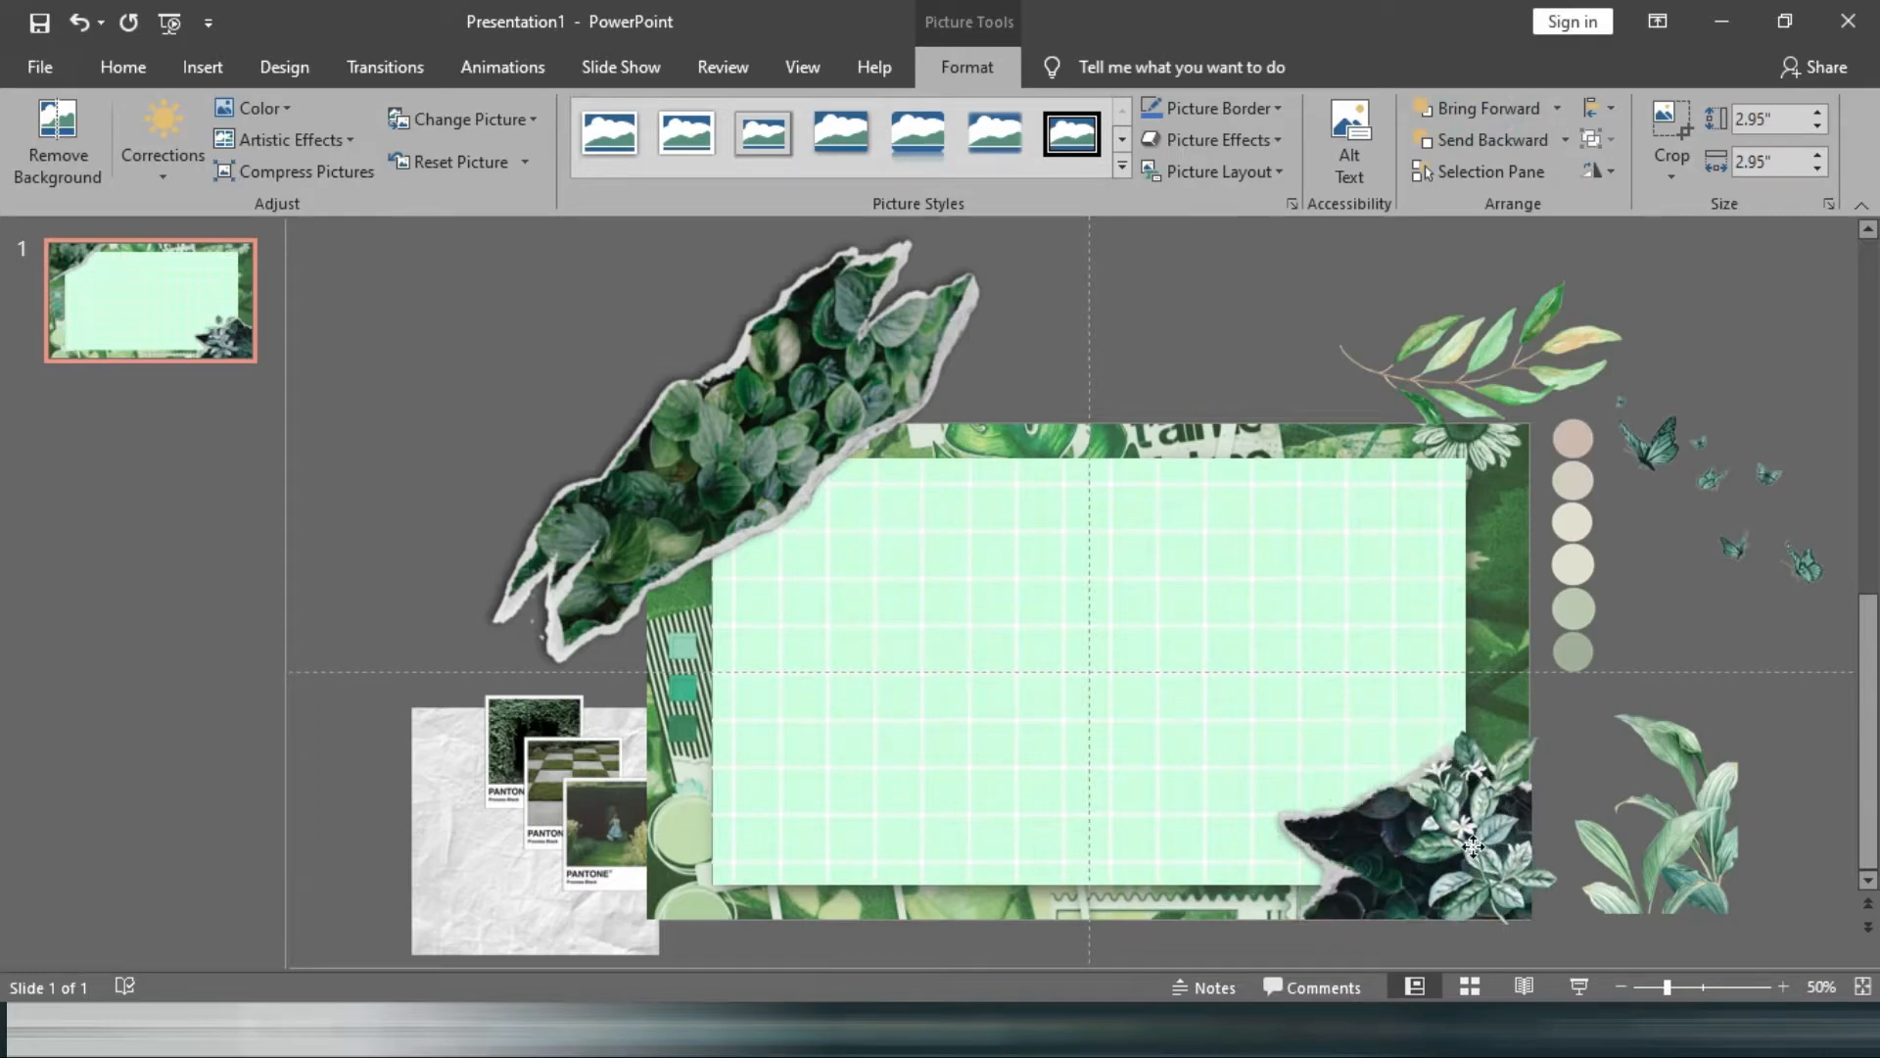
Enlarge the white-flowered sprig to about 5.05 inches and align it with the bottom edge at the slide's lower-right corner.
{"action": "left_click_drag", "start_coordinate": [1558, 722], "coordinate": [1714, 594]}
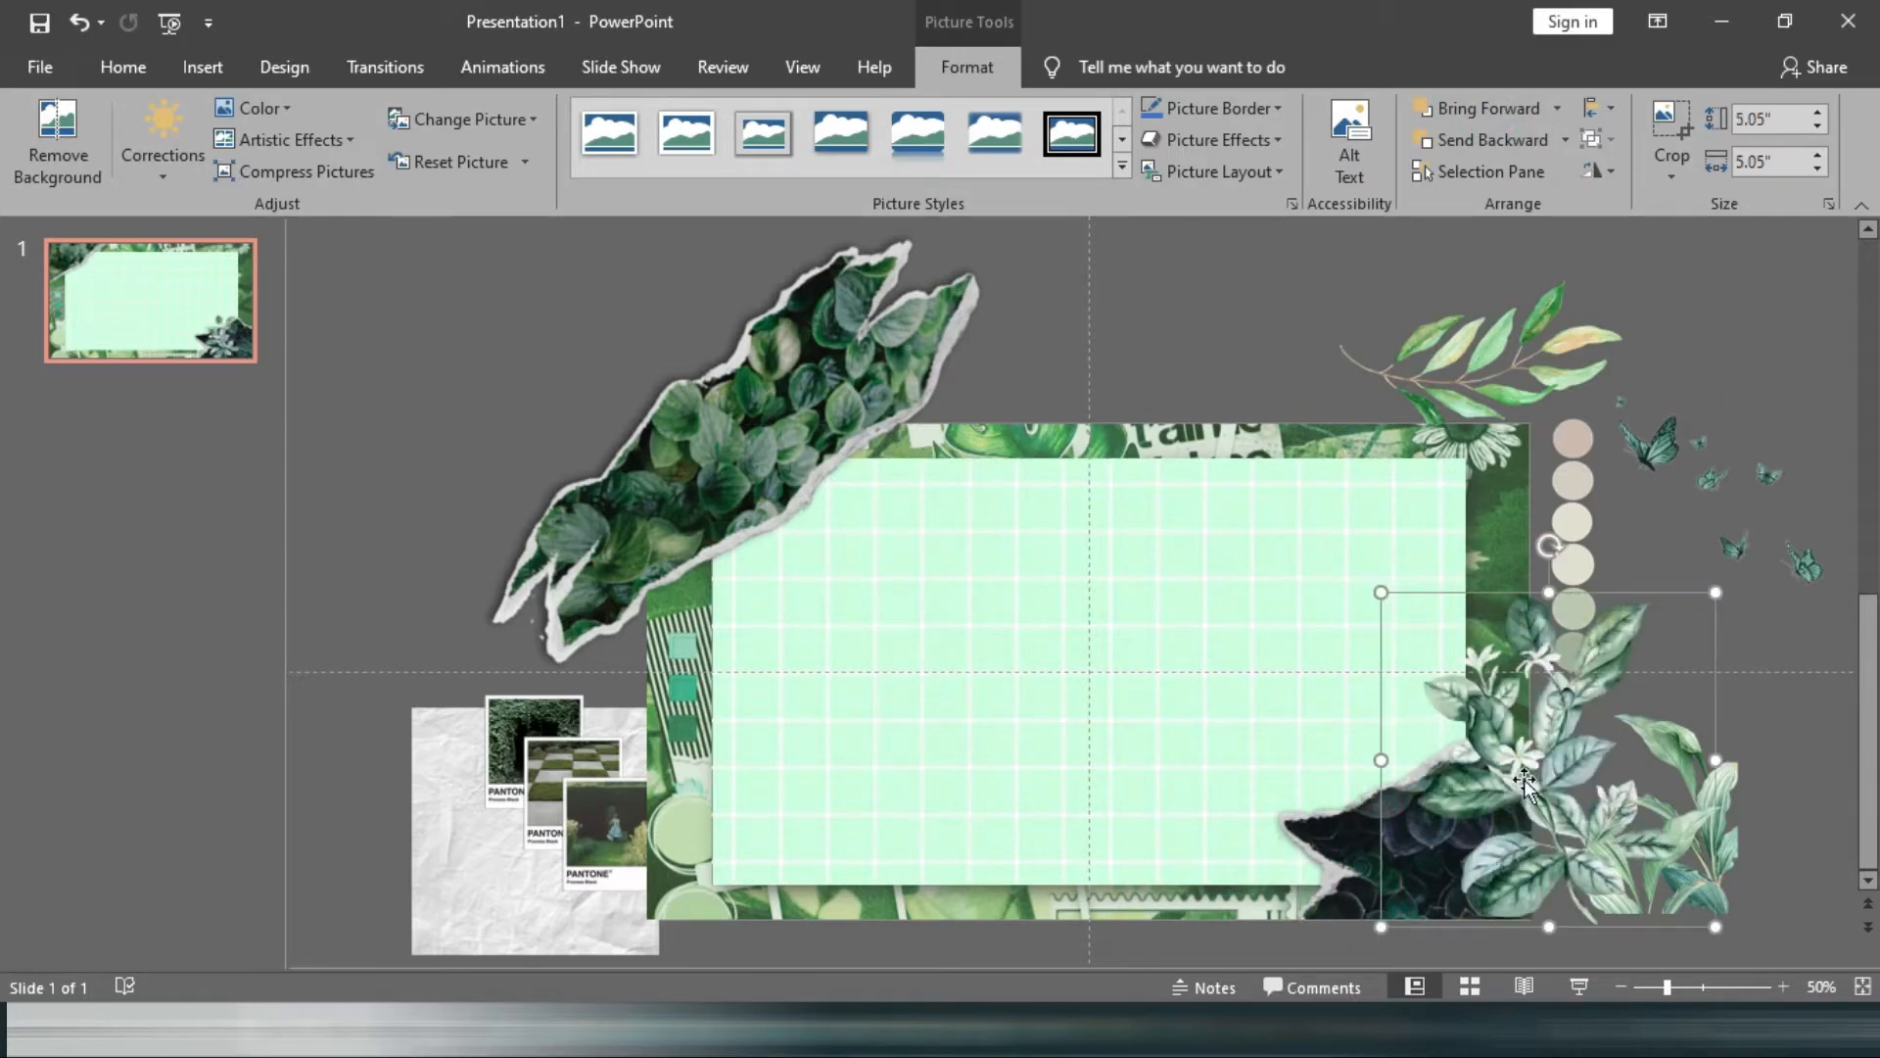
{"action": "left_click_drag", "start_coordinate": [1553, 763], "coordinate": [1495, 757]}
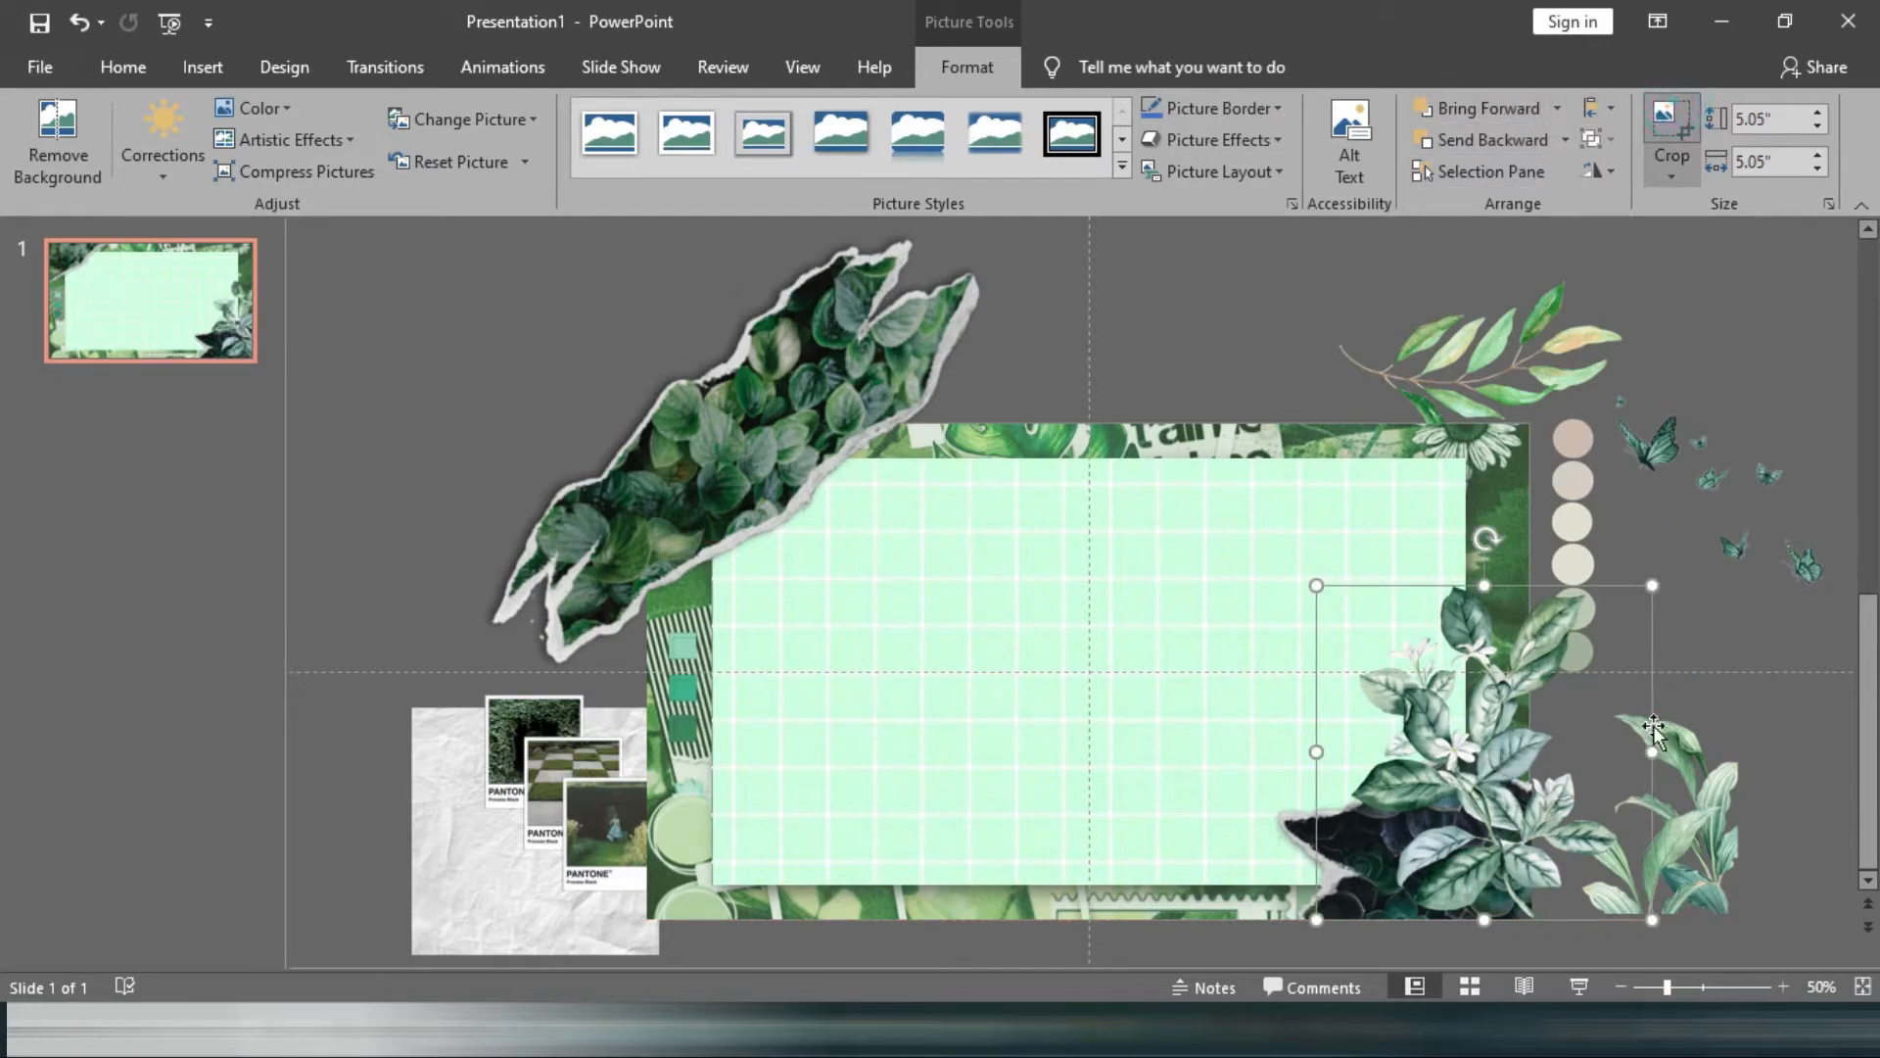
Crop the white-flowered sprig to the slide's right edge, leaving it 3.2 inches wide.
{"action": "left_click_drag", "start_coordinate": [1642, 752], "coordinate": [1531, 763]}
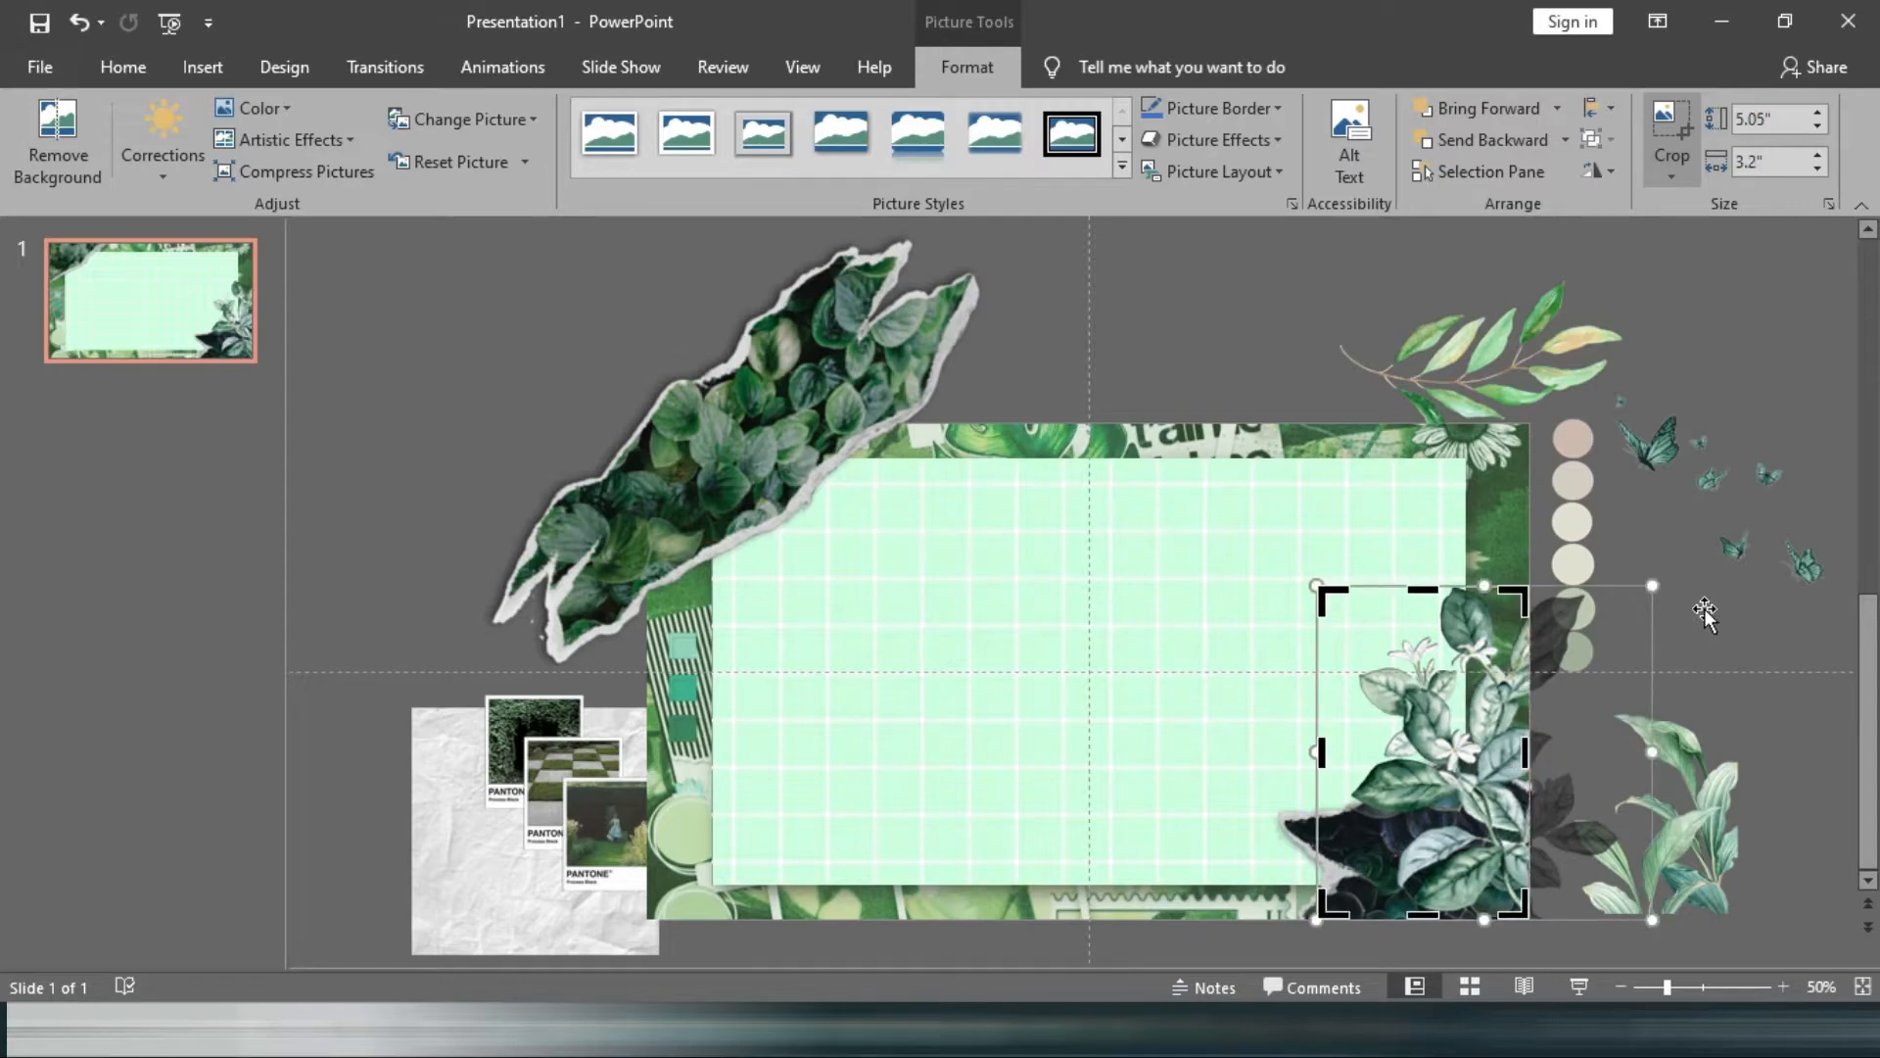
{"action": "left_click", "coordinate": [1669, 117]}
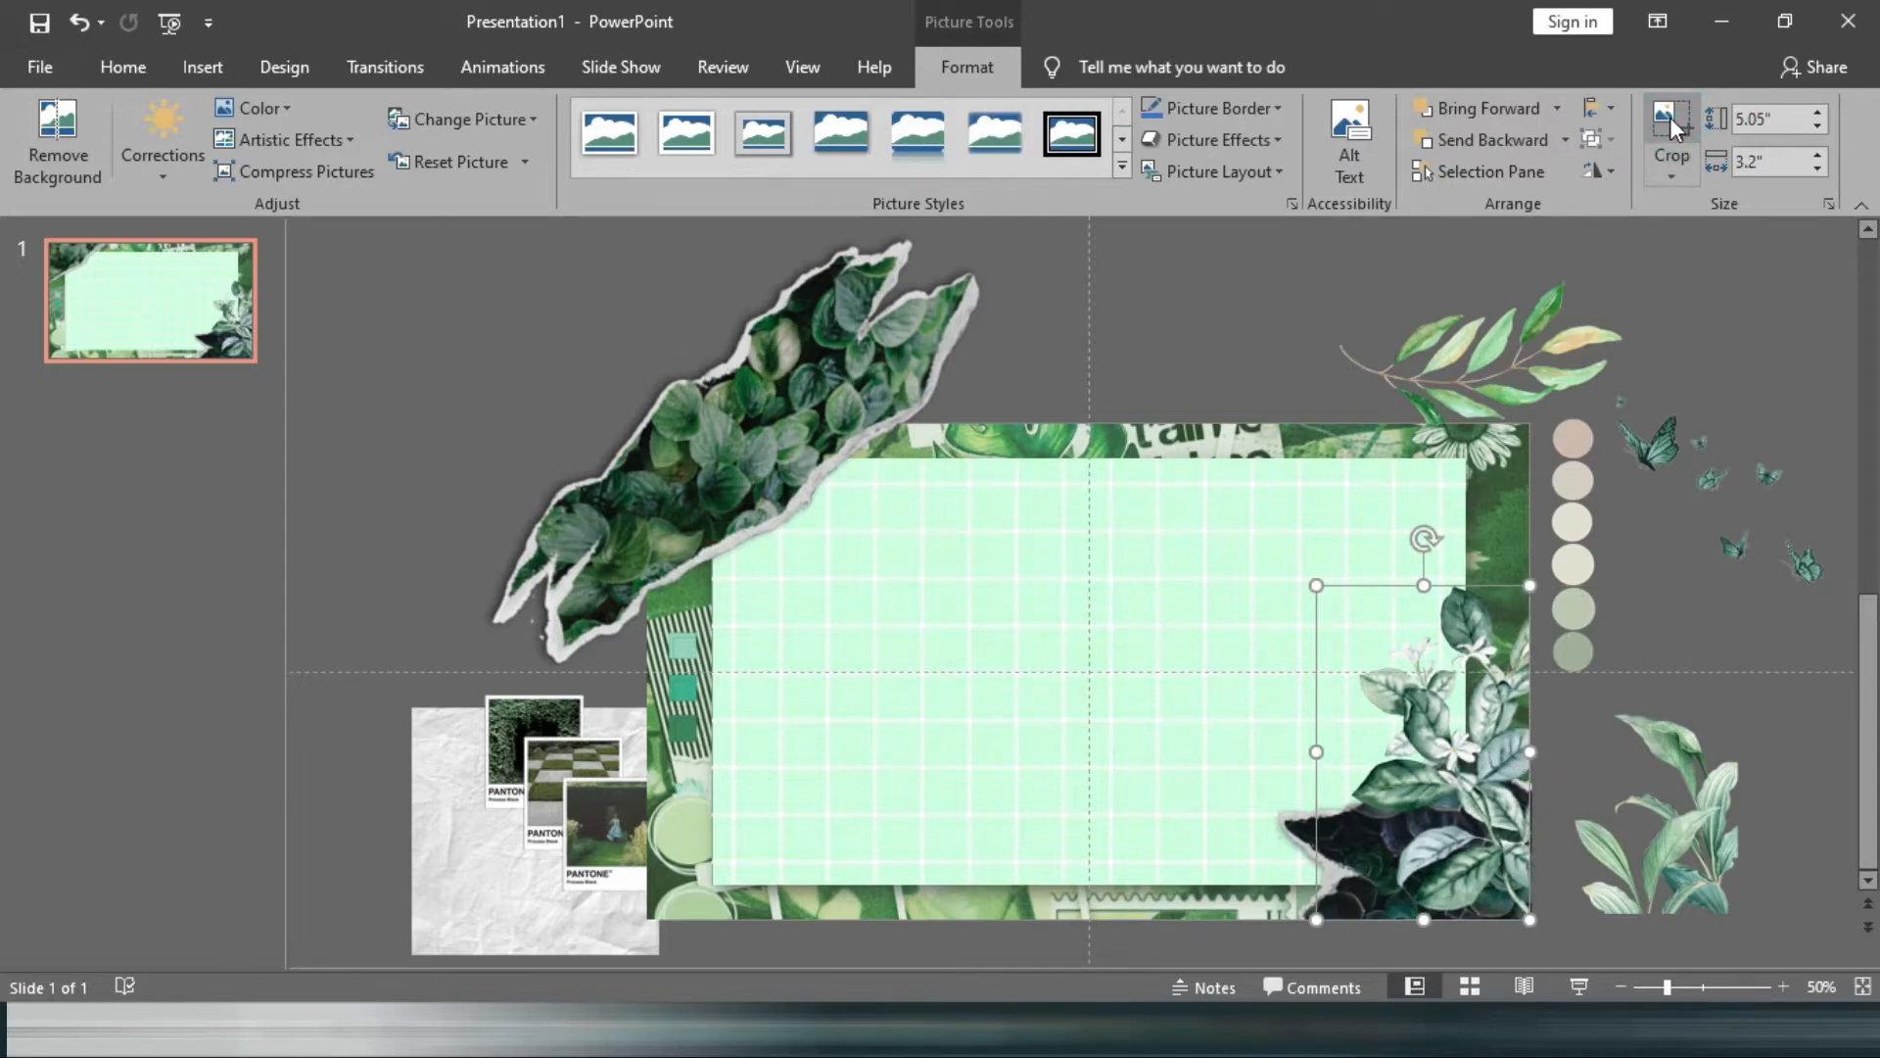
Move the branch with green and yellow leaves over the slide's upper-right edge and bring it in front of the background and grid panel.
{"action": "left_click", "coordinate": [1536, 339]}
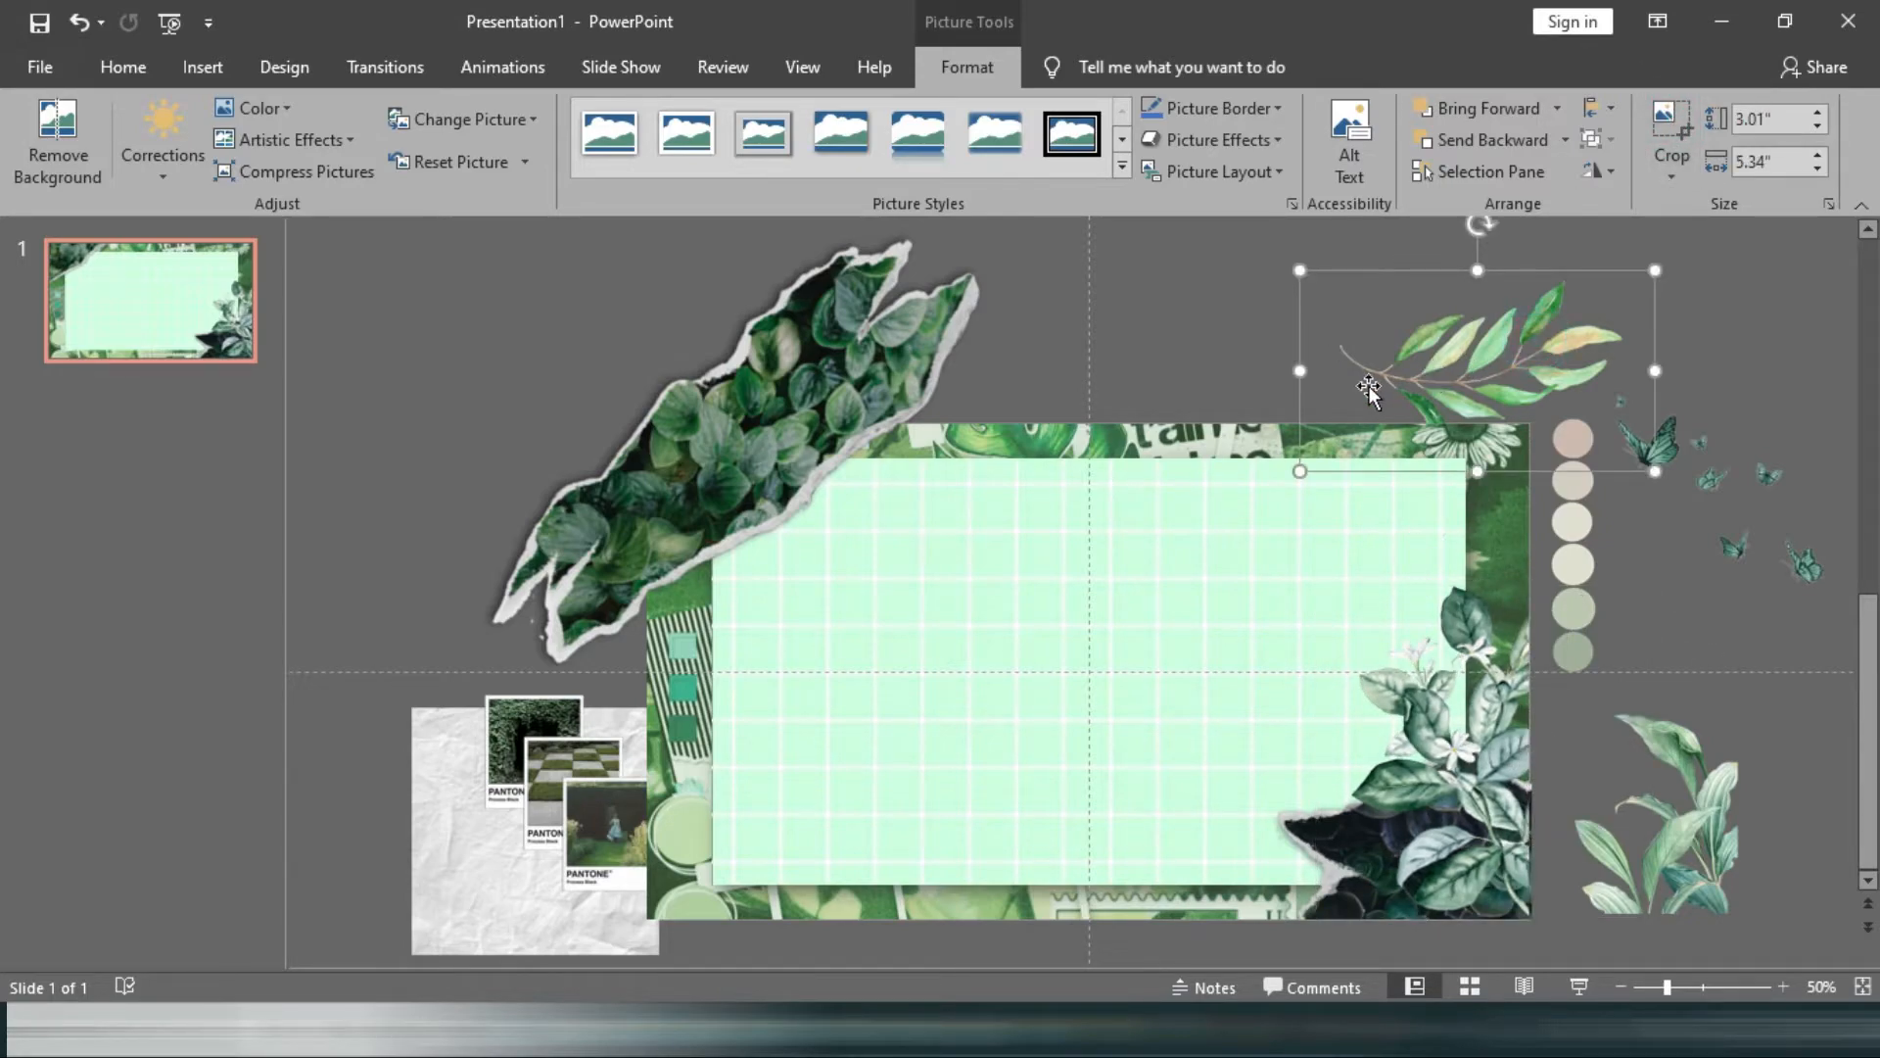
{"action": "left_click_drag", "start_coordinate": [1368, 392], "coordinate": [1283, 450]}
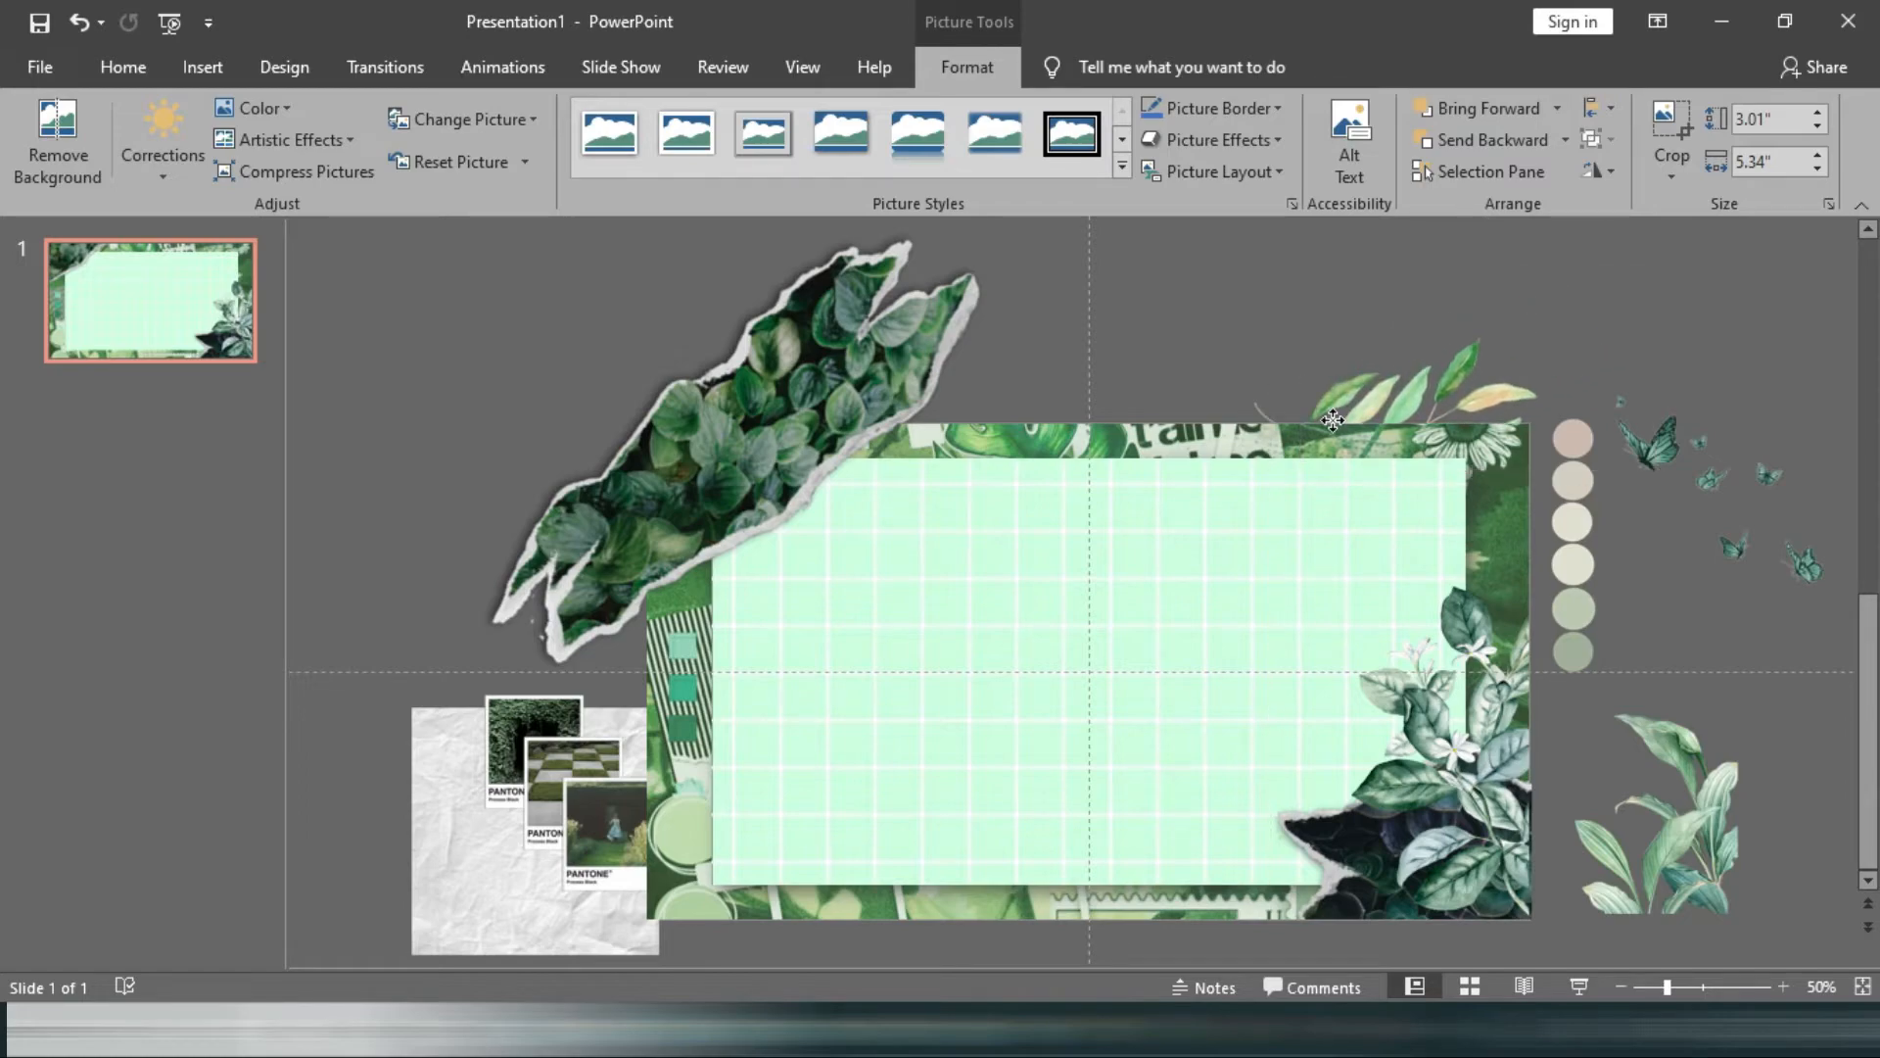
{"action": "left_click", "coordinate": [1477, 108]}
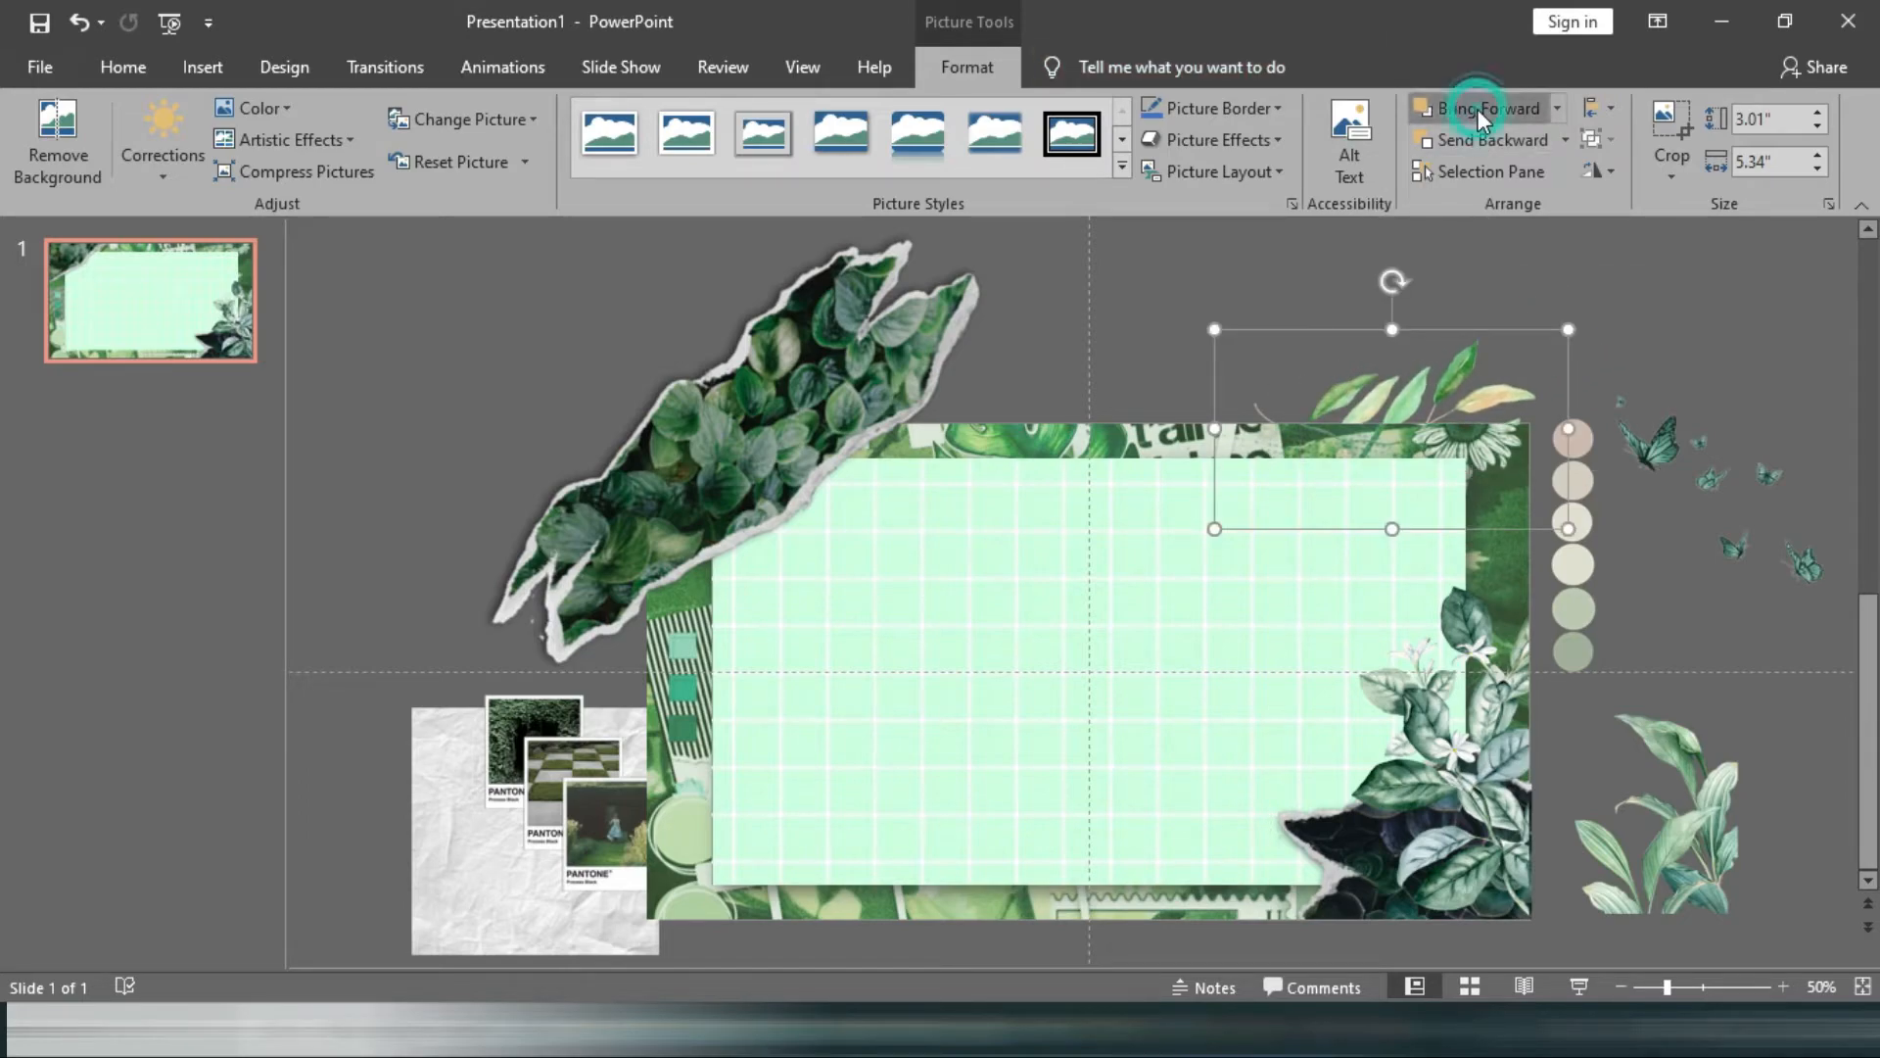
{"action": "left_click", "coordinate": [1475, 819]}
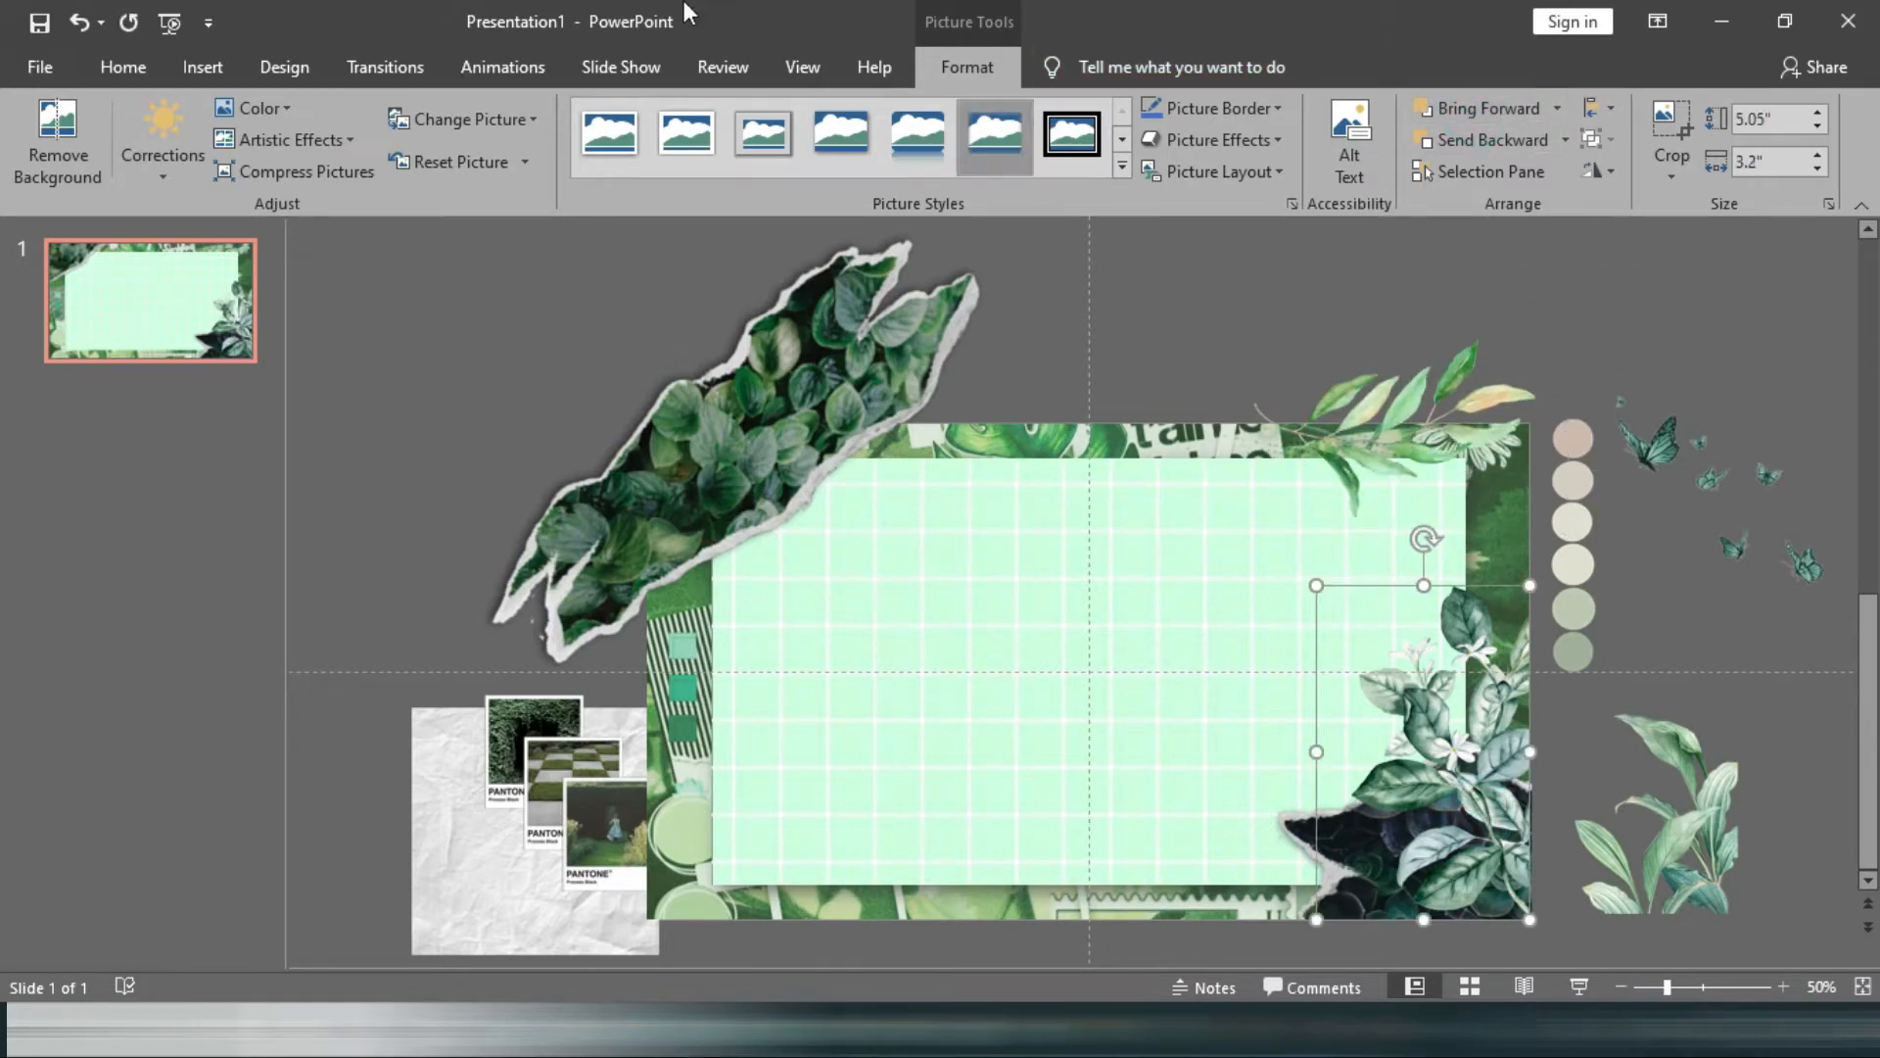
Move the leafy branch over the torn-paper strip at the slide's upper-left corner and enlarge it to 4.26 by 7.57 inches.
{"action": "left_click", "coordinate": [1343, 391]}
{"action": "left_click_drag", "start_coordinate": [1422, 404], "coordinate": [804, 401]}
{"action": "left_click_drag", "start_coordinate": [952, 324], "coordinate": [1098, 276]}
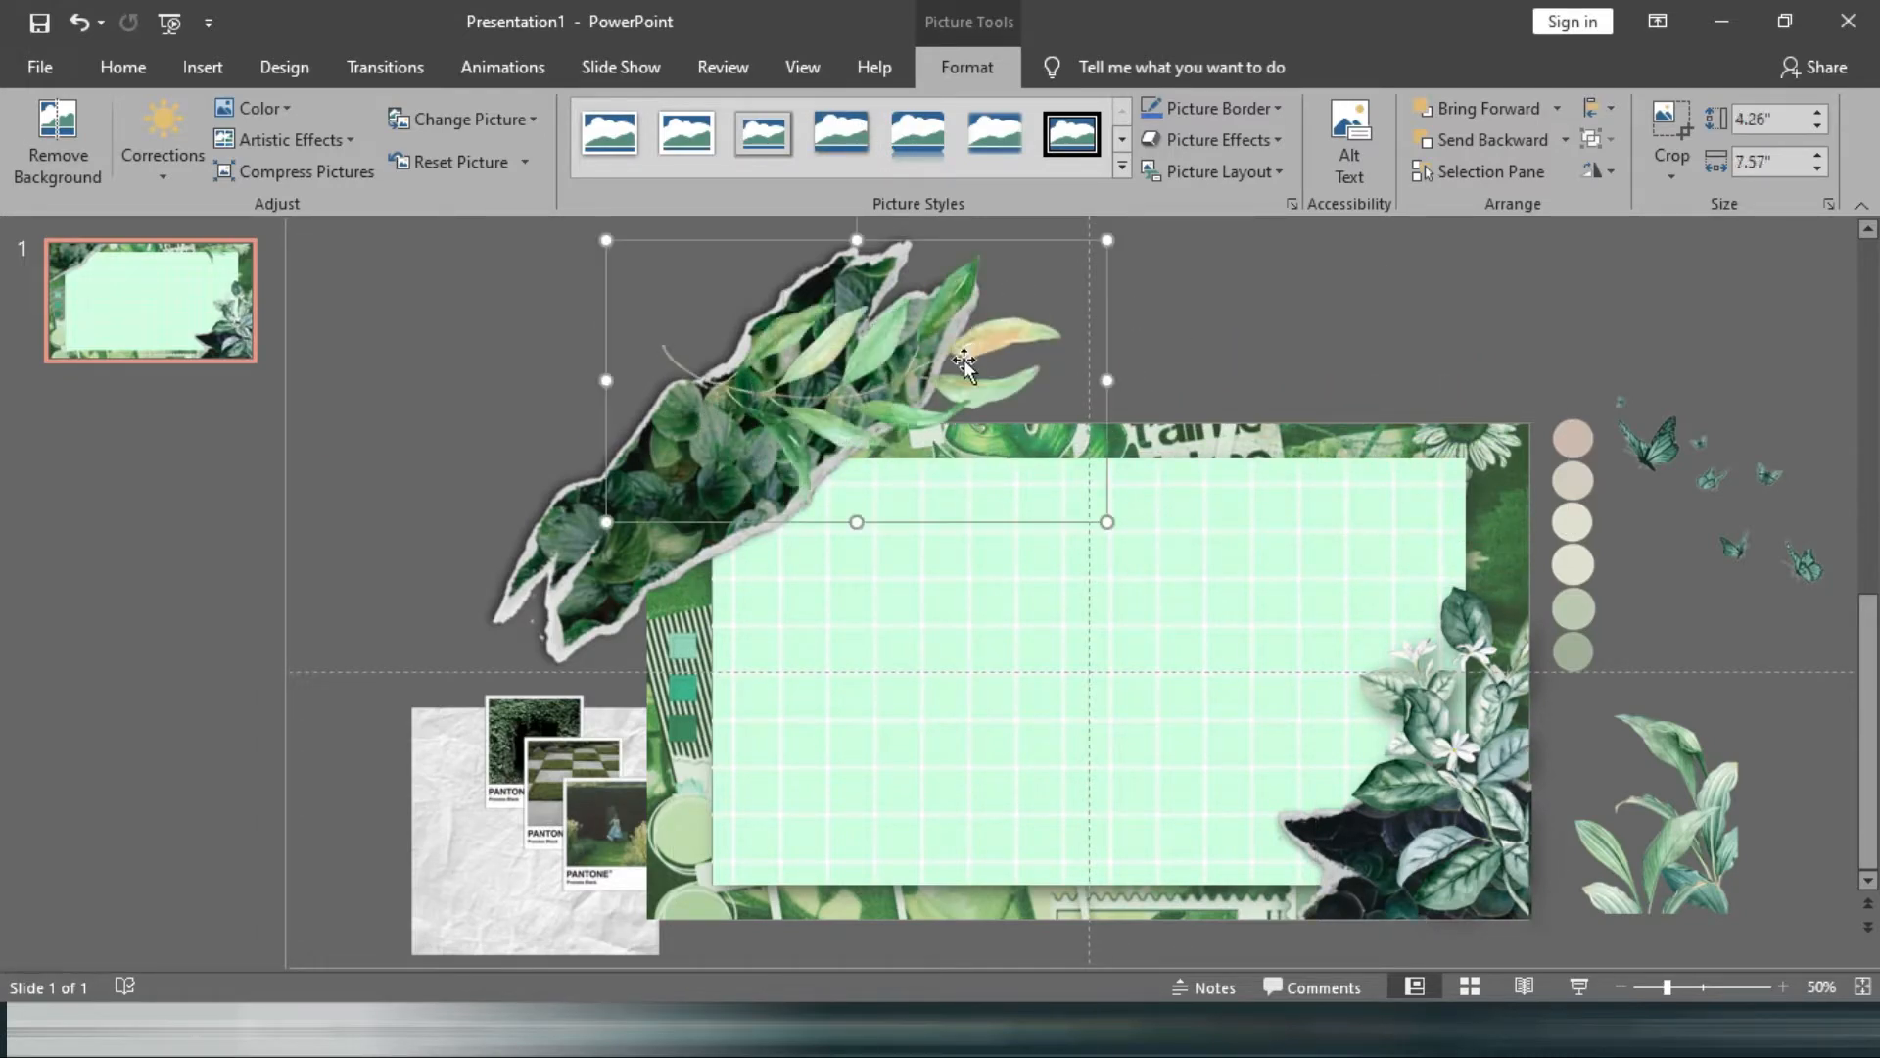
{"action": "left_click_drag", "start_coordinate": [961, 364], "coordinate": [965, 429]}
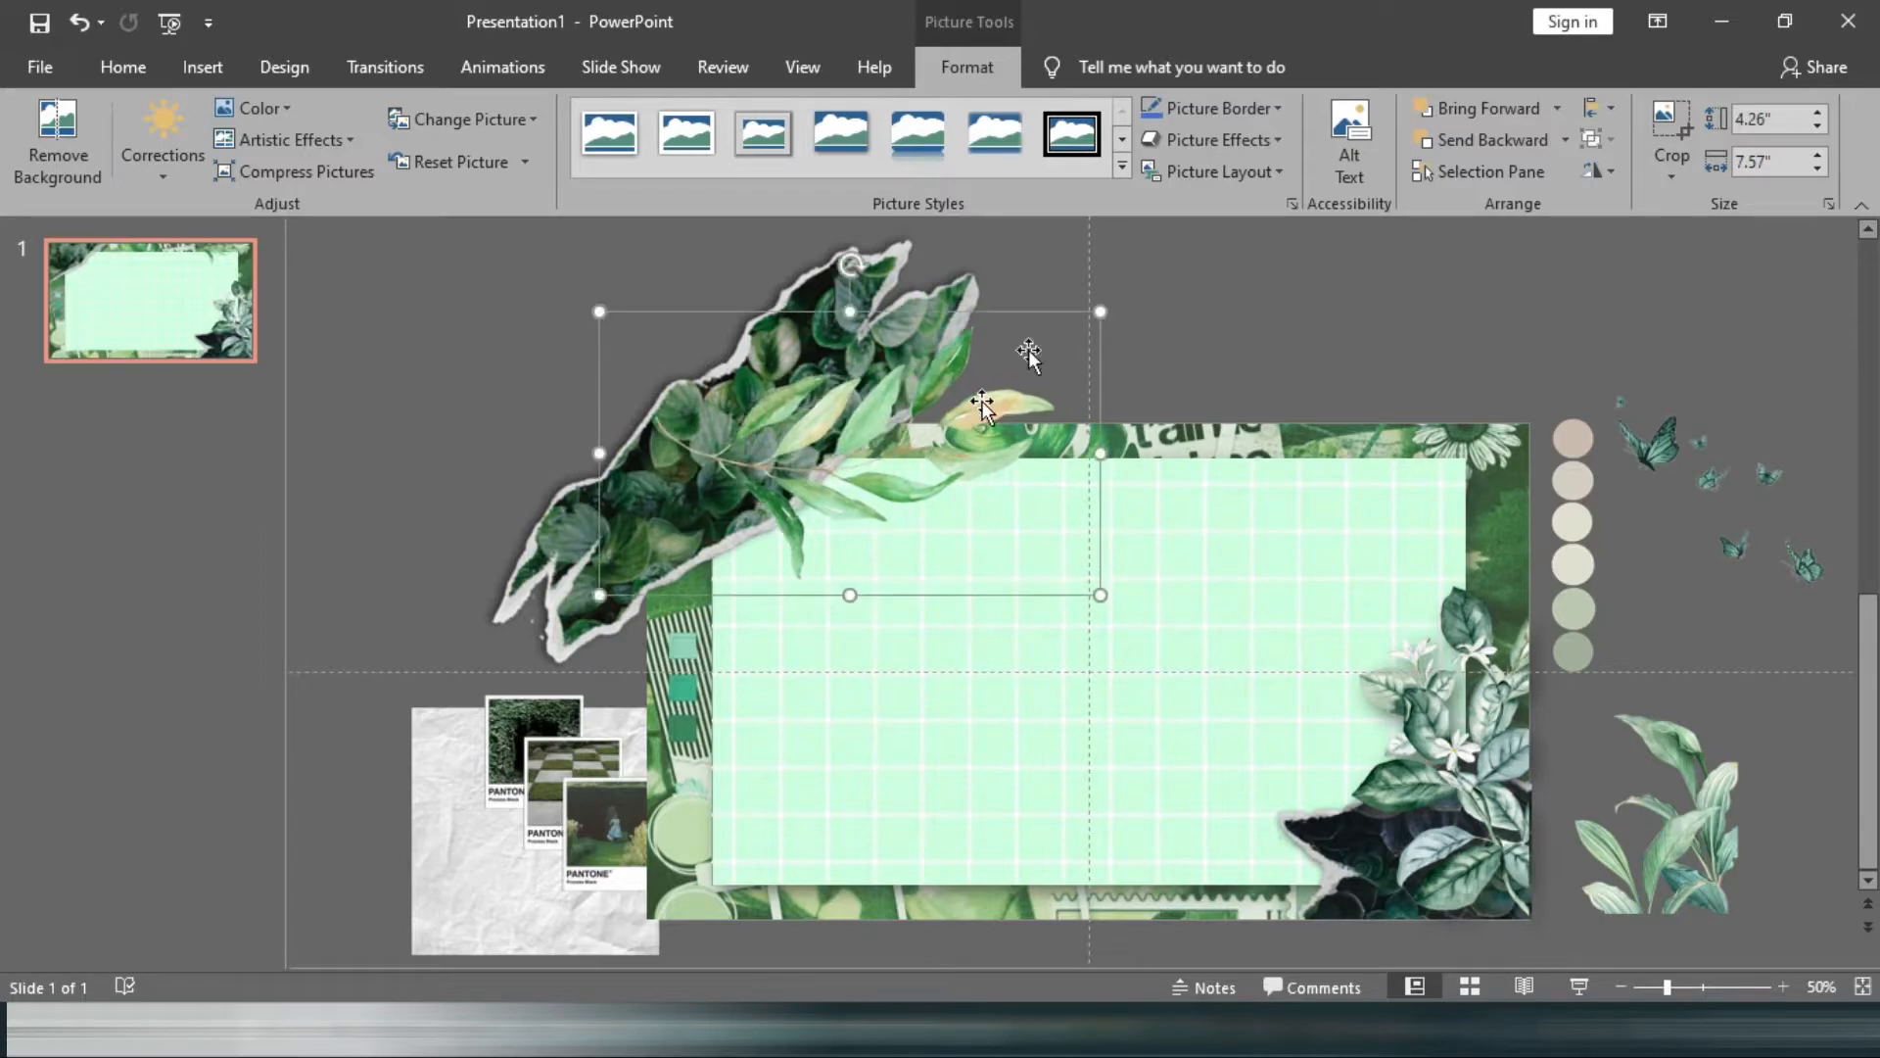
Crop the leafy branch to the slide's top edge, leaving it 2.6 inches high.
{"action": "left_click", "coordinate": [1670, 137]}
{"action": "left_click_drag", "start_coordinate": [851, 311], "coordinate": [832, 420]}
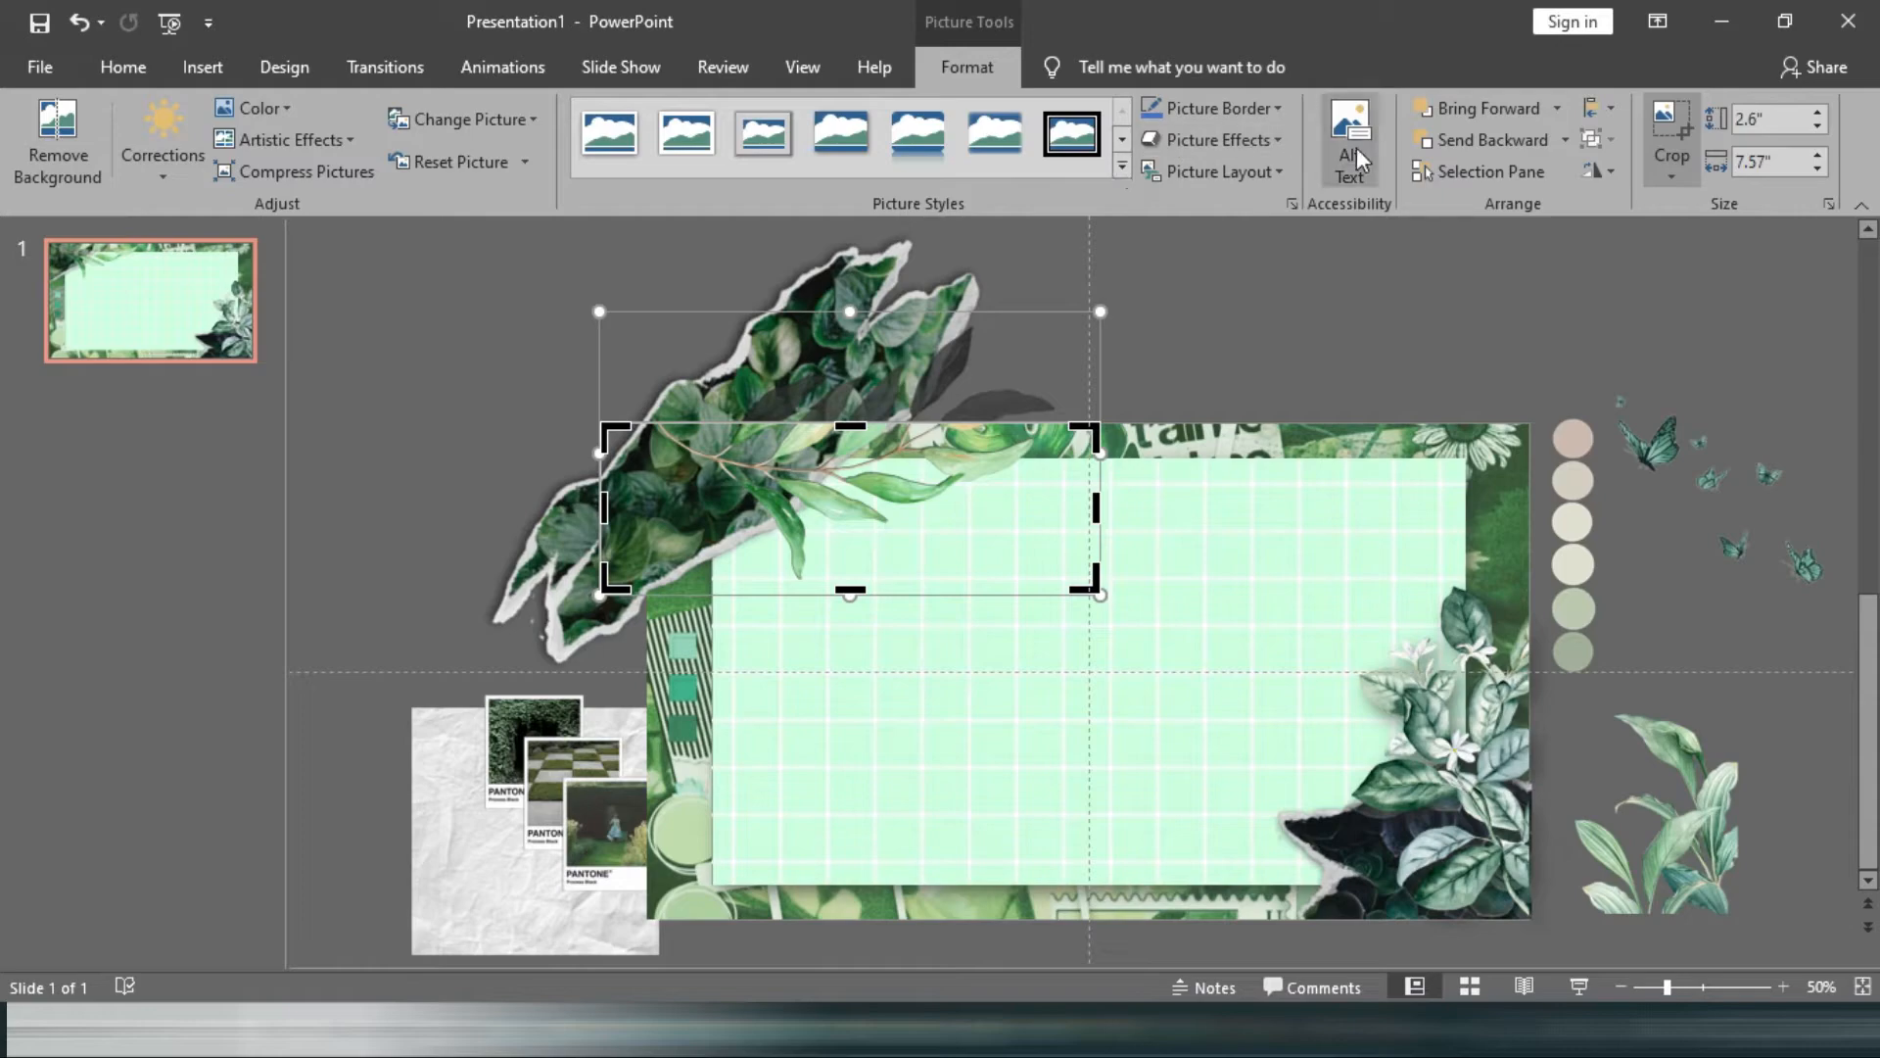
{"action": "left_click", "coordinate": [1670, 137]}
{"action": "left_click", "coordinate": [1290, 294]}
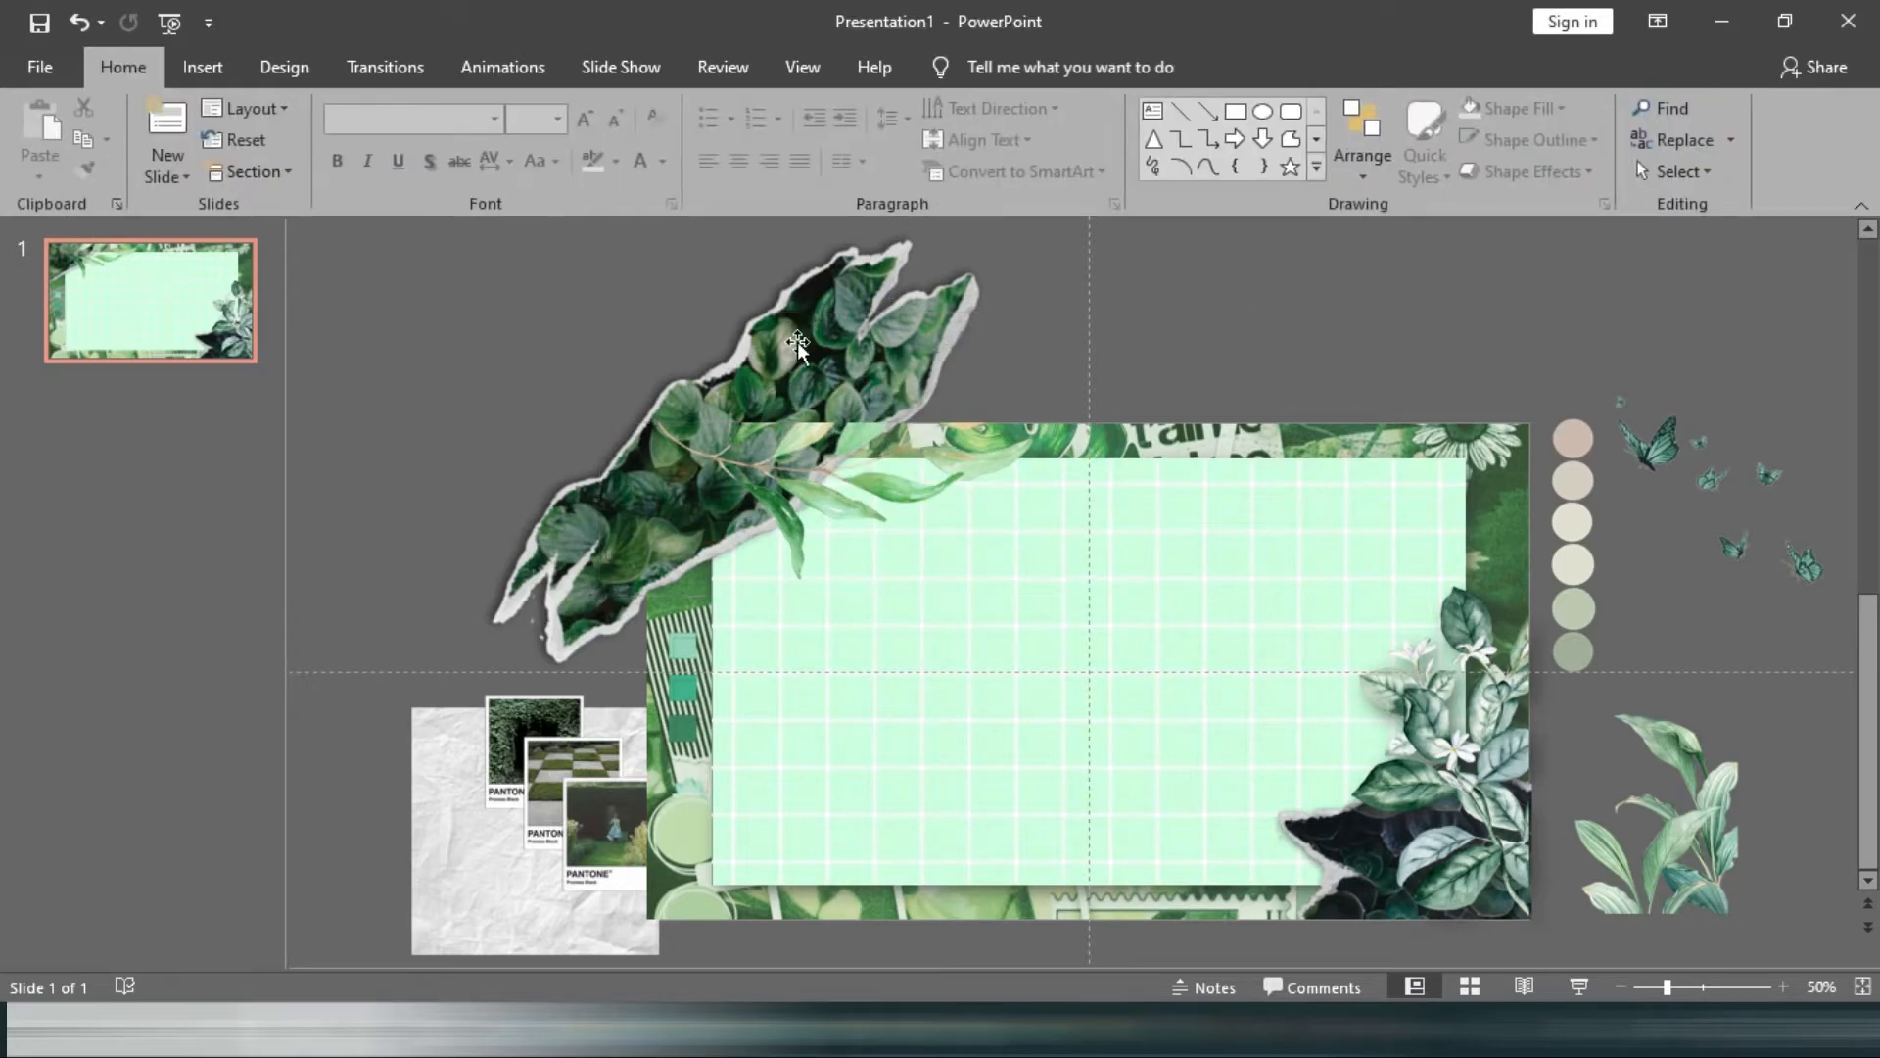
Move the PANTONE photo cards to the slide's lower-left corner, bring them in front of the panel and enlarge them to 3.48 inches.
{"action": "left_click_drag", "start_coordinate": [579, 796], "coordinate": [728, 862]}
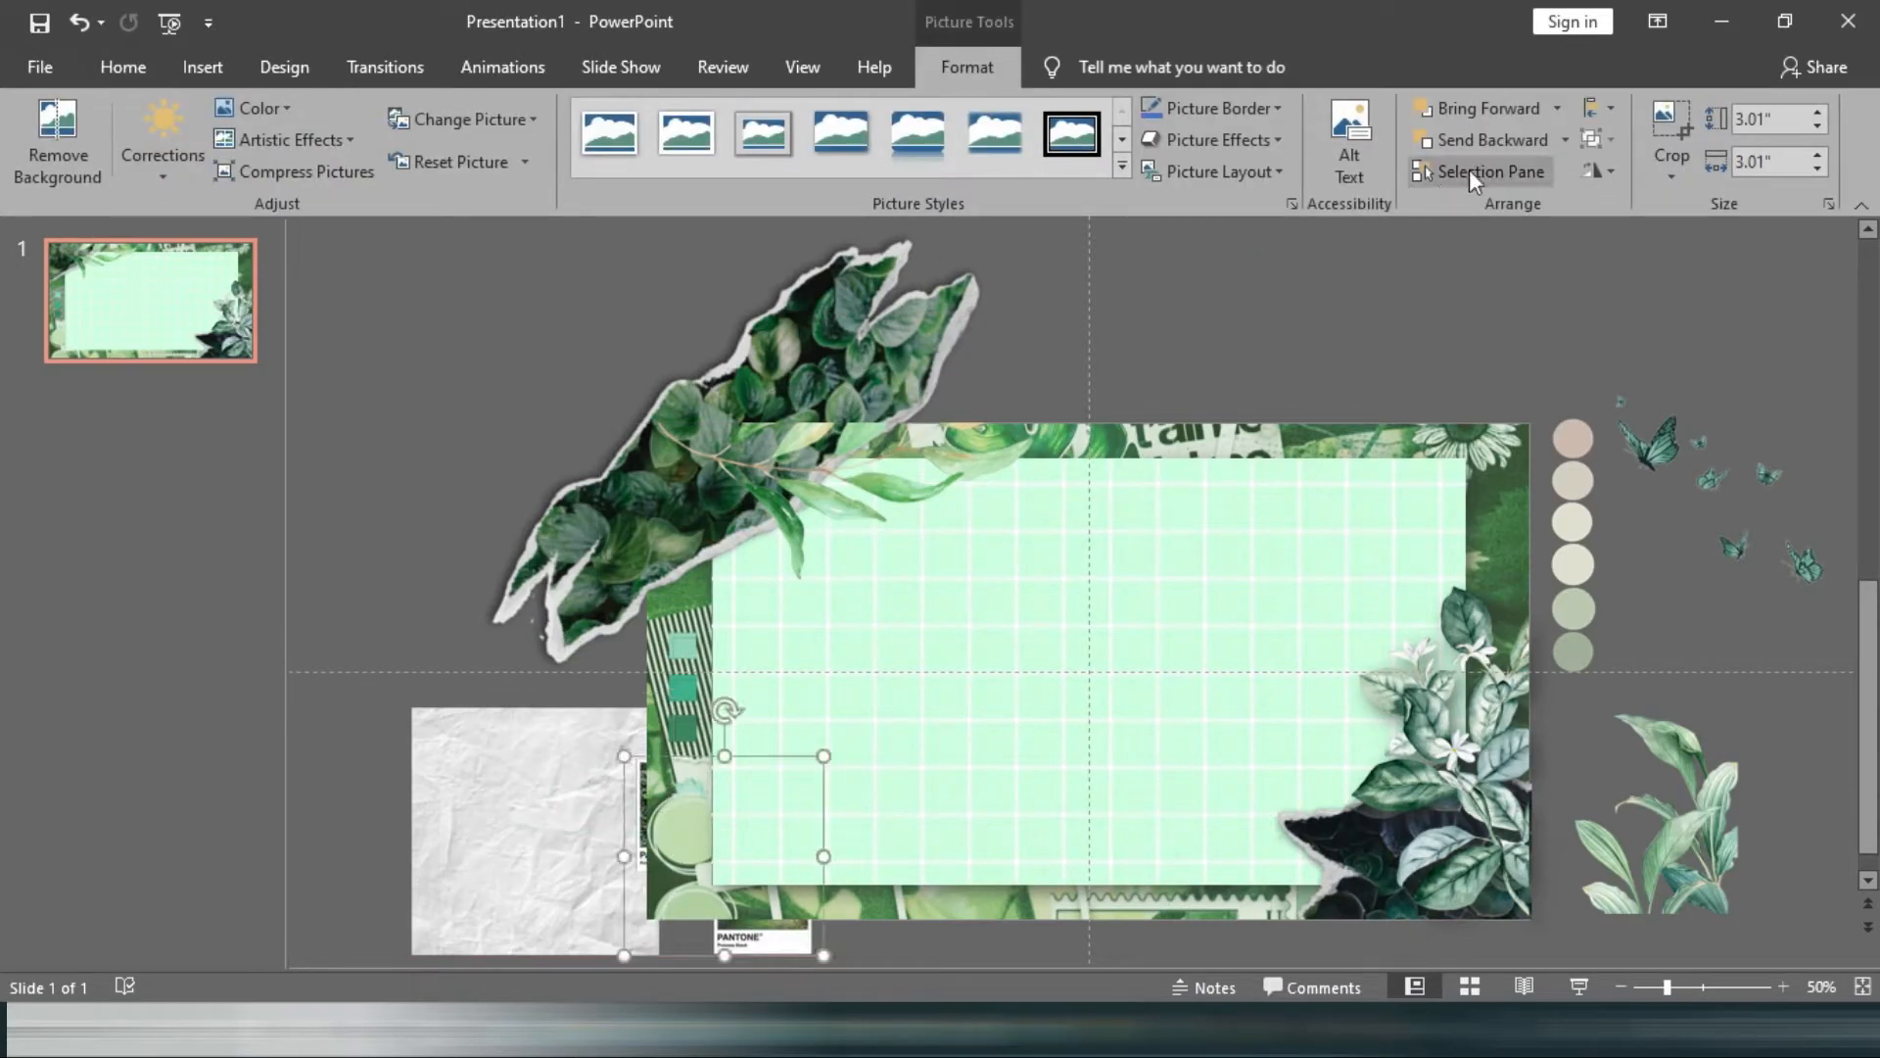
{"action": "left_click", "coordinate": [1497, 114]}
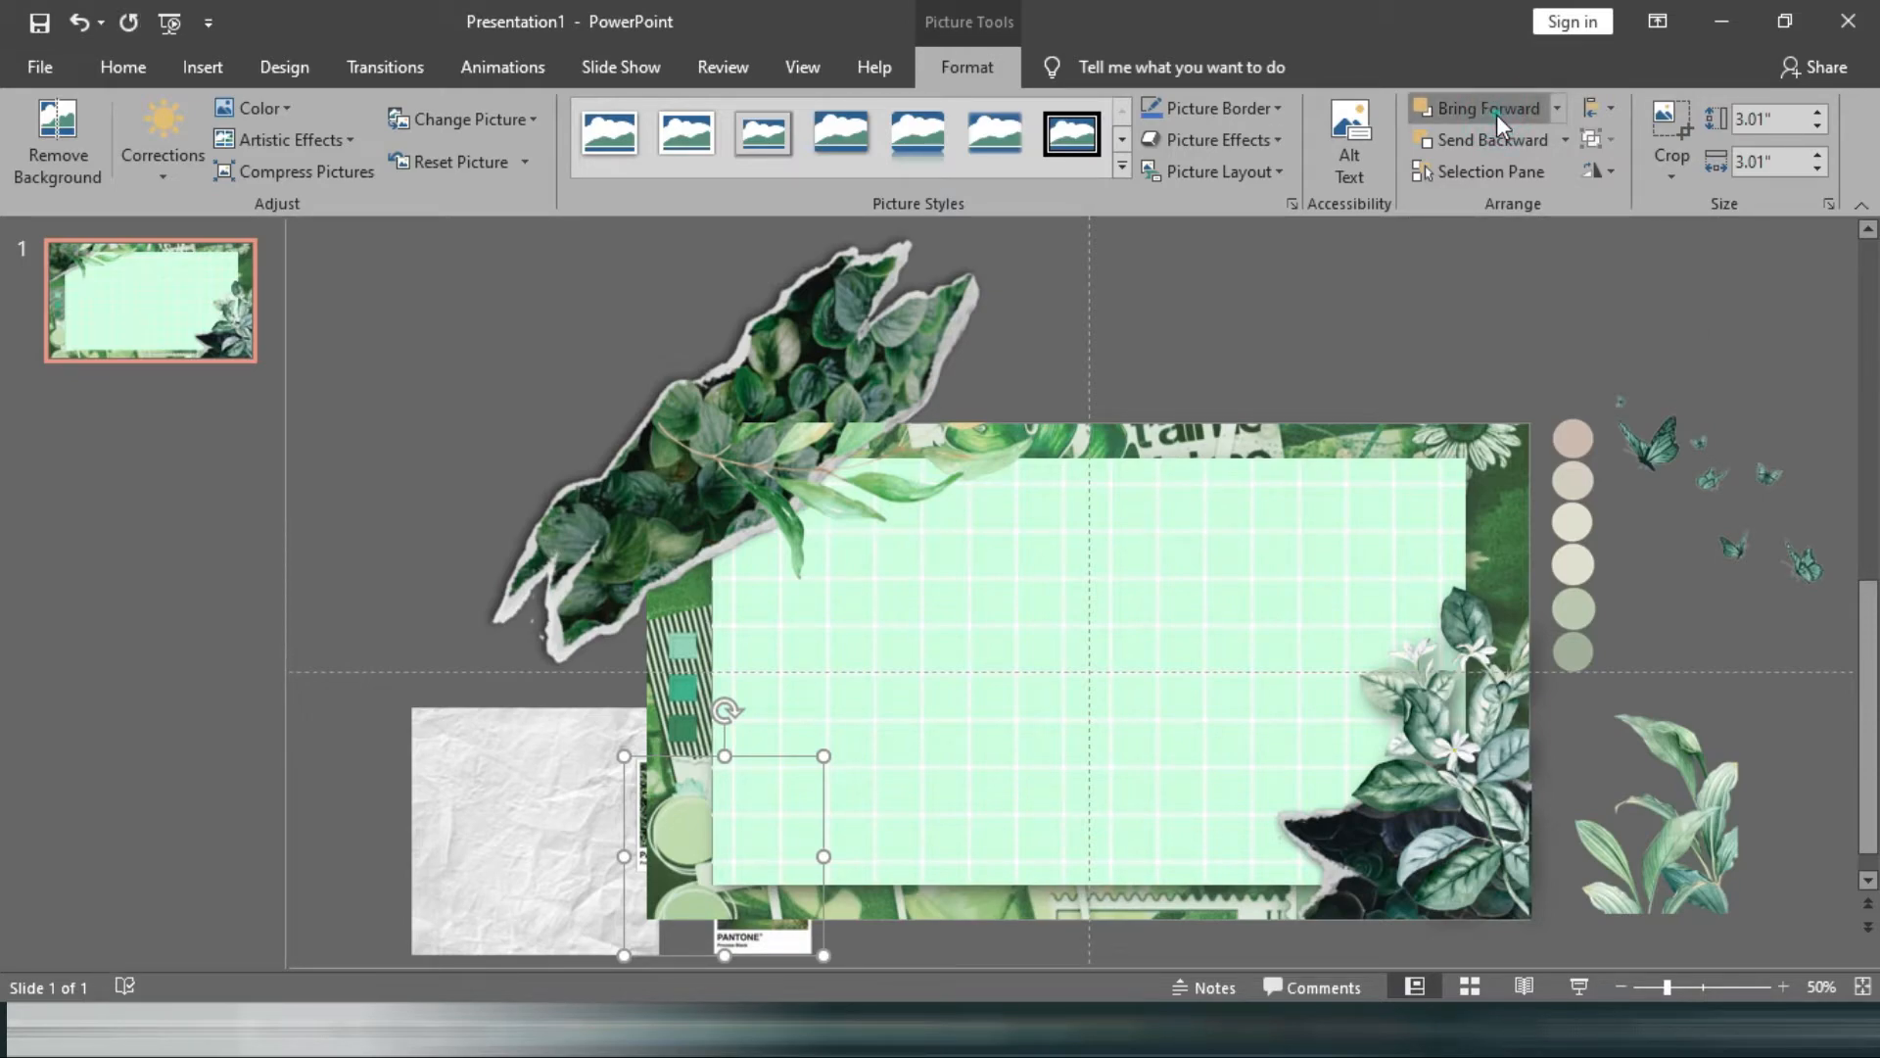
{"action": "left_click_drag", "start_coordinate": [740, 844], "coordinate": [748, 818]}
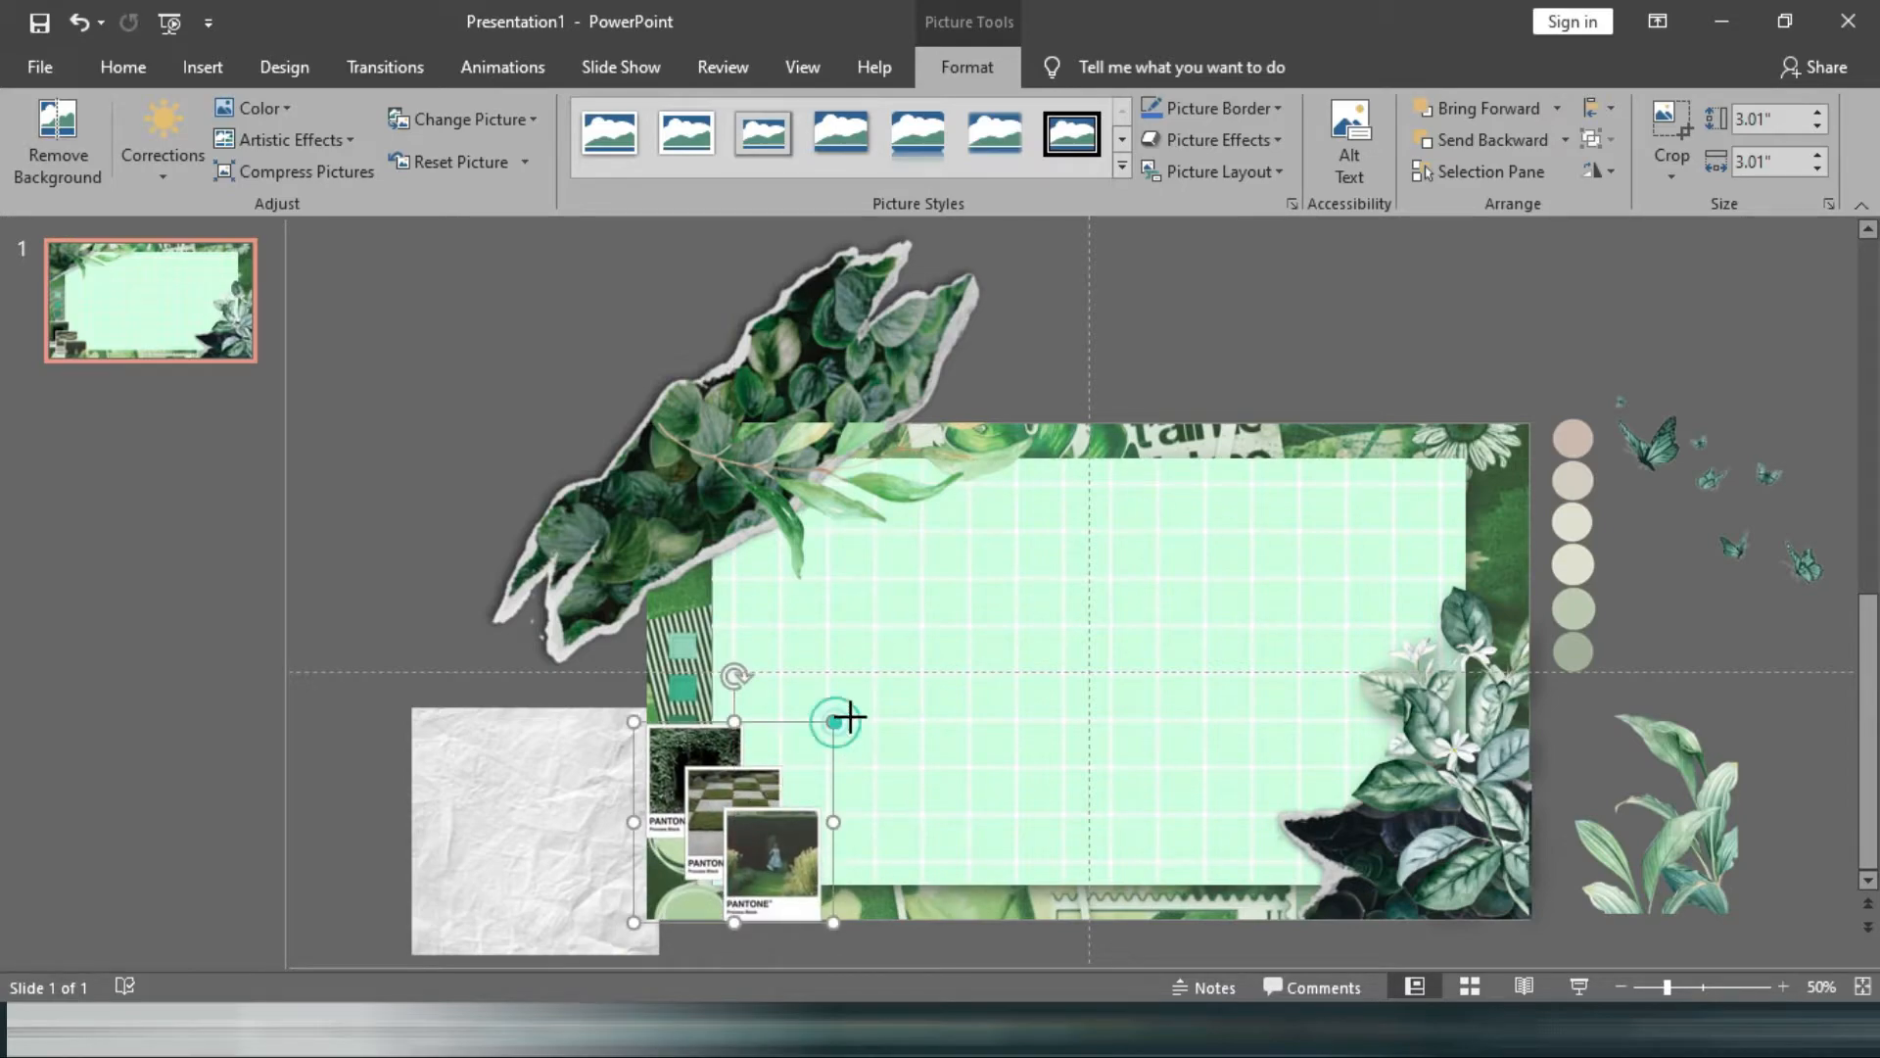
{"action": "mouse_move", "coordinate": [834, 722]}
{"action": "left_mouse_down"}
{"action": "mouse_move", "coordinate": [914, 672]}
{"action": "mouse_move", "coordinate": [855, 693]}
{"action": "left_mouse_up"}
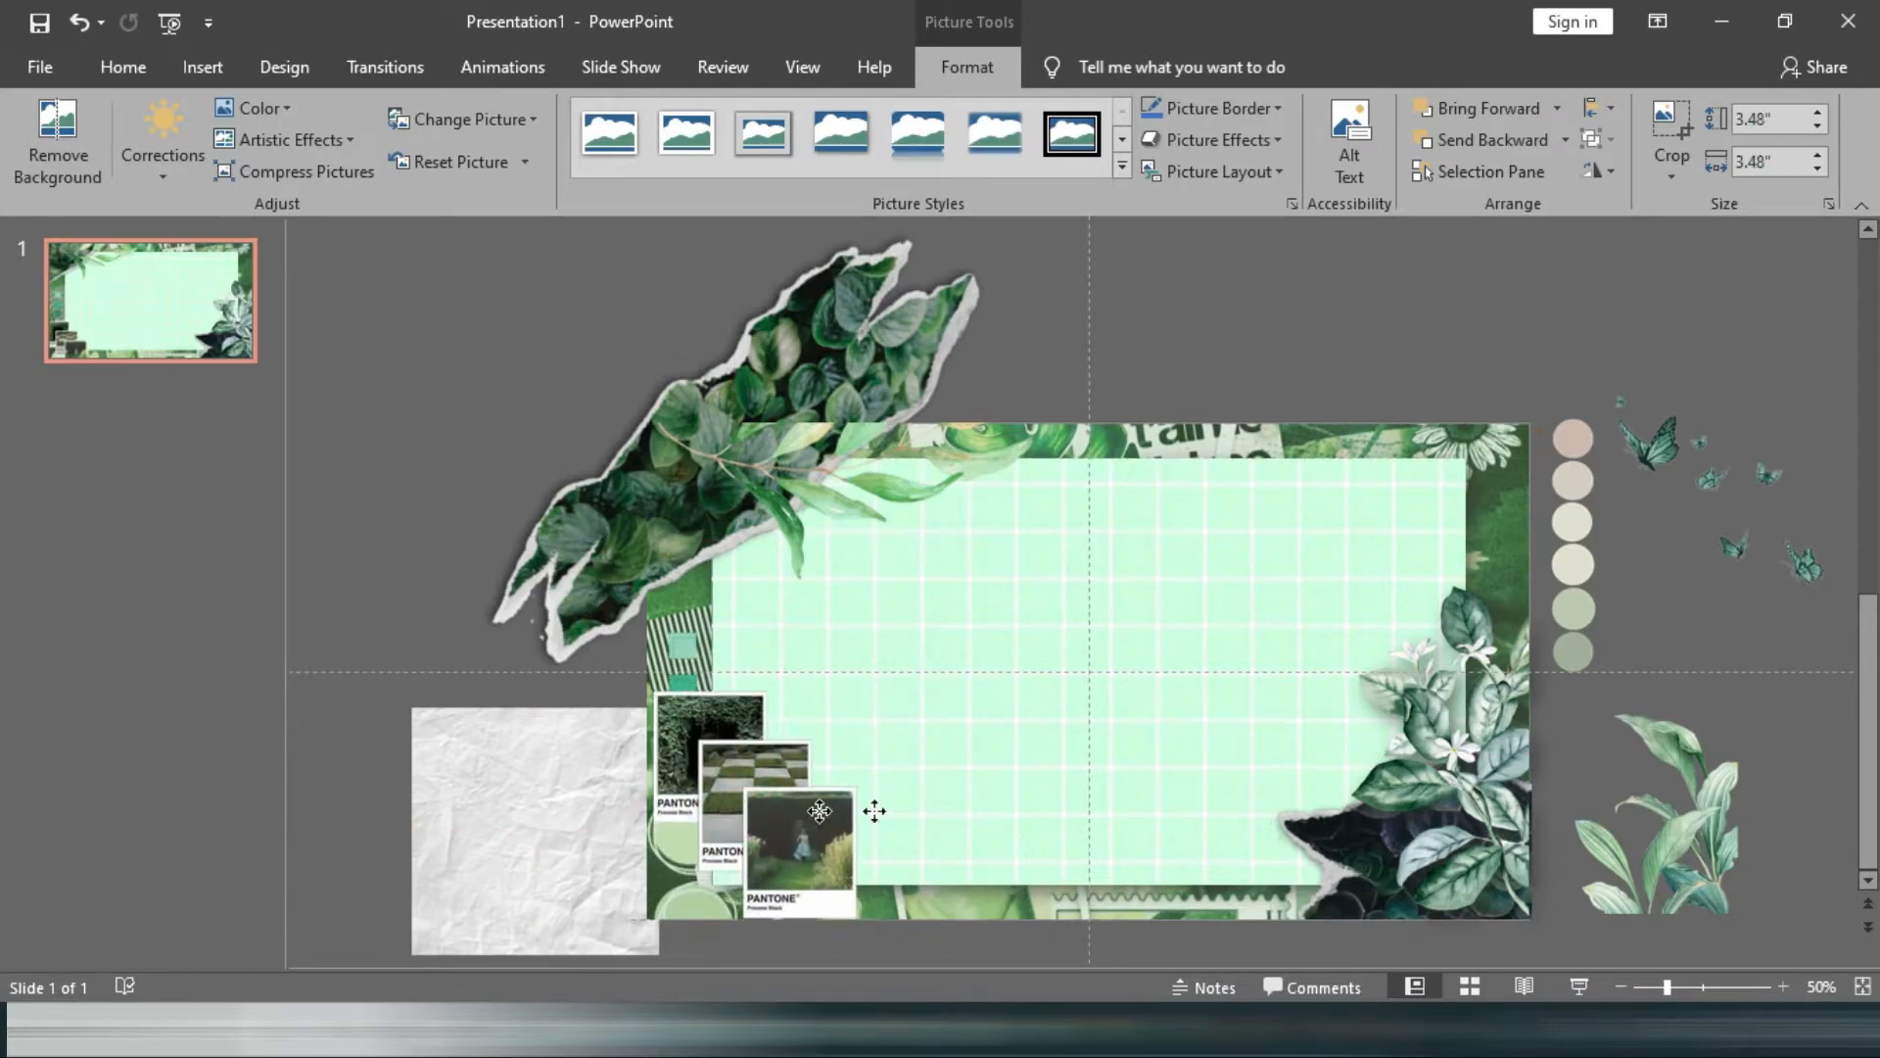
Set the photo cards aside and place the leafy plant at the slide's lower-left corner, in front, 3.24 inches high, with a drop-shadow picture style.
{"action": "left_click_drag", "start_coordinate": [819, 810], "coordinate": [1270, 716]}
{"action": "left_click_drag", "start_coordinate": [1695, 827], "coordinate": [1123, 808]}
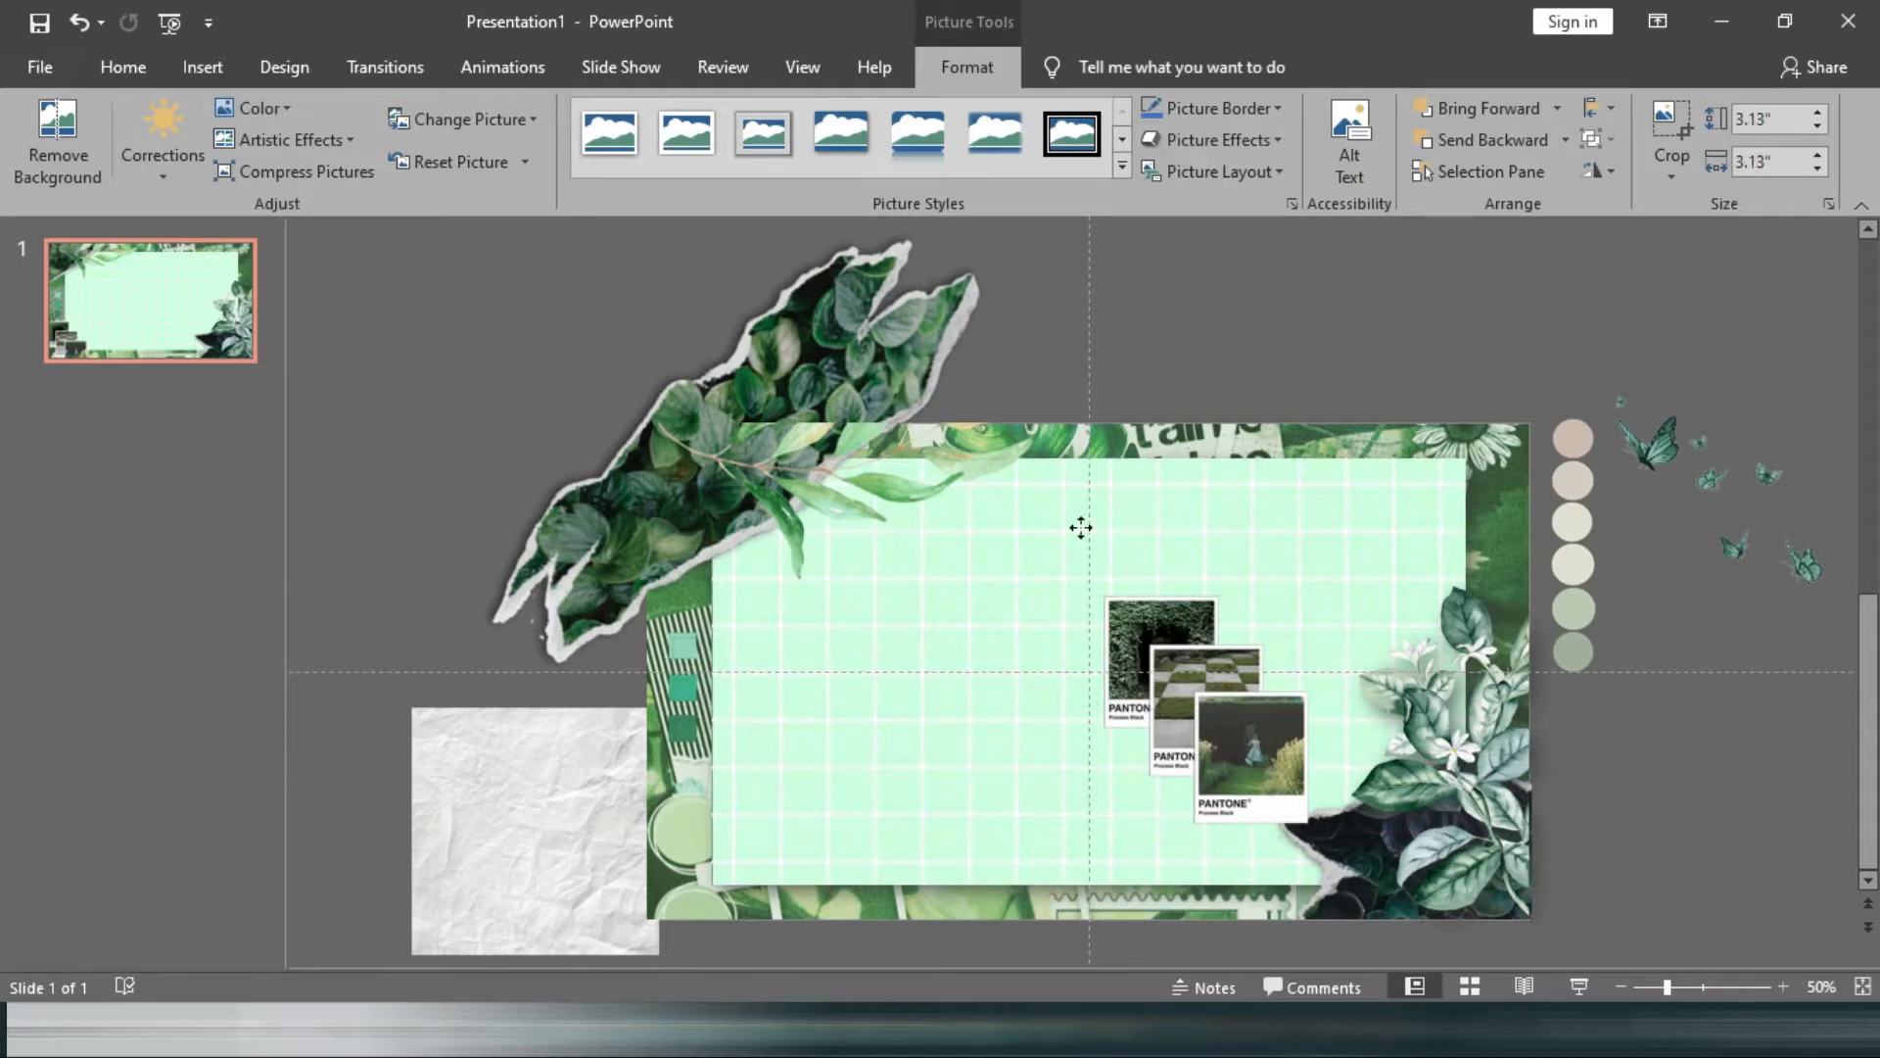
{"action": "left_click", "coordinate": [1488, 111]}
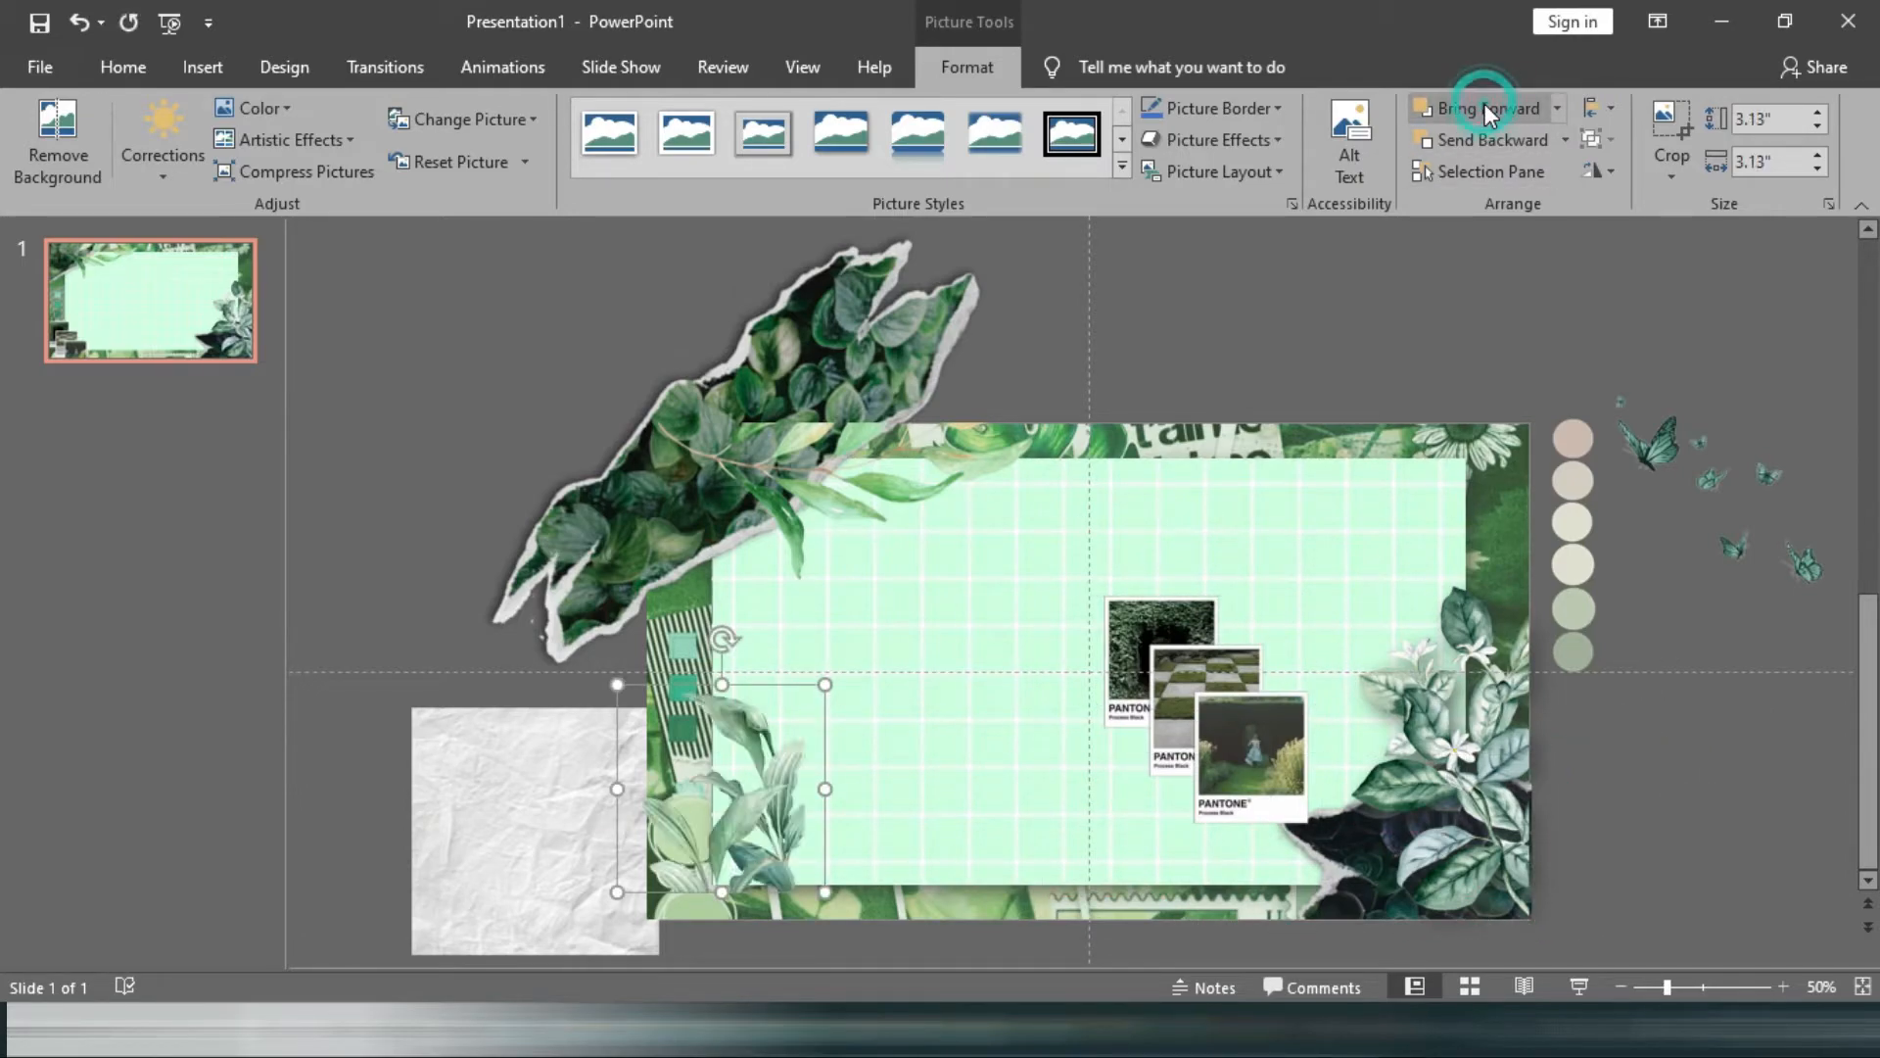
{"action": "left_click_drag", "start_coordinate": [769, 796], "coordinate": [763, 809]}
{"action": "mouse_move", "coordinate": [822, 709]}
{"action": "left_mouse_down"}
{"action": "mouse_move", "coordinate": [839, 663]}
{"action": "mouse_move", "coordinate": [797, 696]}
{"action": "mouse_move", "coordinate": [830, 702]}
{"action": "left_mouse_up"}
{"action": "left_click", "coordinate": [841, 132]}
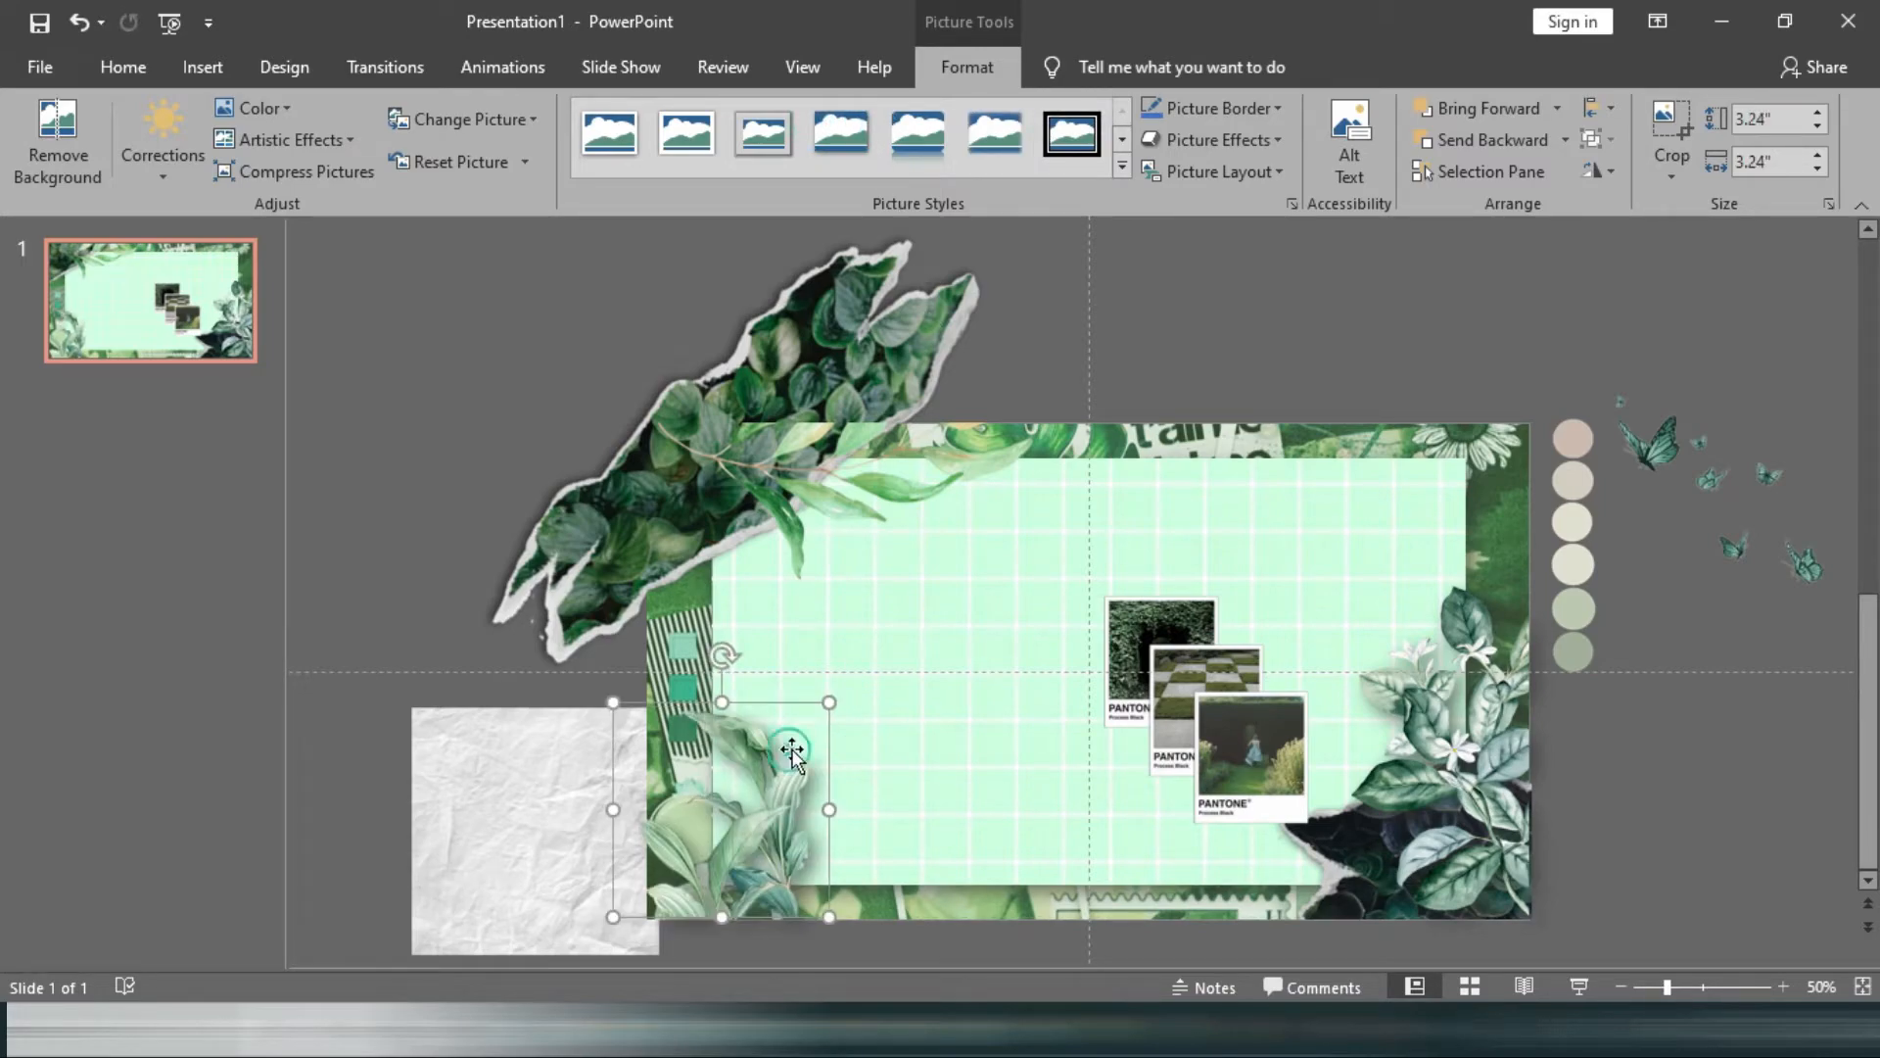
Return the photo cards to the slide's lower-left corner, bring them in front of the leafy plant and shrink them into the corner.
{"action": "left_click_drag", "start_coordinate": [1194, 664], "coordinate": [735, 760]}
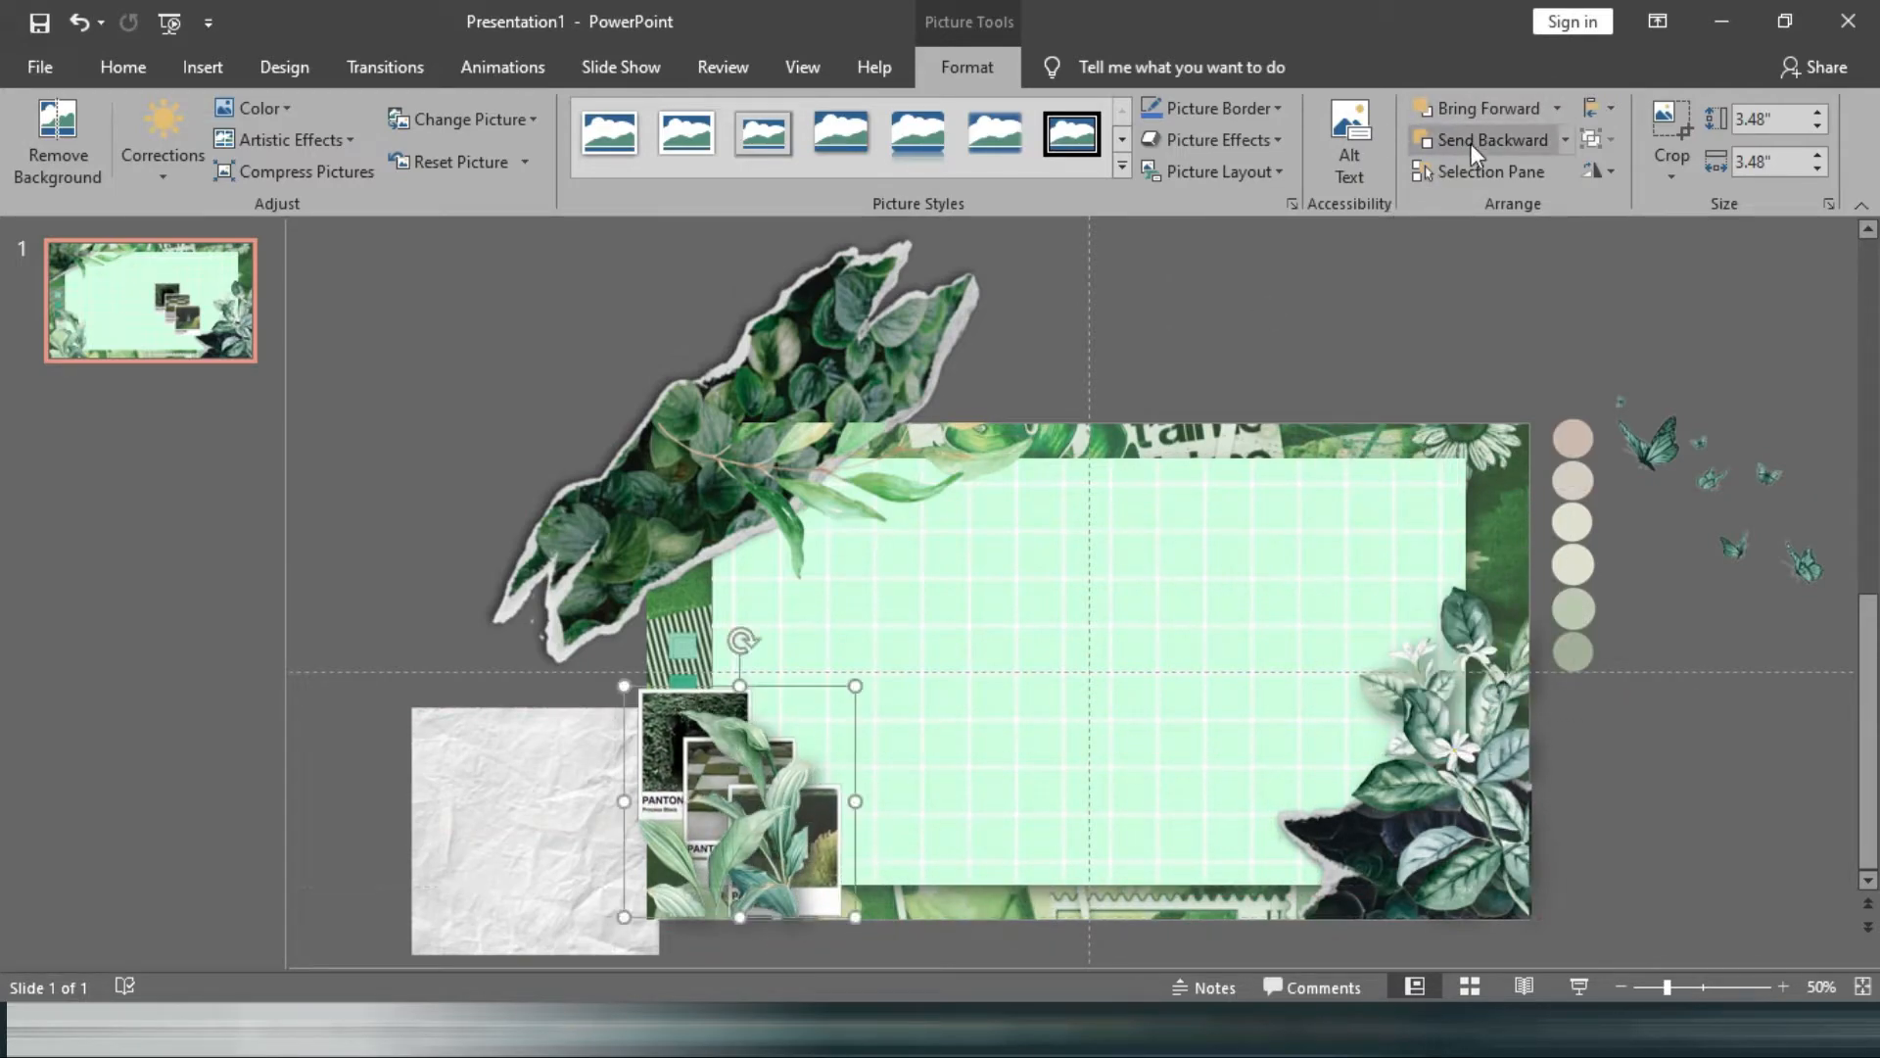
{"action": "left_click", "coordinate": [1472, 105]}
{"action": "left_click_drag", "start_coordinate": [858, 685], "coordinate": [749, 792]}
{"action": "mouse_move", "coordinate": [689, 862]}
{"action": "left_mouse_down"}
{"action": "mouse_move", "coordinate": [714, 851]}
{"action": "mouse_move", "coordinate": [705, 867]}
{"action": "left_mouse_up"}
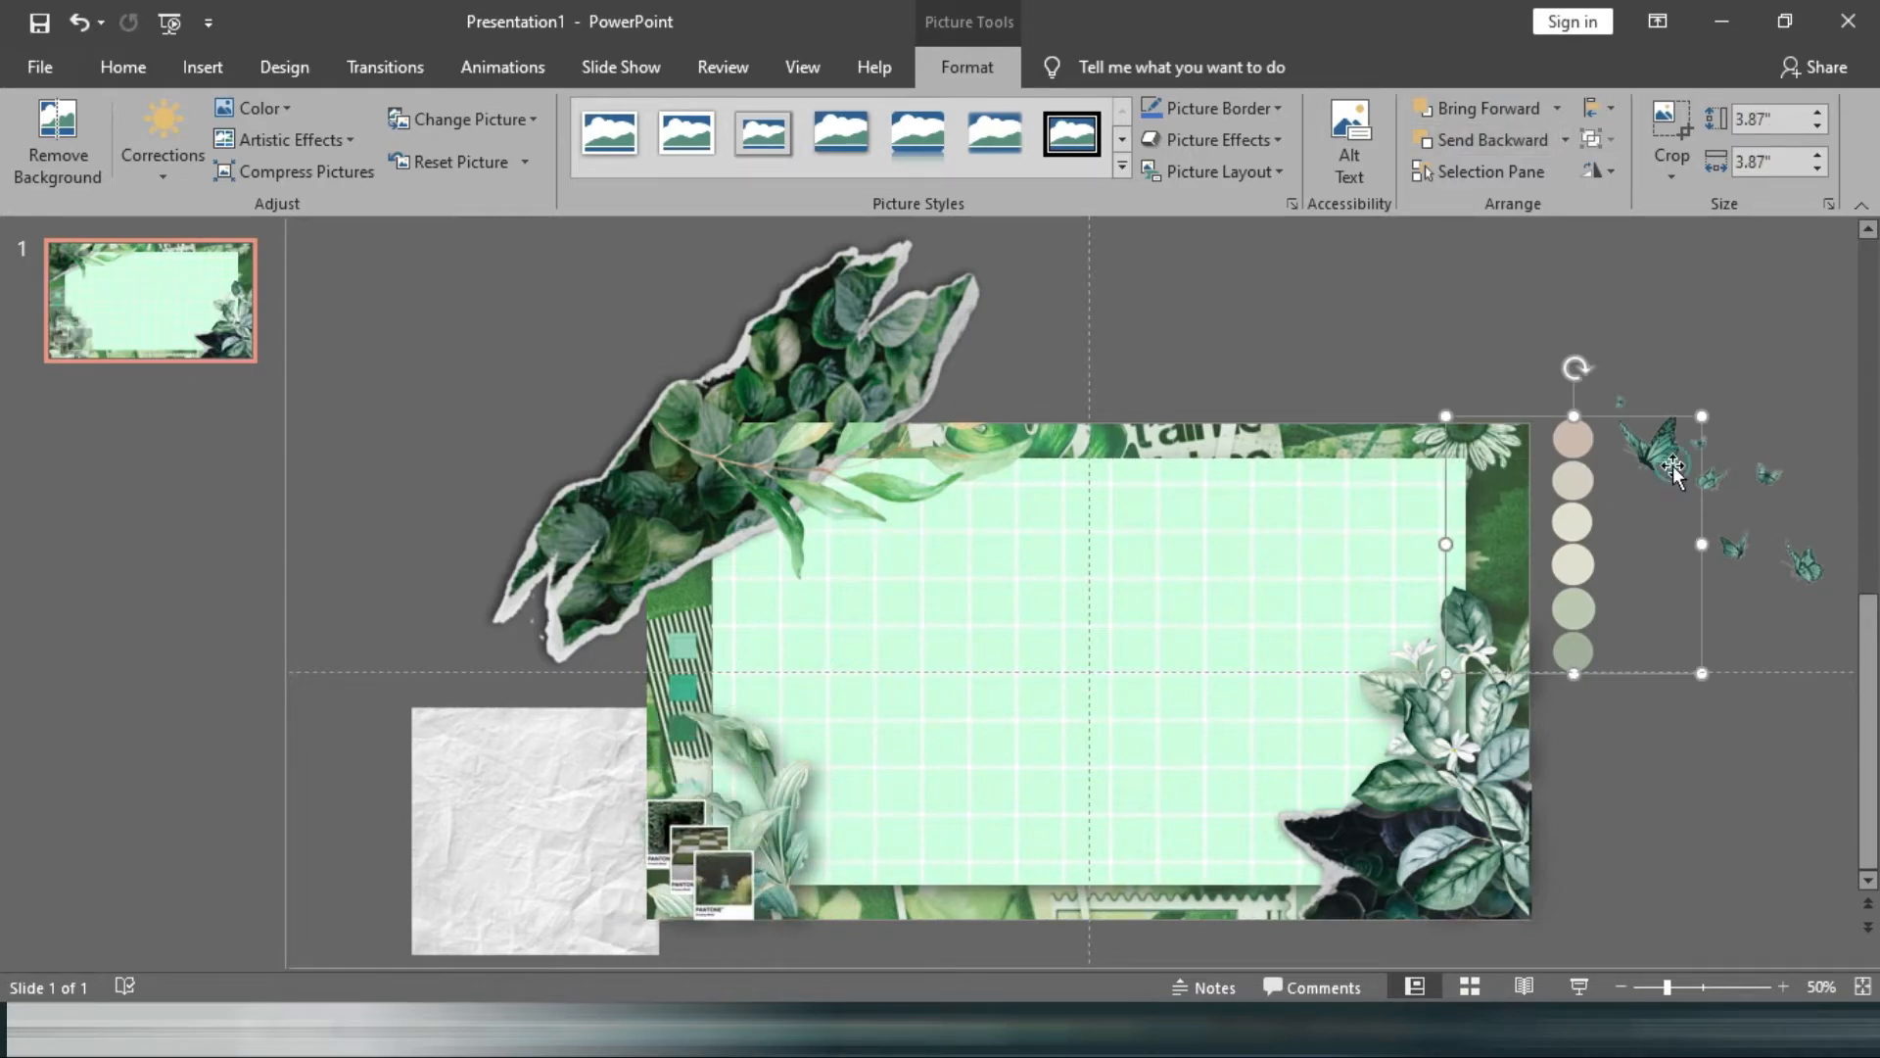
Move the butterflies picture to the slide's upper-right corner and bring it in front of the grid panel.
{"action": "left_click", "coordinate": [1768, 494]}
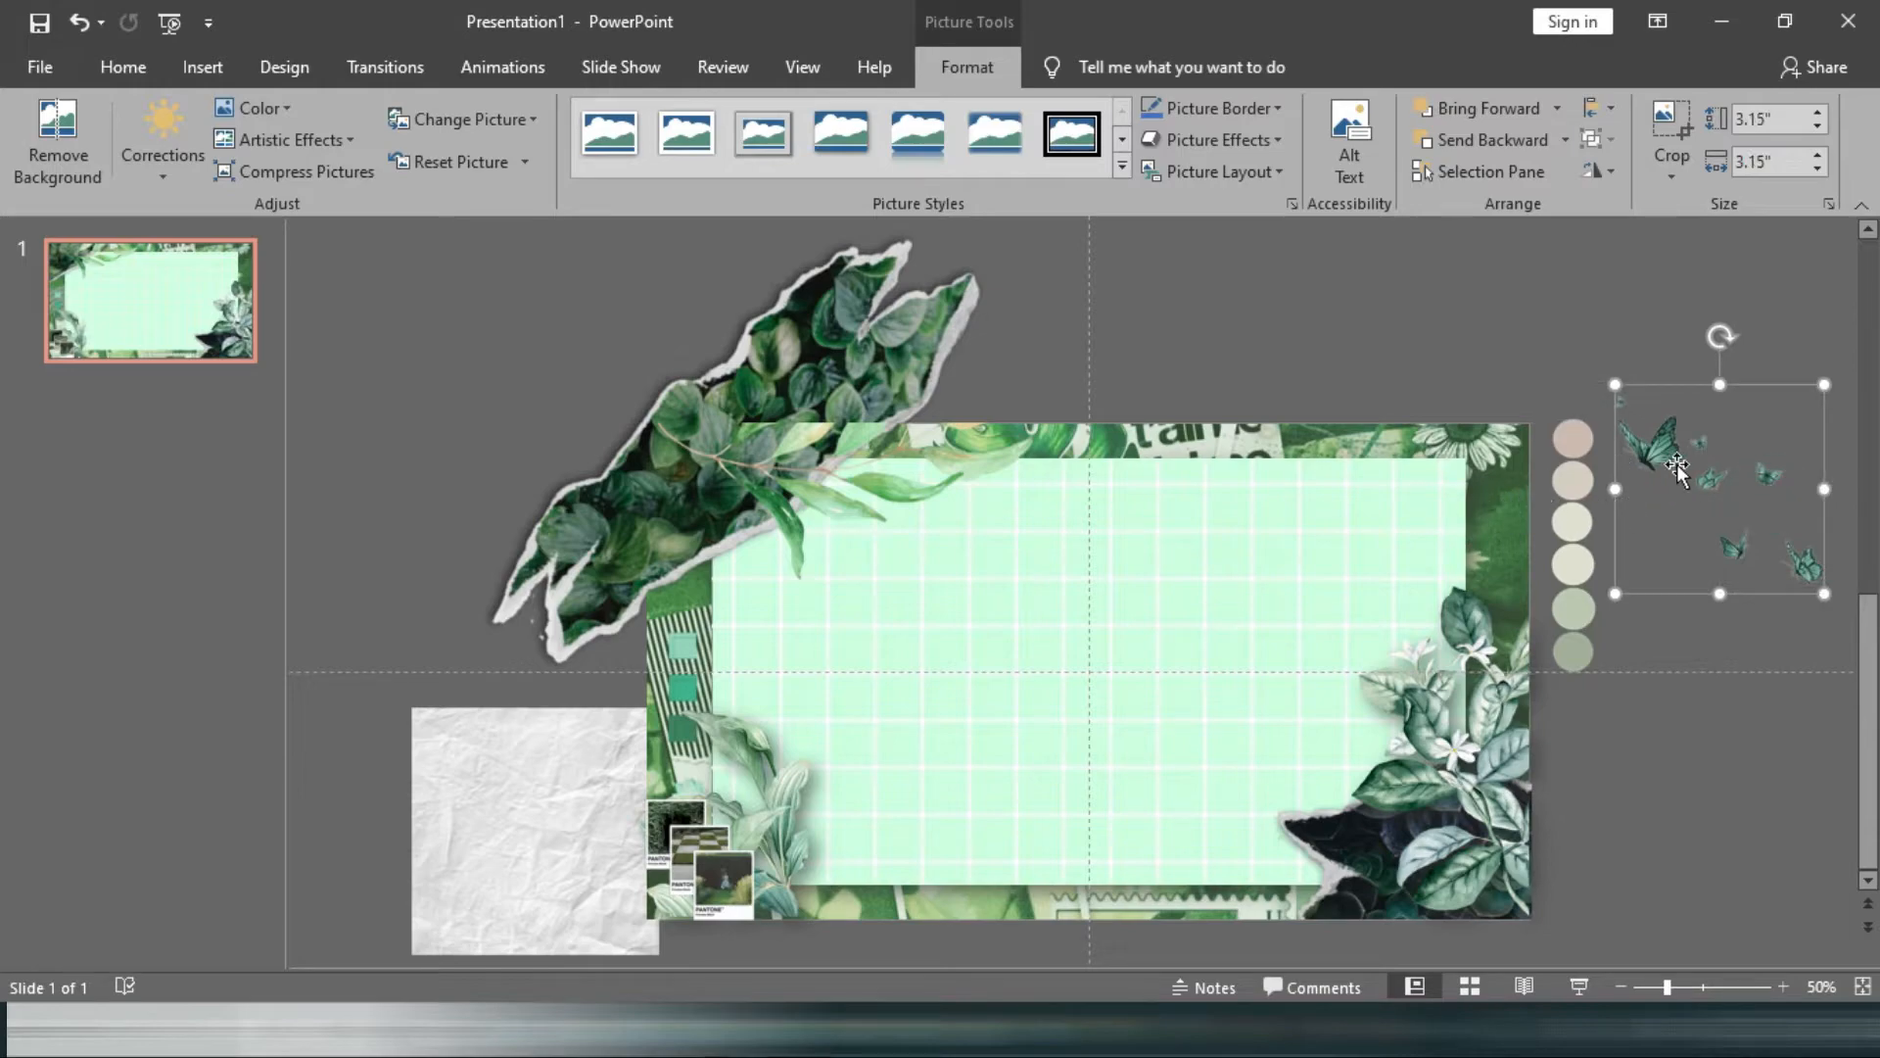
{"action": "left_click_drag", "start_coordinate": [1676, 468], "coordinate": [1376, 492]}
{"action": "left_click", "coordinate": [1495, 105]}
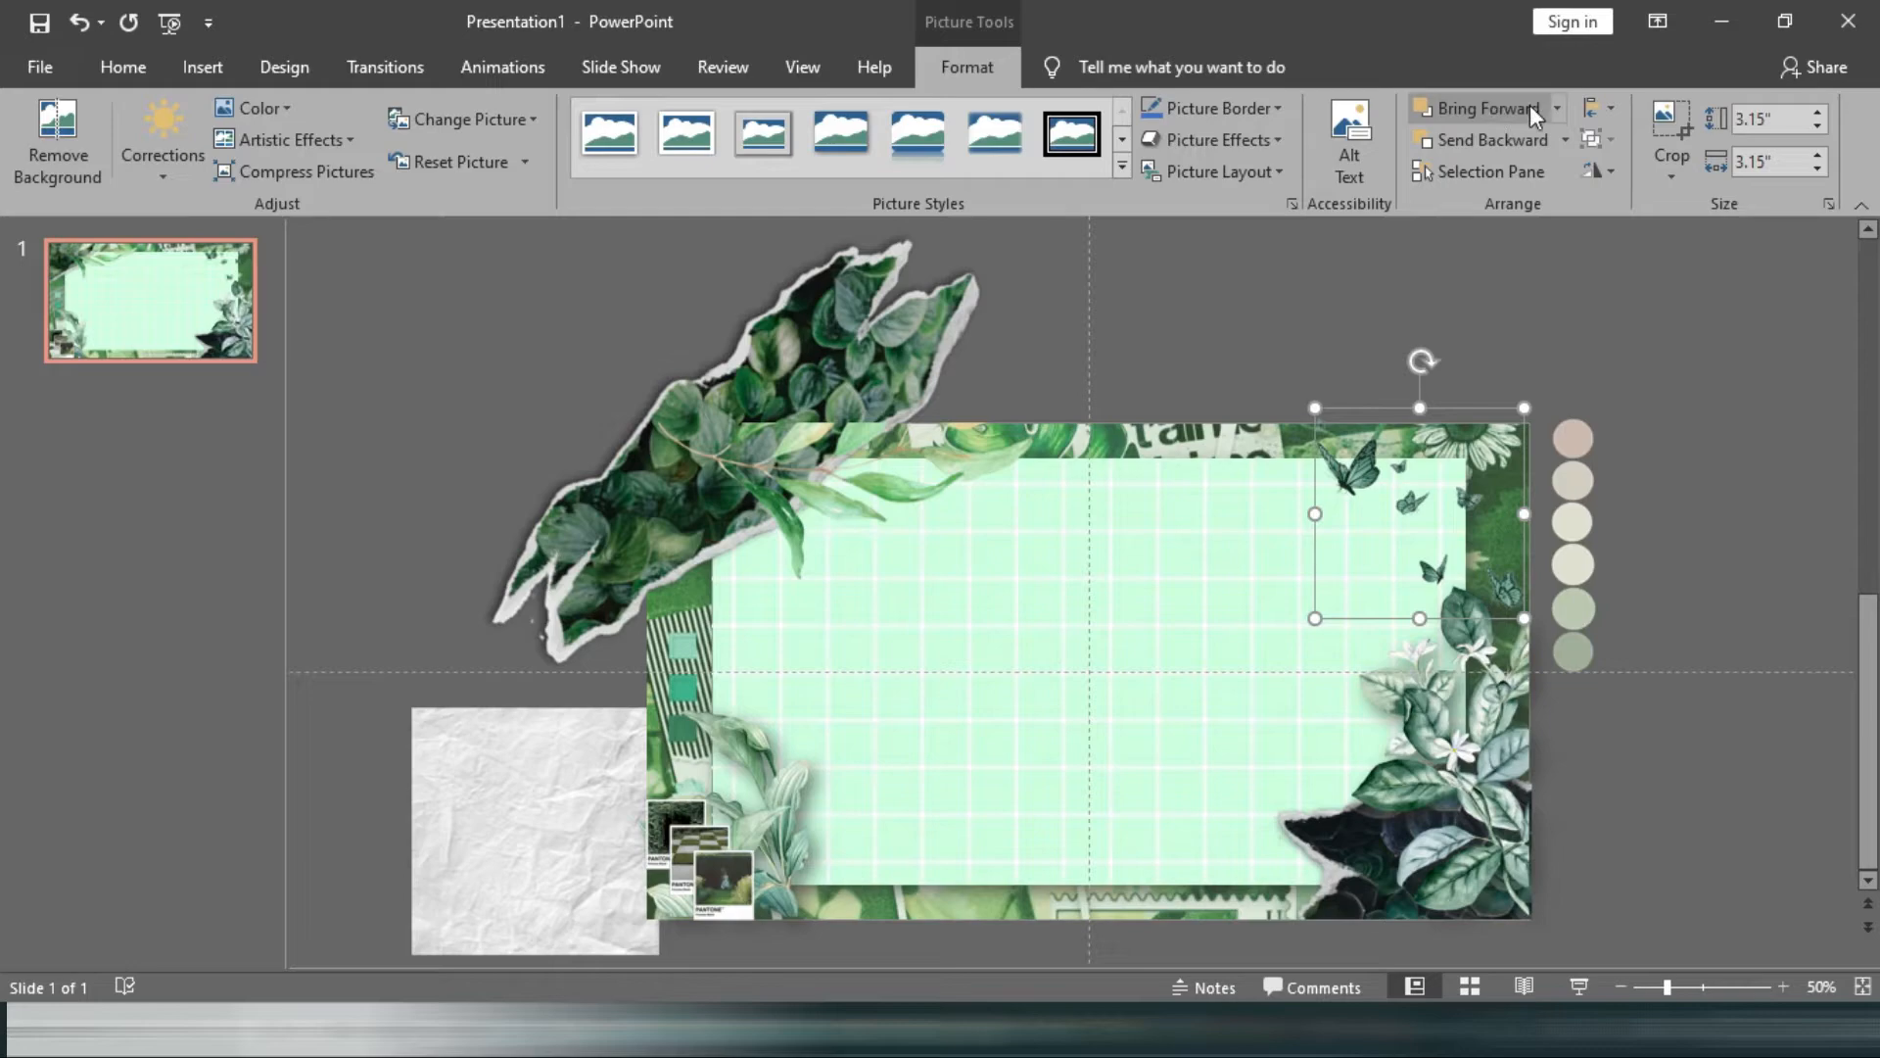
{"action": "left_click_drag", "start_coordinate": [1457, 514], "coordinate": [1444, 523]}
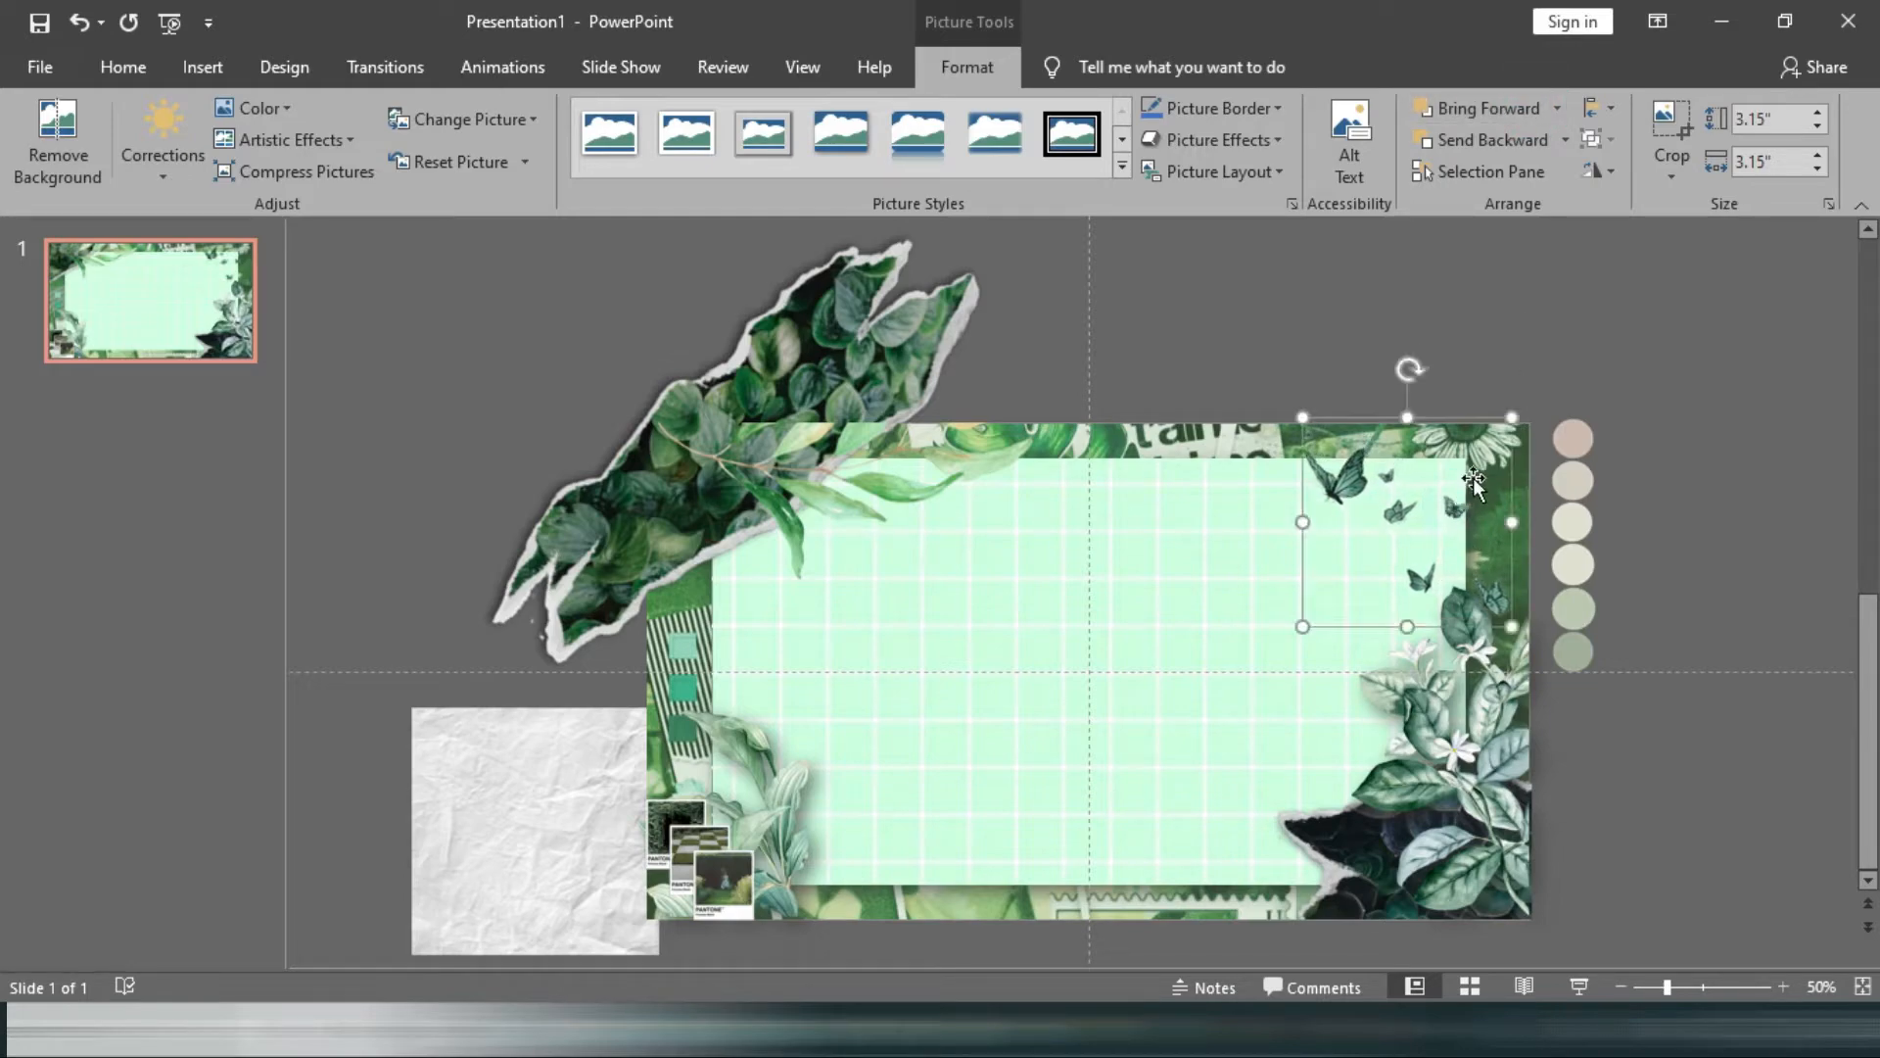
Resize the butterflies to 3.29 inches and align them with the slide's upper-right corner.
{"action": "left_click_drag", "start_coordinate": [1516, 424], "coordinate": [1748, 280]}
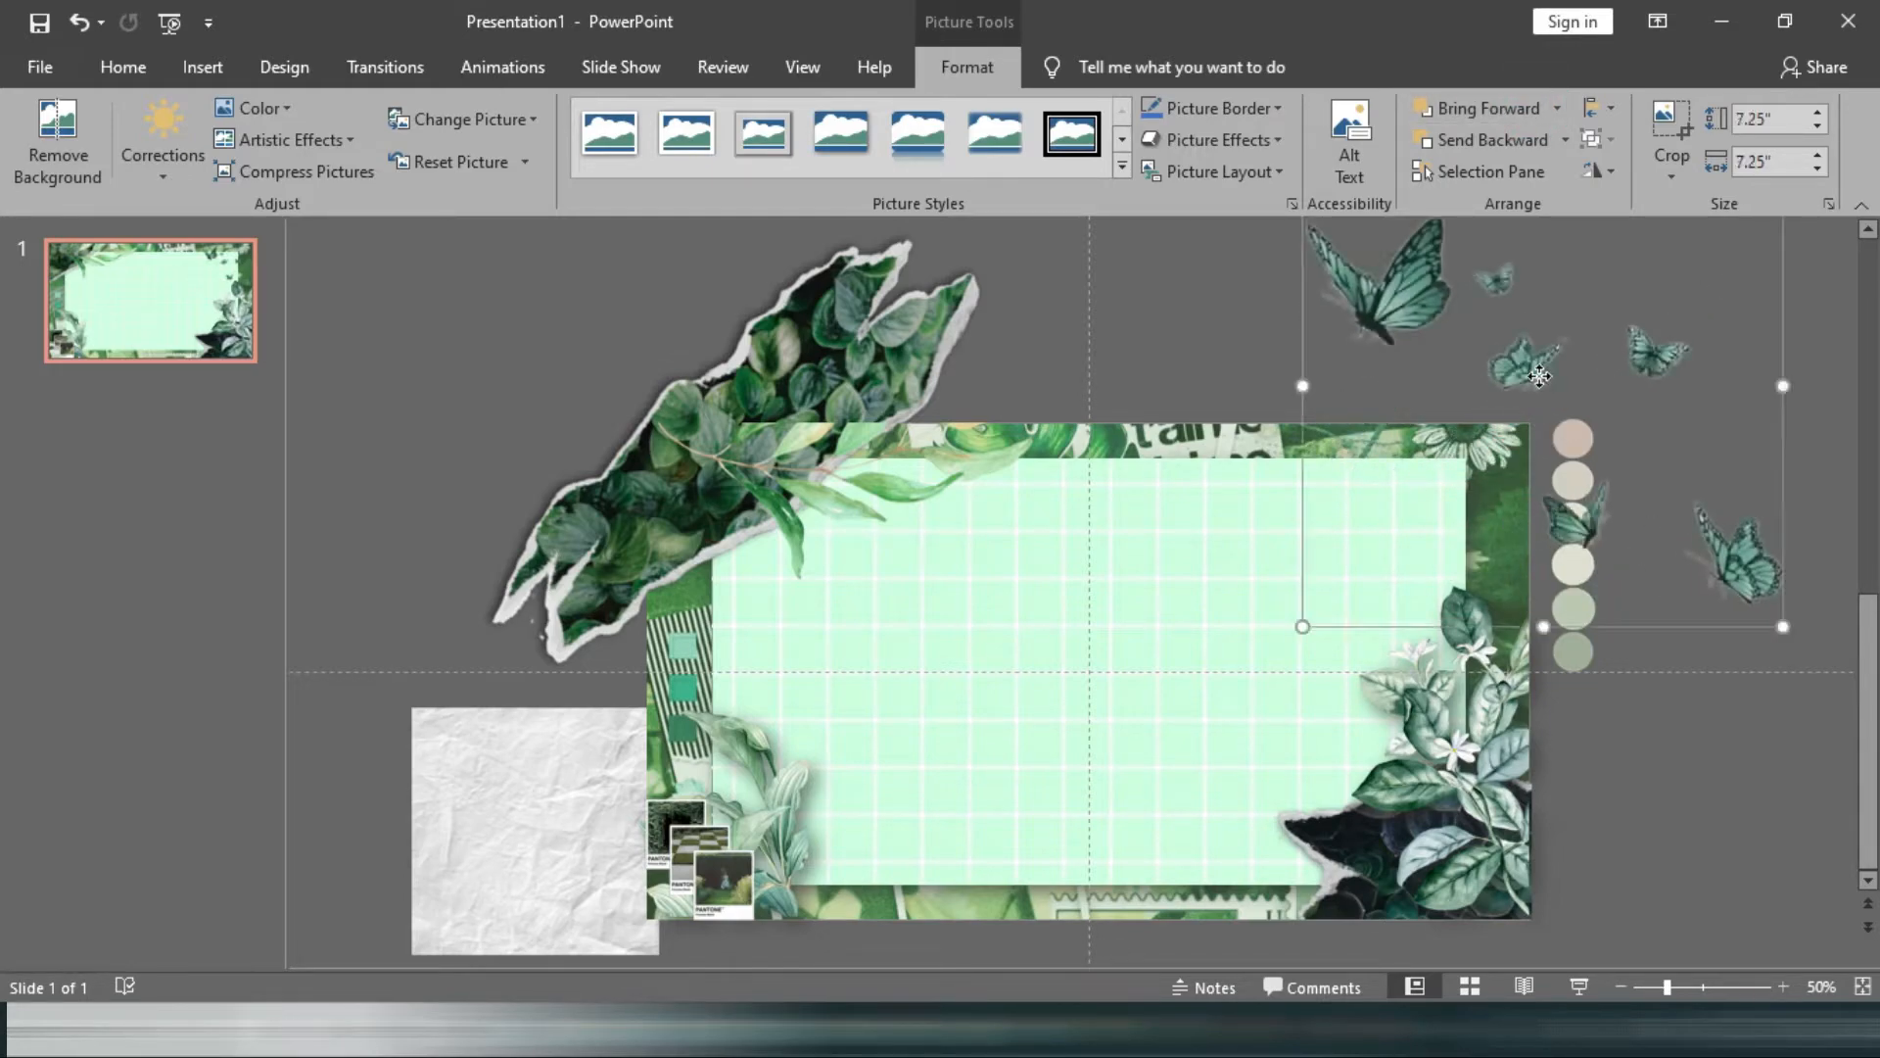
{"action": "left_click_drag", "start_coordinate": [1536, 388], "coordinate": [1516, 571]}
{"action": "left_click_drag", "start_coordinate": [1701, 788], "coordinate": [1446, 538]}
{"action": "left_click_drag", "start_coordinate": [1284, 399], "coordinate": [1367, 494]}
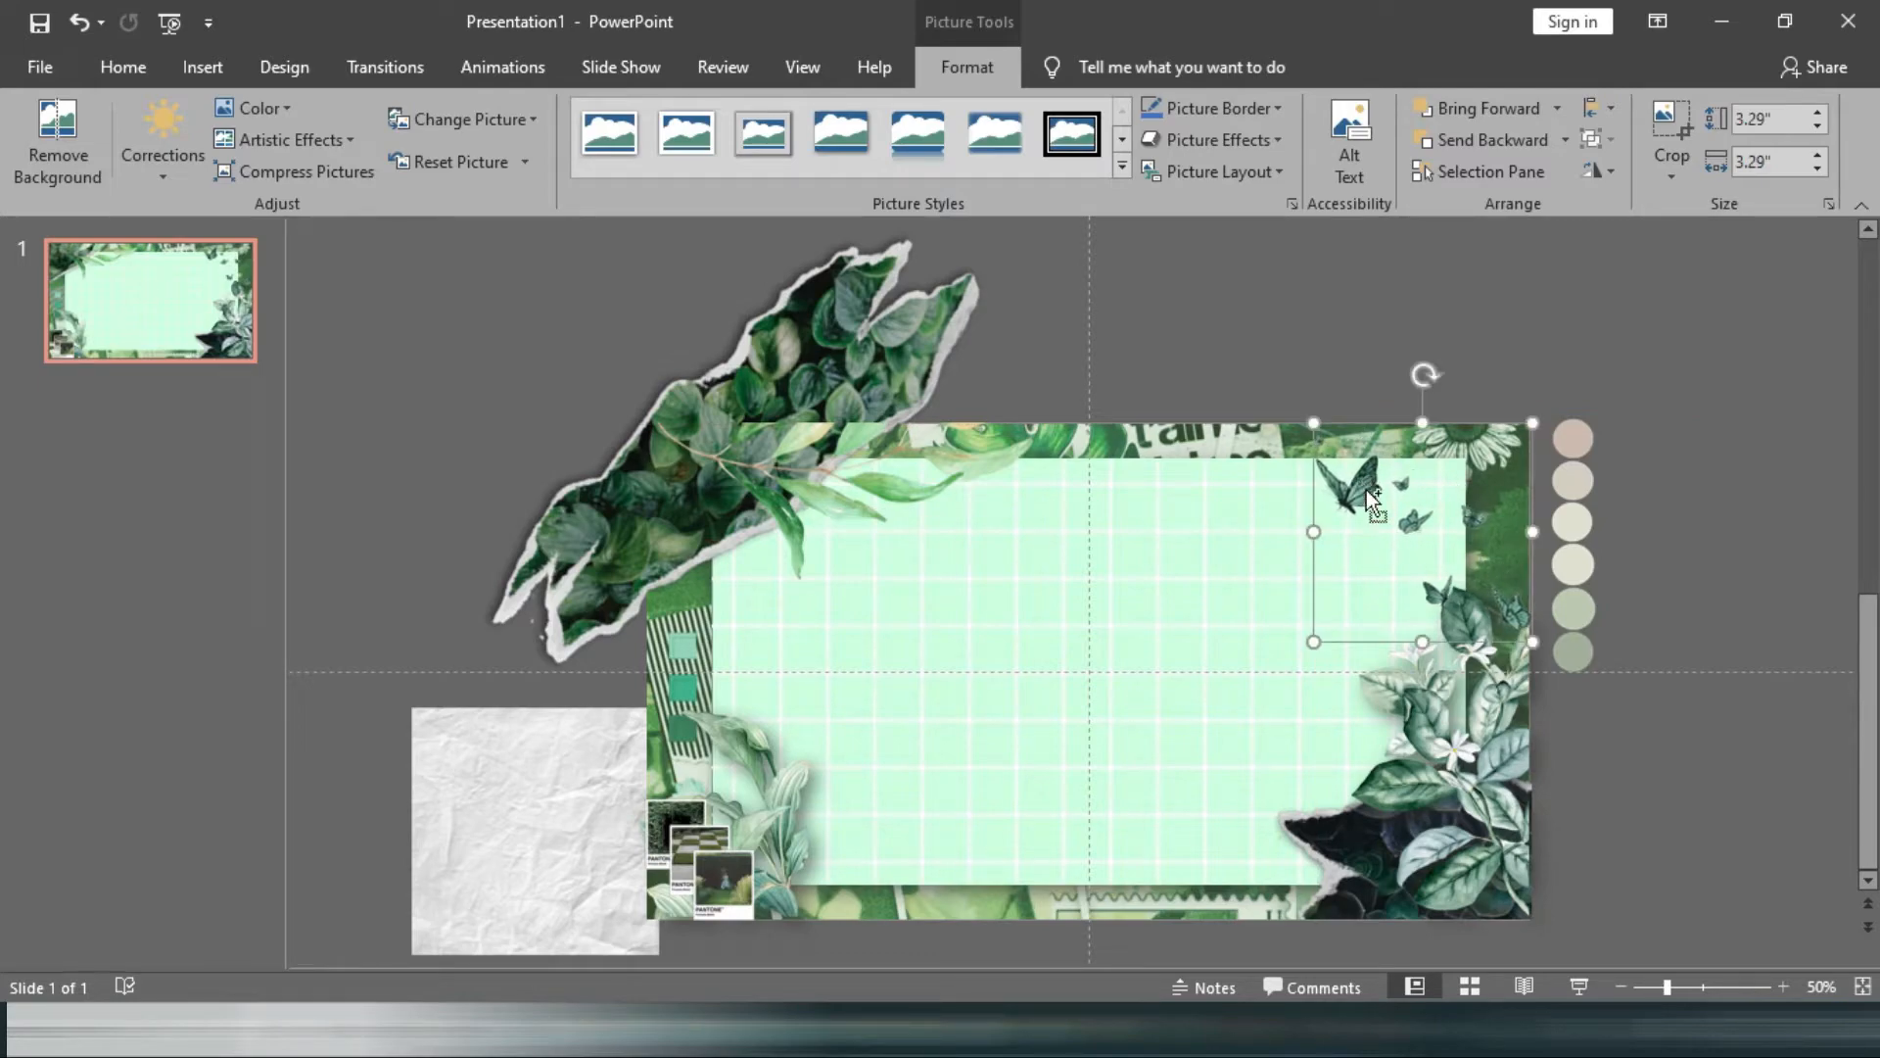
Duplicate the butterflies, enlarge the copy to 8.35 inches and position its largest butterfly over the slide's upper-right corner.
{"action": "key", "text": "ctrl+d"}
{"action": "left_click_drag", "start_coordinate": [1551, 428], "coordinate": [1866, 294]}
{"action": "left_click_drag", "start_coordinate": [1592, 511], "coordinate": [1592, 541]}
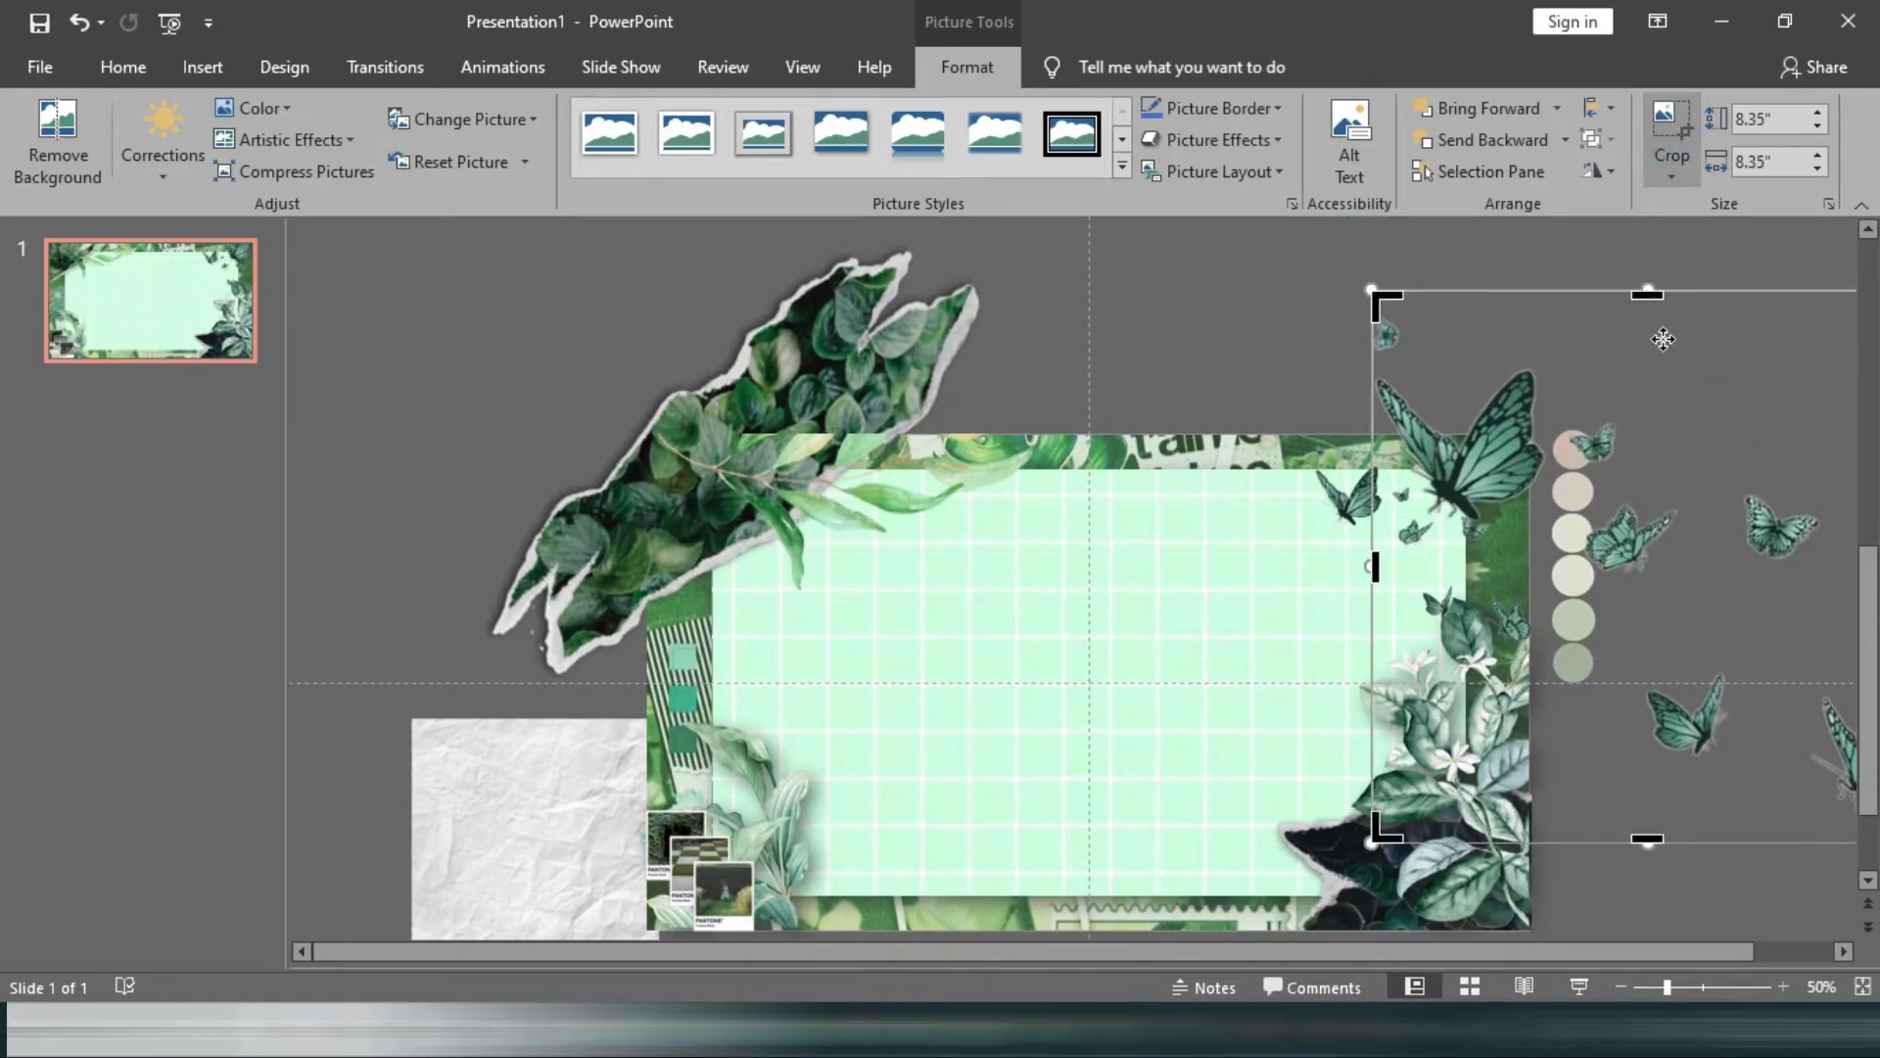
Crop the enlarged butterflies to the slide's top and right edges, 6.17 by 2.38 inches, and apply a drop-shadow picture style.
{"action": "left_click_drag", "start_coordinate": [1647, 290], "coordinate": [1632, 438]}
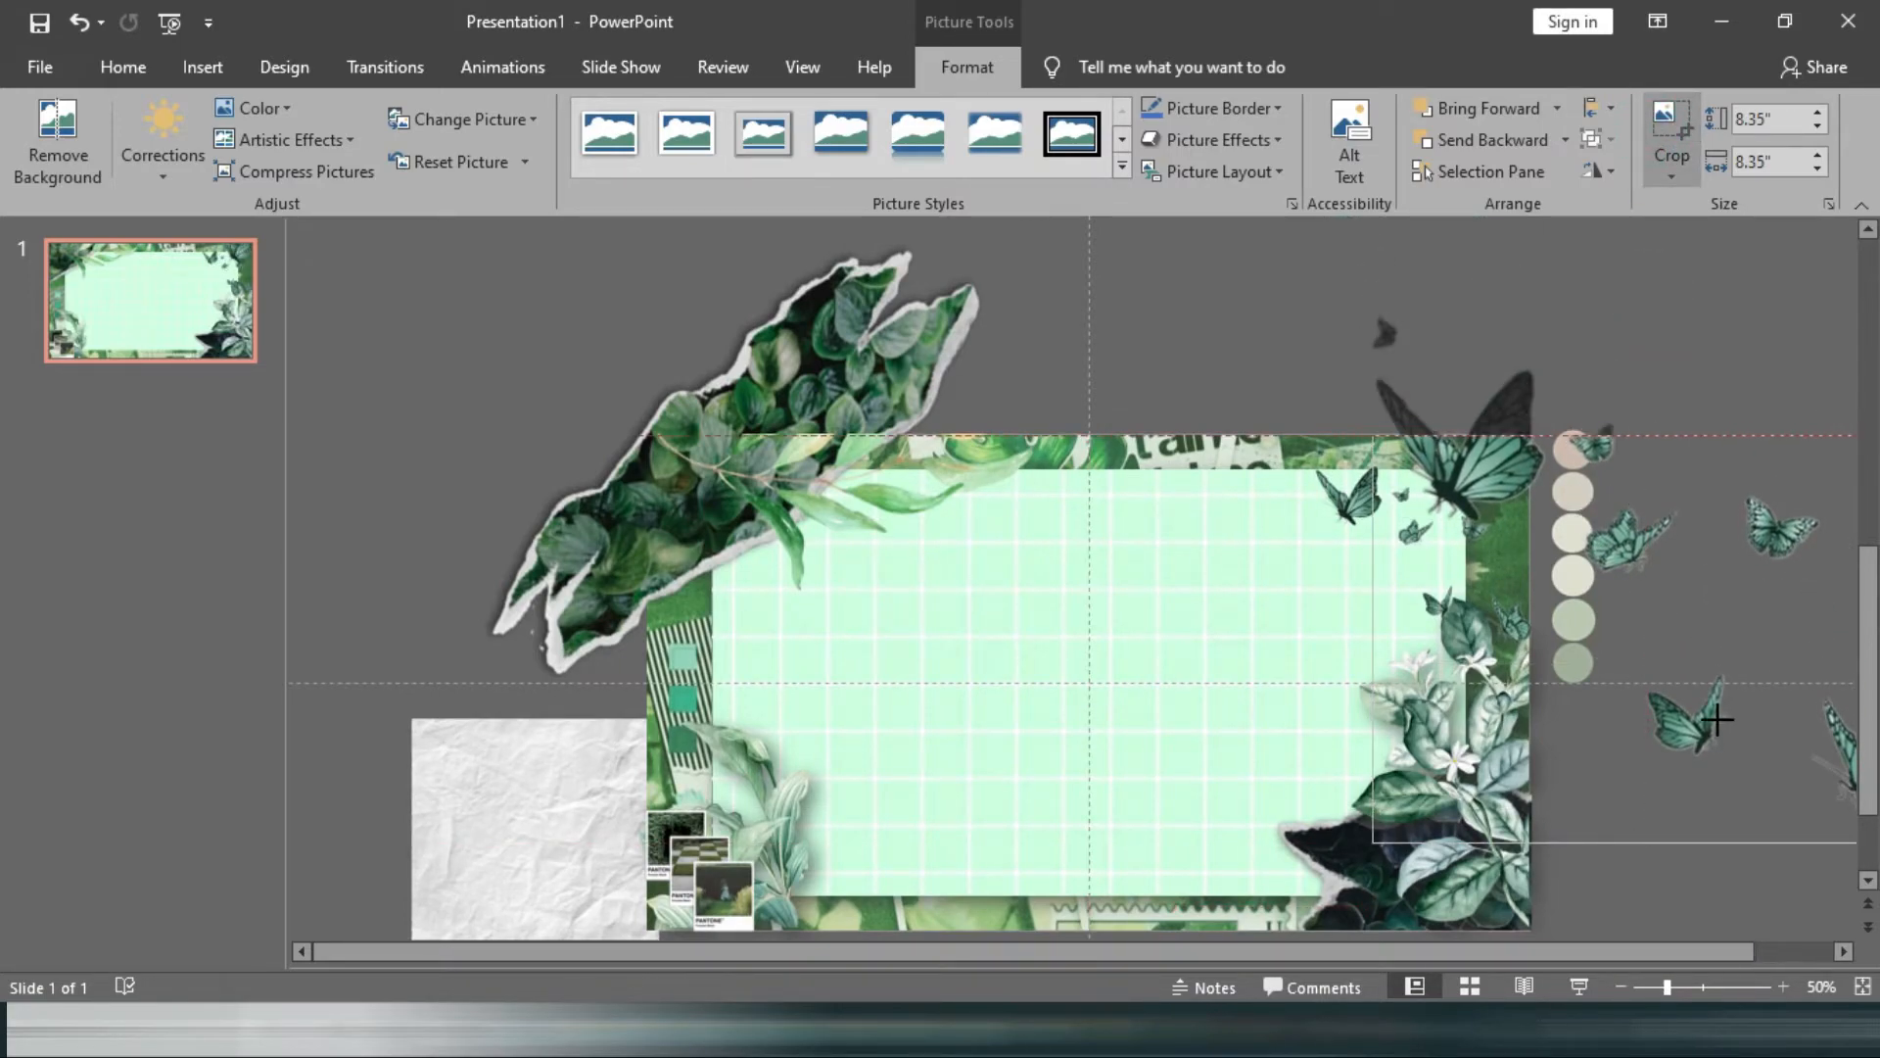
{"action": "left_click_drag", "start_coordinate": [1334, 953], "coordinate": [1412, 953]}
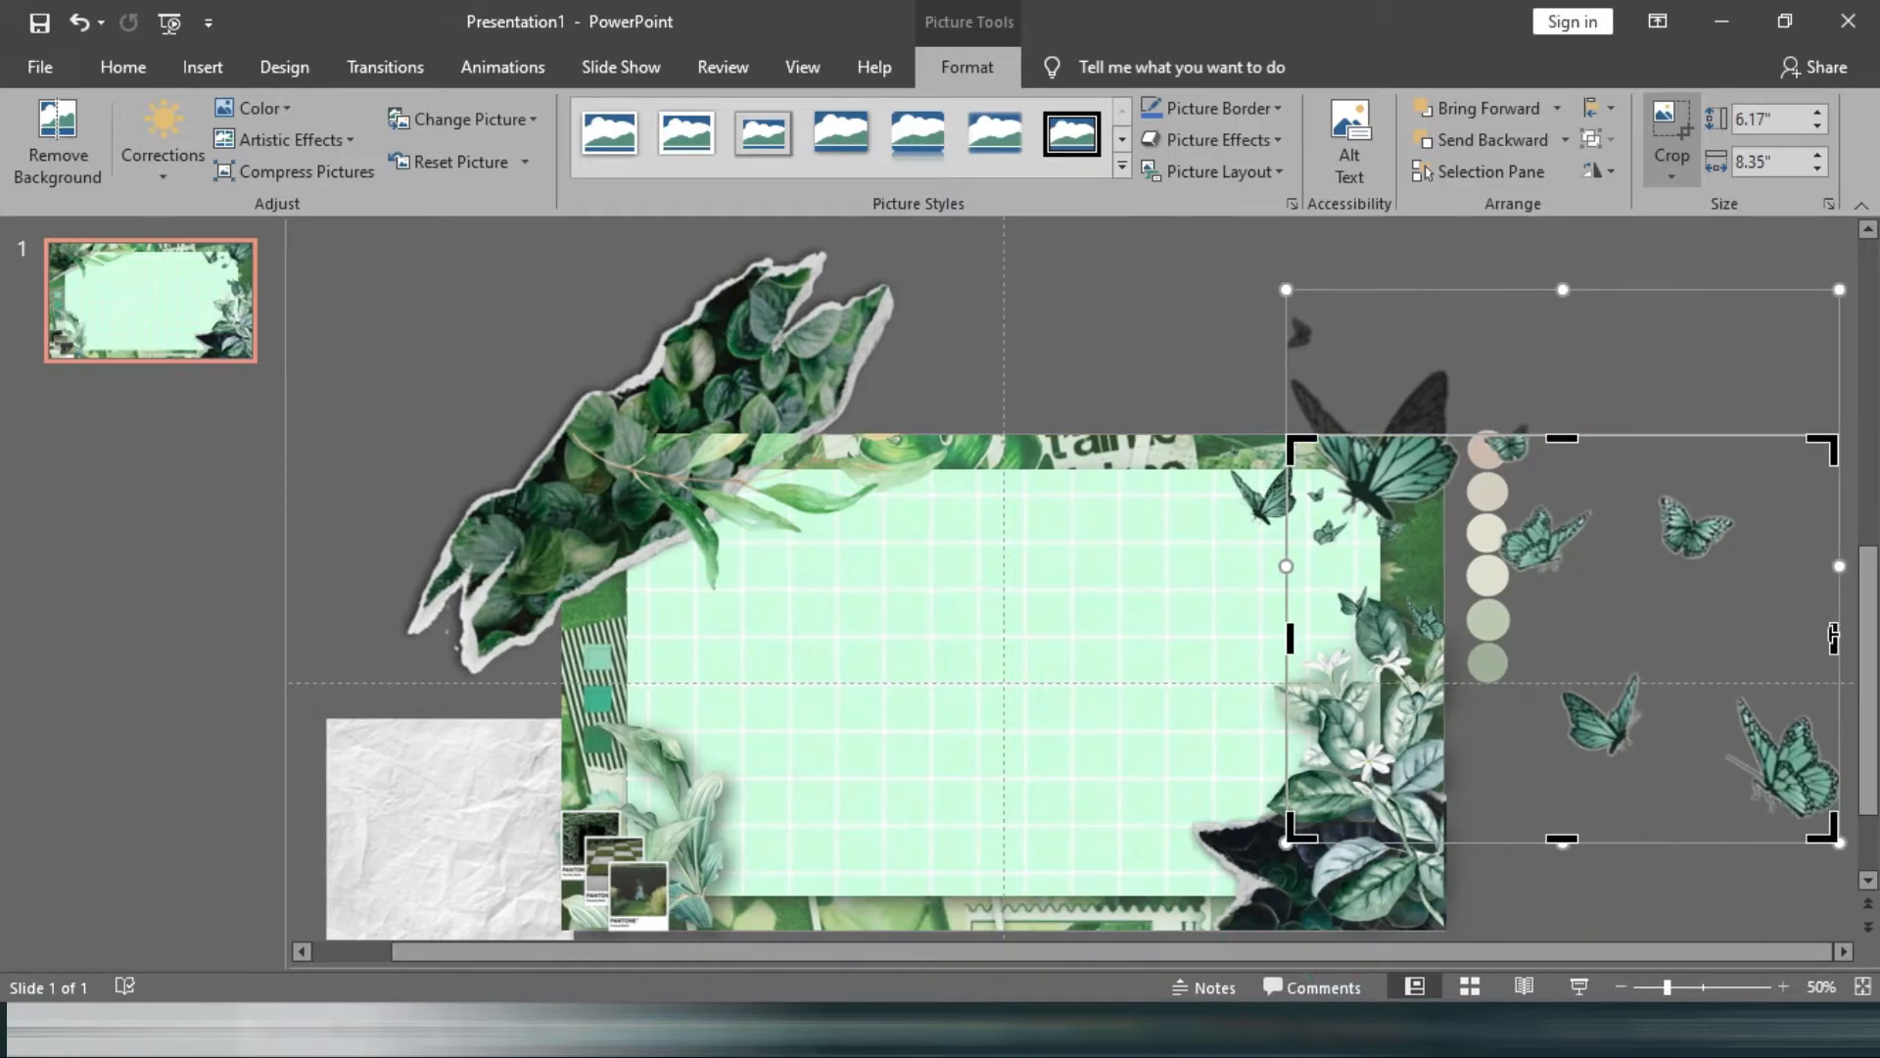
{"action": "left_click_drag", "start_coordinate": [1651, 648], "coordinate": [1452, 645]}
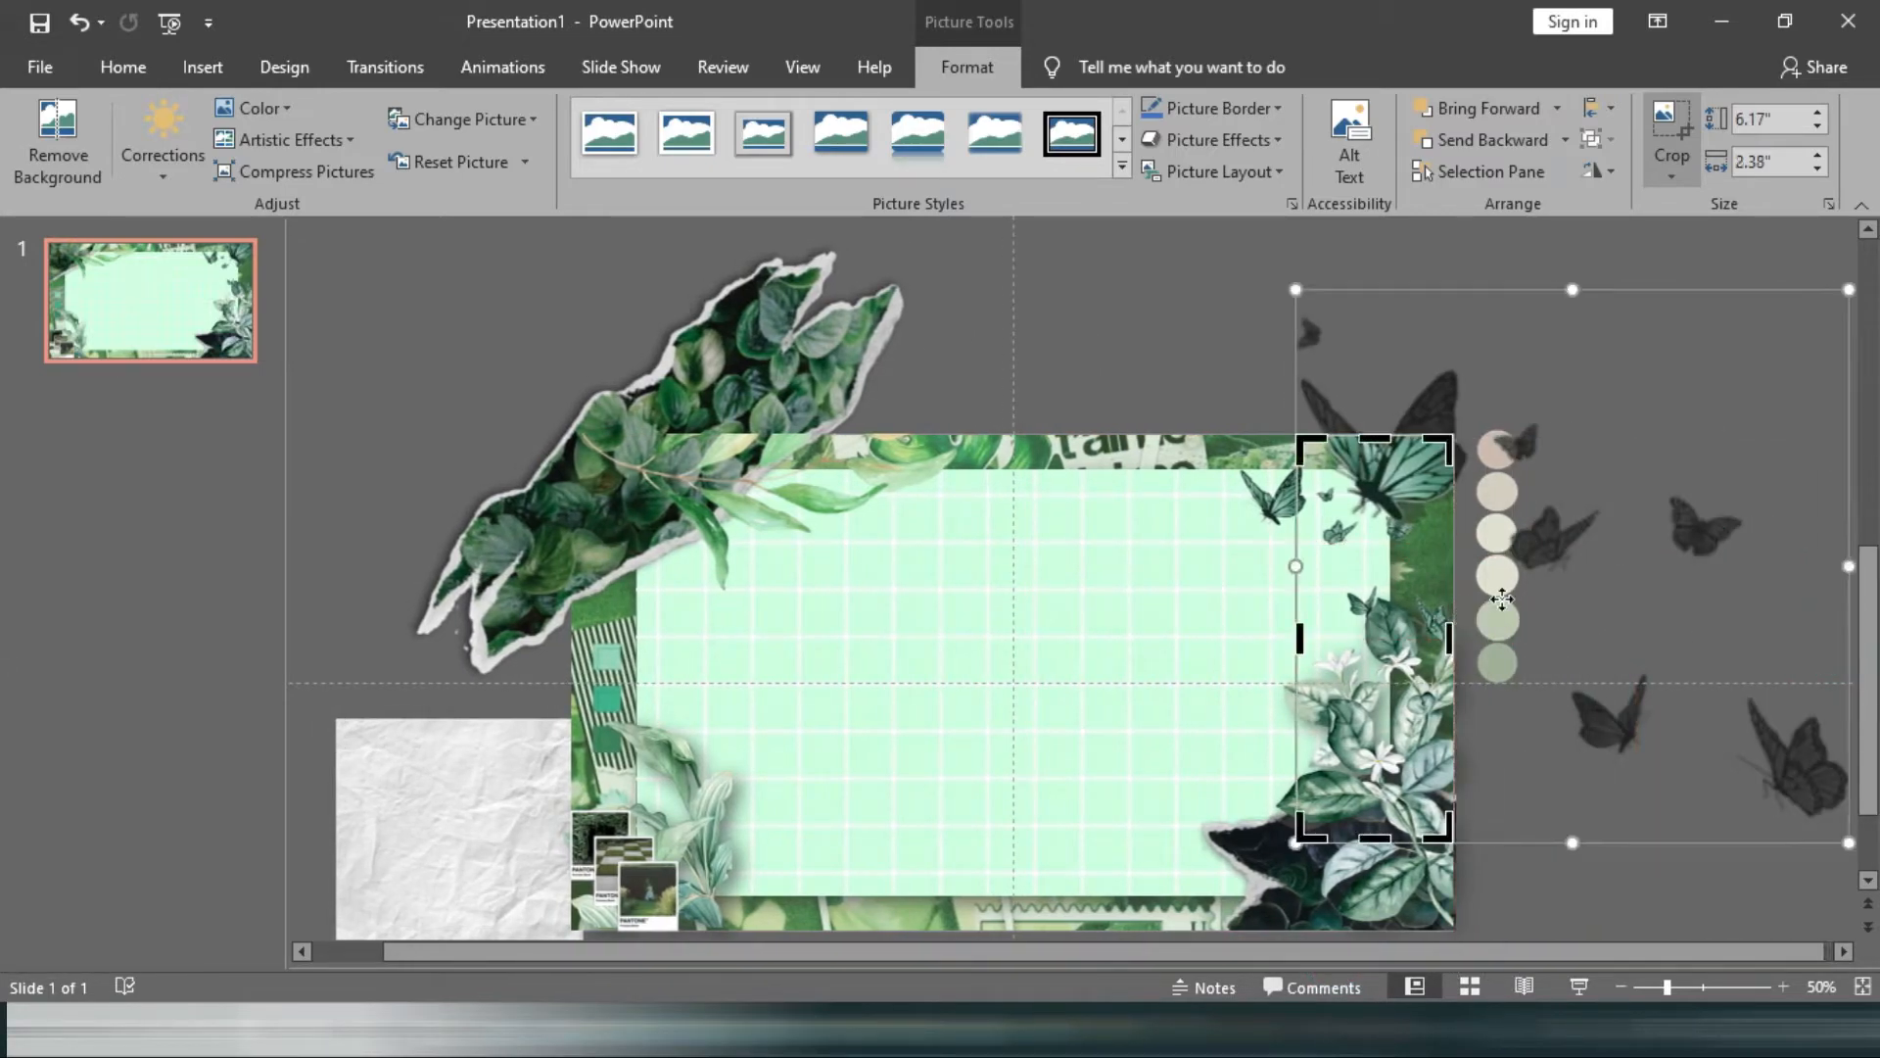
{"action": "left_click", "coordinate": [1671, 119]}
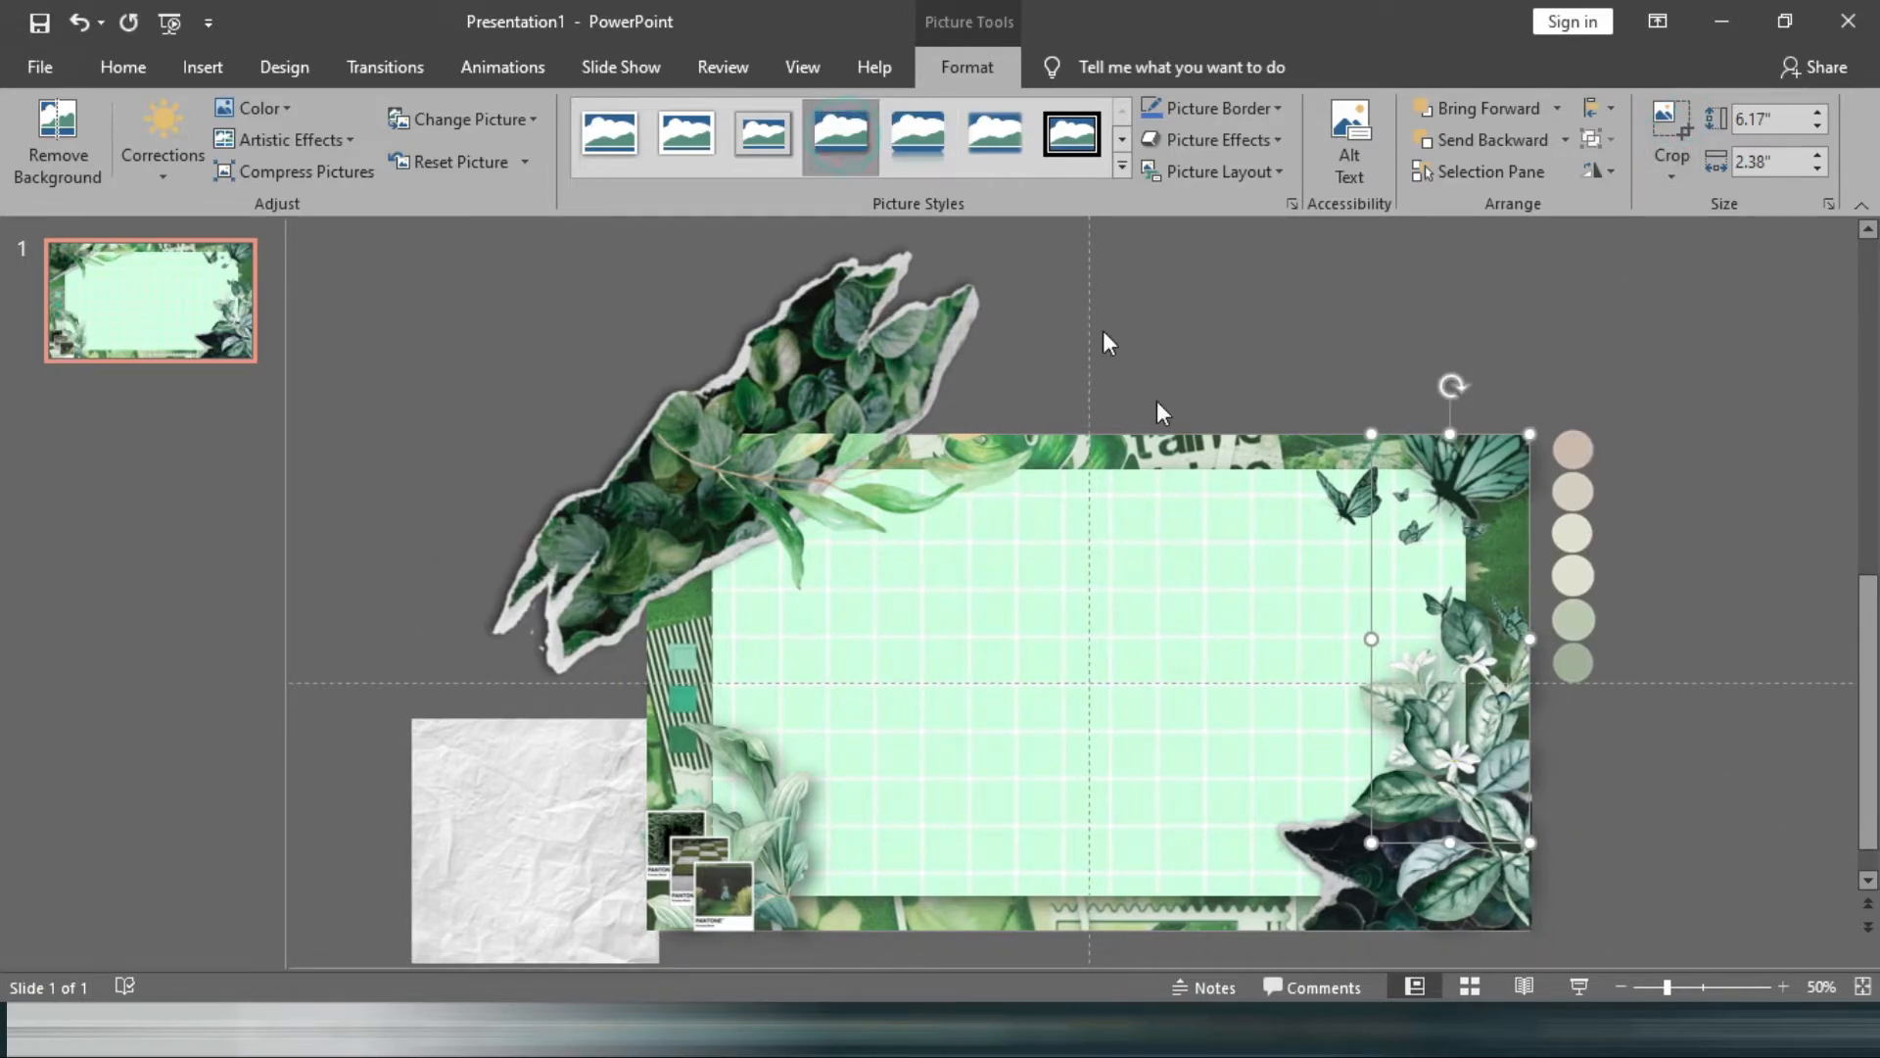
{"action": "left_click", "coordinate": [1301, 614]}
{"action": "left_click", "coordinate": [1341, 503]}
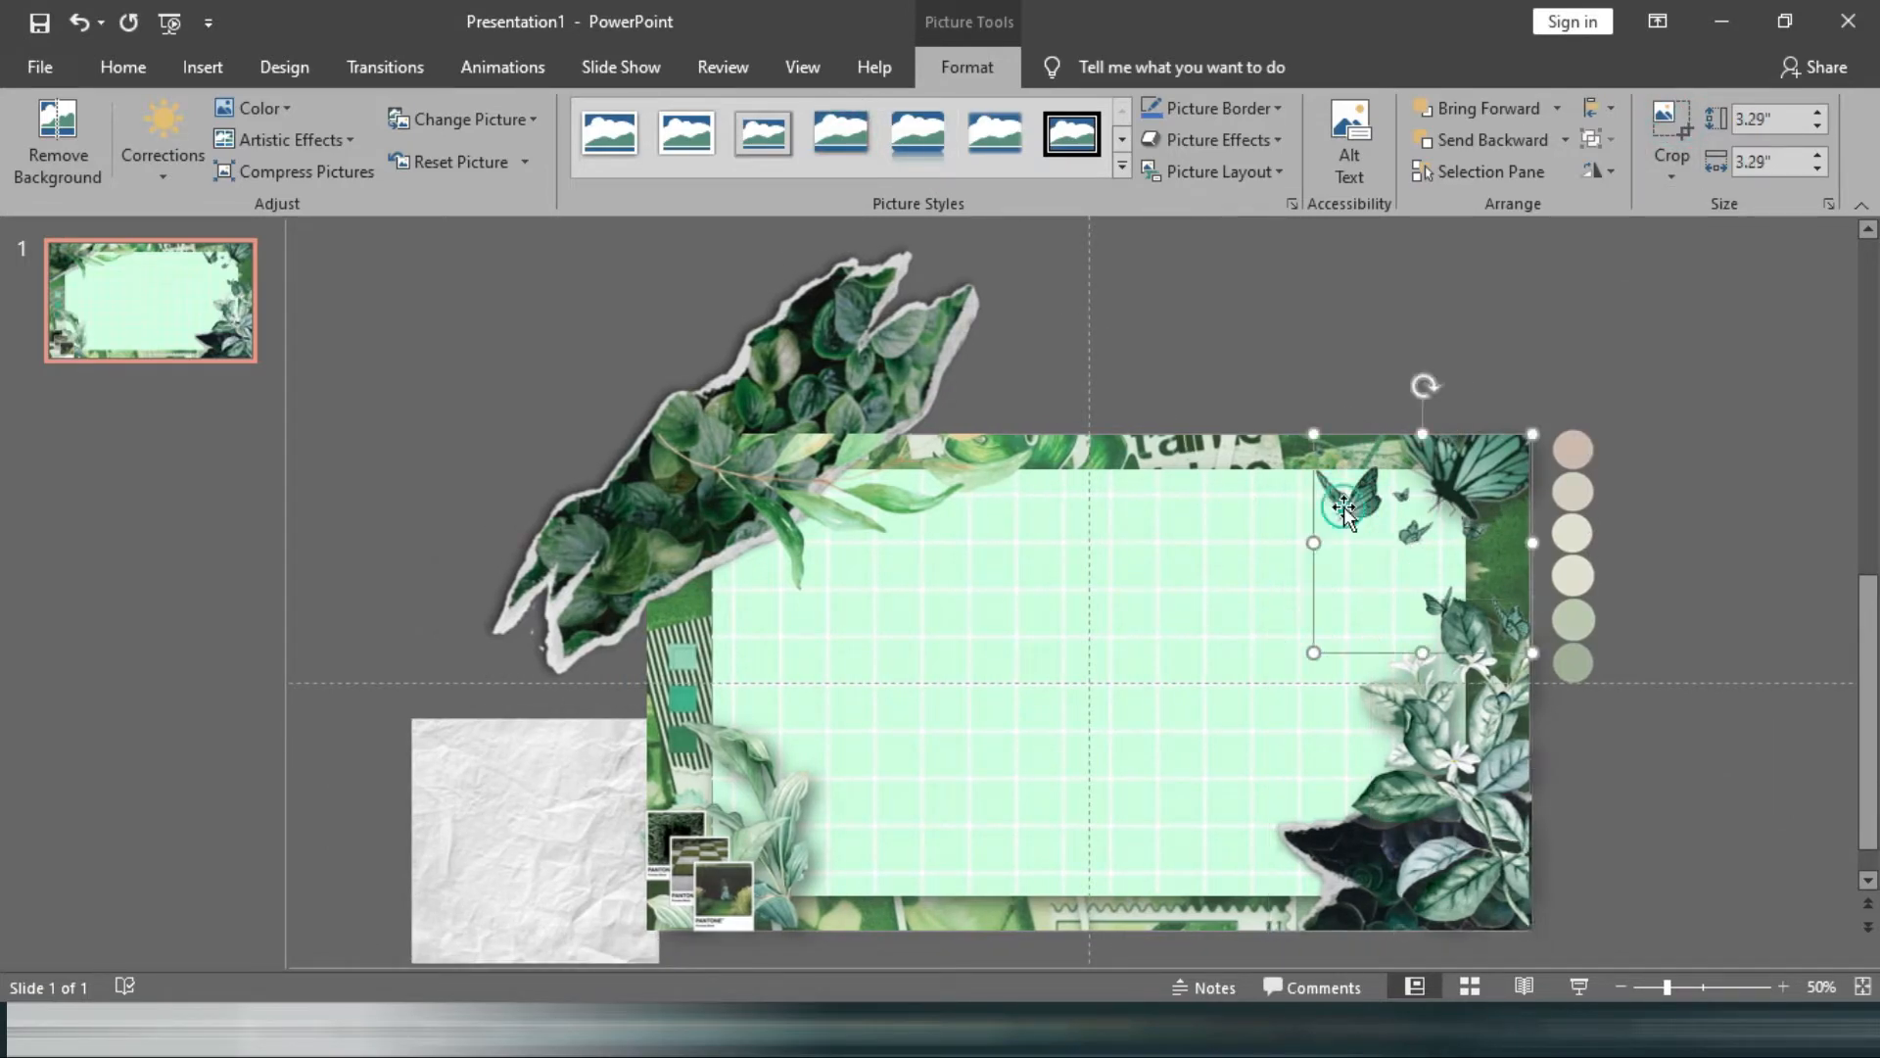
Move the column of pastel color circles over the slide's upper area and bring it in front of the grid panel.
{"action": "left_click", "coordinate": [1613, 529]}
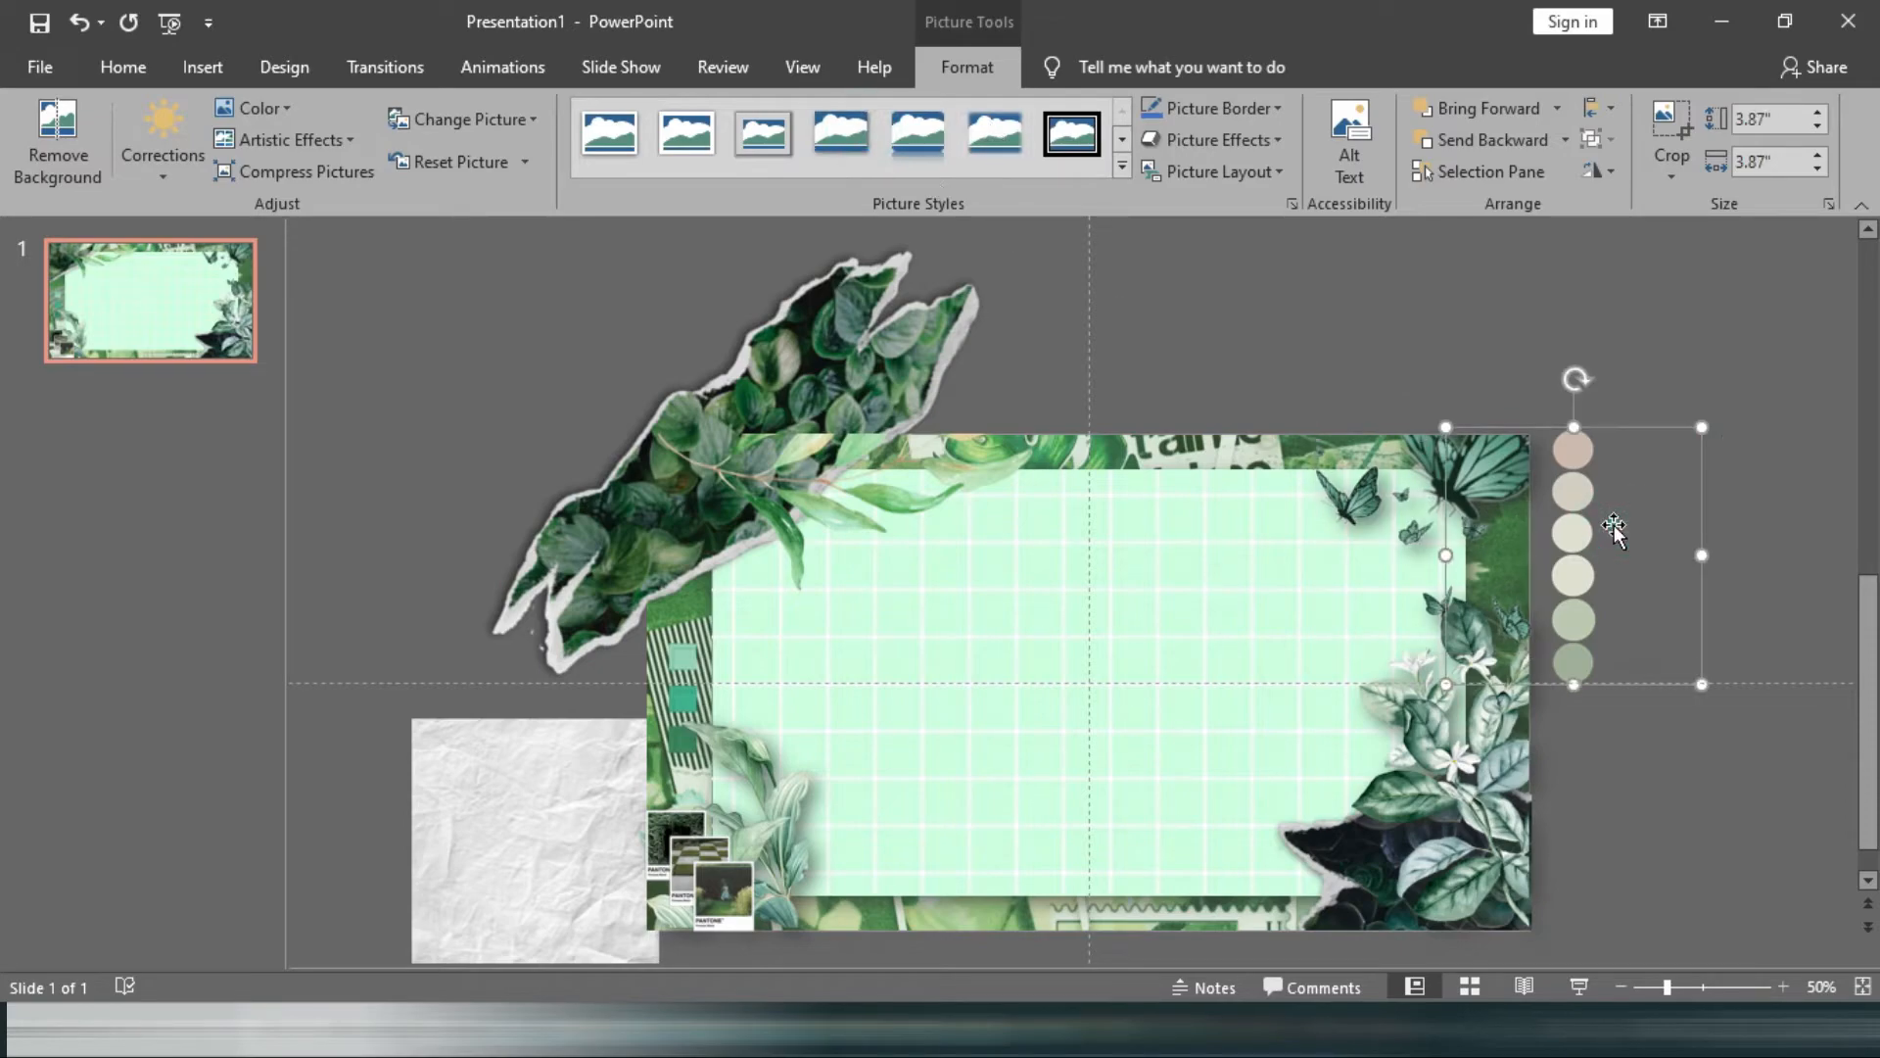
{"action": "left_click_drag", "start_coordinate": [1613, 528], "coordinate": [1311, 439]}
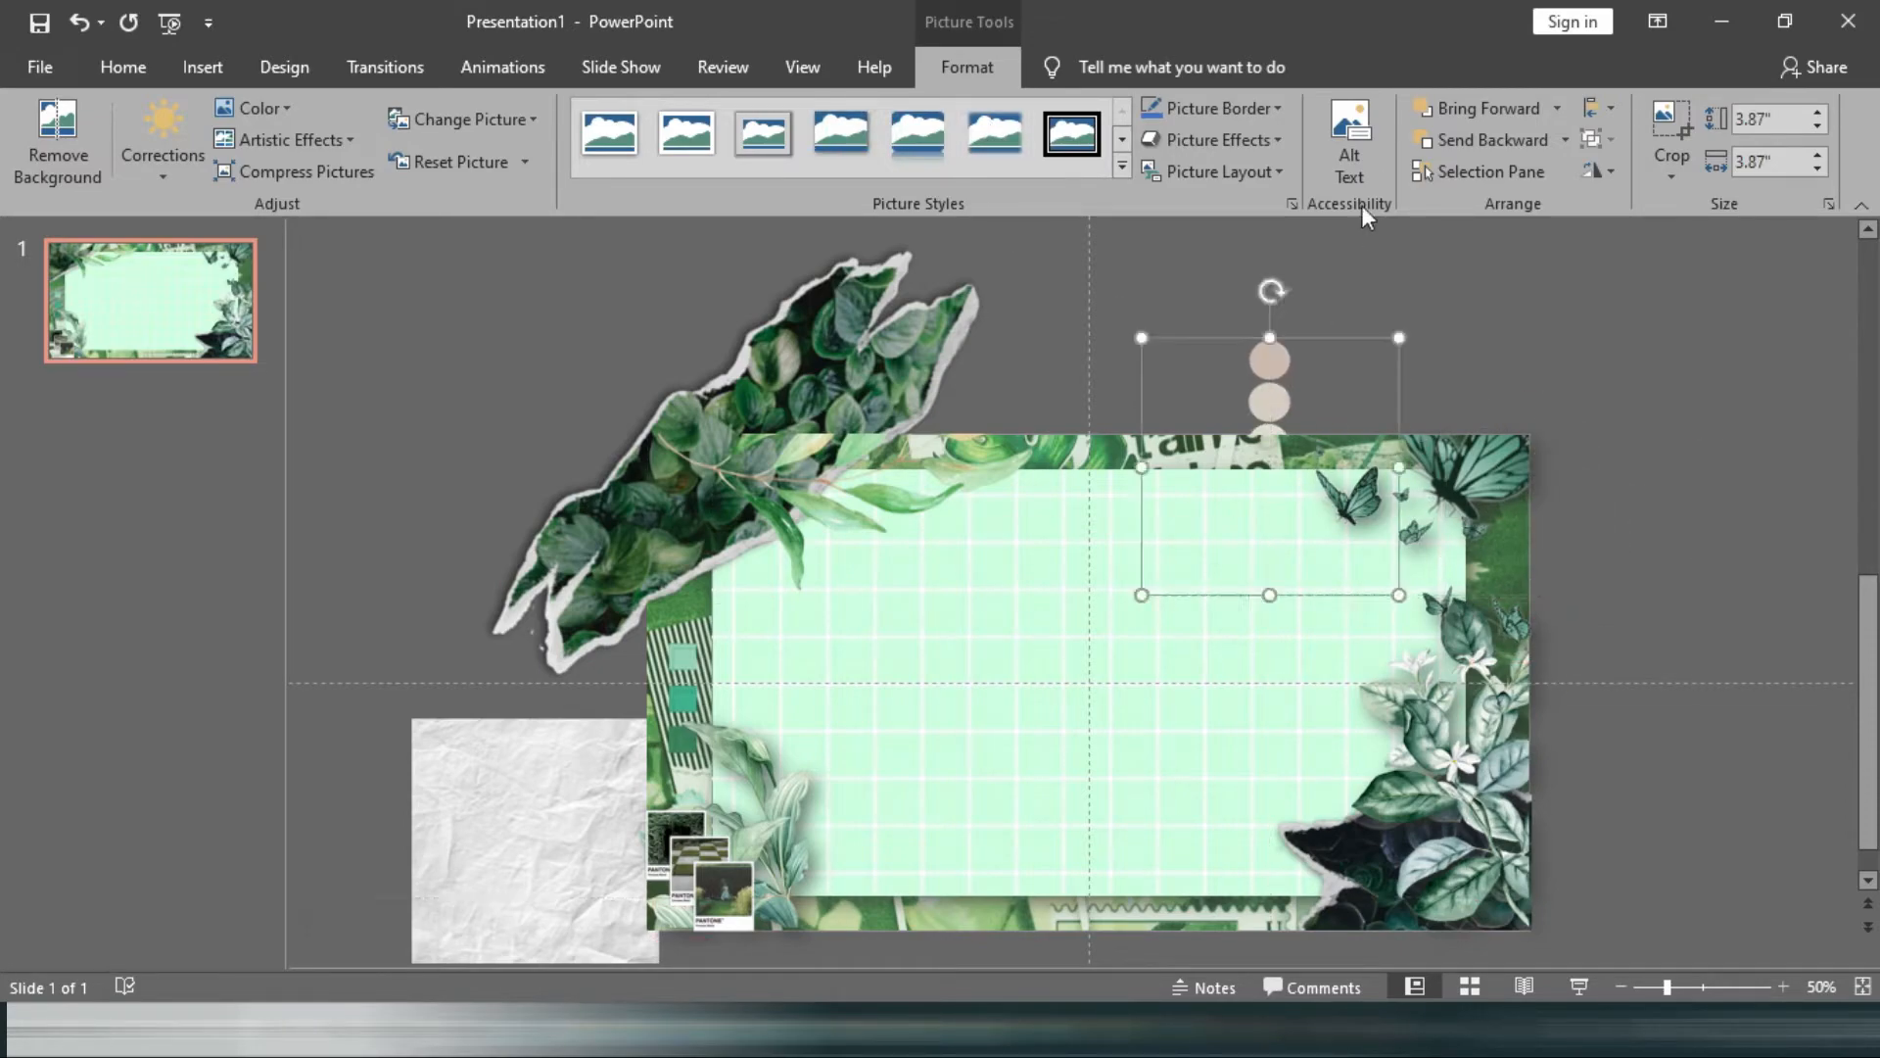
{"action": "left_click", "coordinate": [1463, 109]}
{"action": "left_click", "coordinate": [1461, 104]}
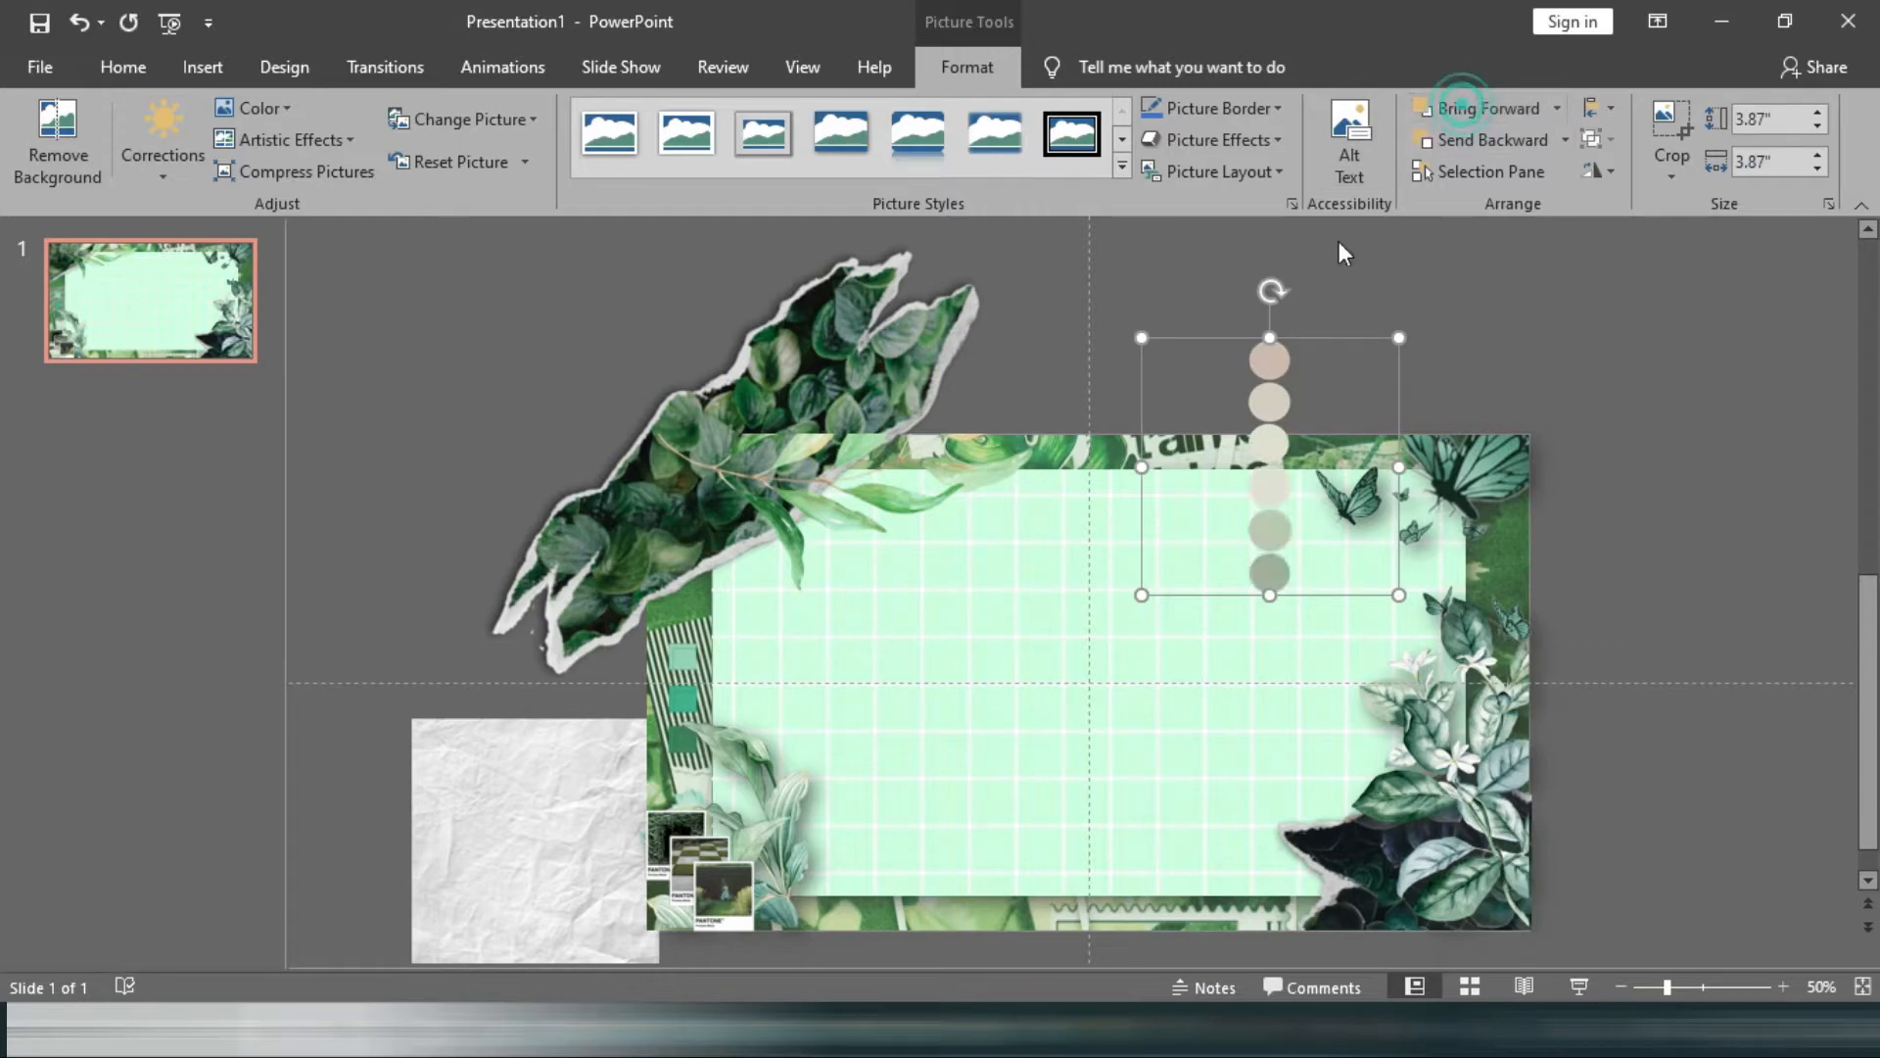
Rotate the color circles into a horizontal row and place them near the bottom edge of the grid panel.
{"action": "left_click_drag", "start_coordinate": [1268, 404], "coordinate": [1158, 555]}
{"action": "left_click_drag", "start_coordinate": [1158, 432], "coordinate": [1310, 625]}
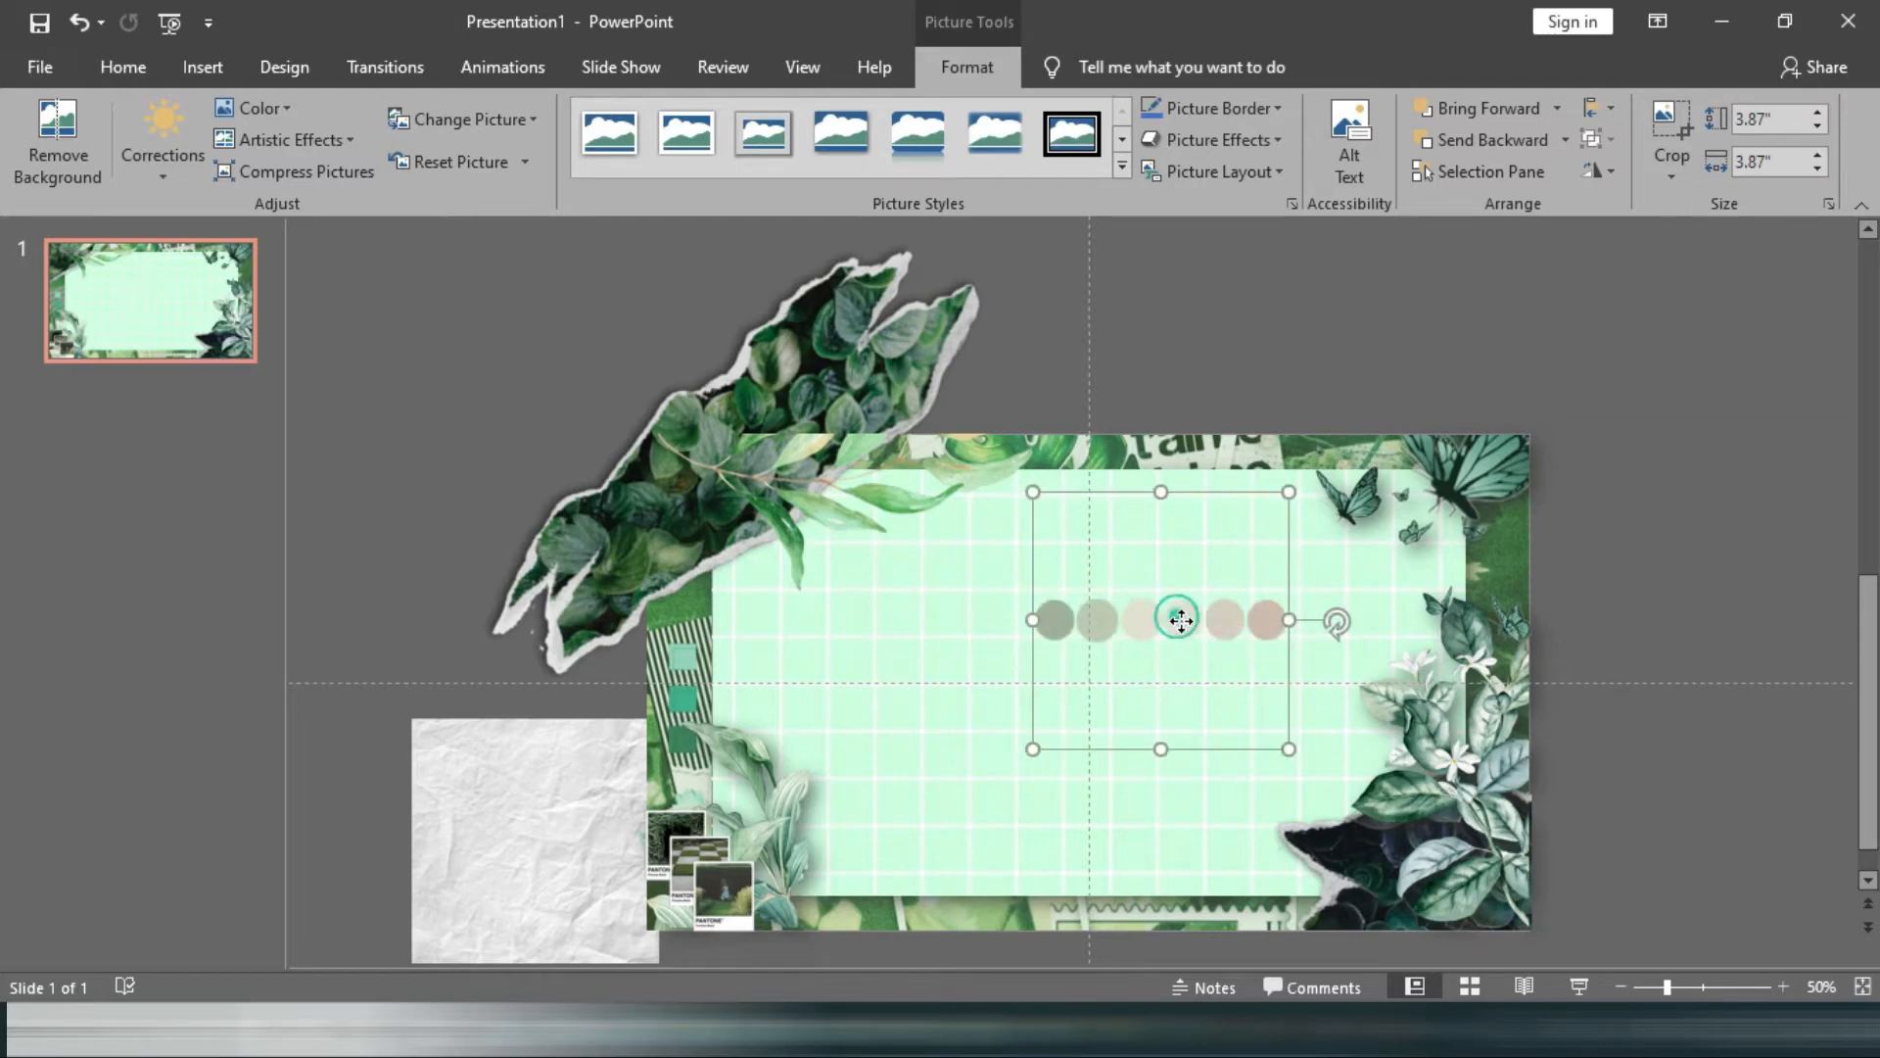
{"action": "left_click_drag", "start_coordinate": [1175, 620], "coordinate": [1104, 869]}
{"action": "left_click", "coordinate": [1757, 475]}
Center the crumpled paper picture in front of the mint grid panel and apply a drop-shadow picture style.
{"action": "left_click_drag", "start_coordinate": [508, 835], "coordinate": [470, 793]}
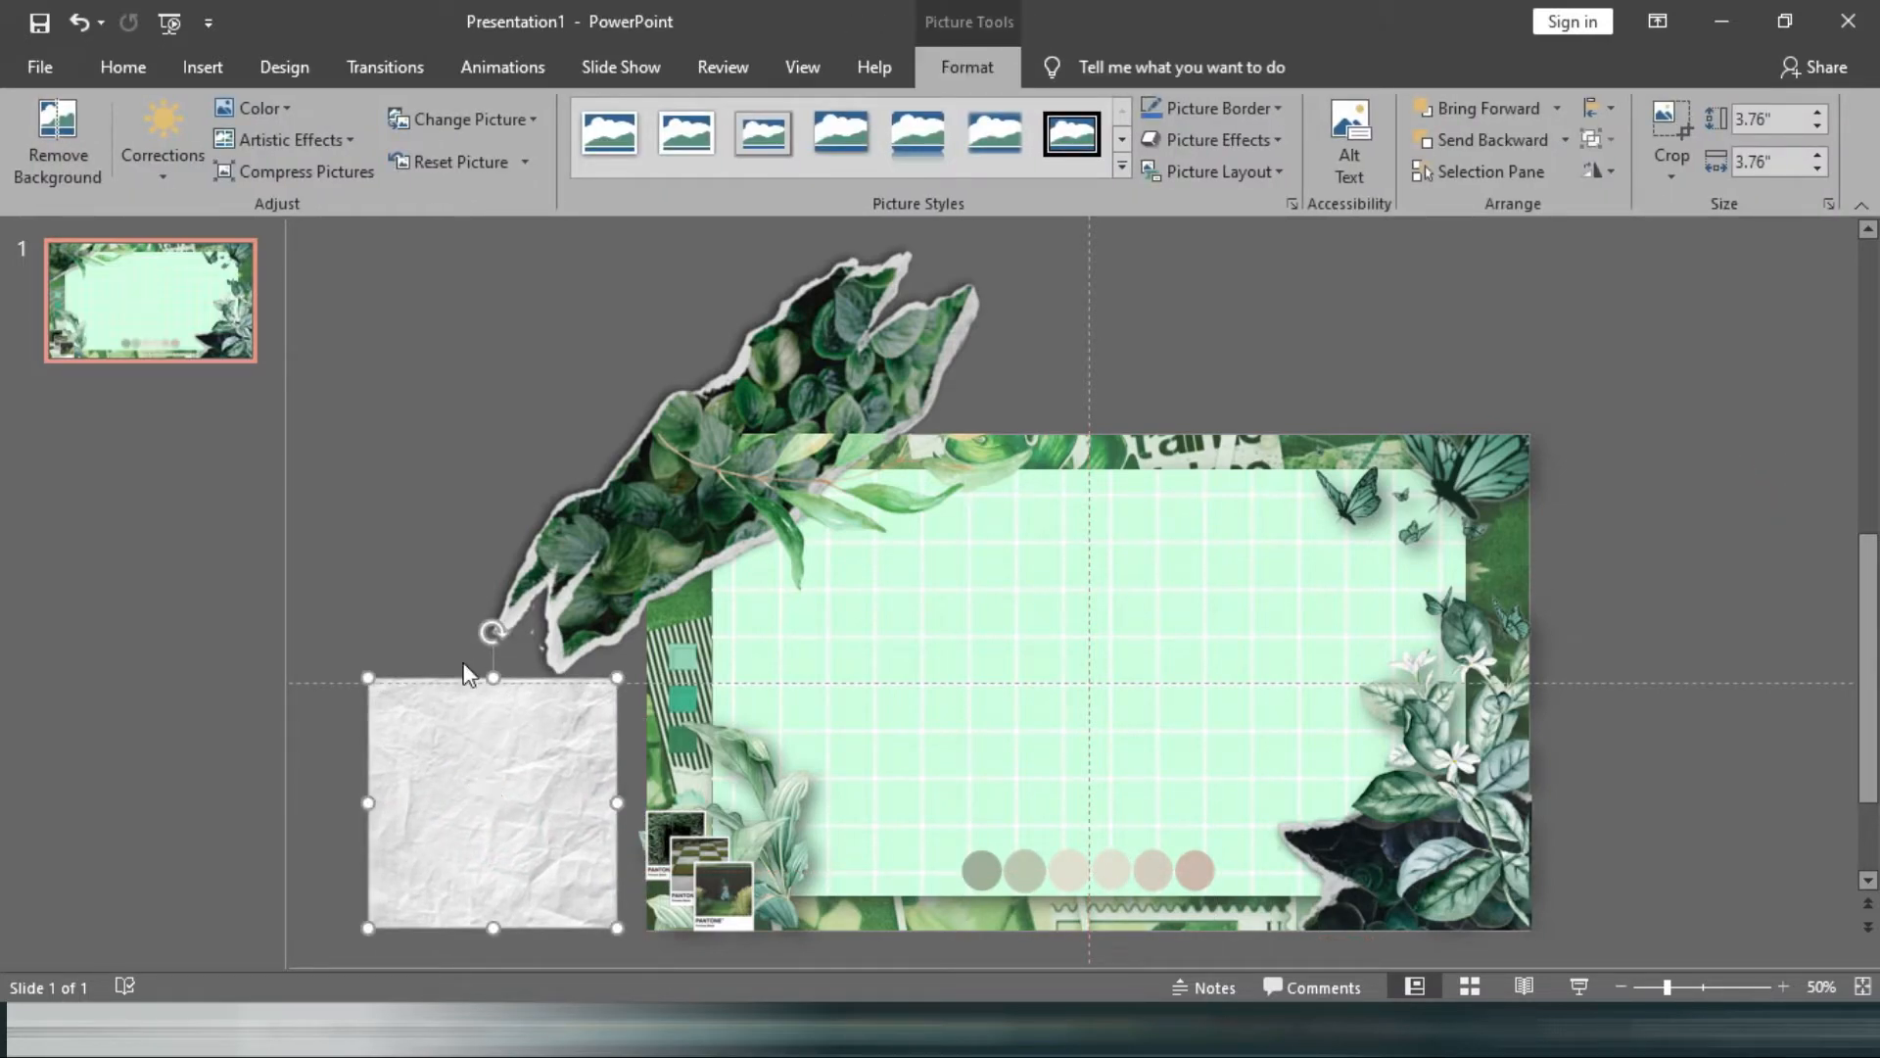
{"action": "left_click", "coordinate": [1476, 113]}
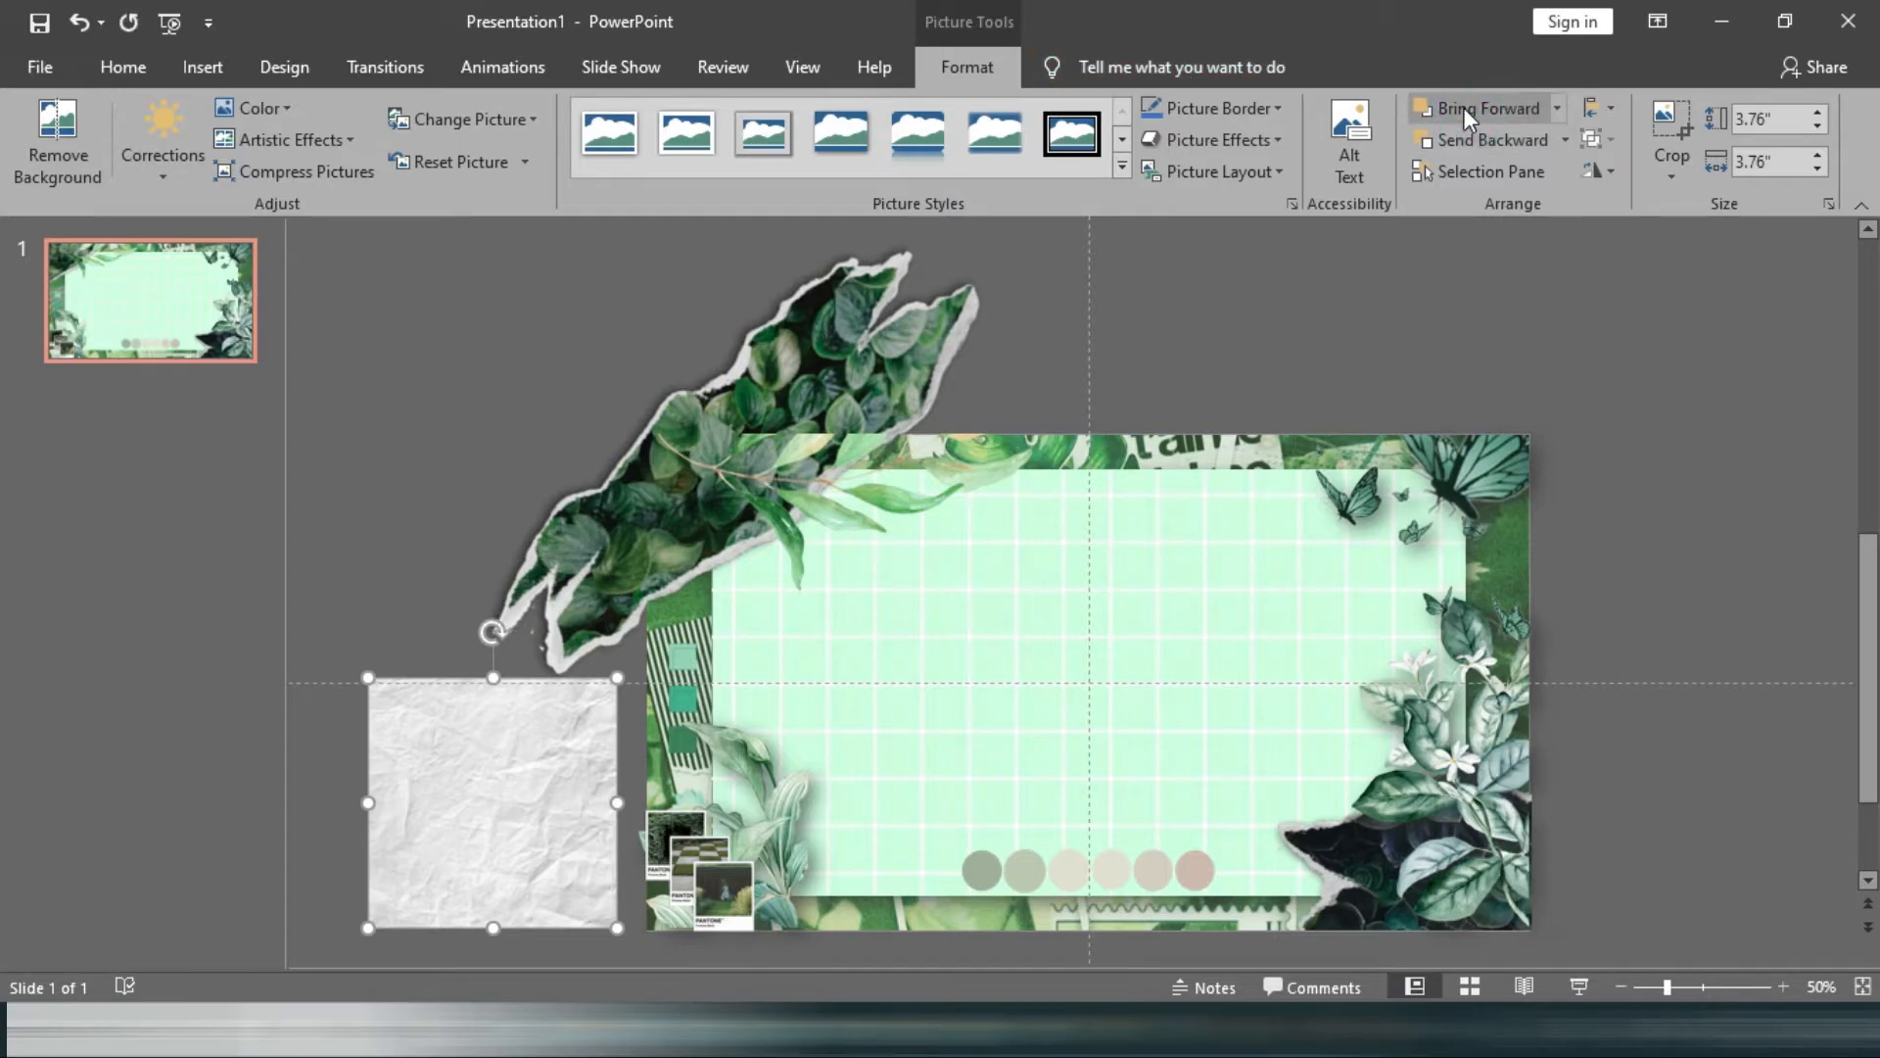
{"action": "left_click_drag", "start_coordinate": [504, 755], "coordinate": [1100, 663]}
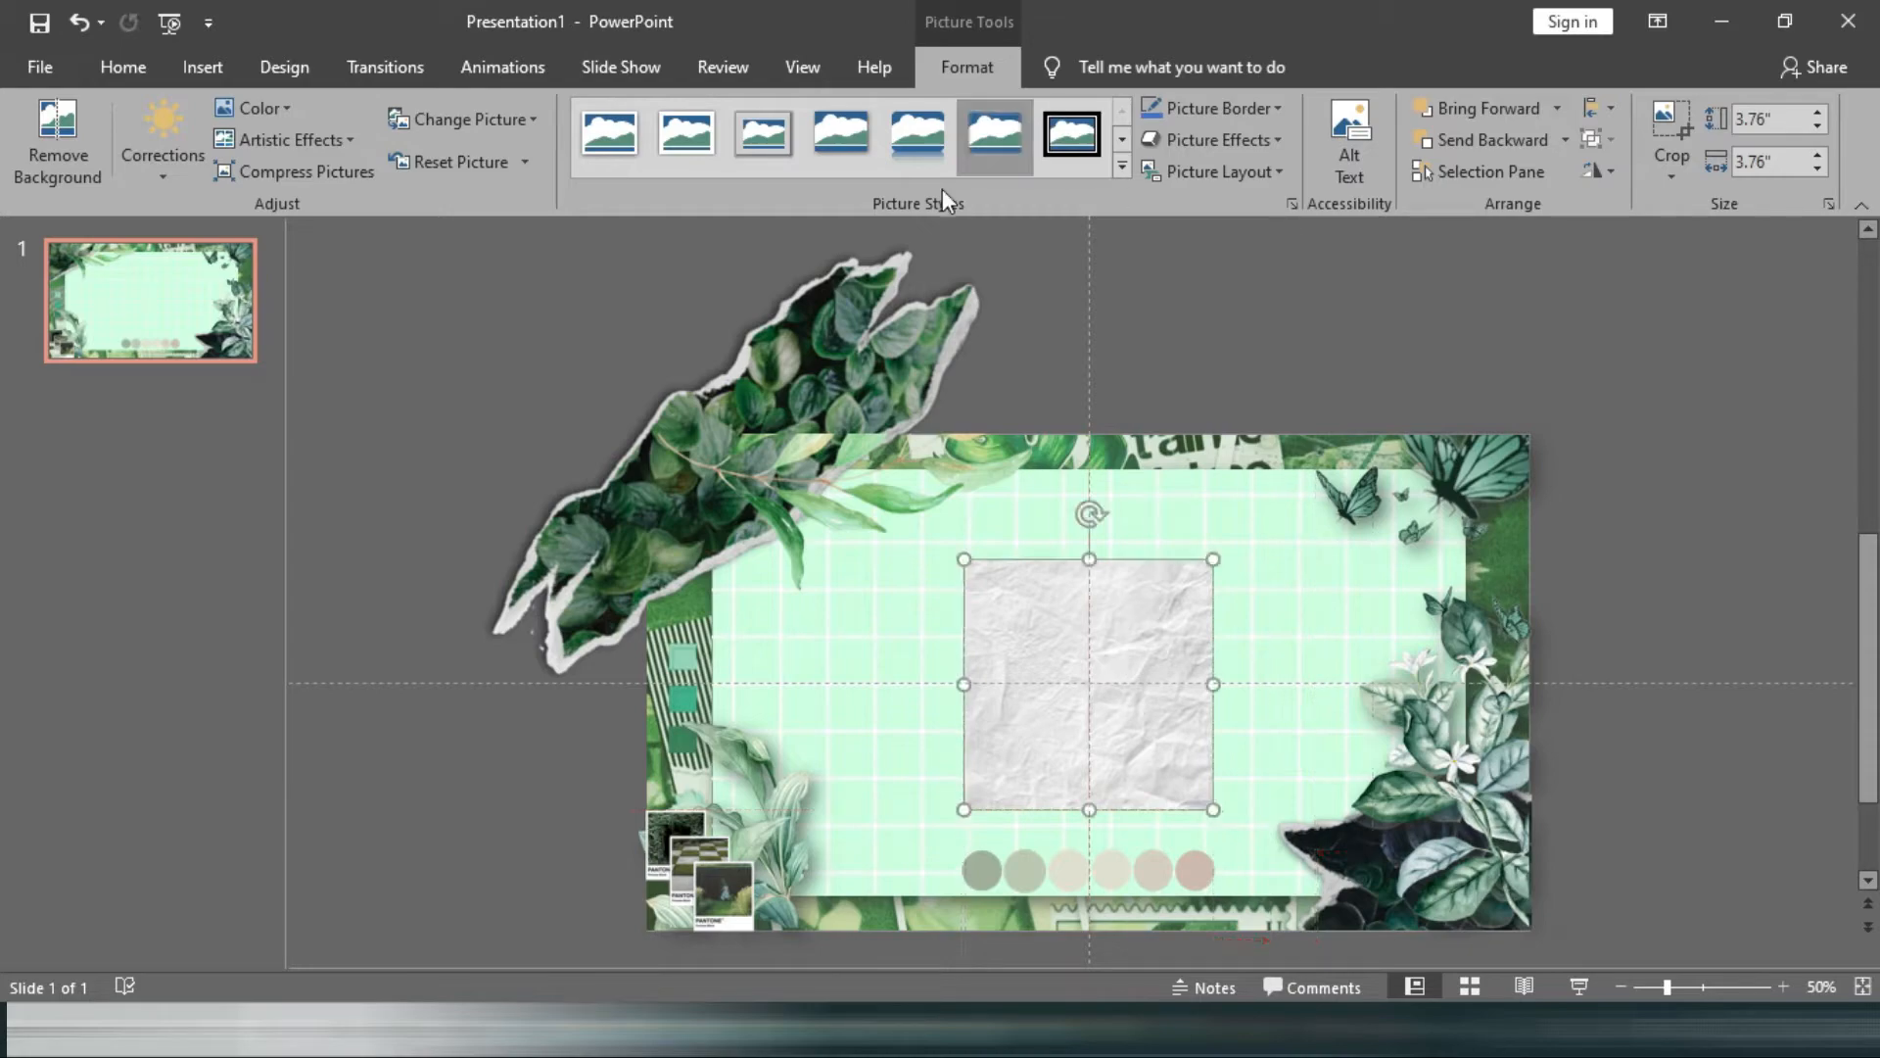
{"action": "left_click", "coordinate": [844, 133]}
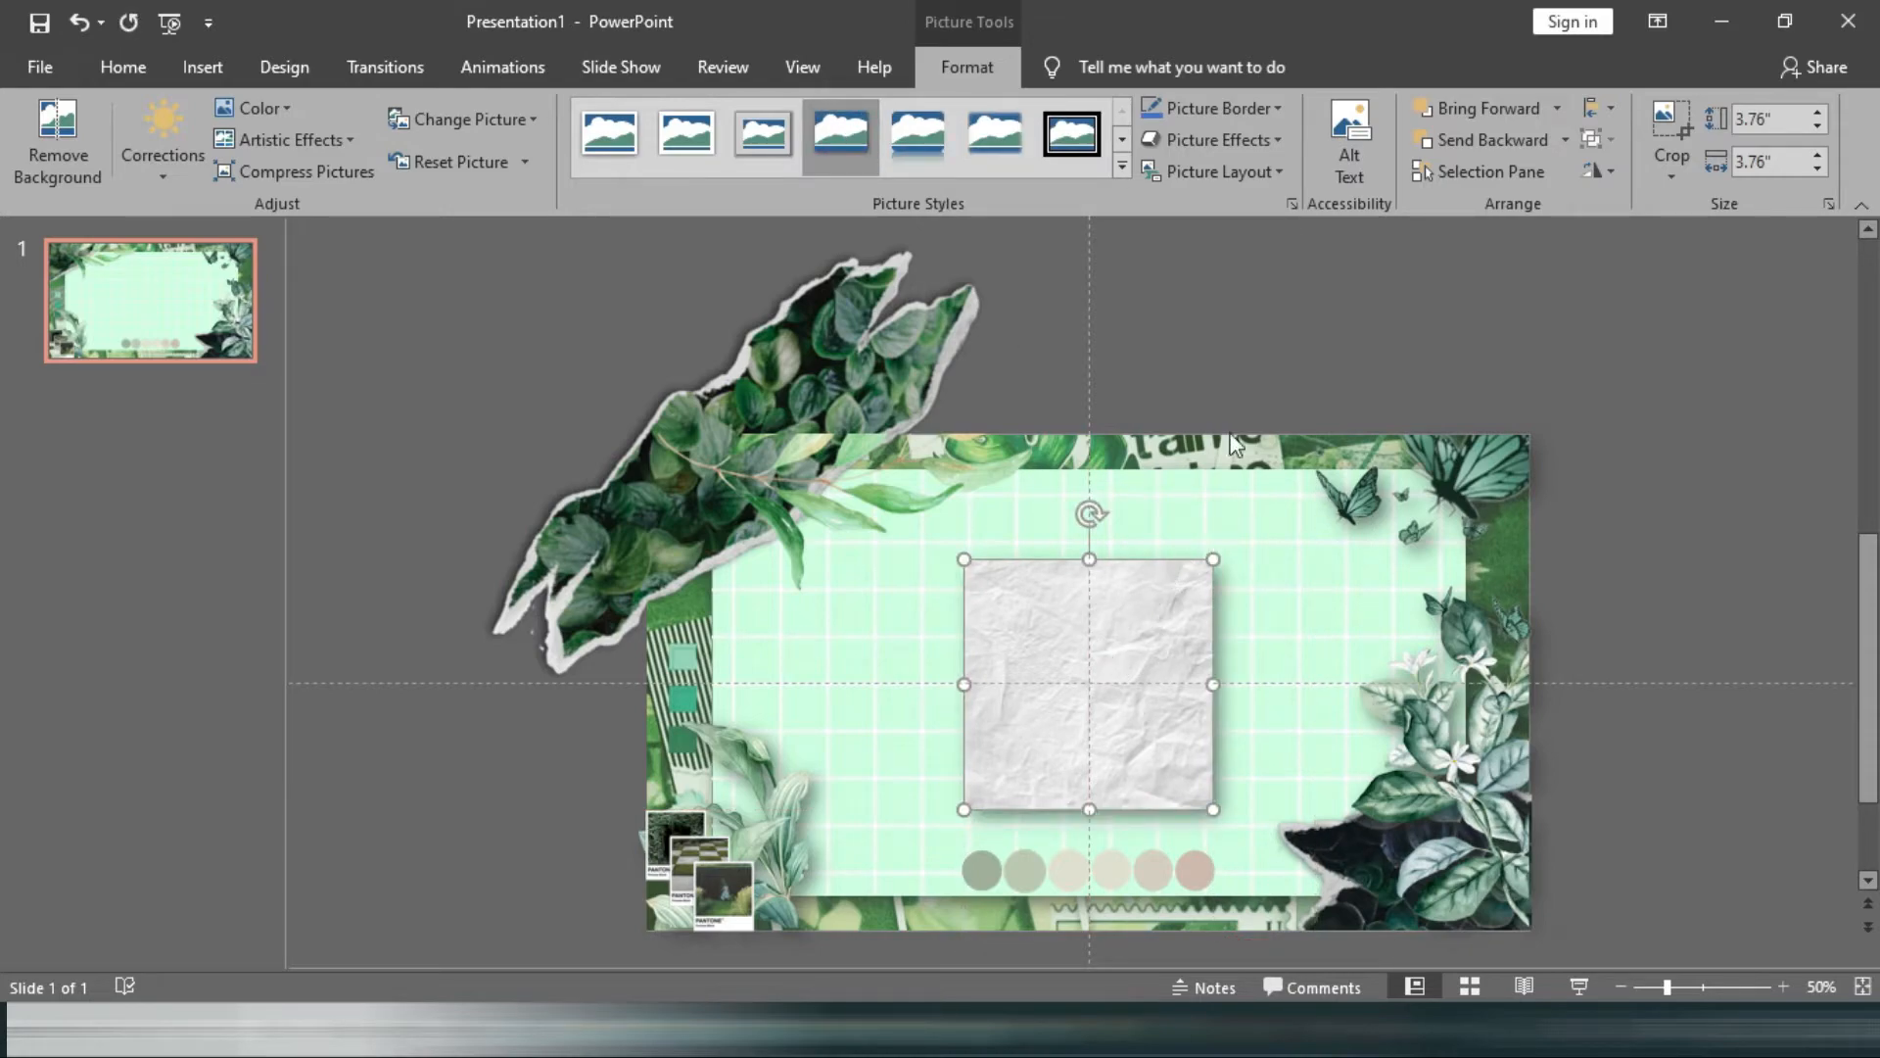
Crop the lower part off the crumpled paper so it is 2.03 inches high.
{"action": "left_click", "coordinate": [1676, 110]}
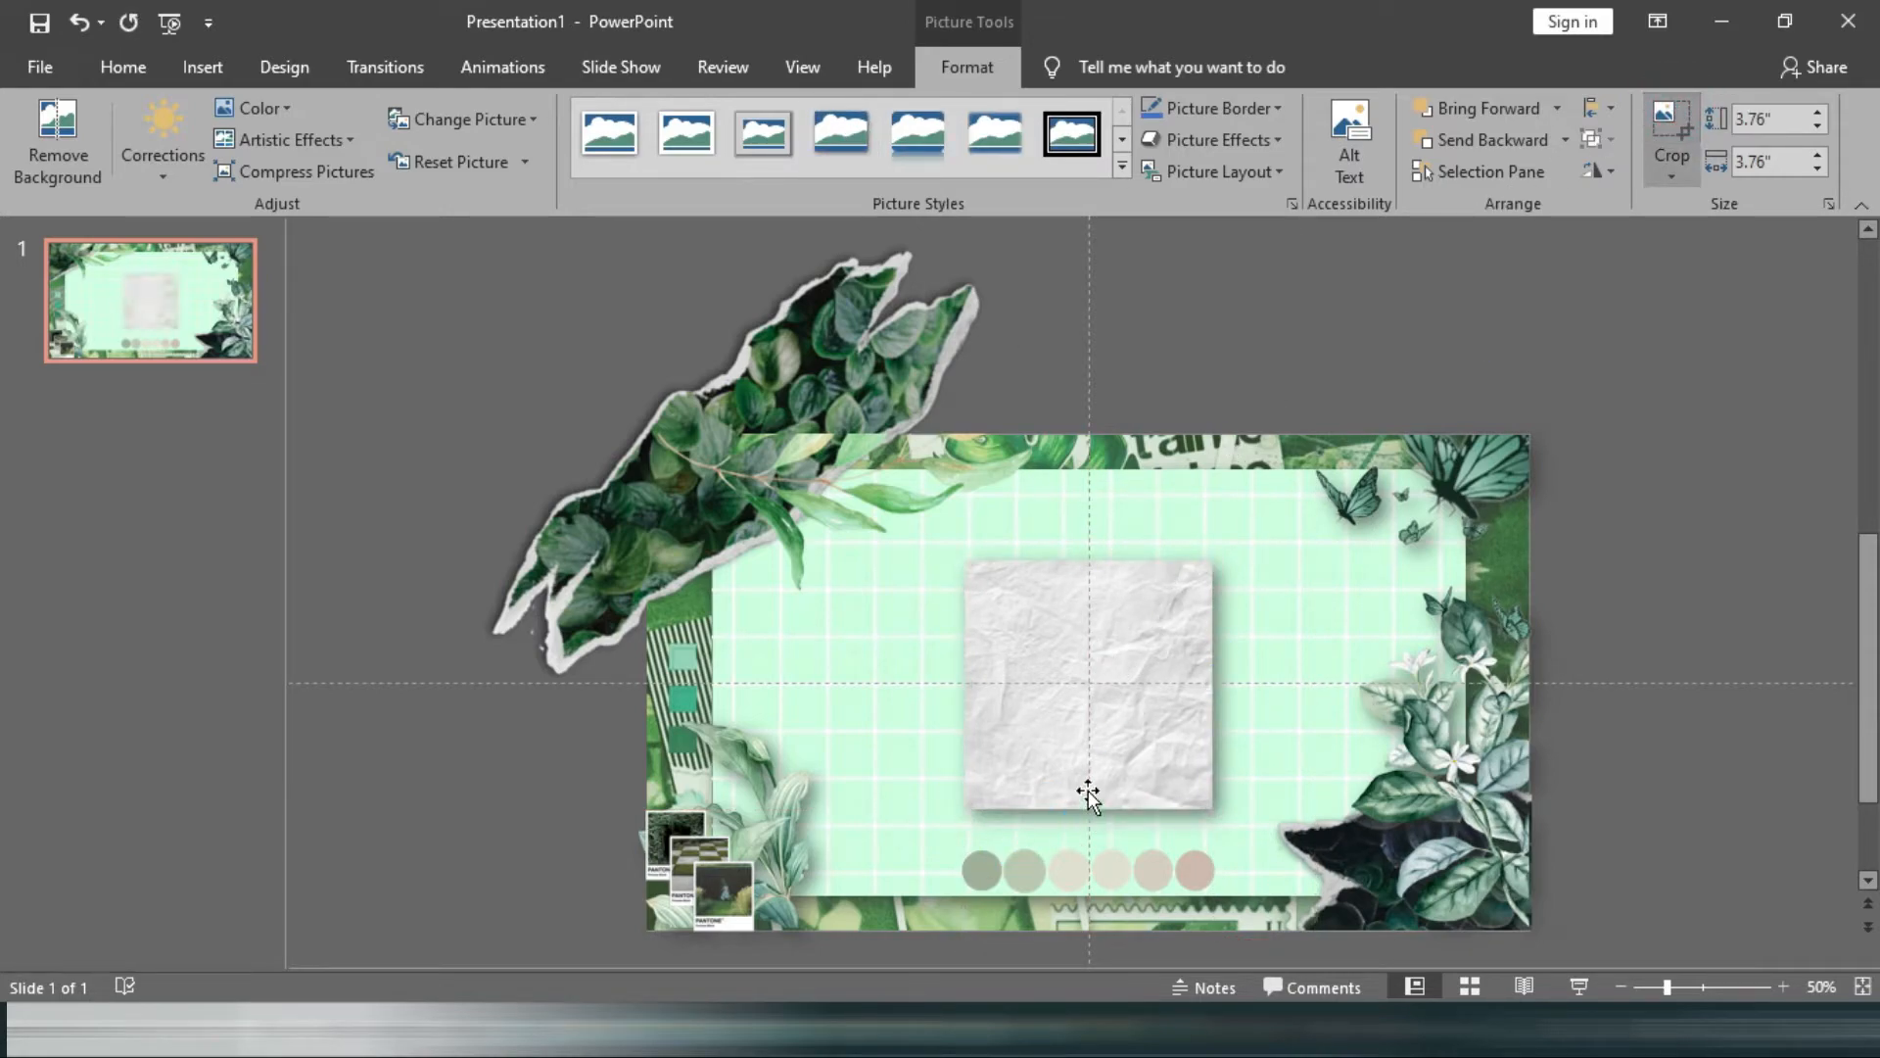
{"action": "left_click_drag", "start_coordinate": [1085, 805], "coordinate": [1116, 601]}
{"action": "left_click", "coordinate": [1116, 632]}
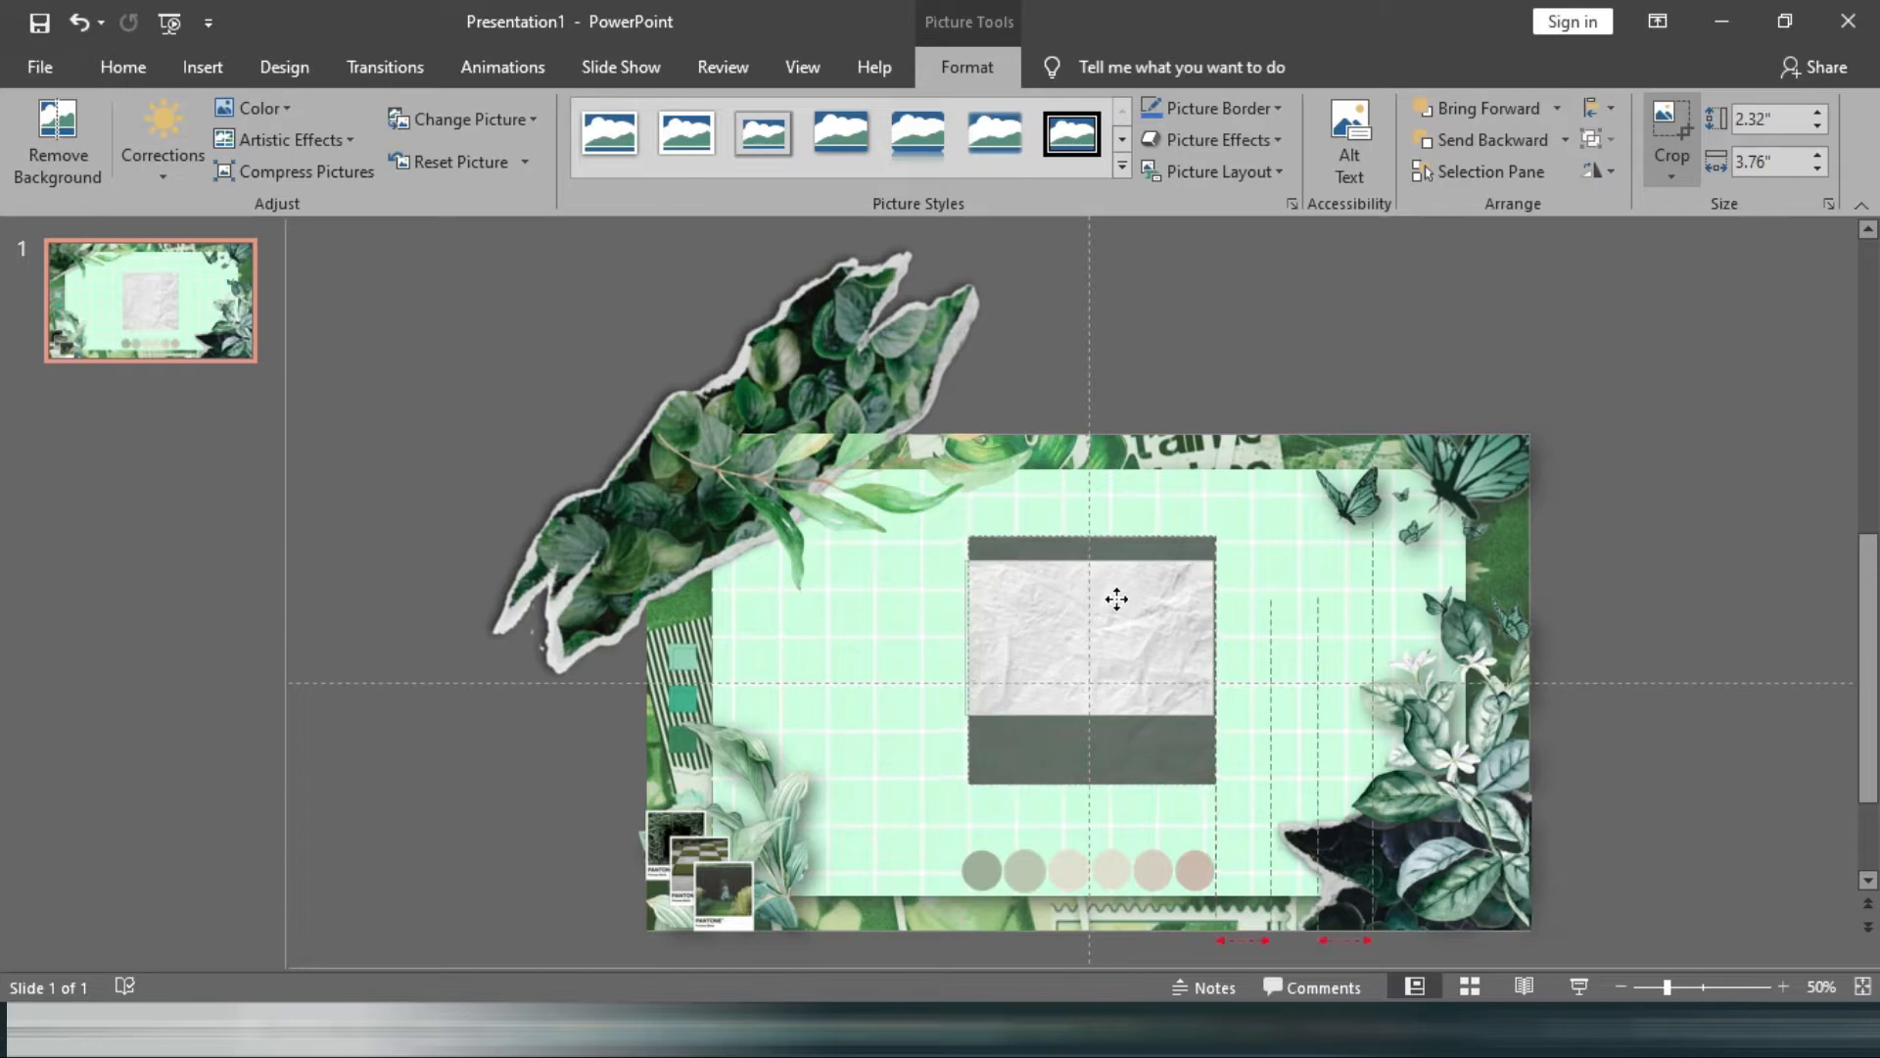
{"action": "key", "text": "ctrl+z"}
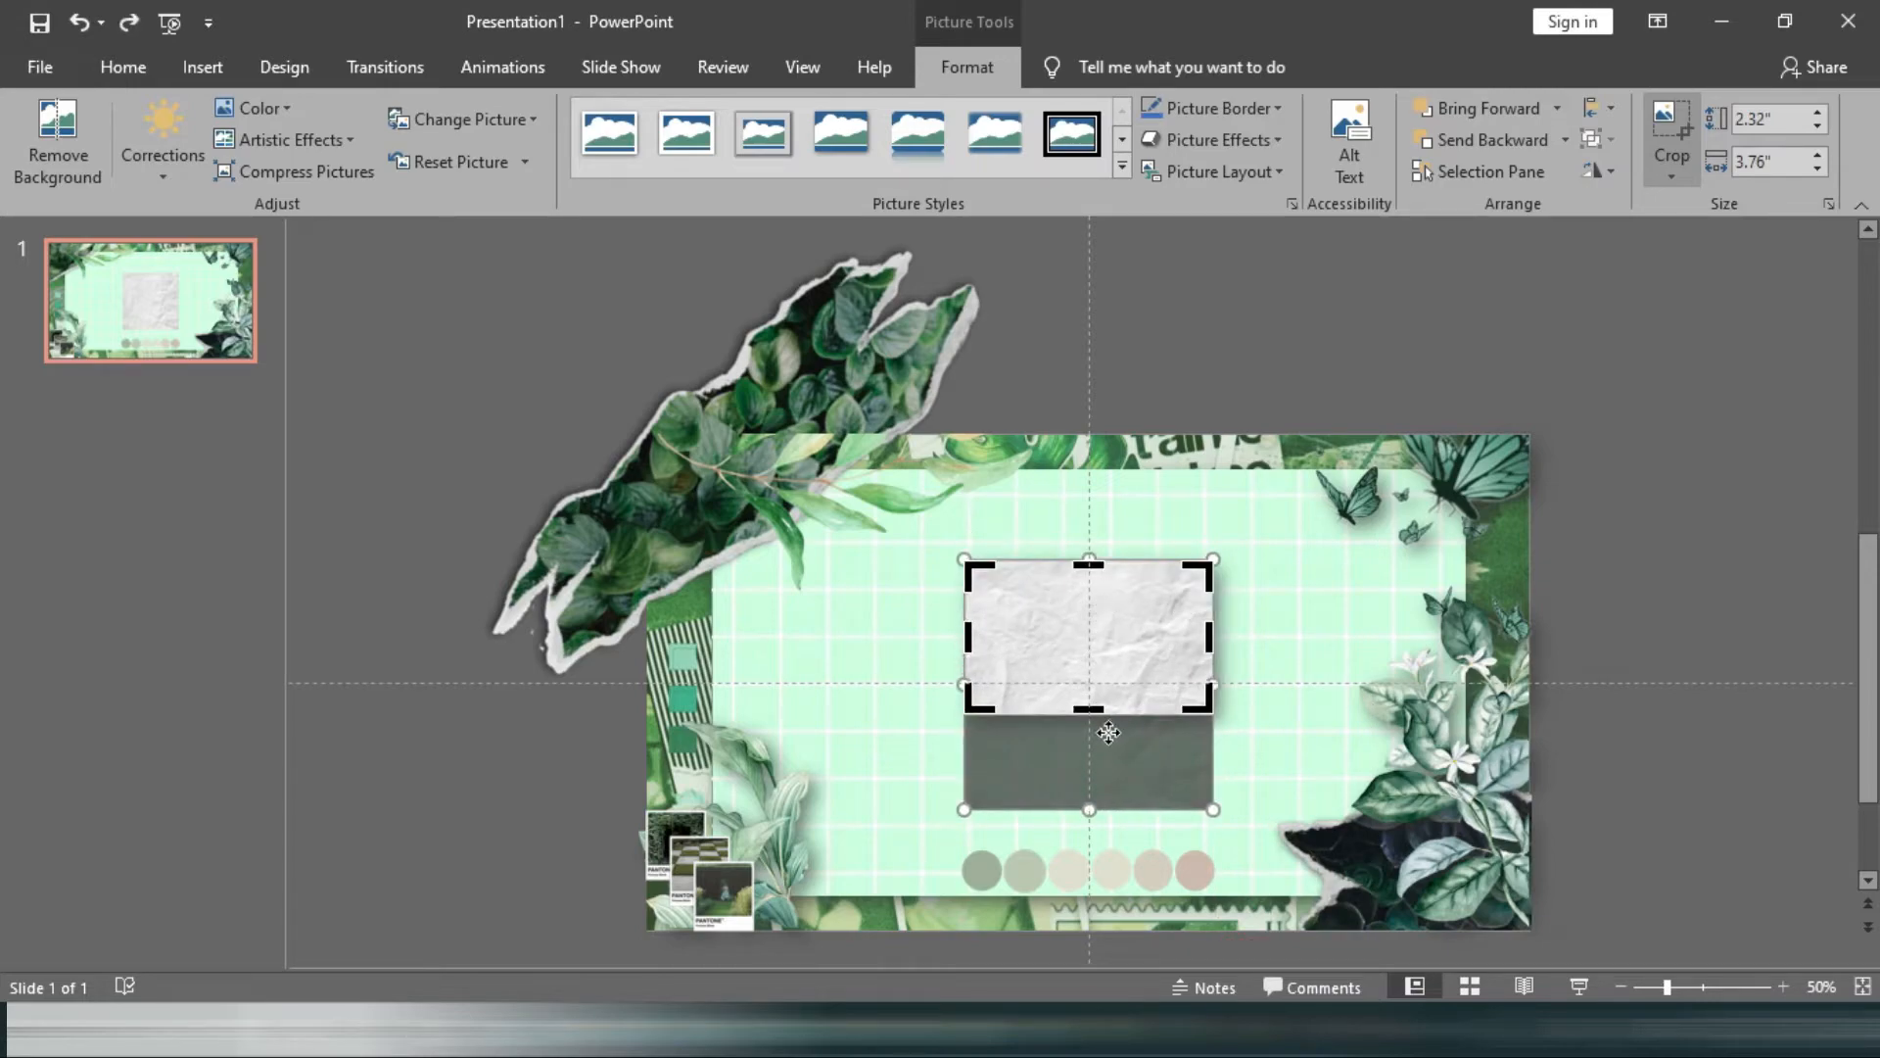
{"action": "left_click_drag", "start_coordinate": [1089, 709], "coordinate": [1089, 691]}
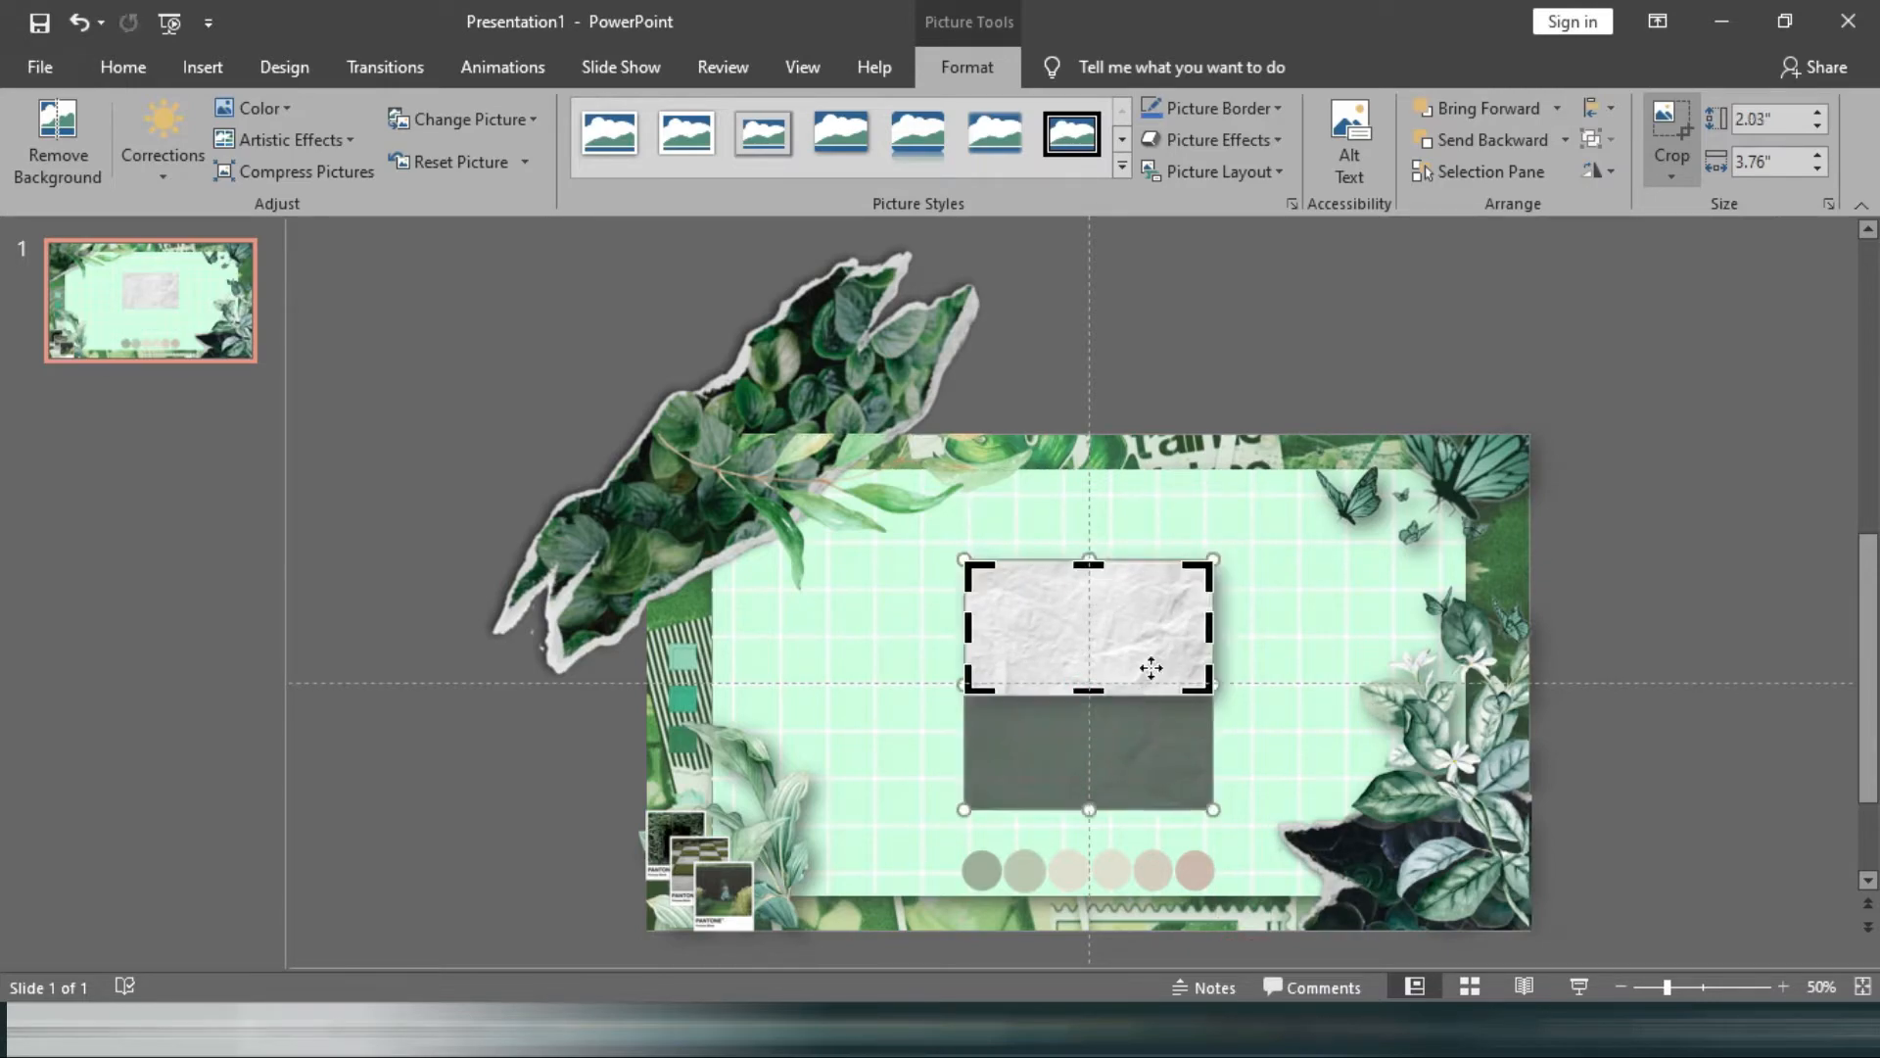
{"action": "left_click", "coordinate": [1662, 148]}
Enlarge the cropped paper to 7.89 by 4.26 inches and center it on the grid panel.
{"action": "left_click_drag", "start_coordinate": [1214, 694], "coordinate": [1352, 840]}
{"action": "left_click_drag", "start_coordinate": [1250, 705], "coordinate": [1106, 678]}
{"action": "left_click", "coordinate": [1636, 489]}
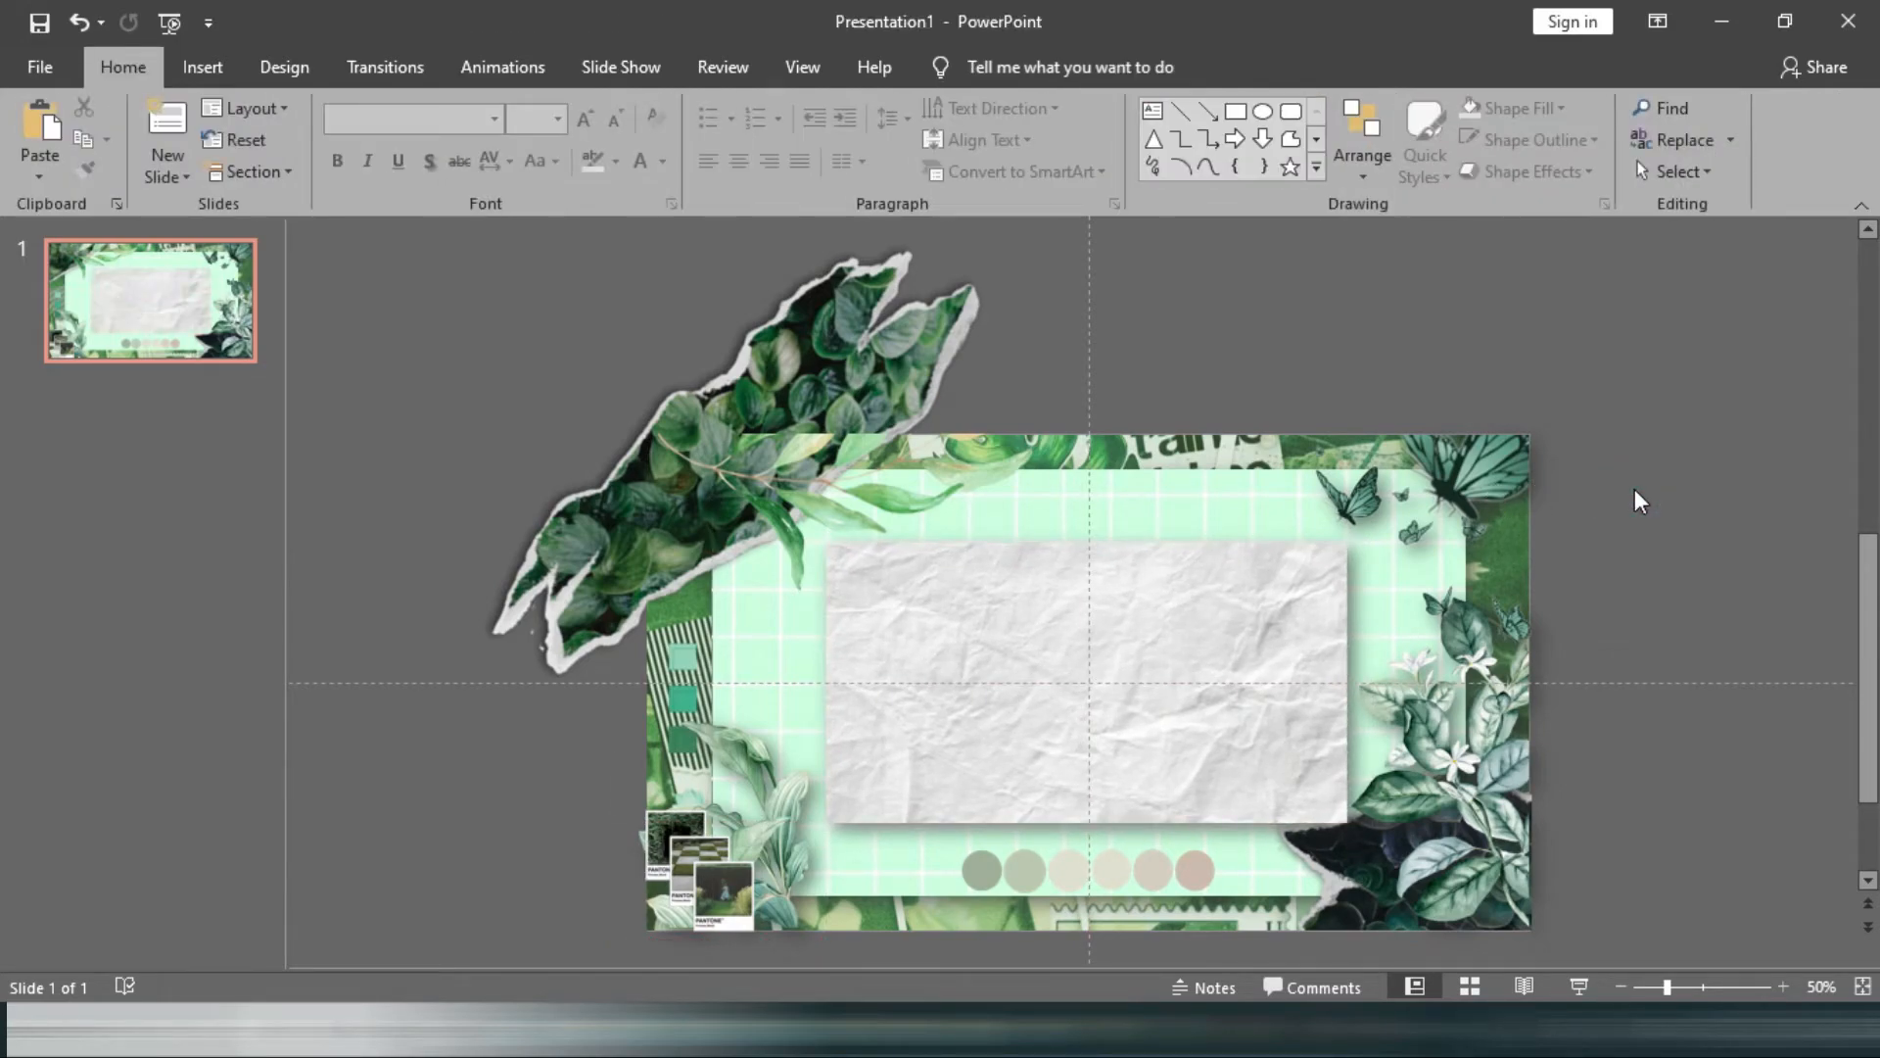
Delete the crumpled paper picture from the slide.
{"action": "left_click", "coordinate": [1151, 612]}
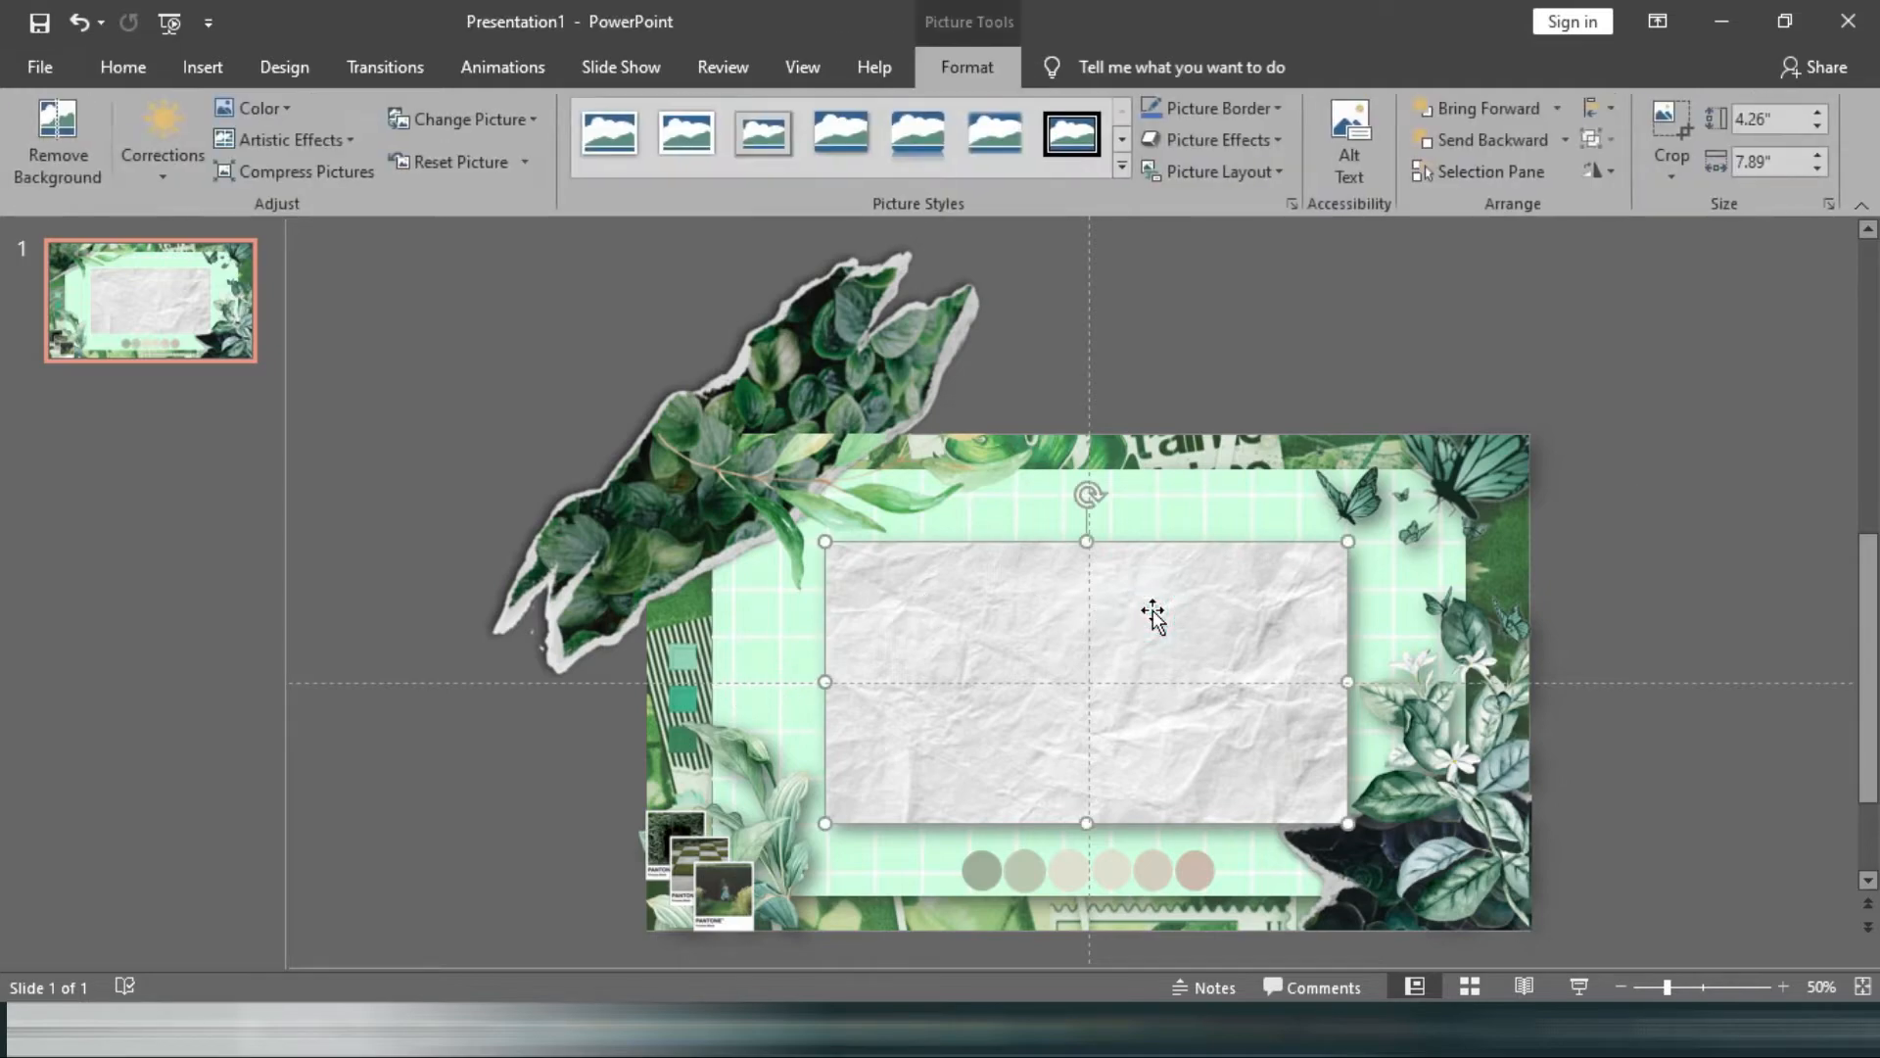
{"action": "key", "text": "Delete"}
Add a text box across the middle of the grid panel with the text "Biology".
{"action": "left_click", "coordinate": [231, 67]}
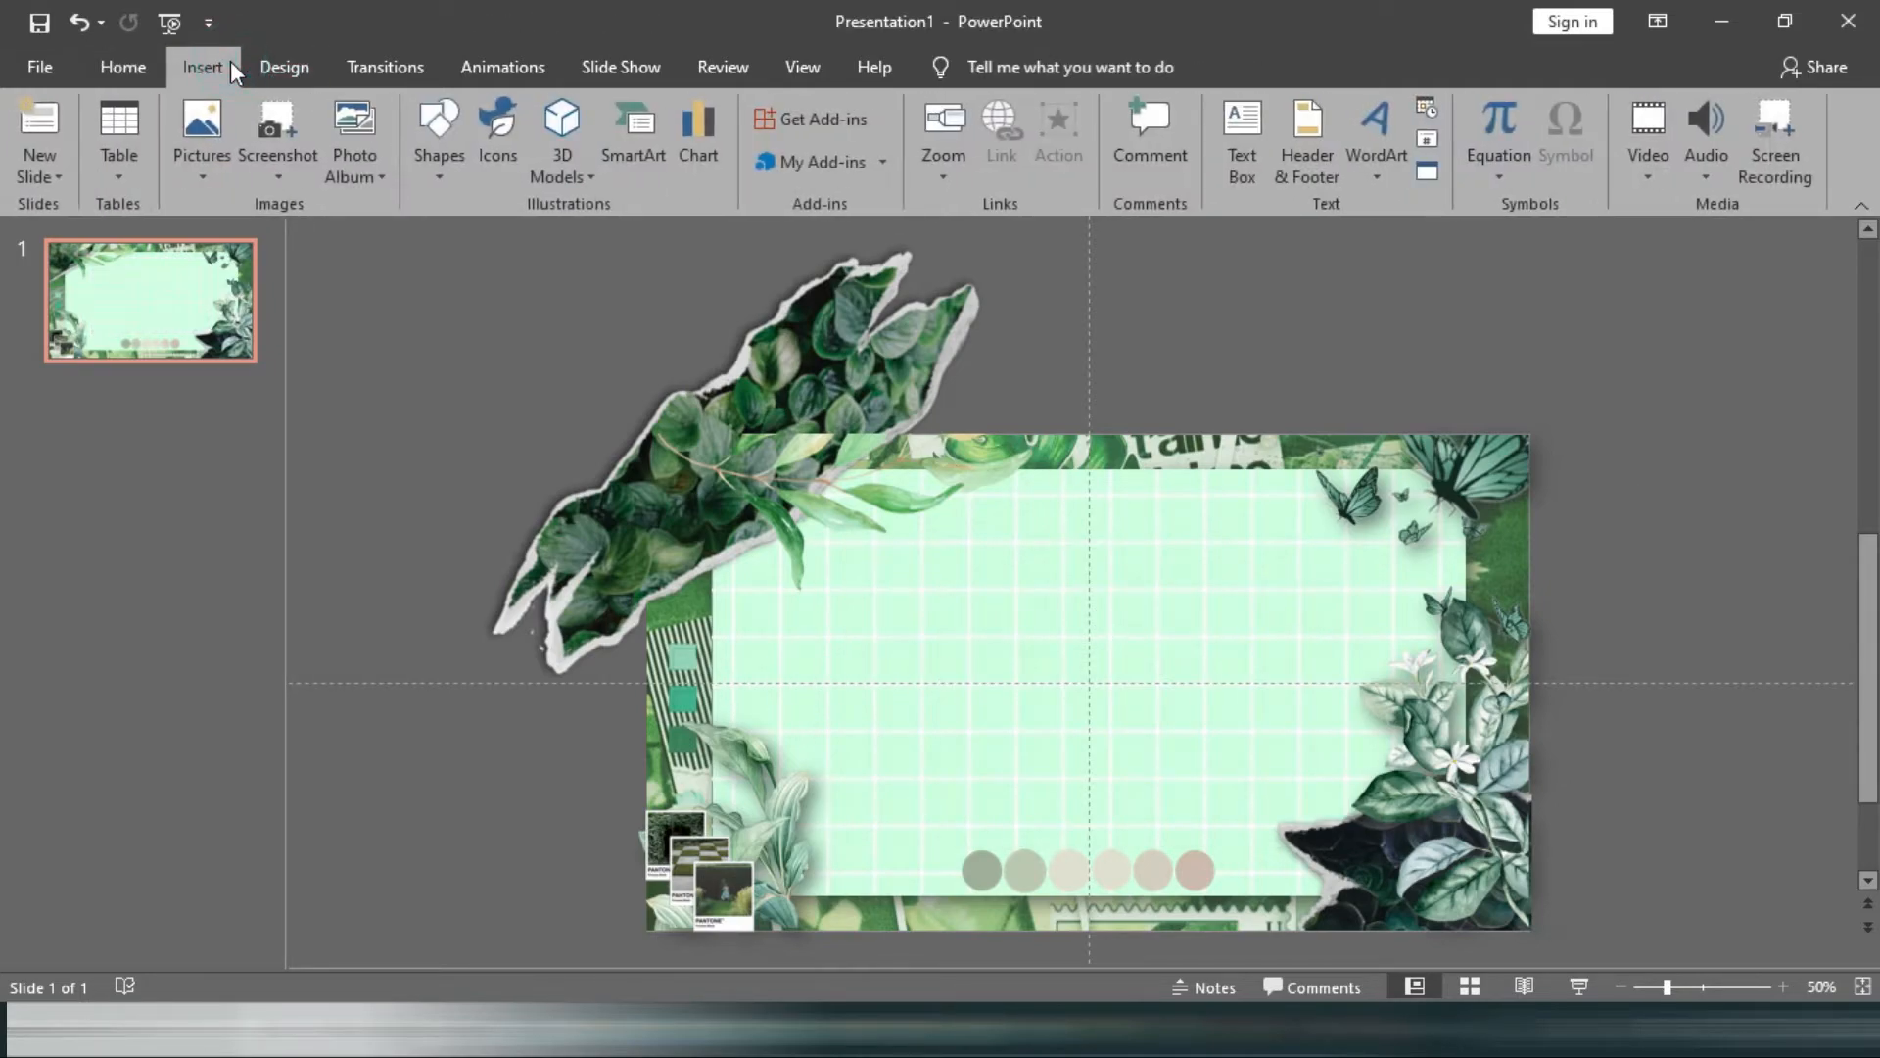
{"action": "left_click", "coordinate": [1239, 142]}
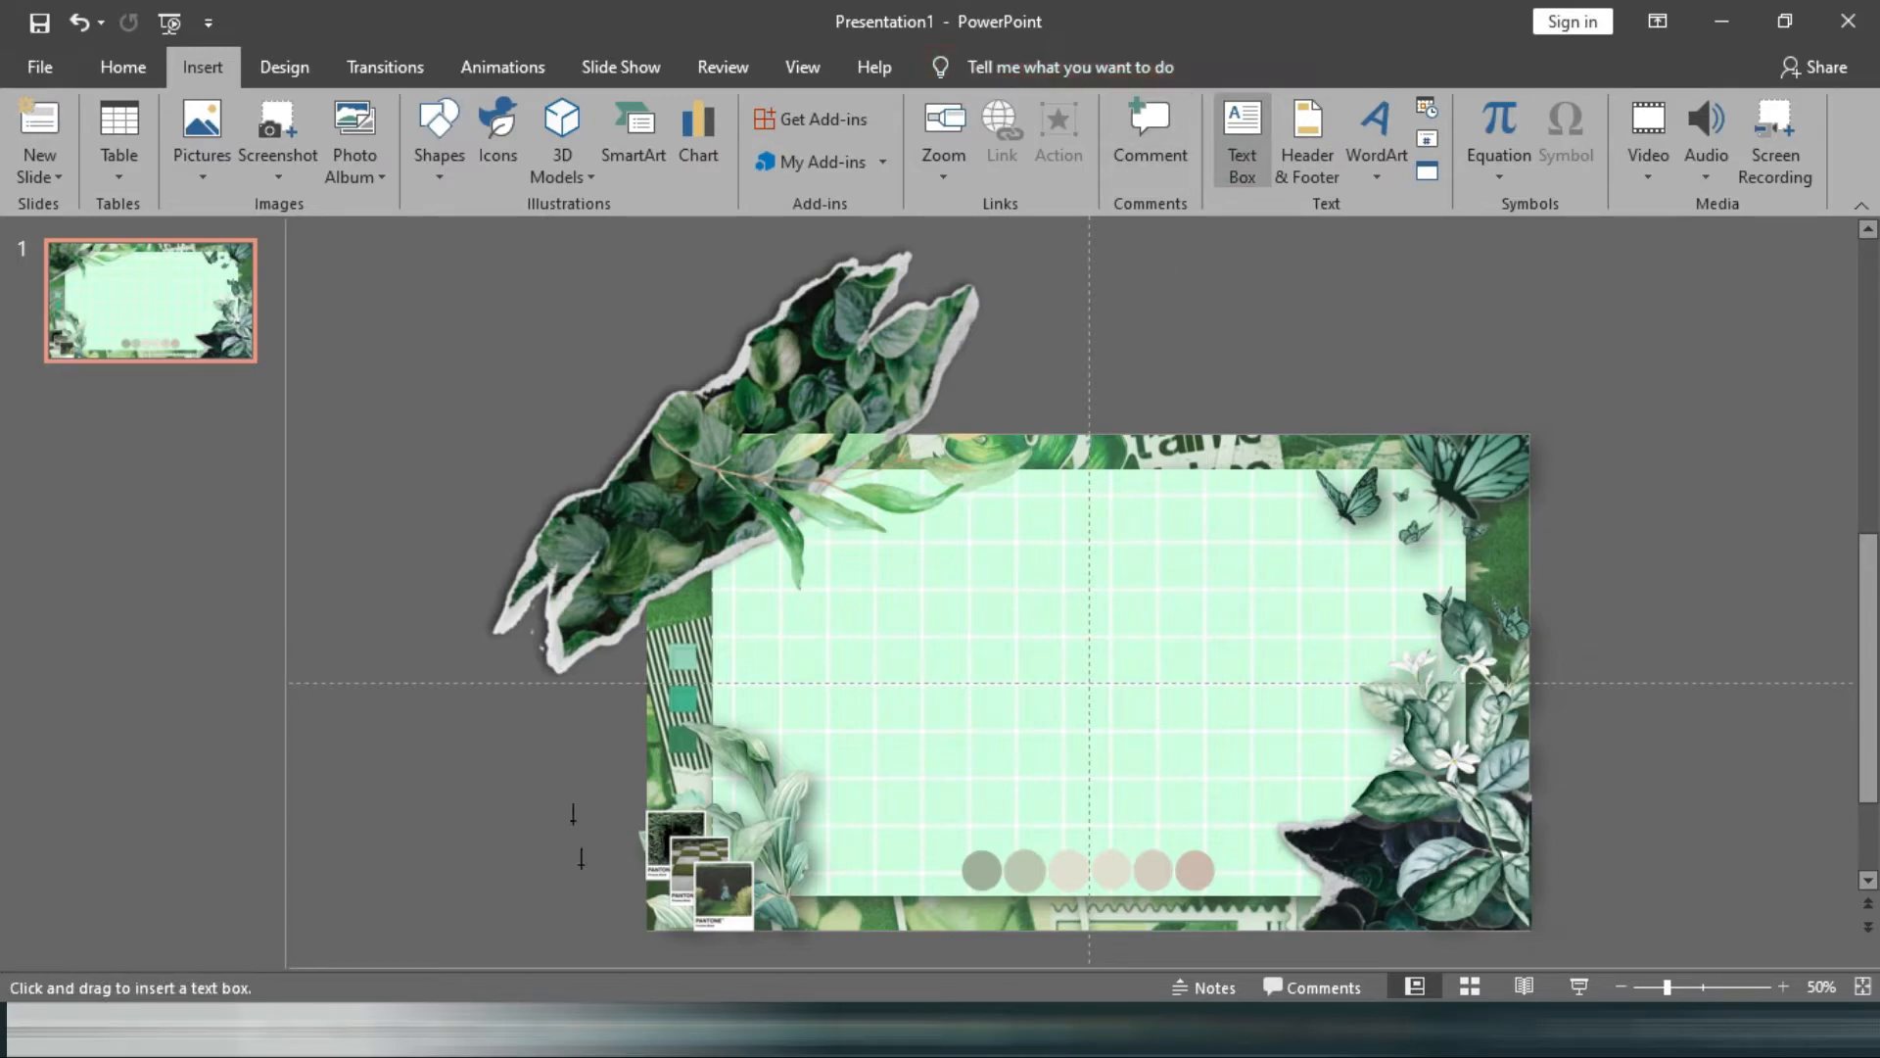
{"action": "left_click_drag", "start_coordinate": [912, 599], "coordinate": [1309, 734]}
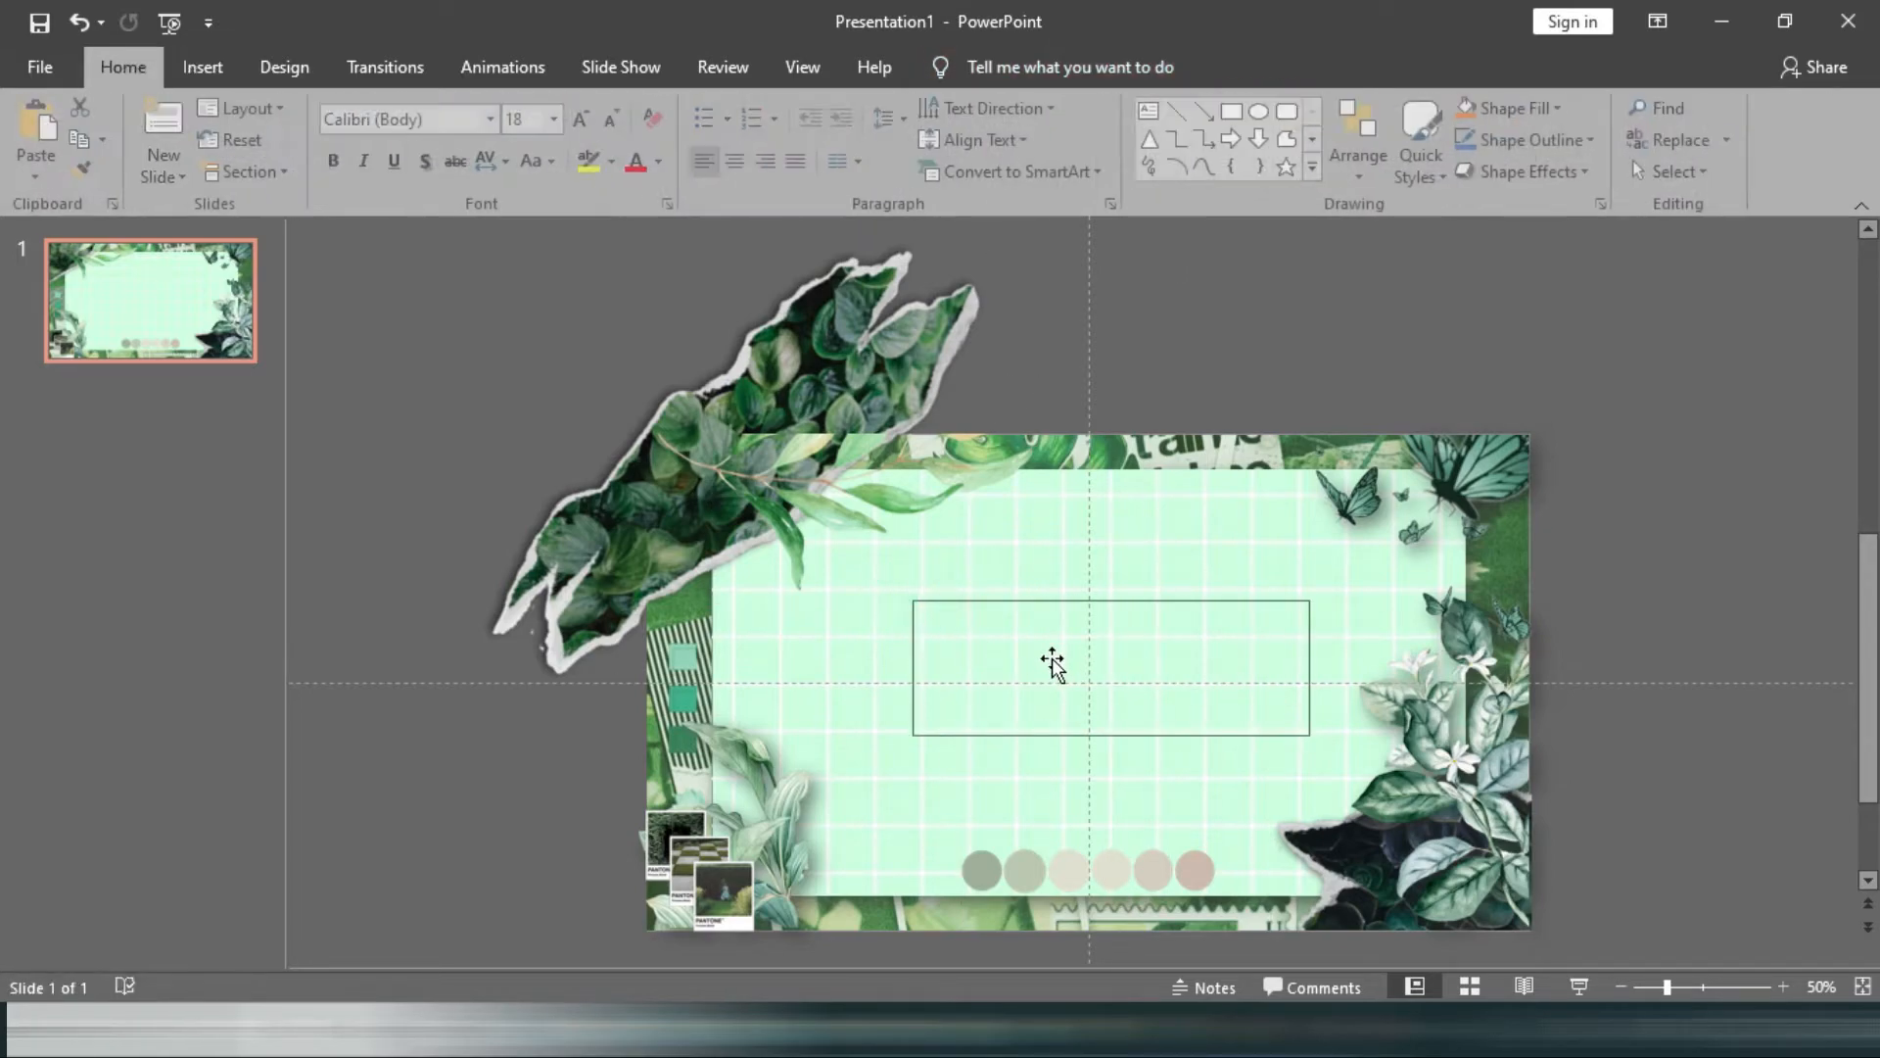
{"action": "type", "text": "Biology"}
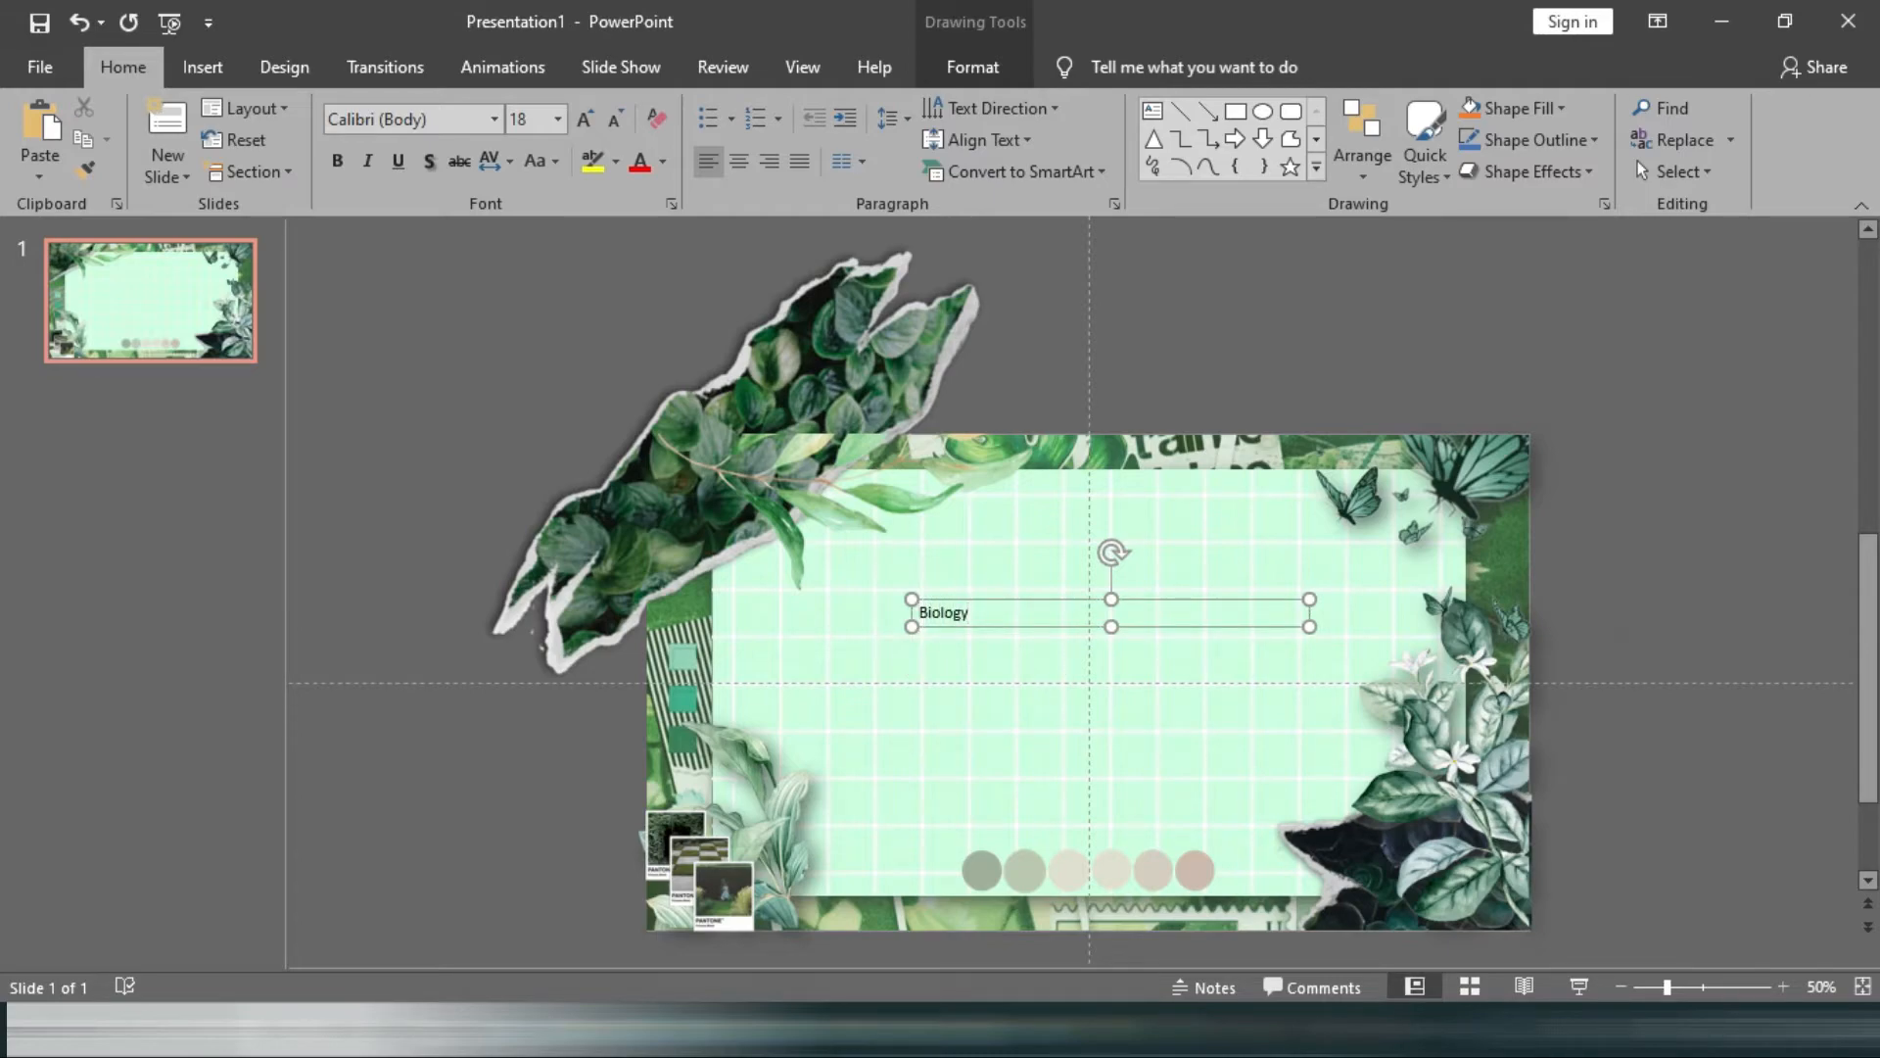
Try the Charlotte and Hey August fonts on the Biology text.
{"action": "key", "text": "ctrl+a"}
{"action": "left_click", "coordinate": [498, 121]}
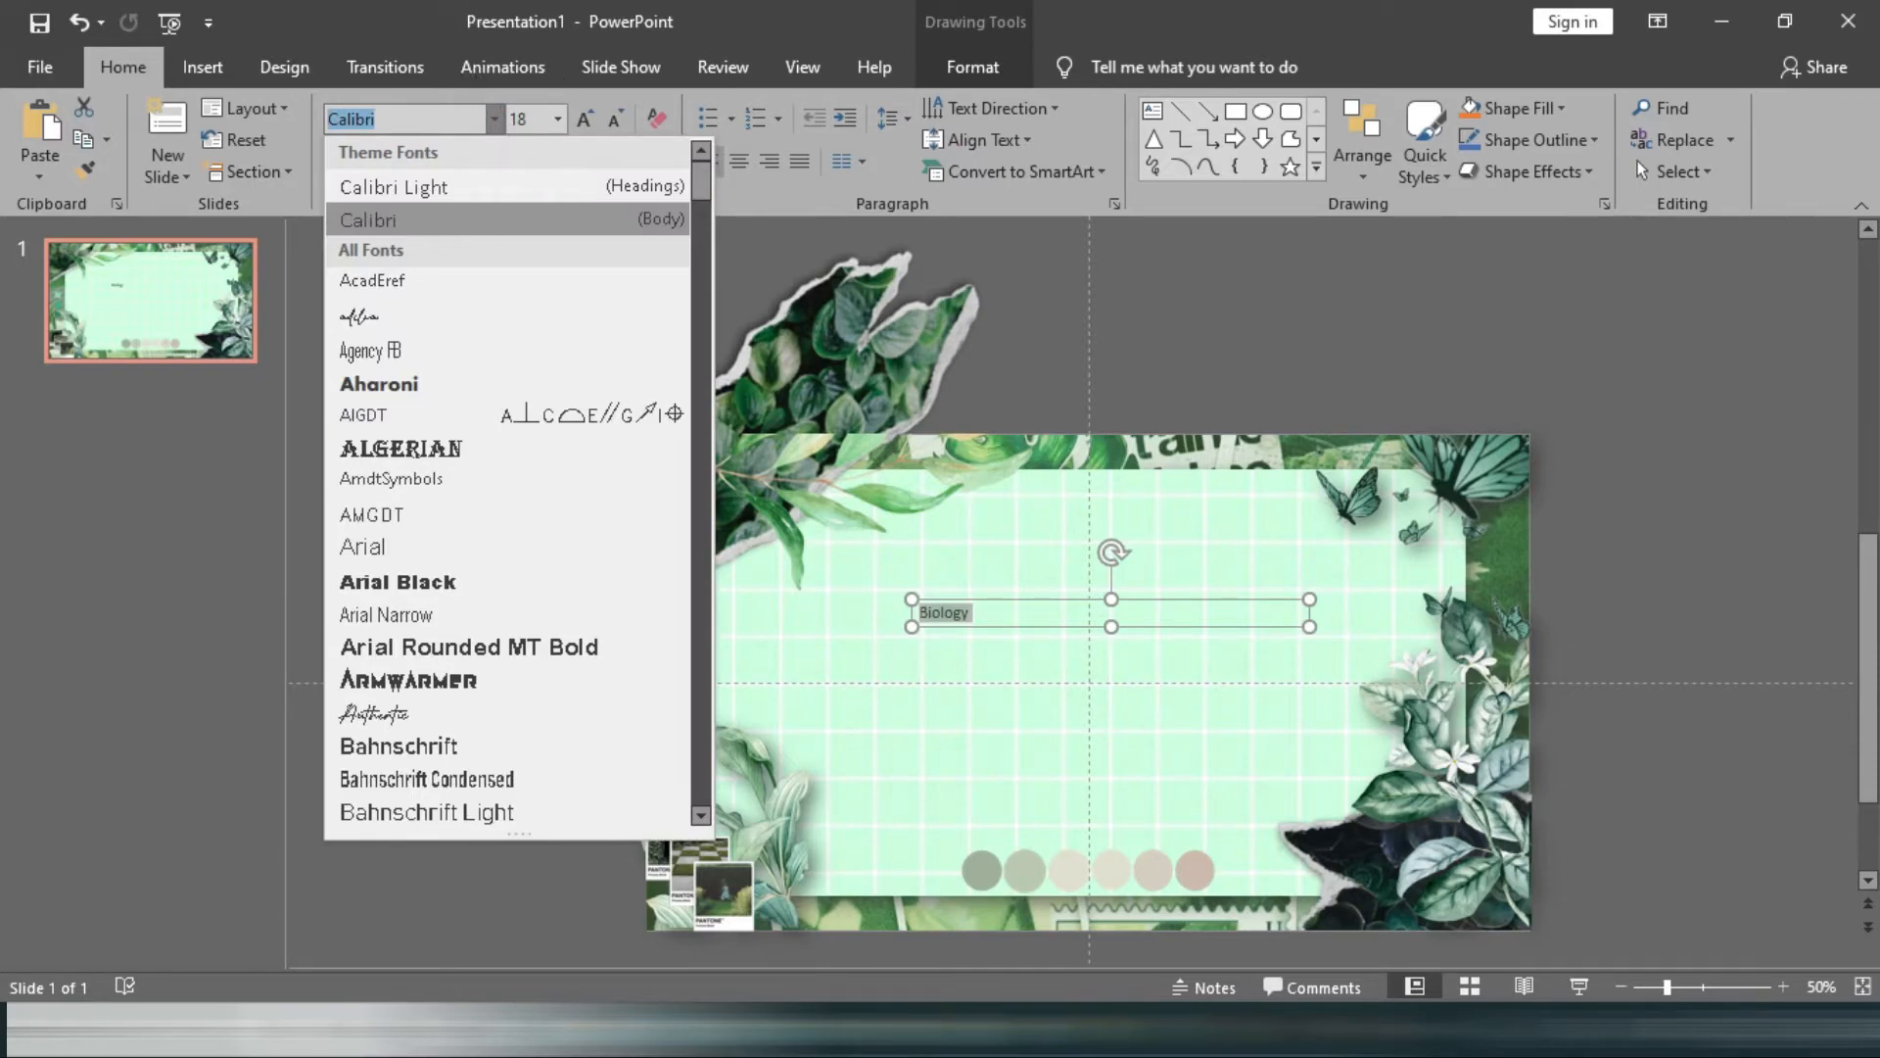
{"action": "type", "text": "Charlotte"}
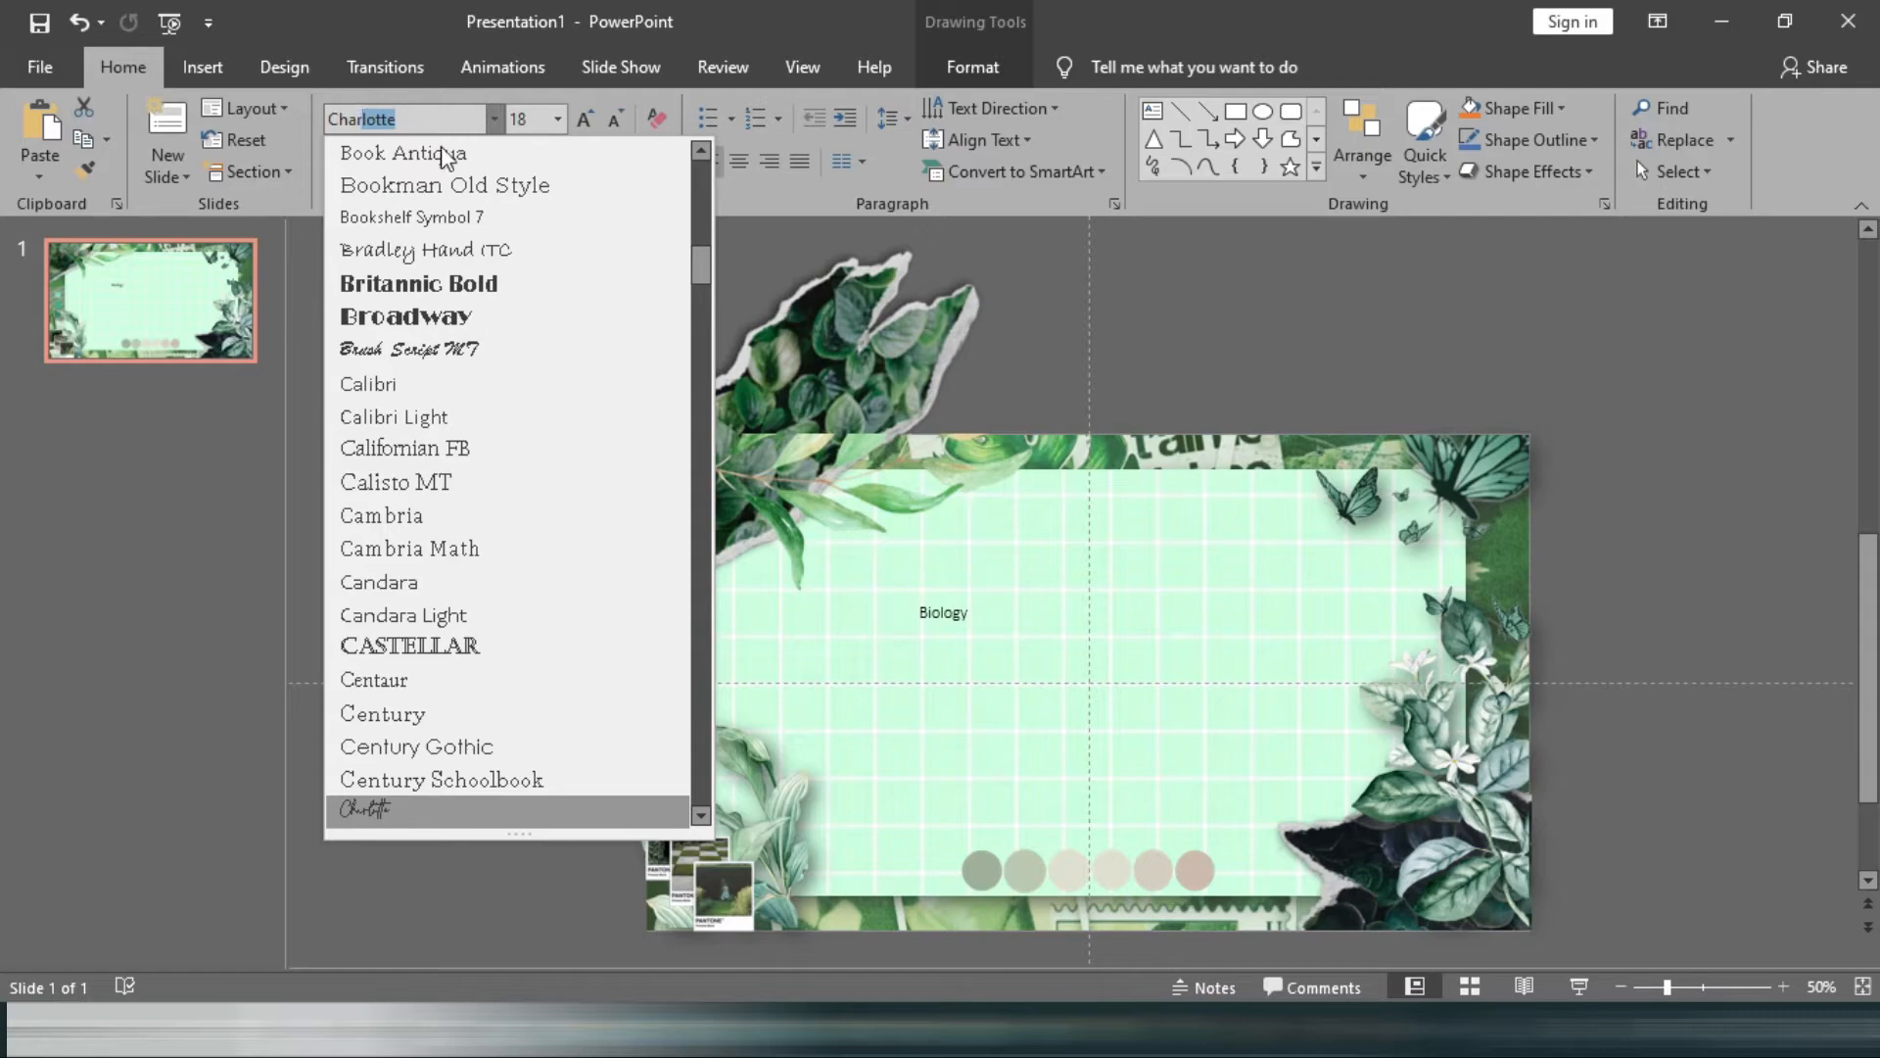
{"action": "left_click", "coordinate": [391, 808]}
{"action": "type", "text": "Hey August"}
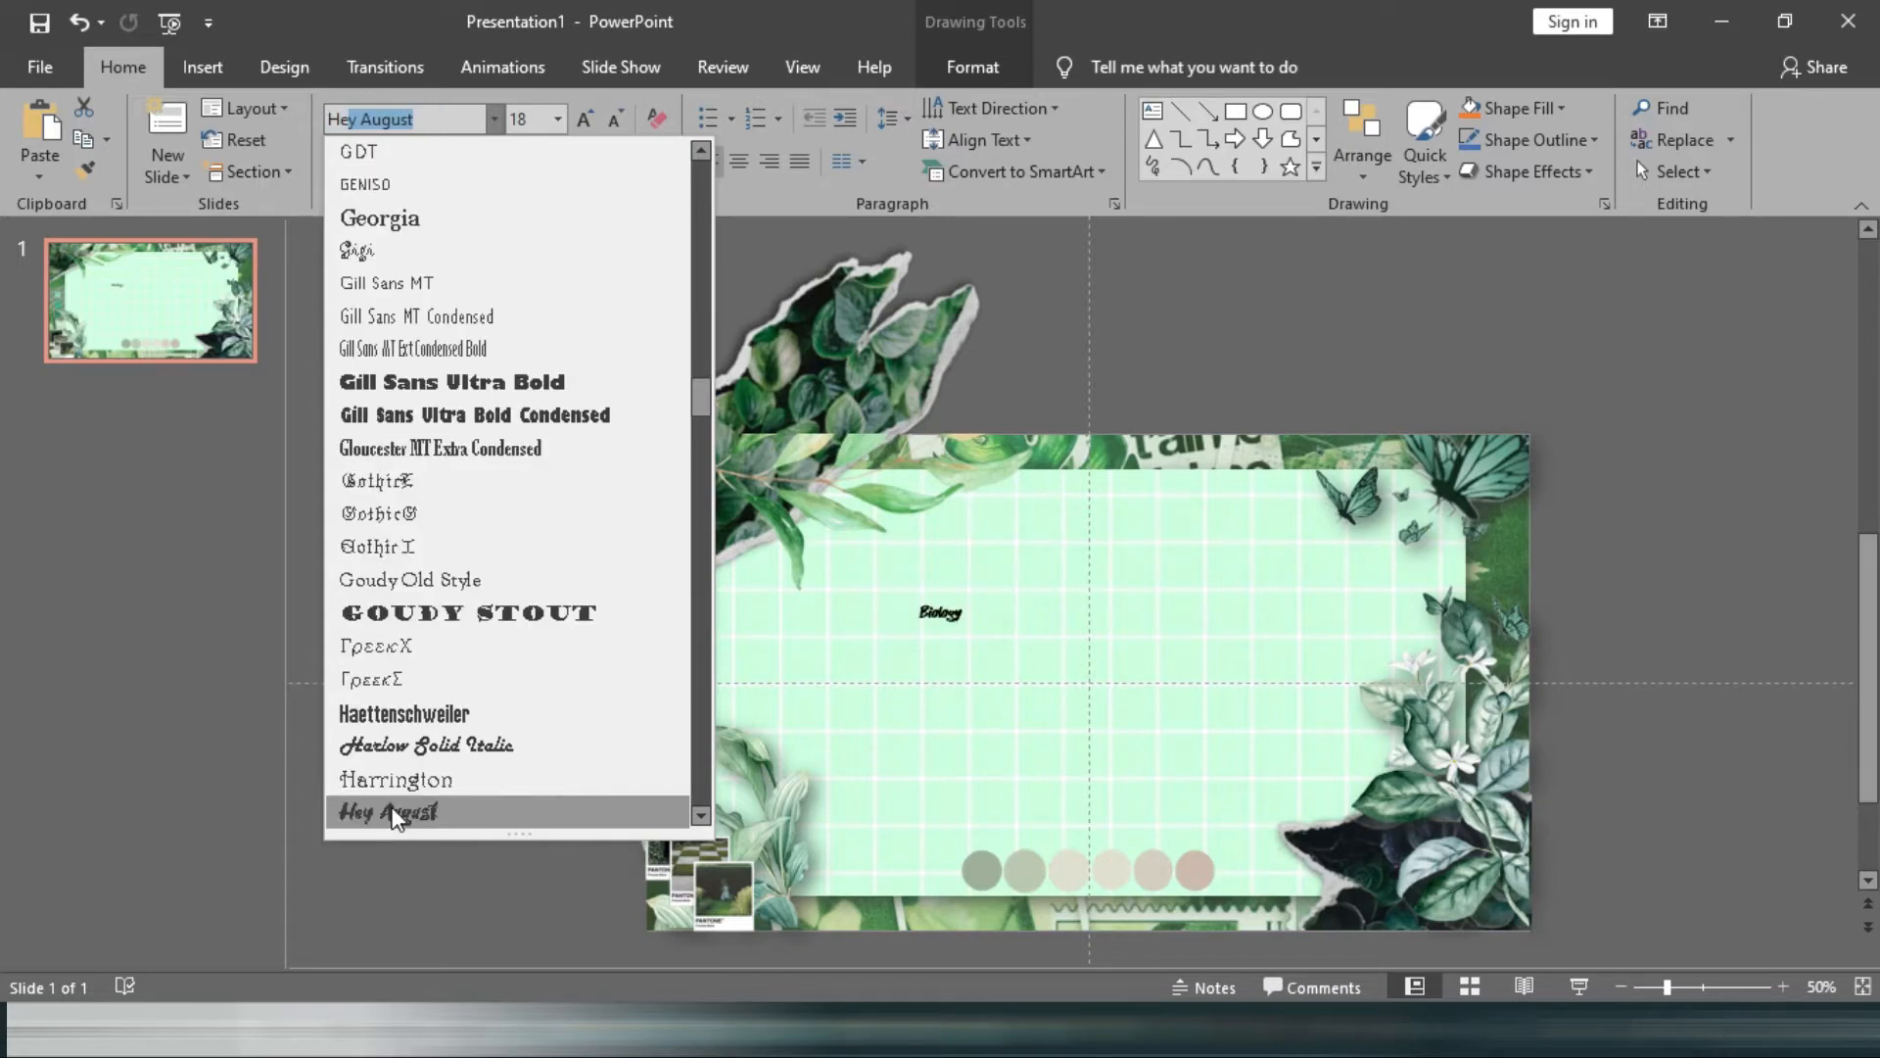
{"action": "key", "text": "Return"}
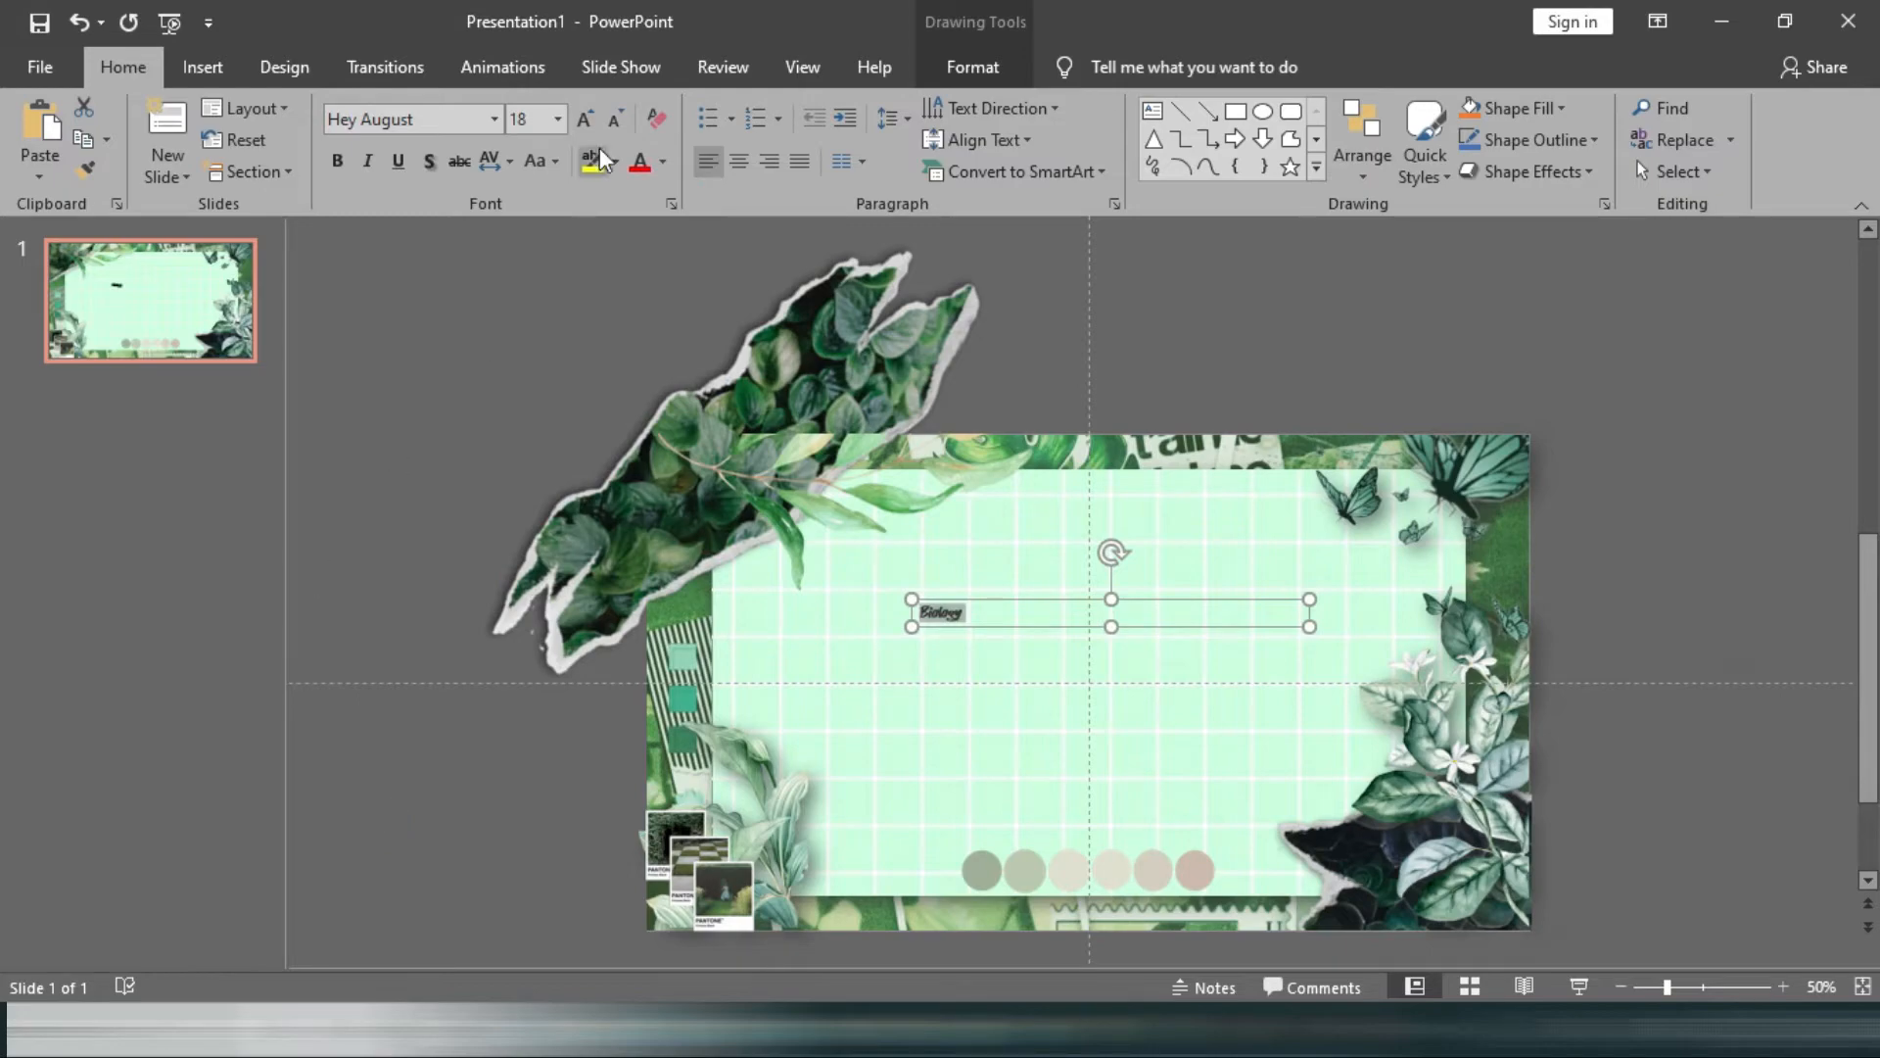
Format the Biology text in the Honest Darling font and enlarge it to size 138.
{"action": "left_click", "coordinate": [482, 120]}
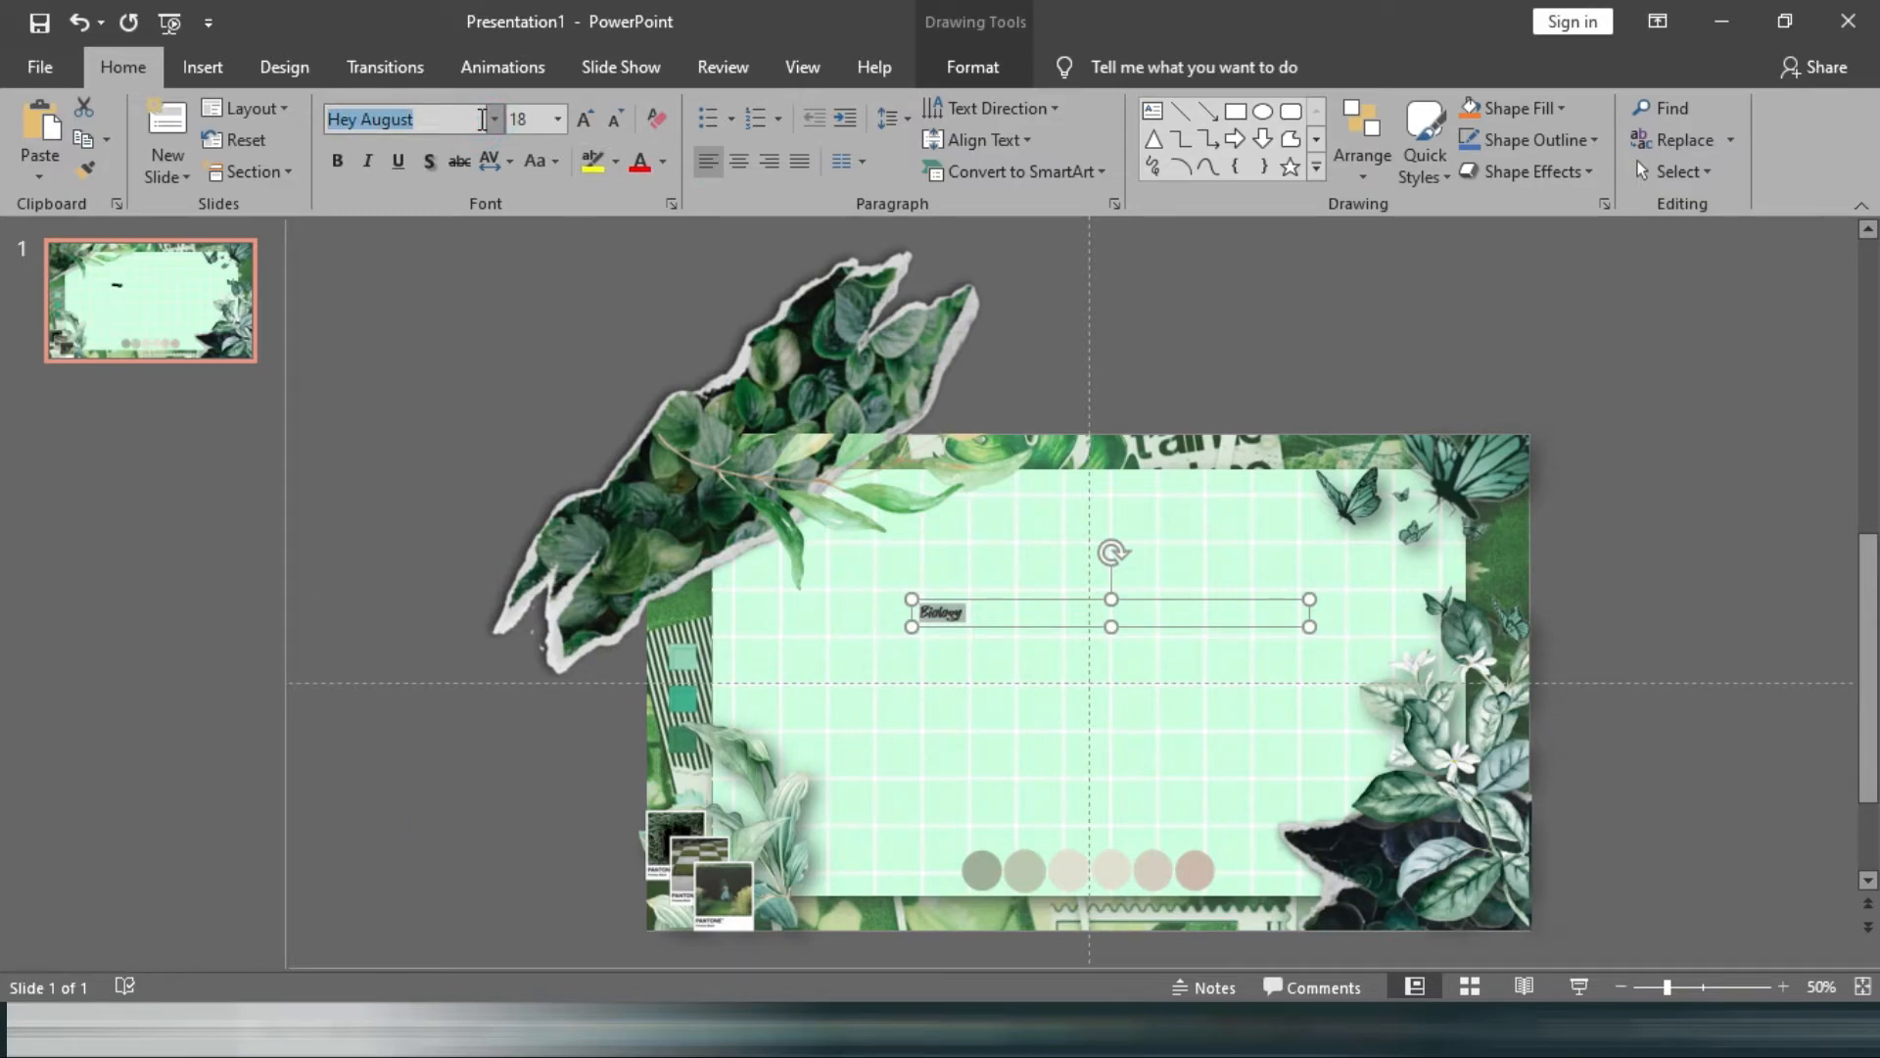
{"action": "type", "text": "Honest Darling"}
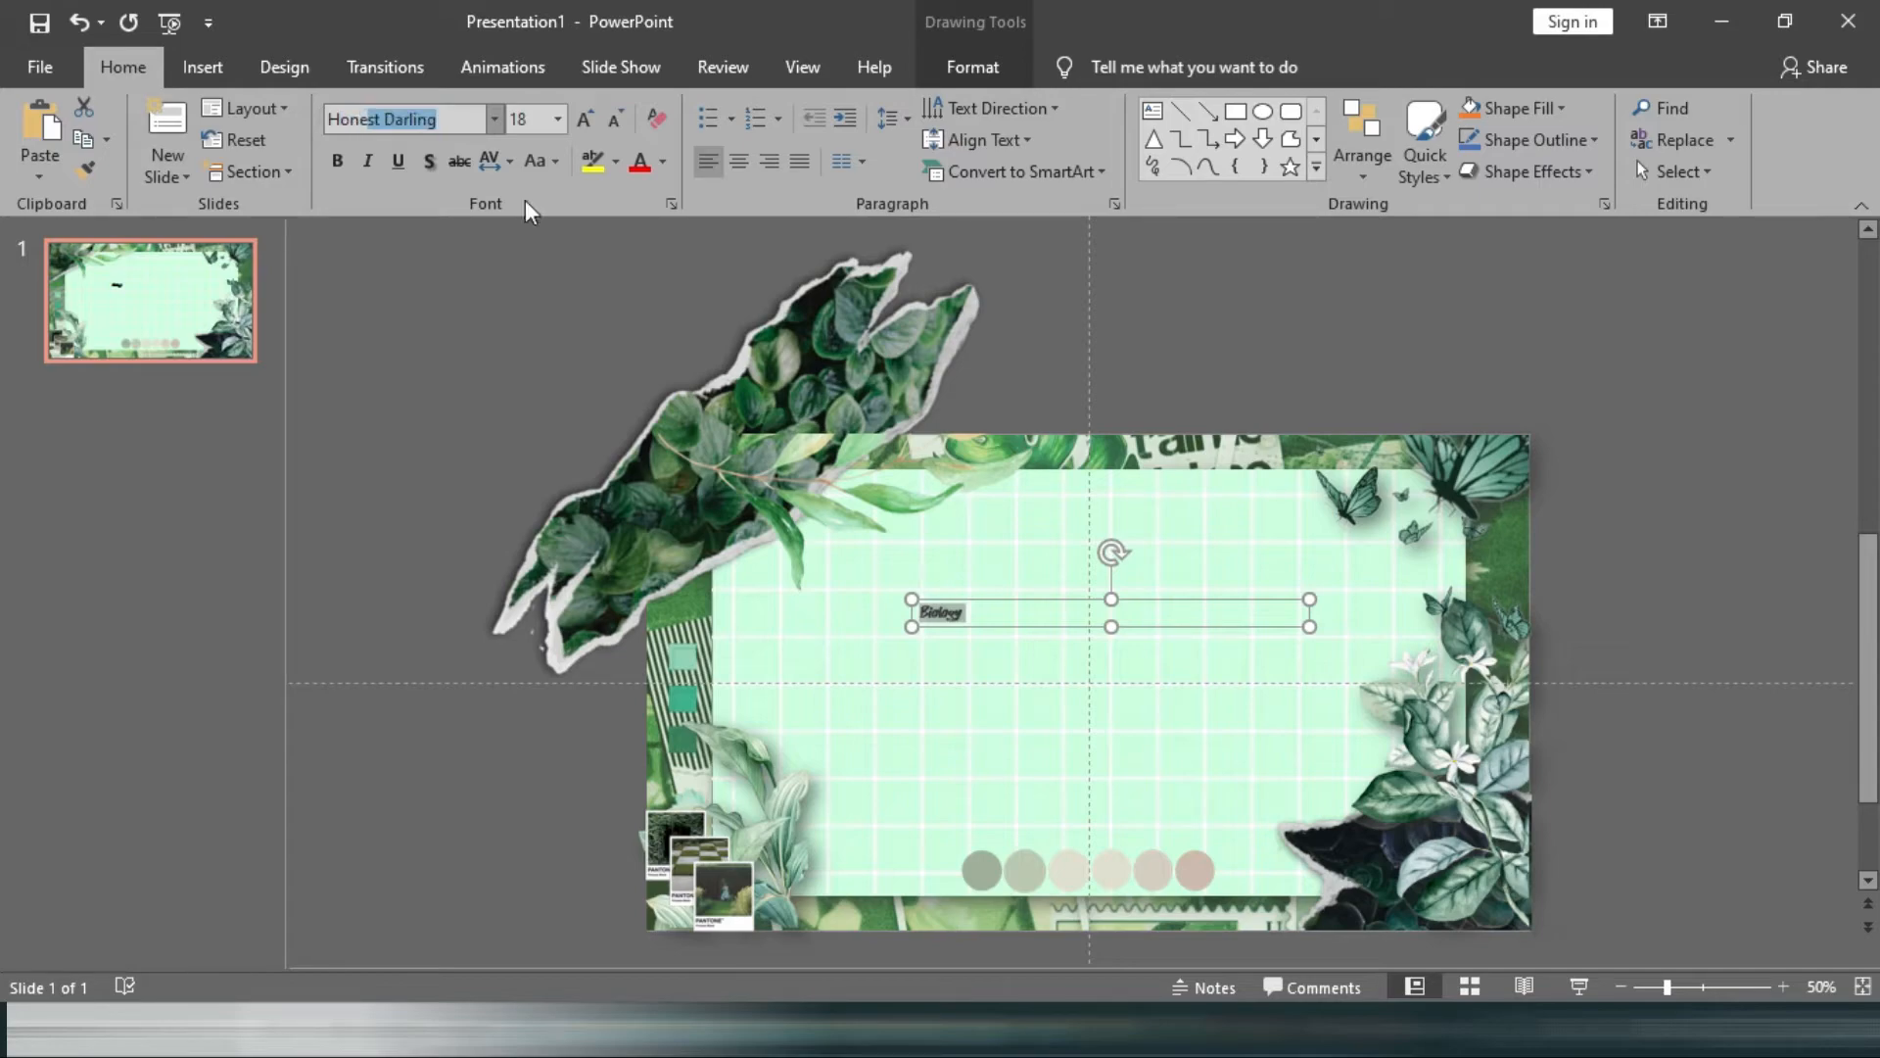
{"action": "key", "text": "Return"}
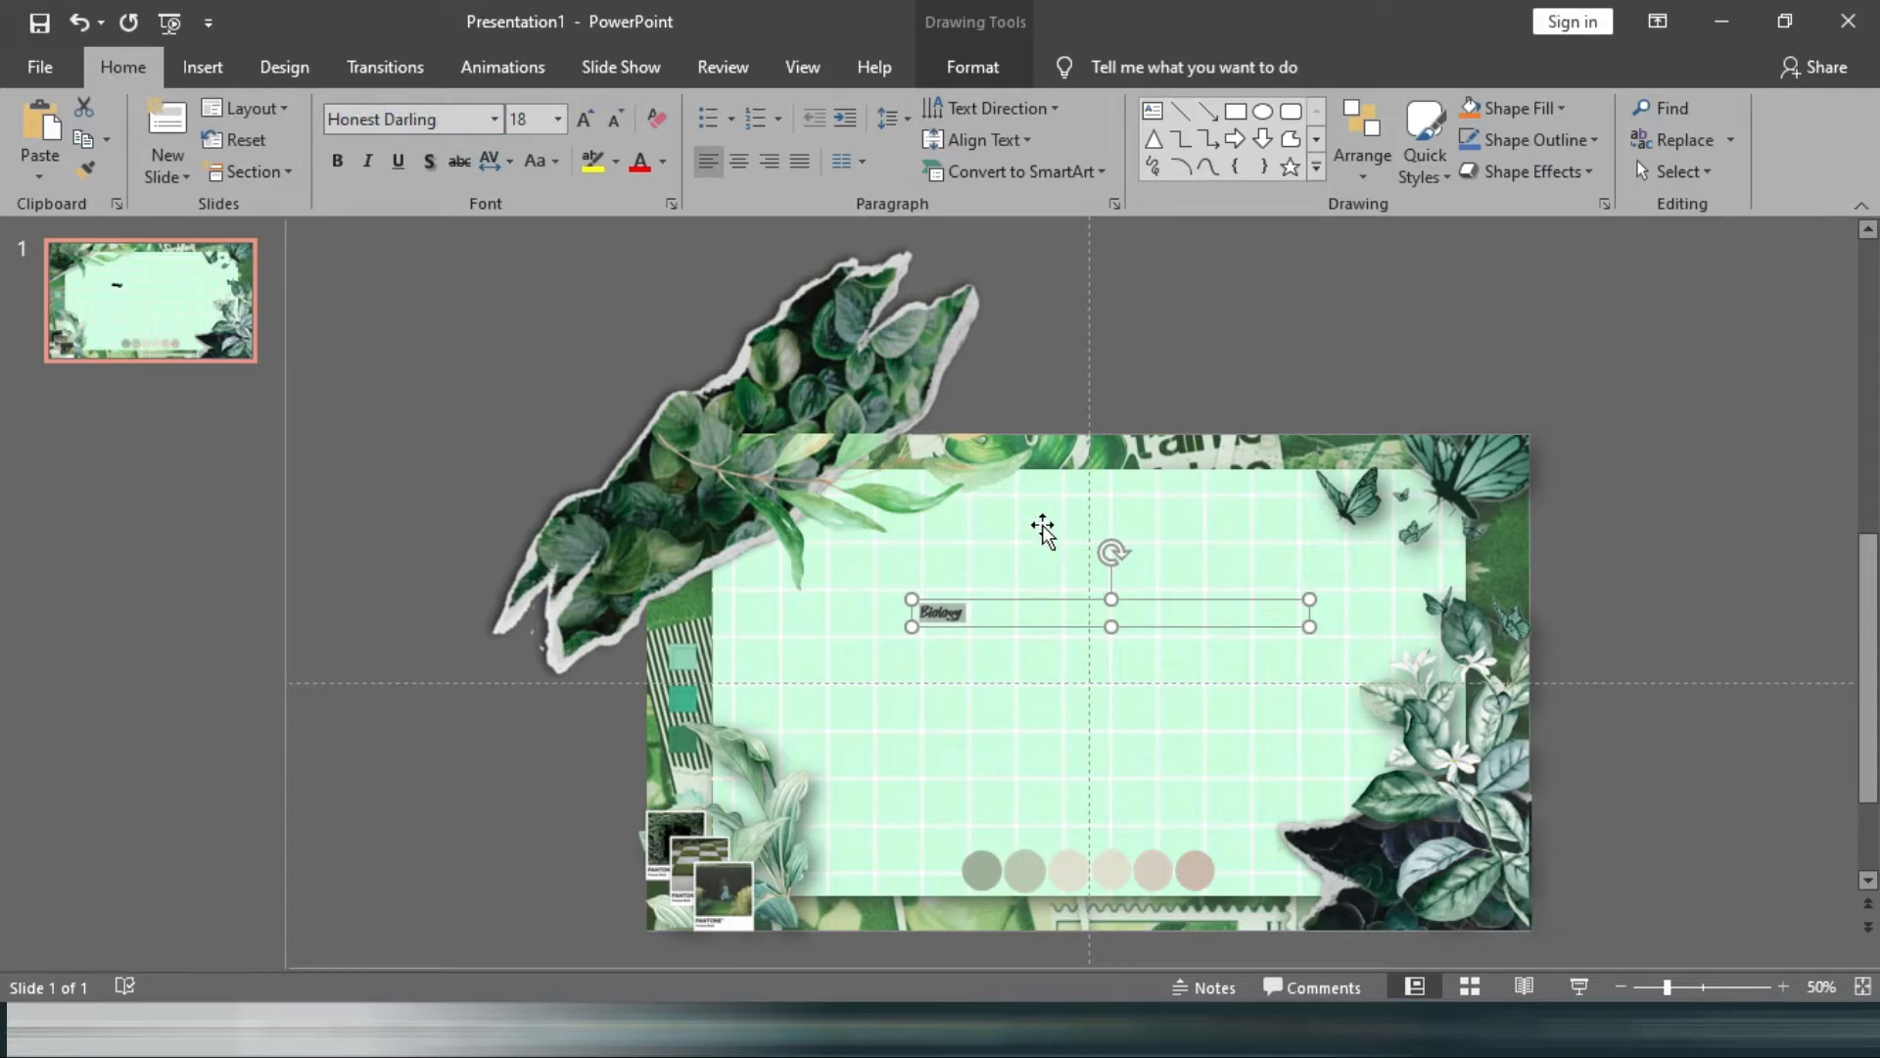
{"action": "left_click", "coordinate": [955, 617]}
{"action": "key", "text": "ctrl+shift+period"}
{"action": "key", "text": "ctrl+shift+period"}
{"action": "key", "text": "ctrl+shift+period"}
{"action": "key", "text": "ctrl+shift+period"}
{"action": "key", "text": "ctrl+shift+period"}
{"action": "key", "text": "ctrl+shift+period"}
{"action": "key", "text": "ctrl+shift+period"}
{"action": "key", "text": "ctrl+shift+period"}
{"action": "key", "text": "ctrl+shift+period"}
{"action": "key", "text": "ctrl+shift+period"}
{"action": "key", "text": "ctrl+shift+period"}
{"action": "key", "text": "ctrl+shift+period"}
{"action": "key", "text": "ctrl+shift+period"}
{"action": "key", "text": "ctrl+shift+period"}
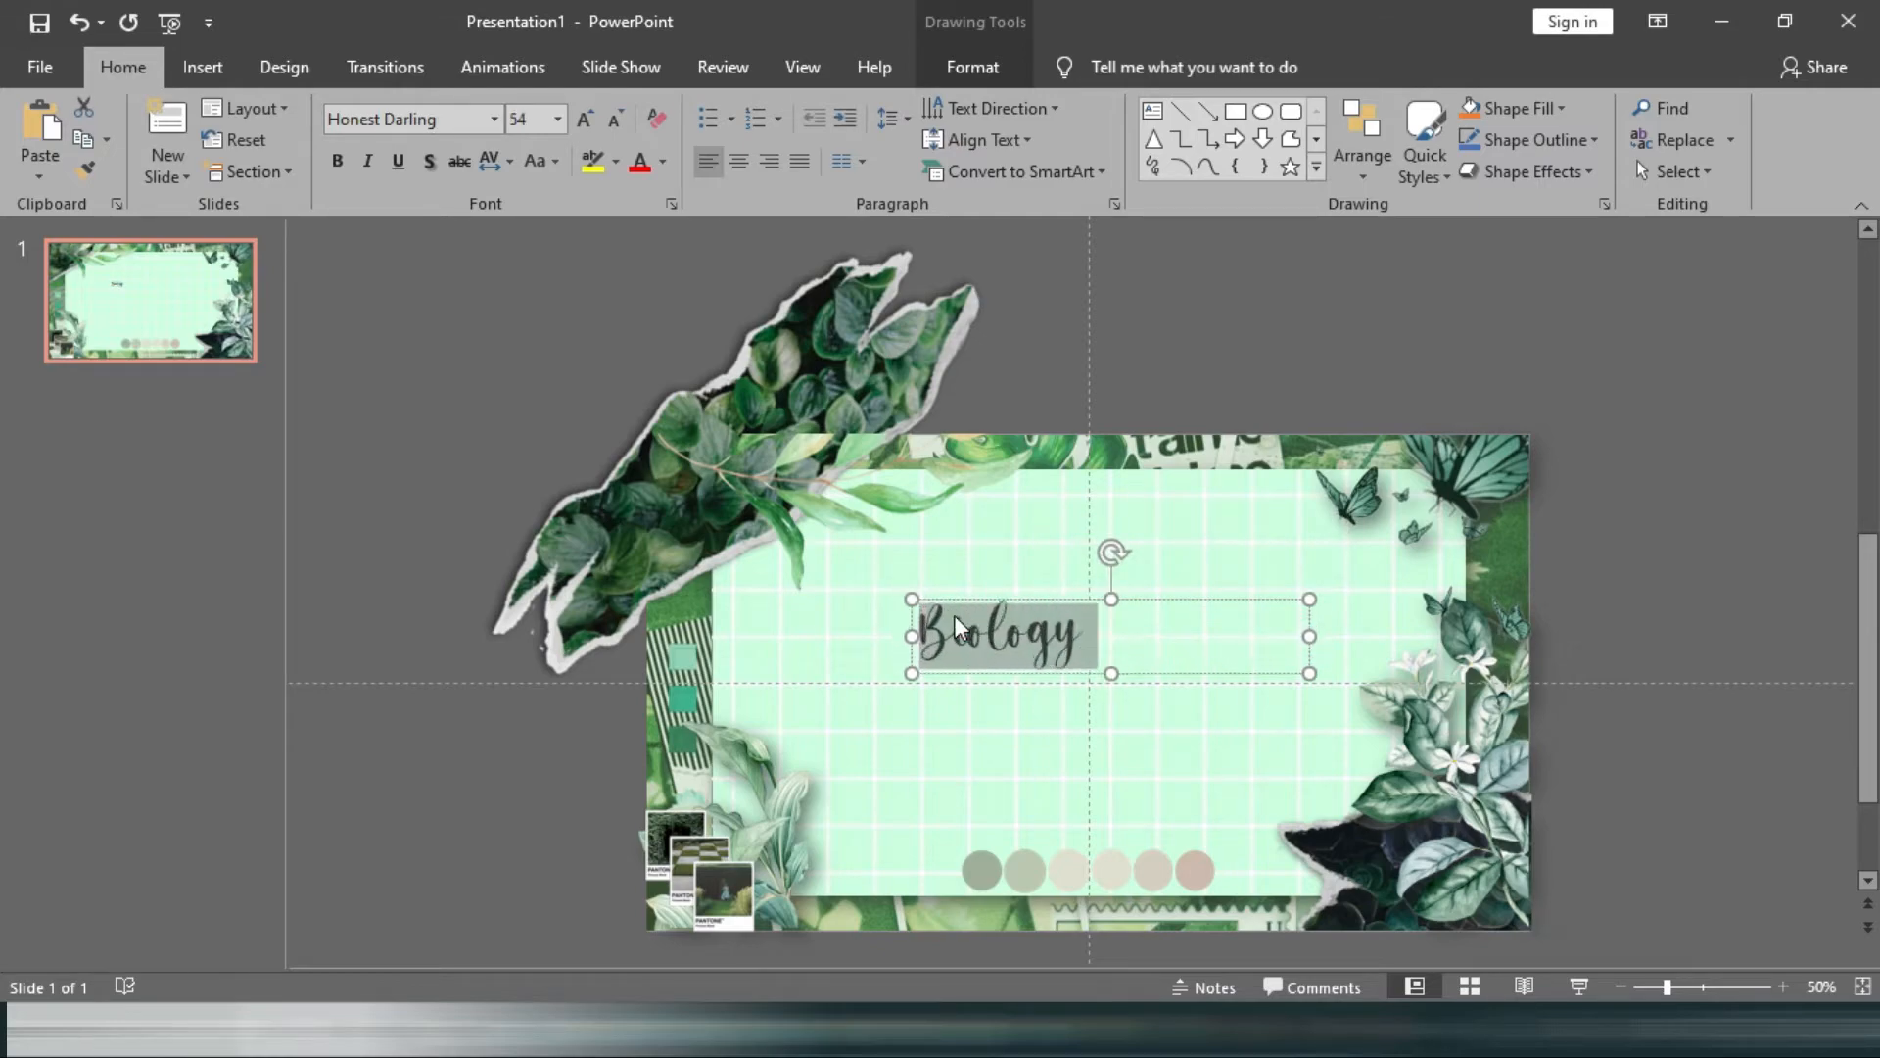
{"action": "key", "text": "ctrl+shift+period"}
{"action": "key", "text": "ctrl+shift+period"}
{"action": "key", "text": "ctrl+shift+period"}
{"action": "key", "text": "ctrl+shift+period"}
{"action": "key", "text": "ctrl+shift+period"}
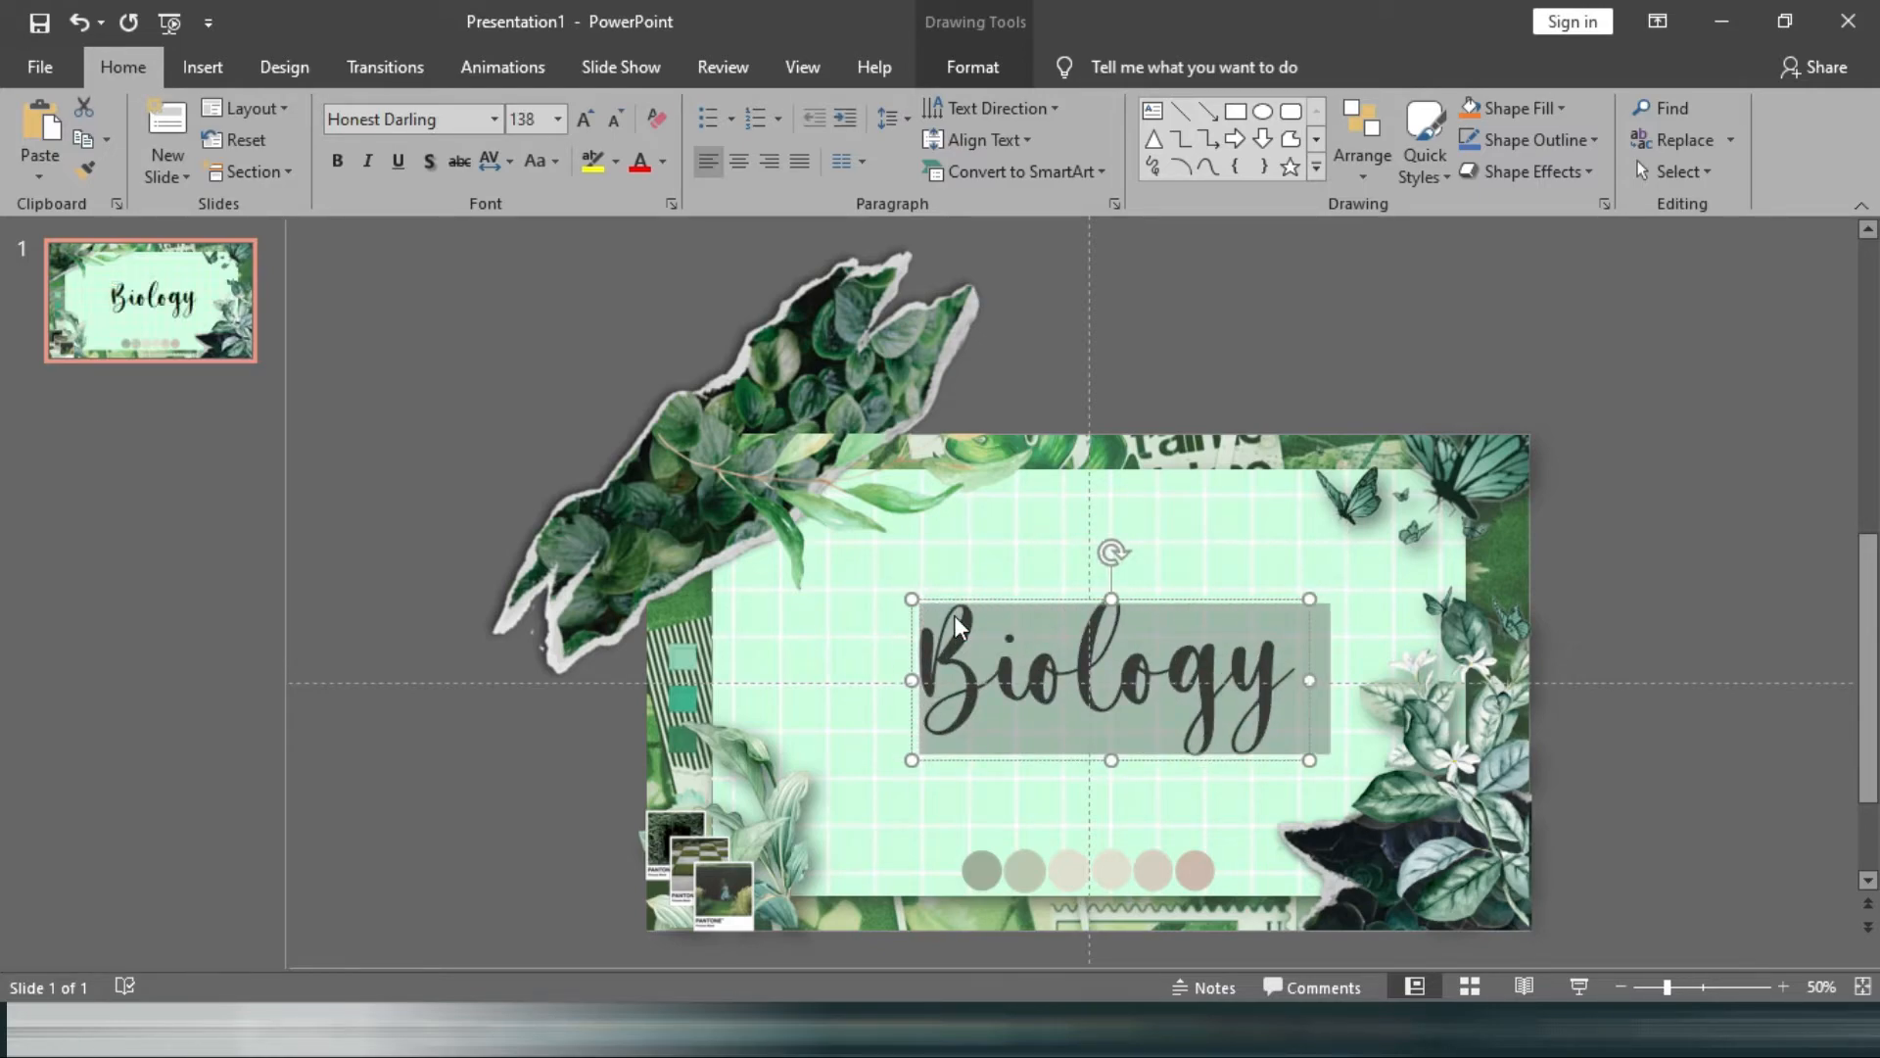
{"action": "left_click", "coordinate": [1736, 715]}
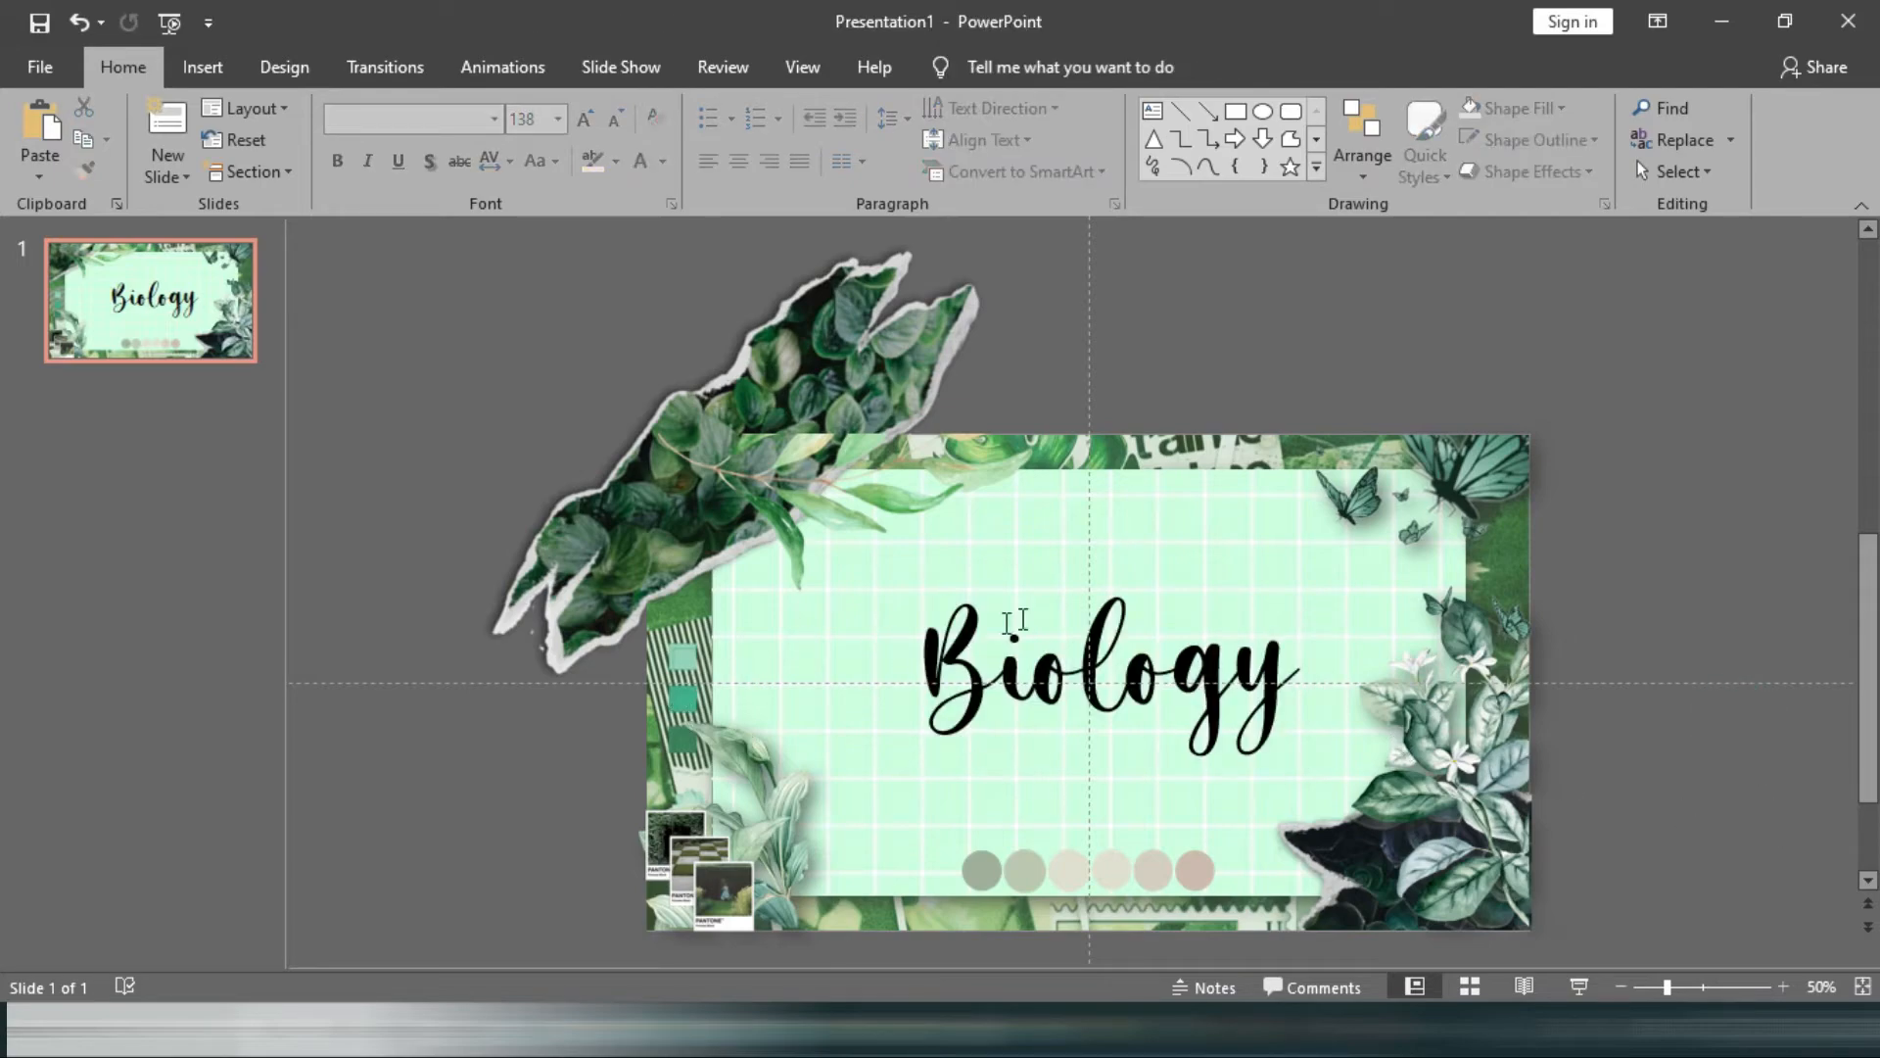
Center the Biology title on the slide and color it very dark green sampled from the torn leaf picture.
{"action": "left_click", "coordinate": [1114, 676]}
{"action": "left_click_drag", "start_coordinate": [1162, 760], "coordinate": [1133, 760]}
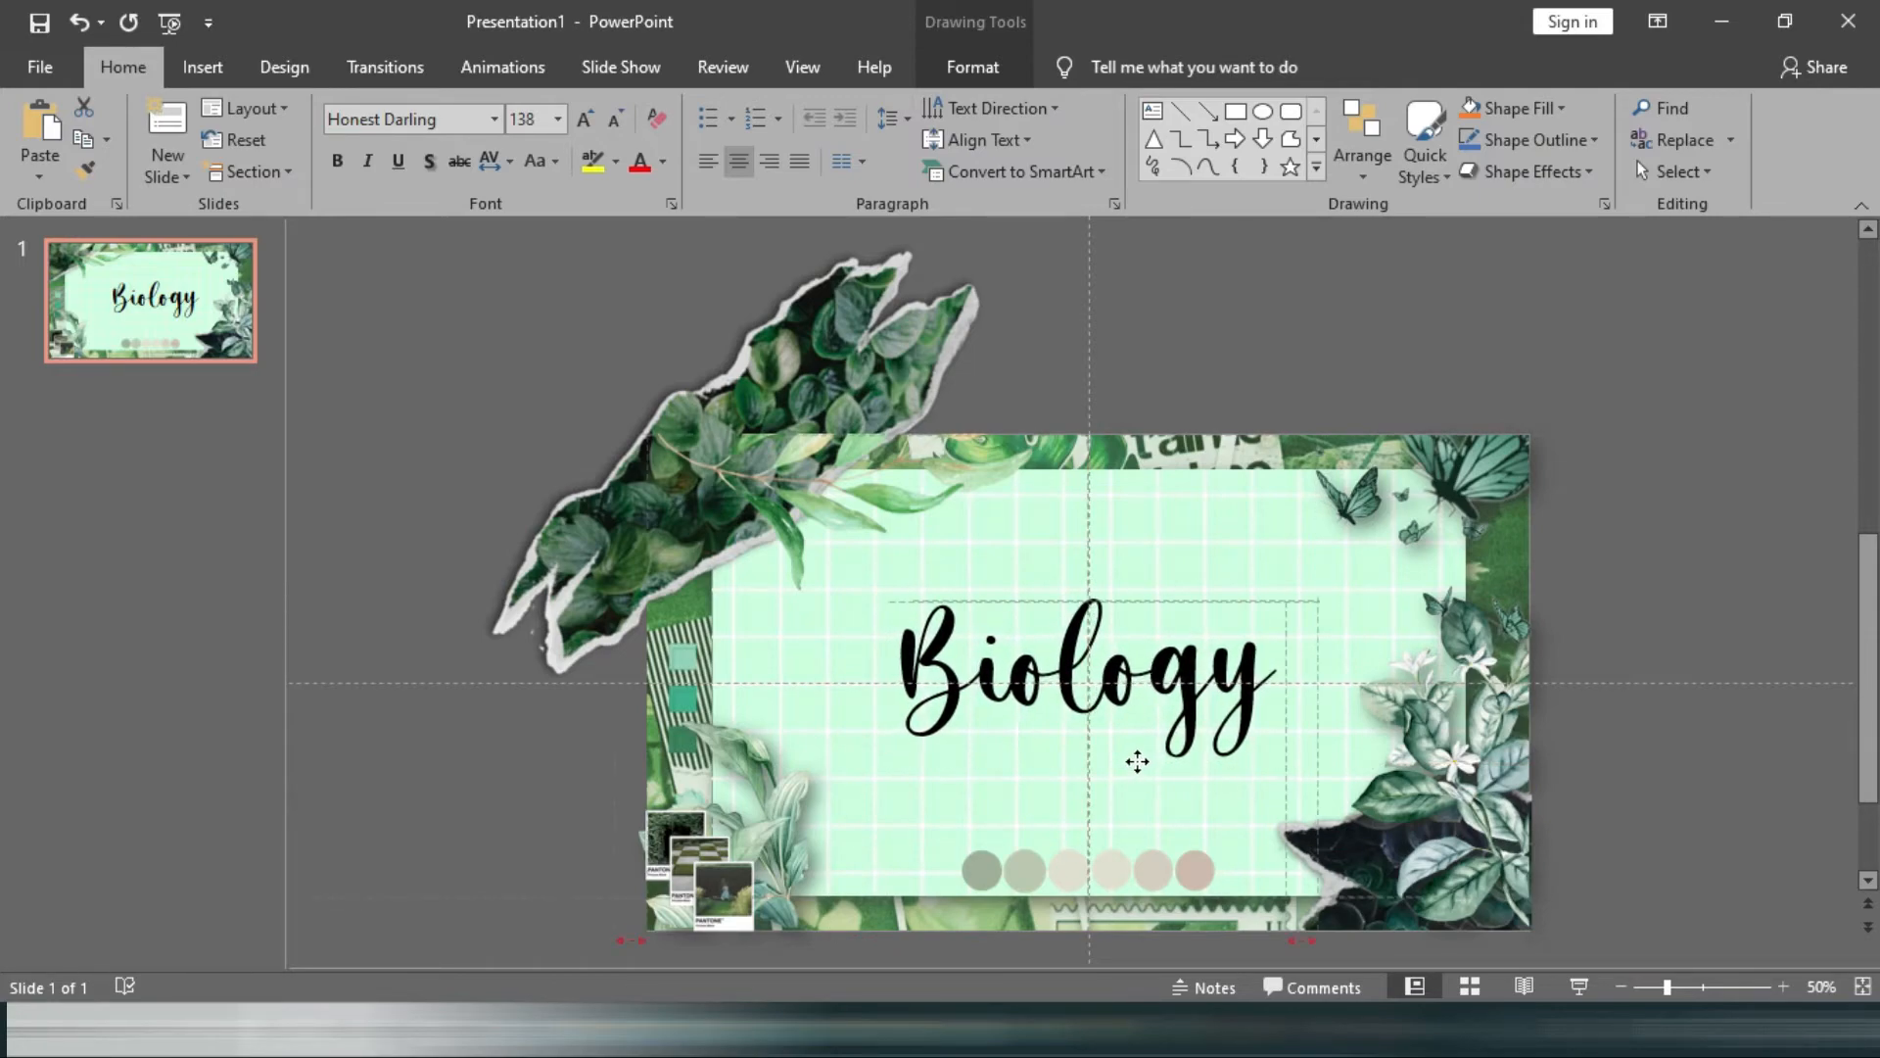
{"action": "left_click", "coordinate": [663, 161]}
{"action": "left_click", "coordinate": [691, 443]}
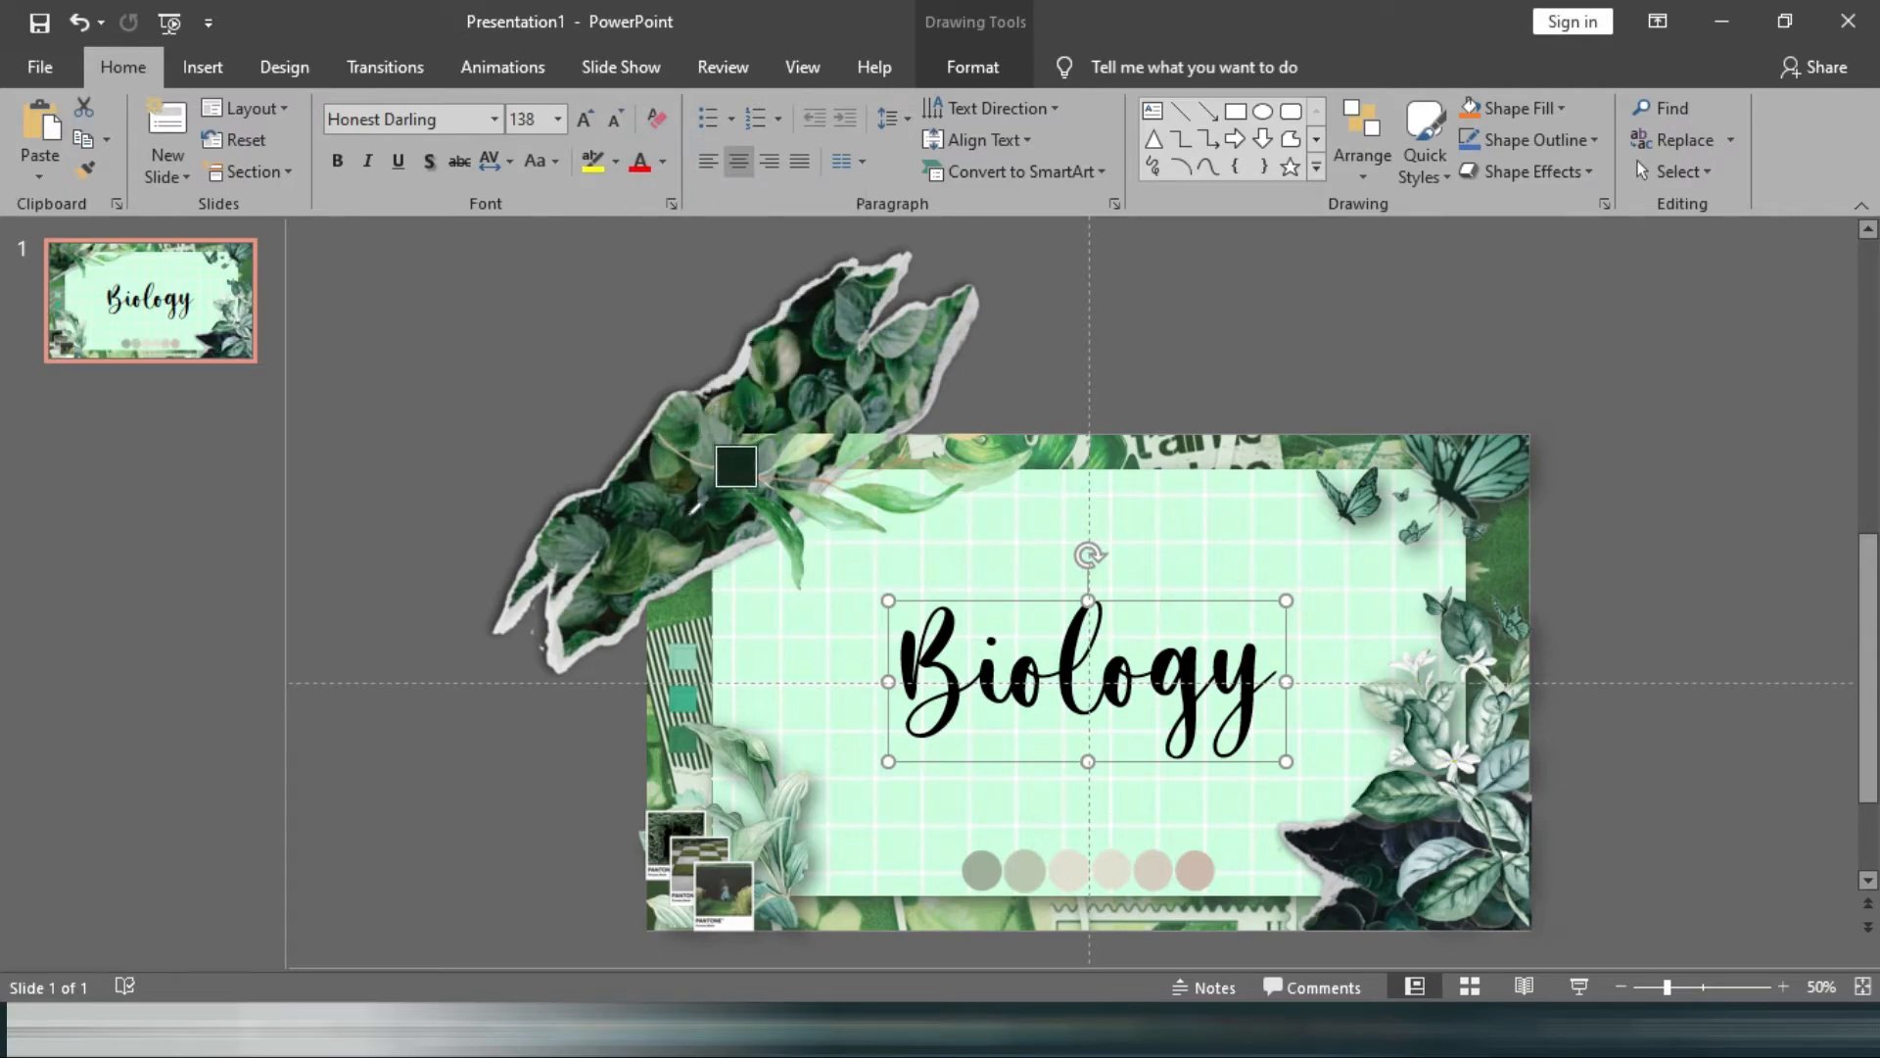
Try a text shadow on the Biology title, and undo it.
{"action": "left_click", "coordinate": [428, 161]}
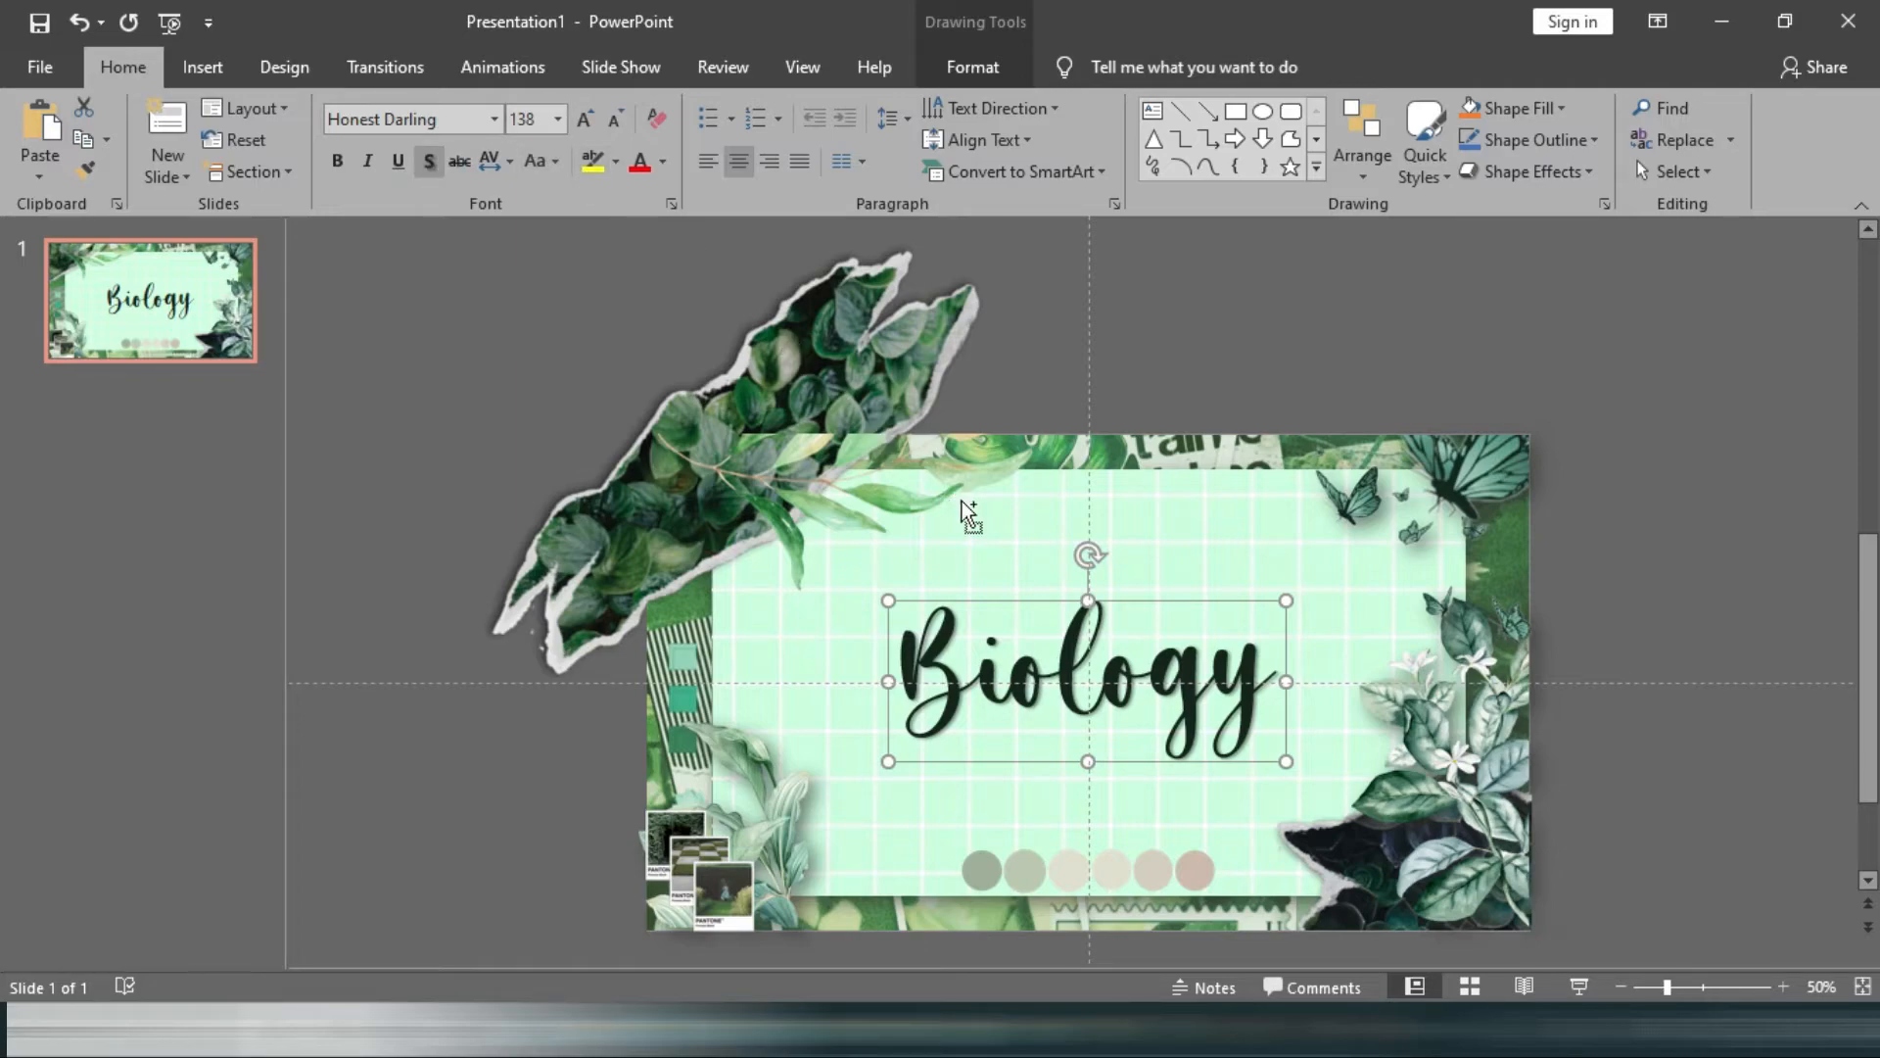
{"action": "key", "text": "ctrl+z"}
Paste a copy of the Biology title, color it white and place it slightly offset over the dark green original.
{"action": "key", "text": "ctrl+v"}
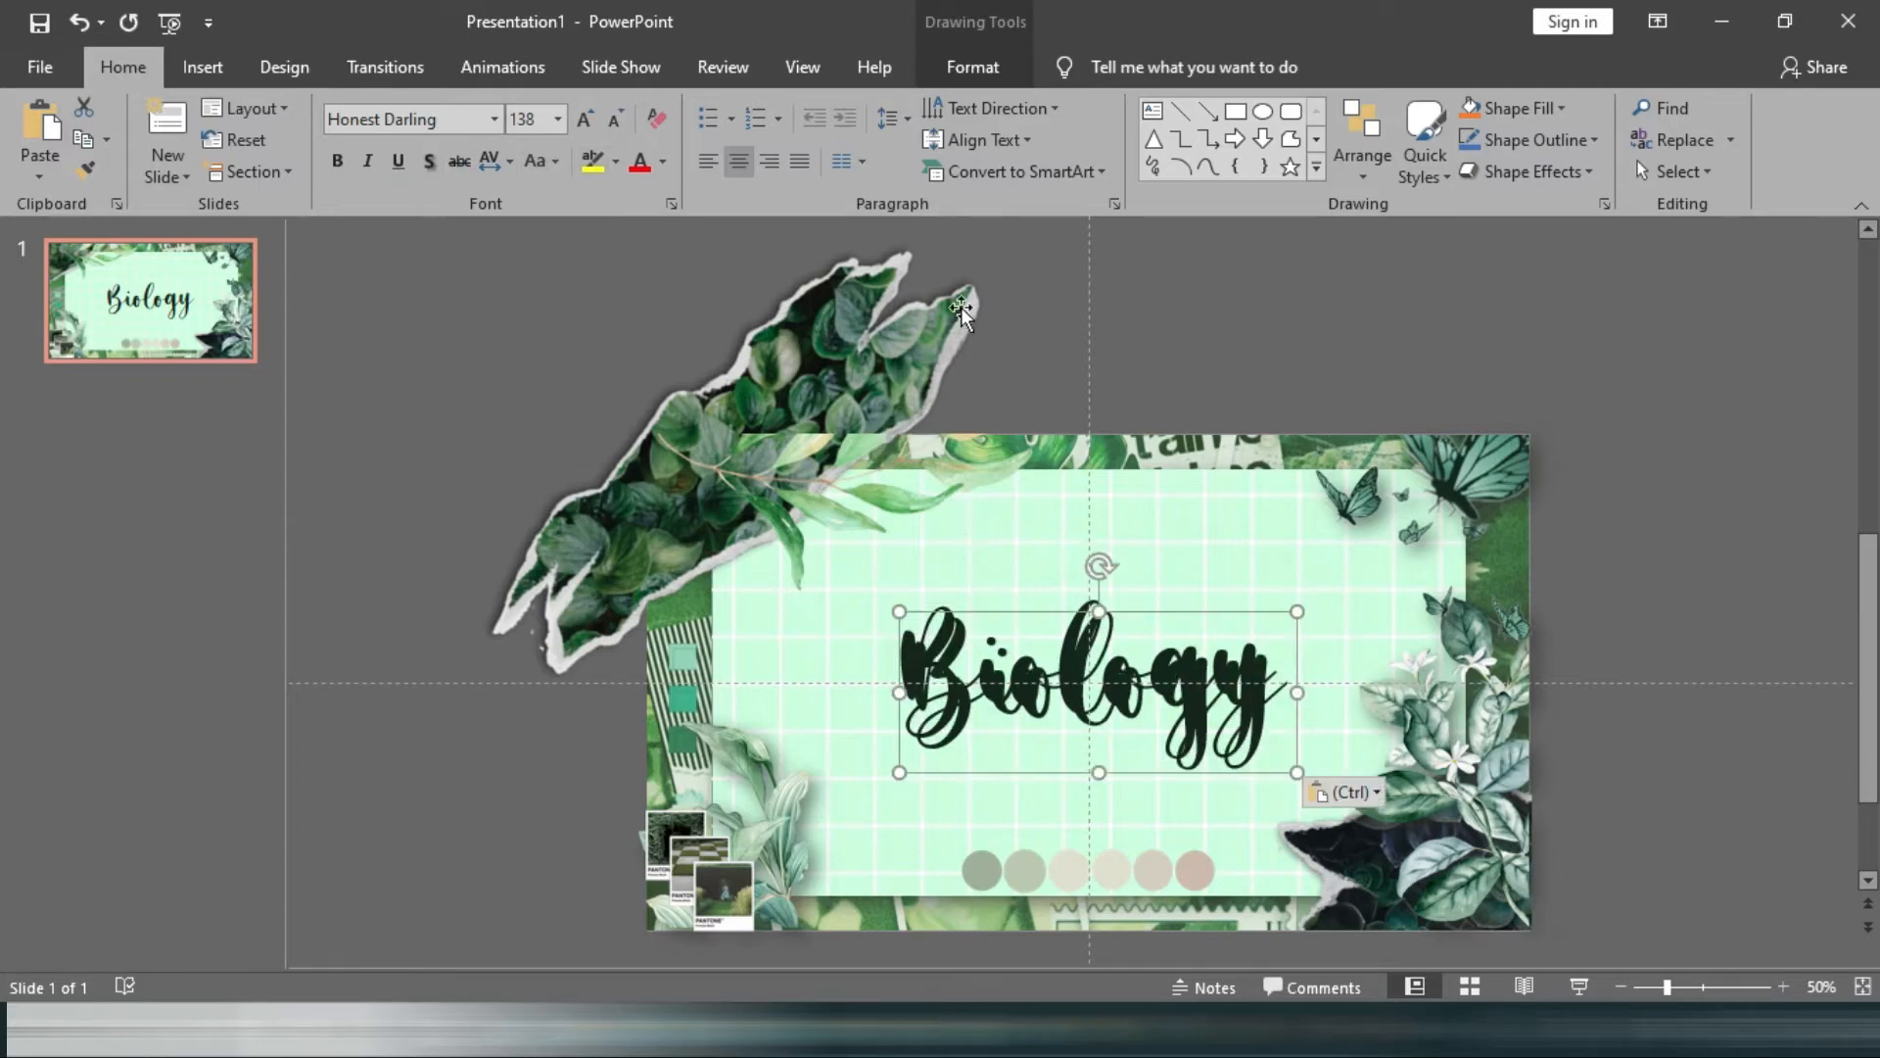
{"action": "left_click", "coordinate": [663, 162]}
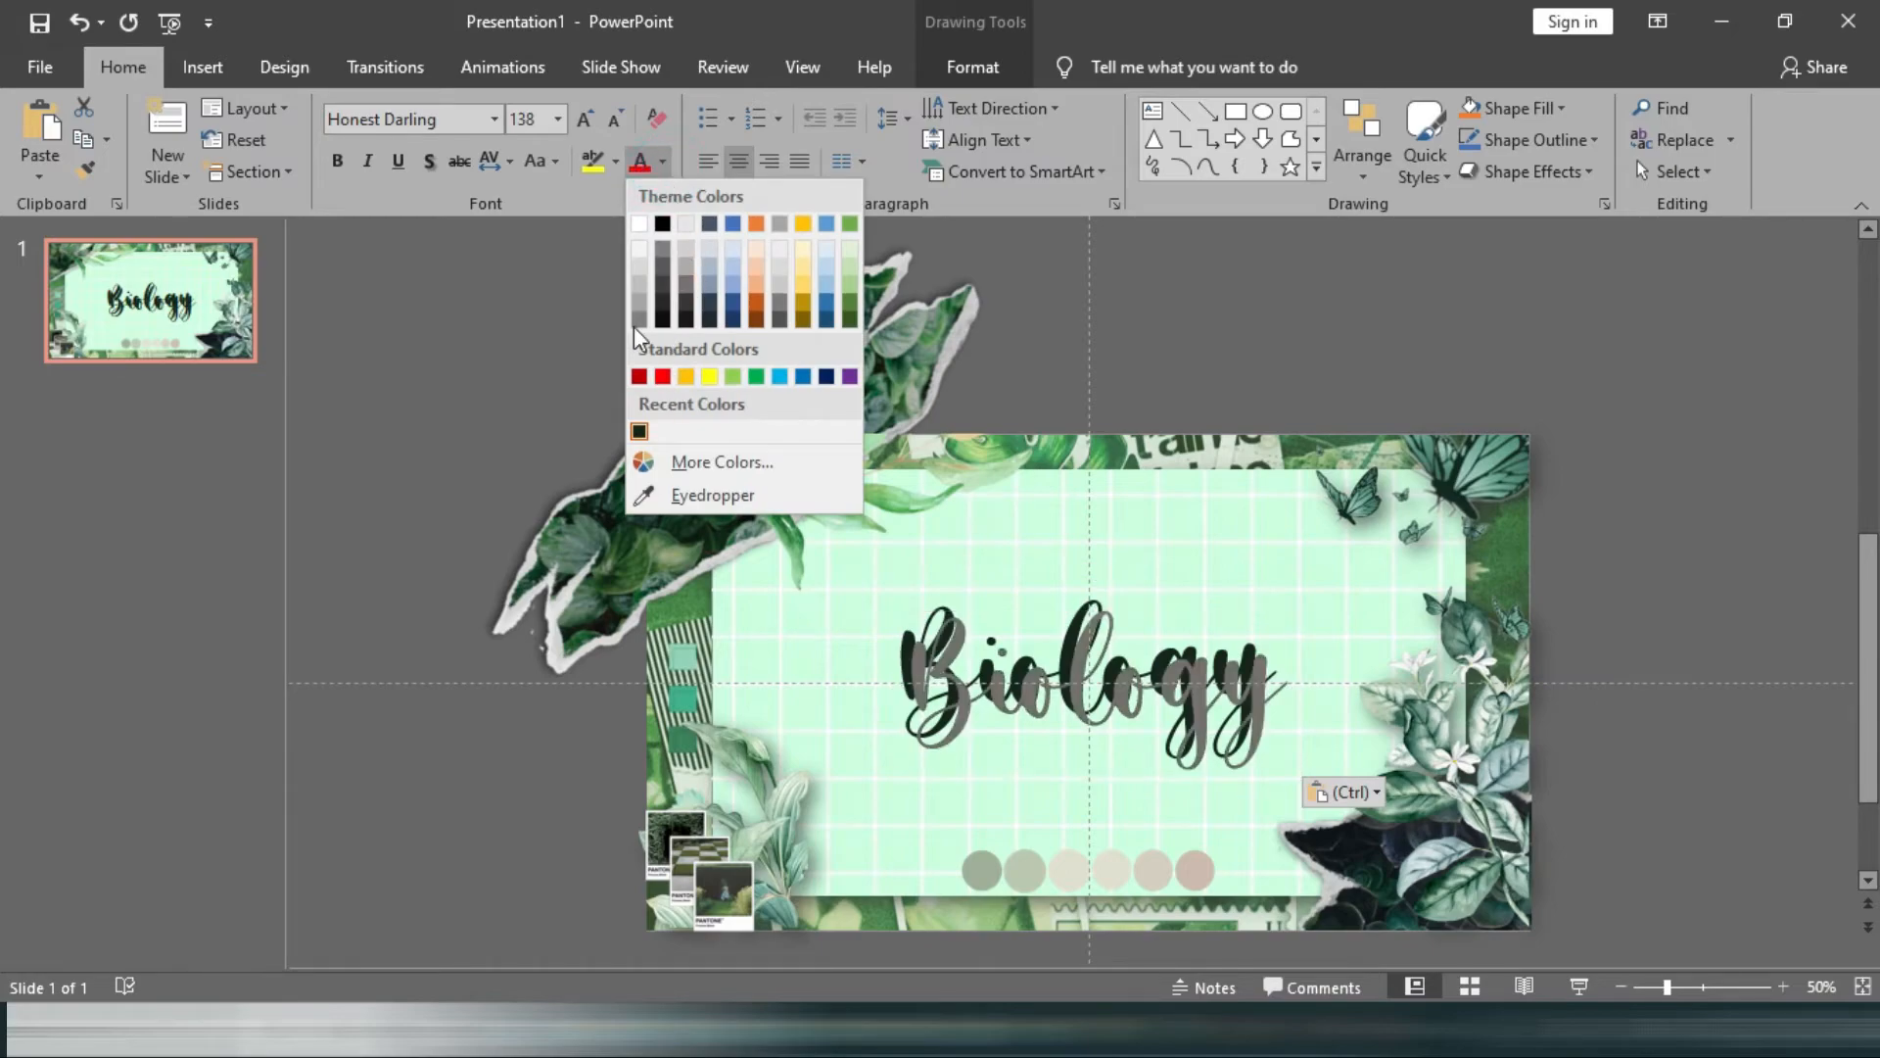
{"action": "left_click", "coordinate": [639, 224]}
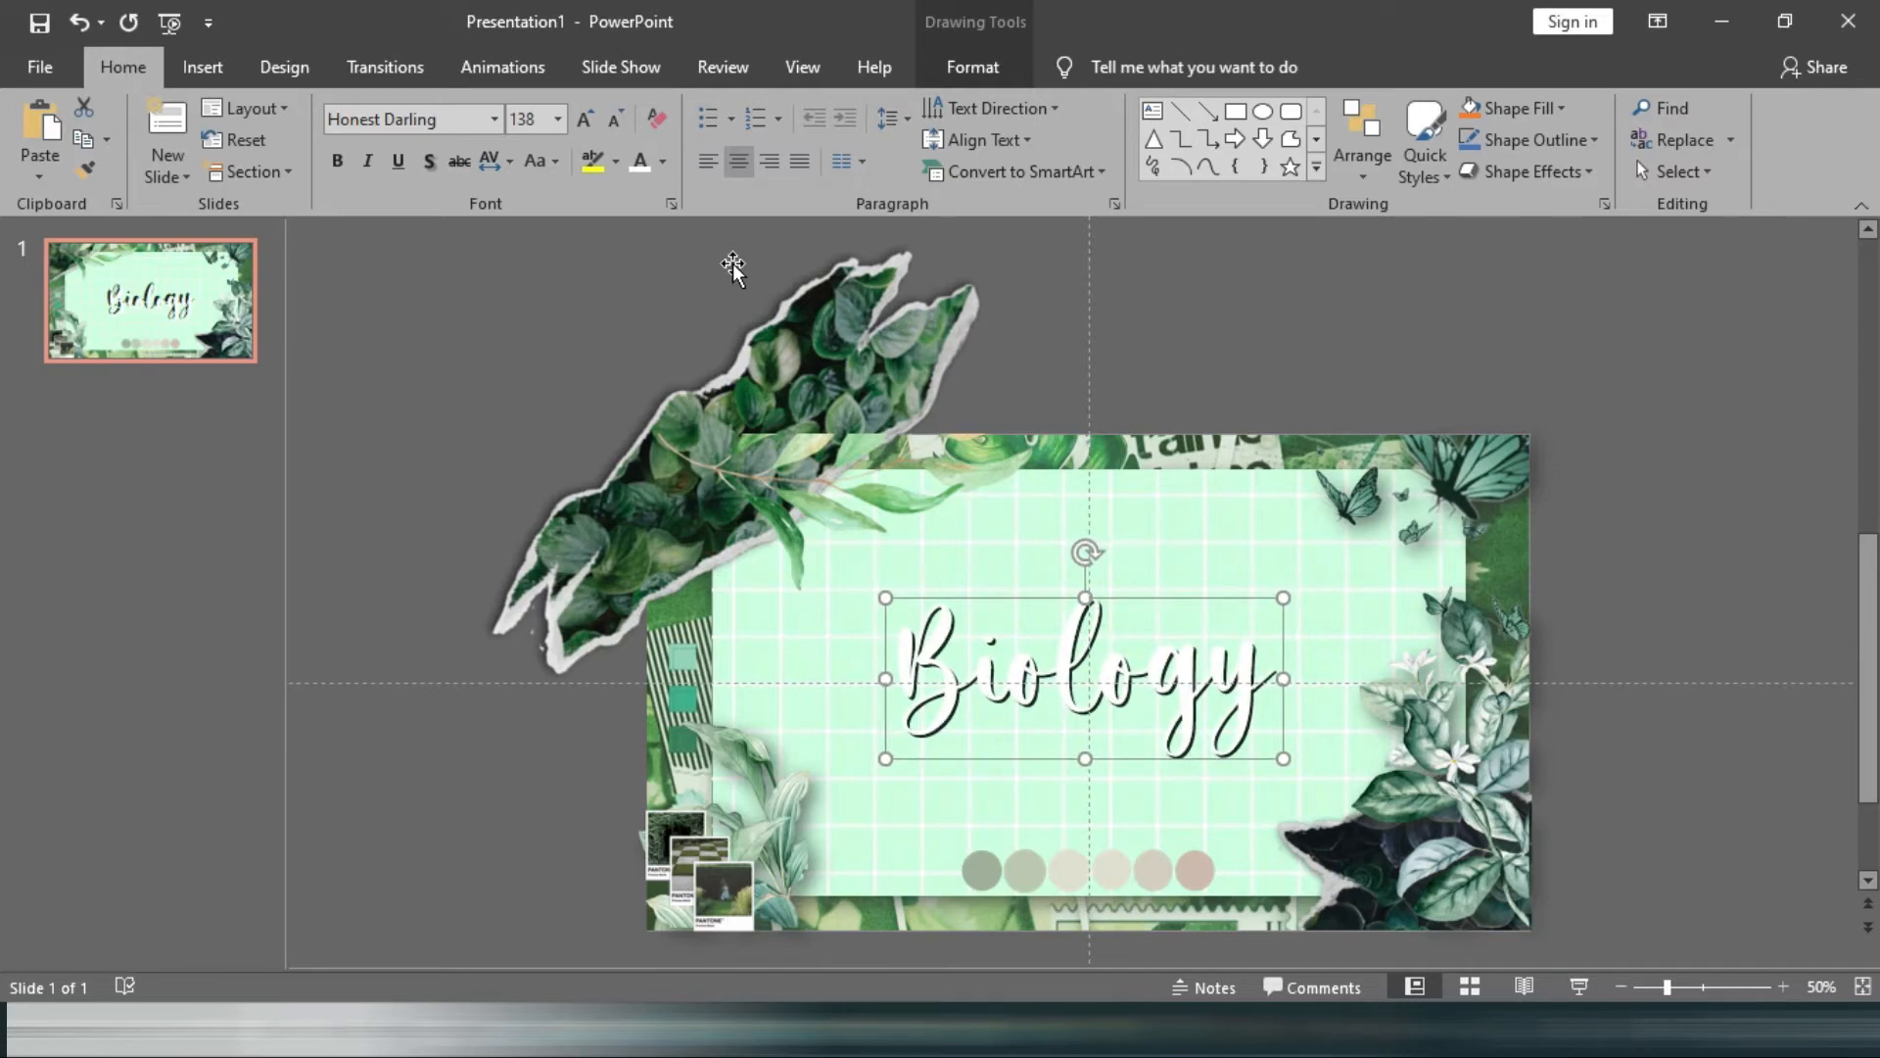
Outline the white Biology text in a very dark green sampled from the torn leaf picture, with a 1½ pt weight.
{"action": "left_click", "coordinate": [950, 63]}
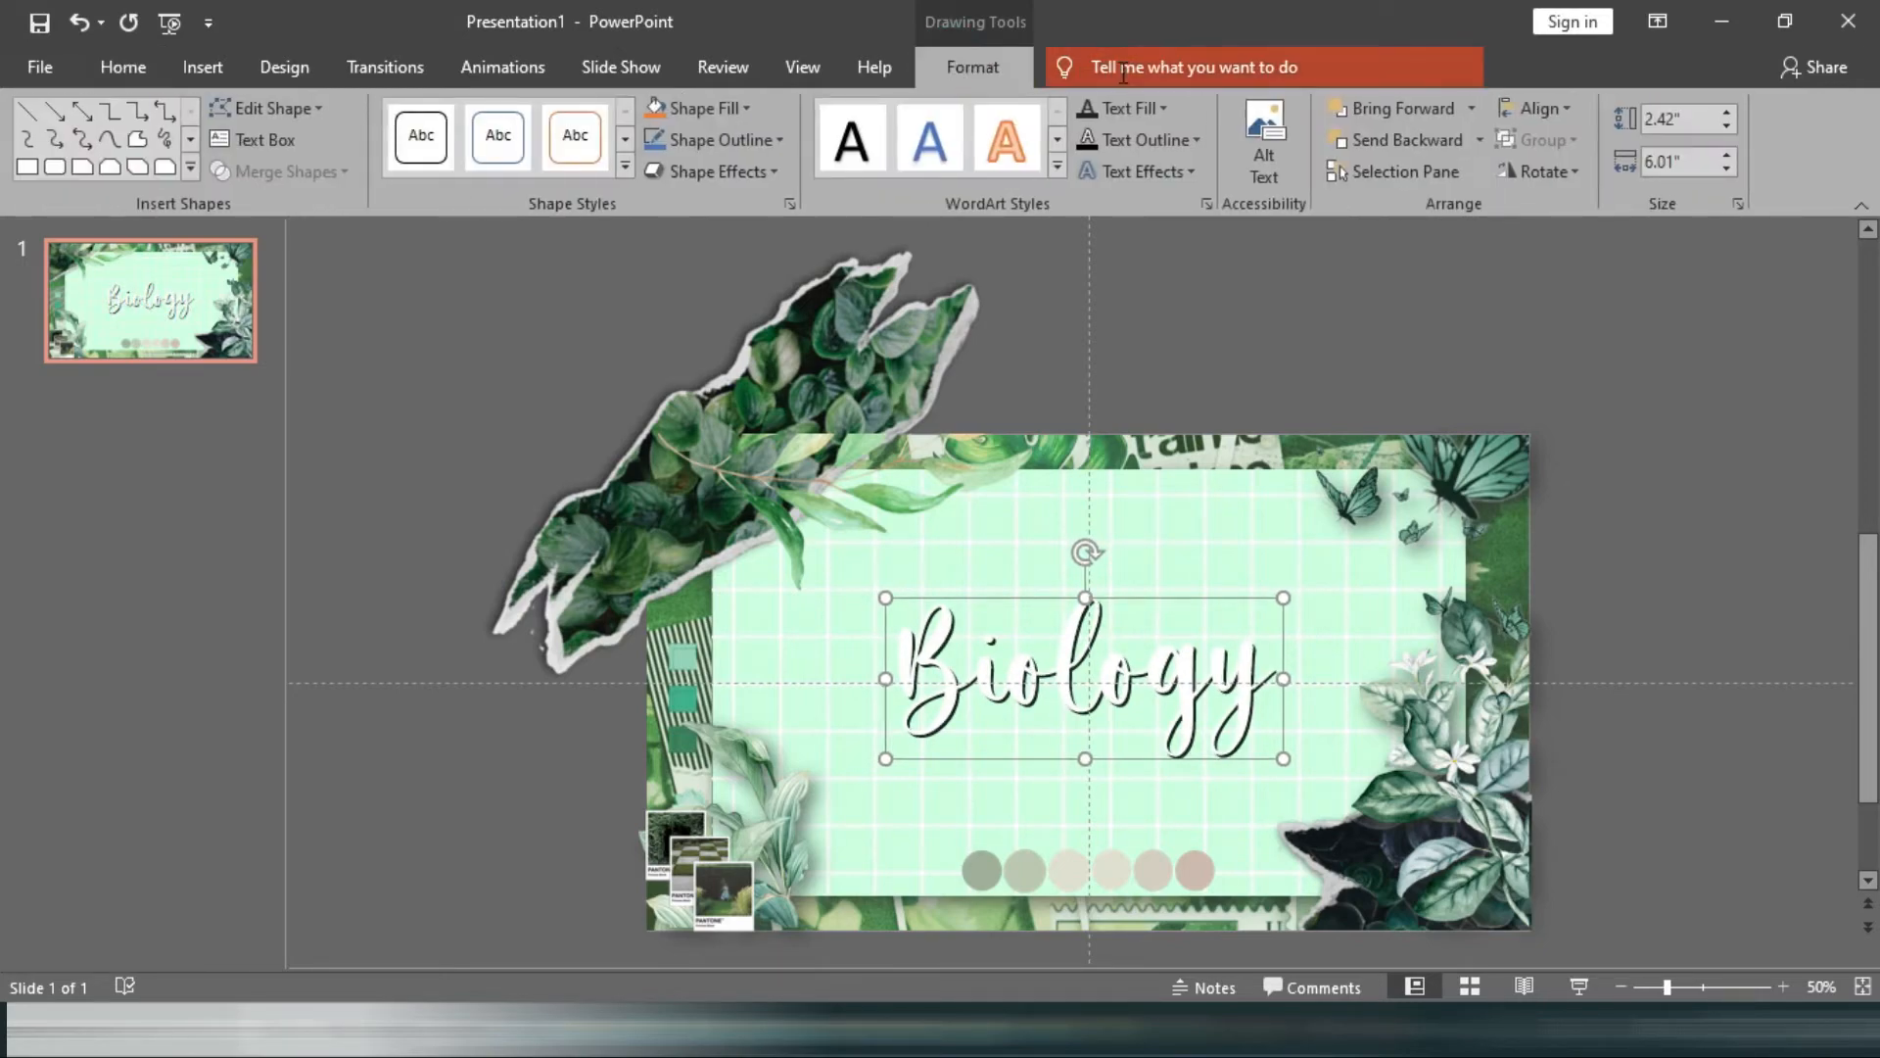
{"action": "left_click", "coordinate": [1148, 142]}
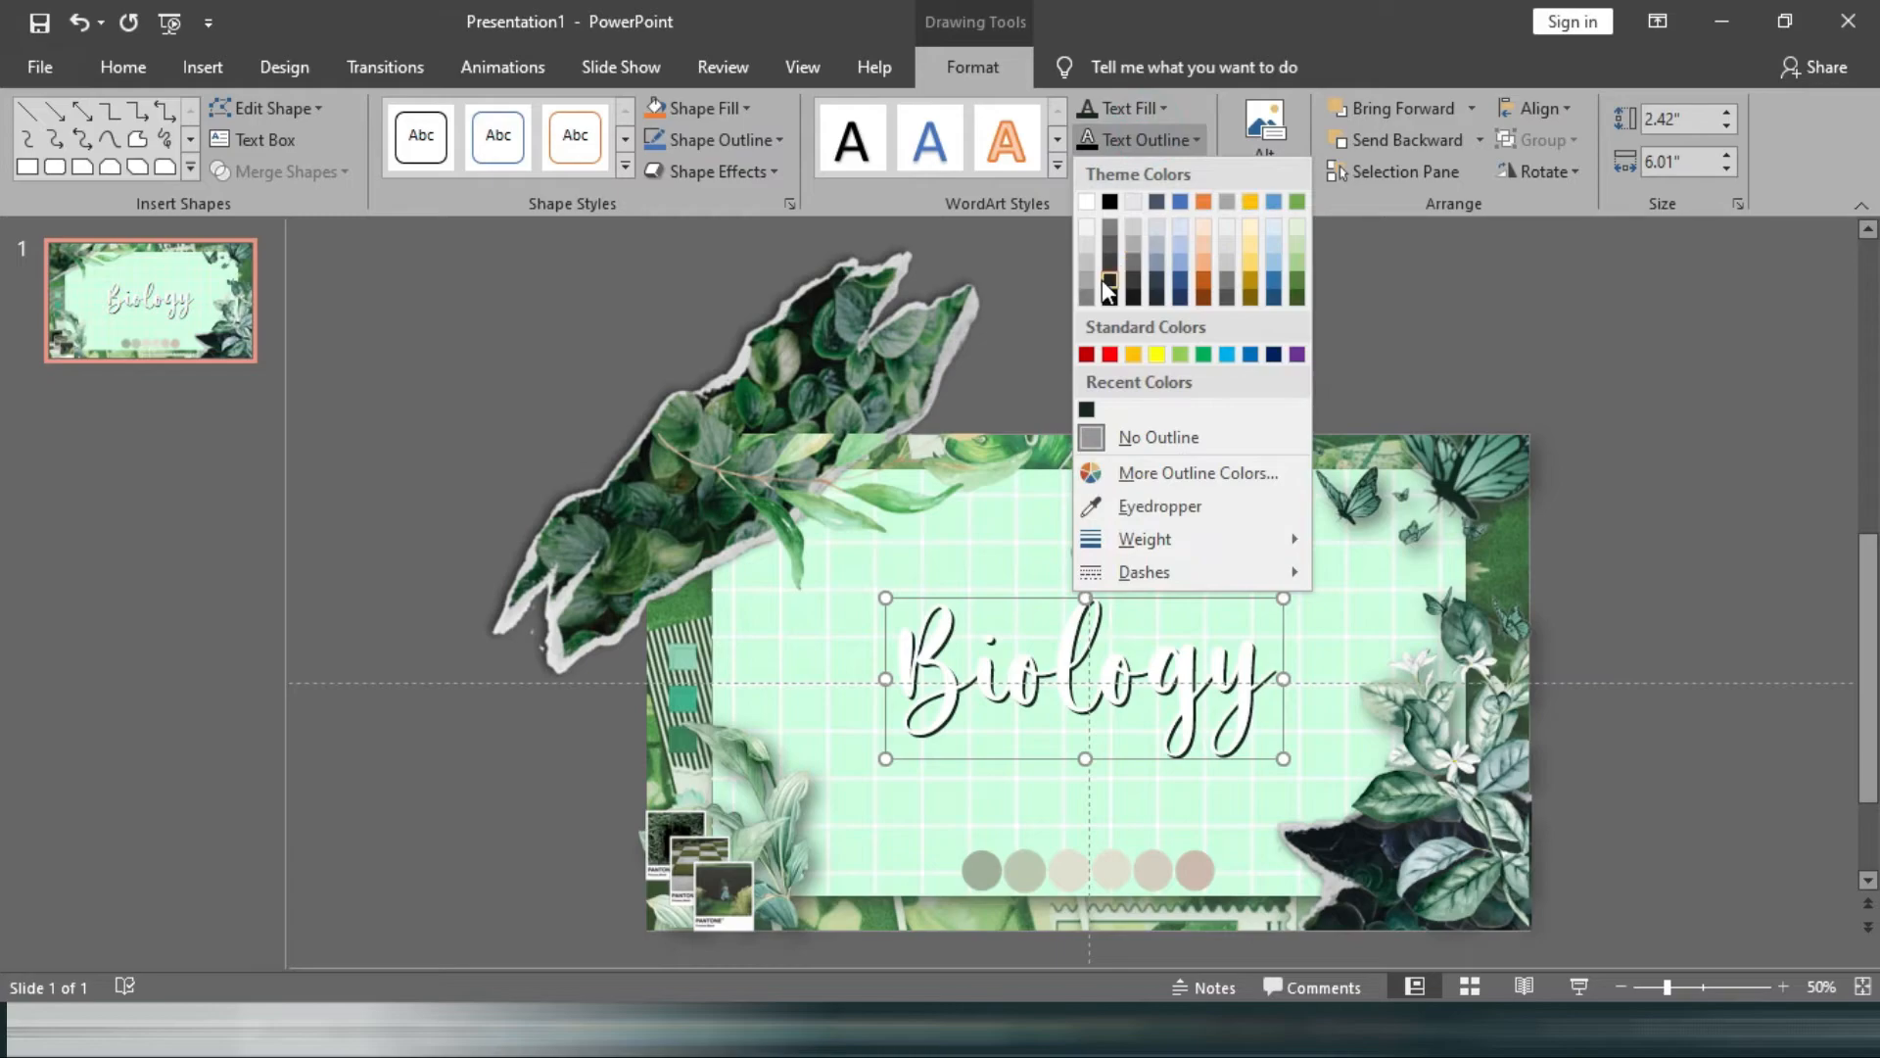
{"action": "left_click", "coordinate": [1130, 501]}
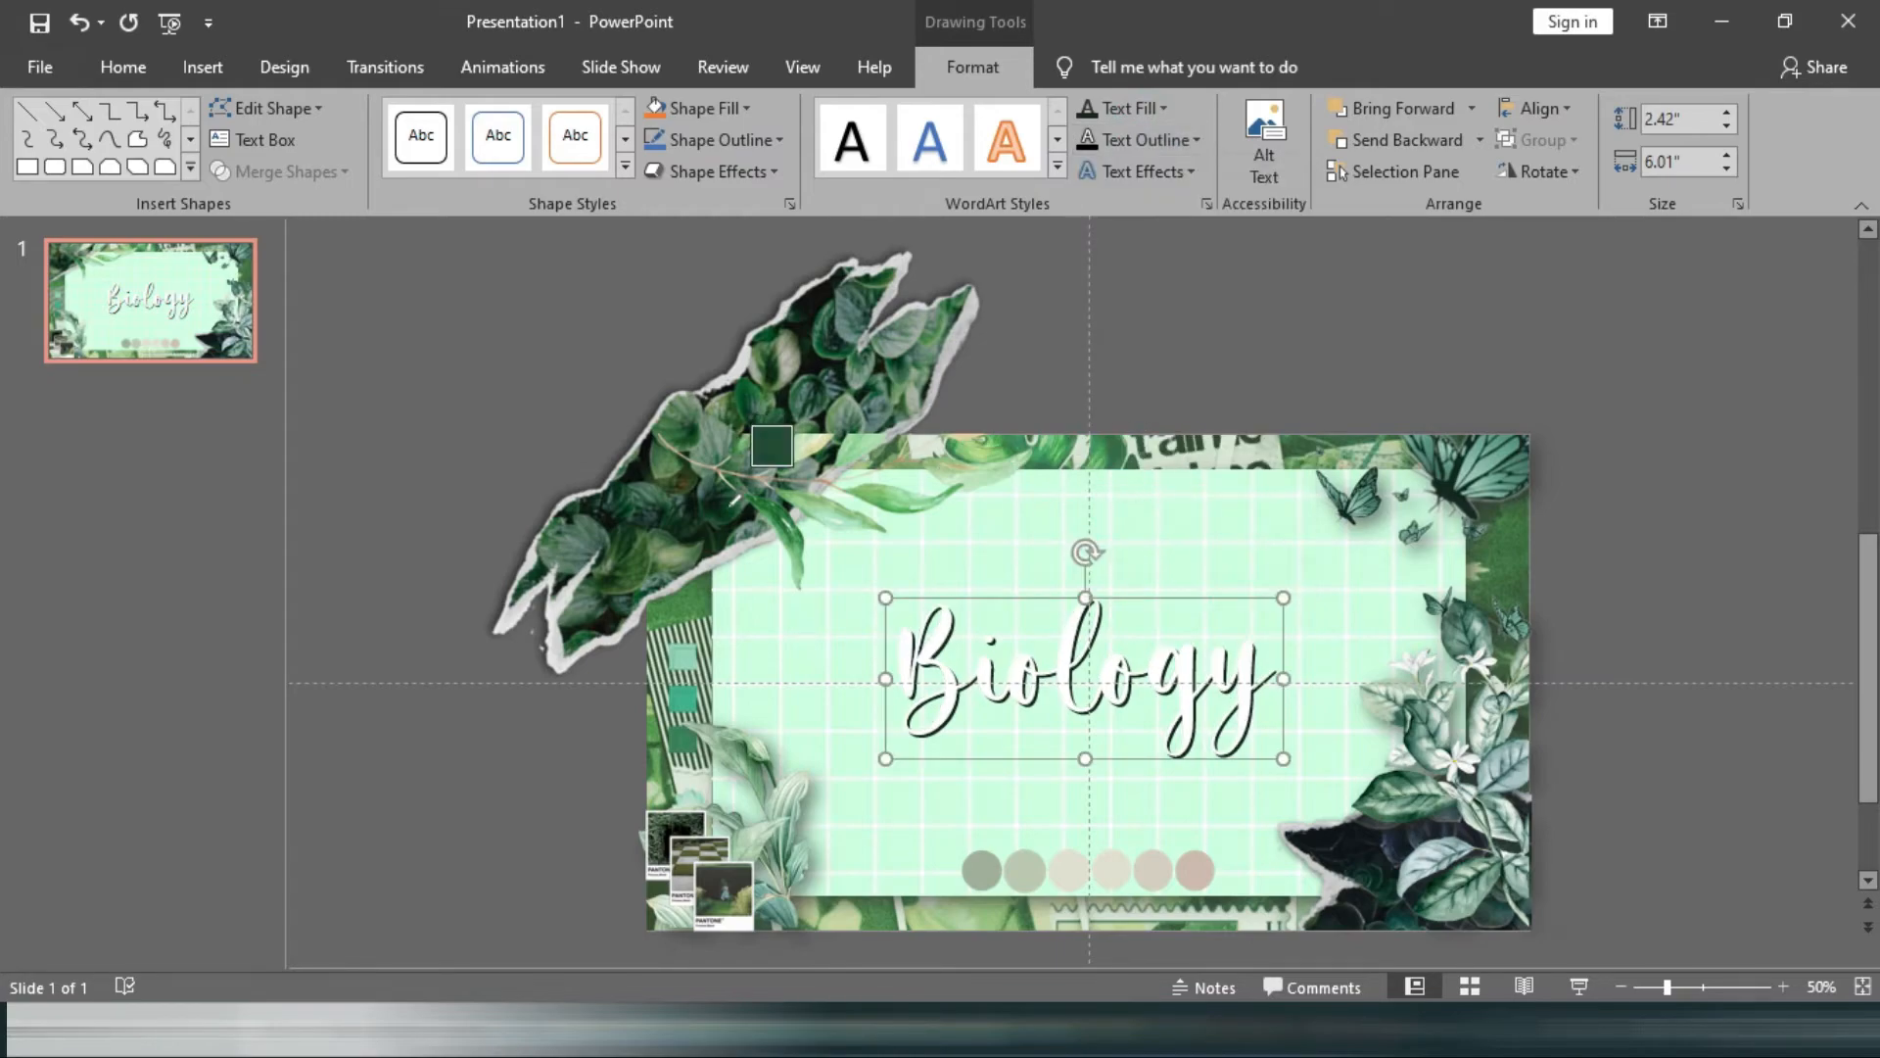
{"action": "left_click", "coordinate": [745, 459]}
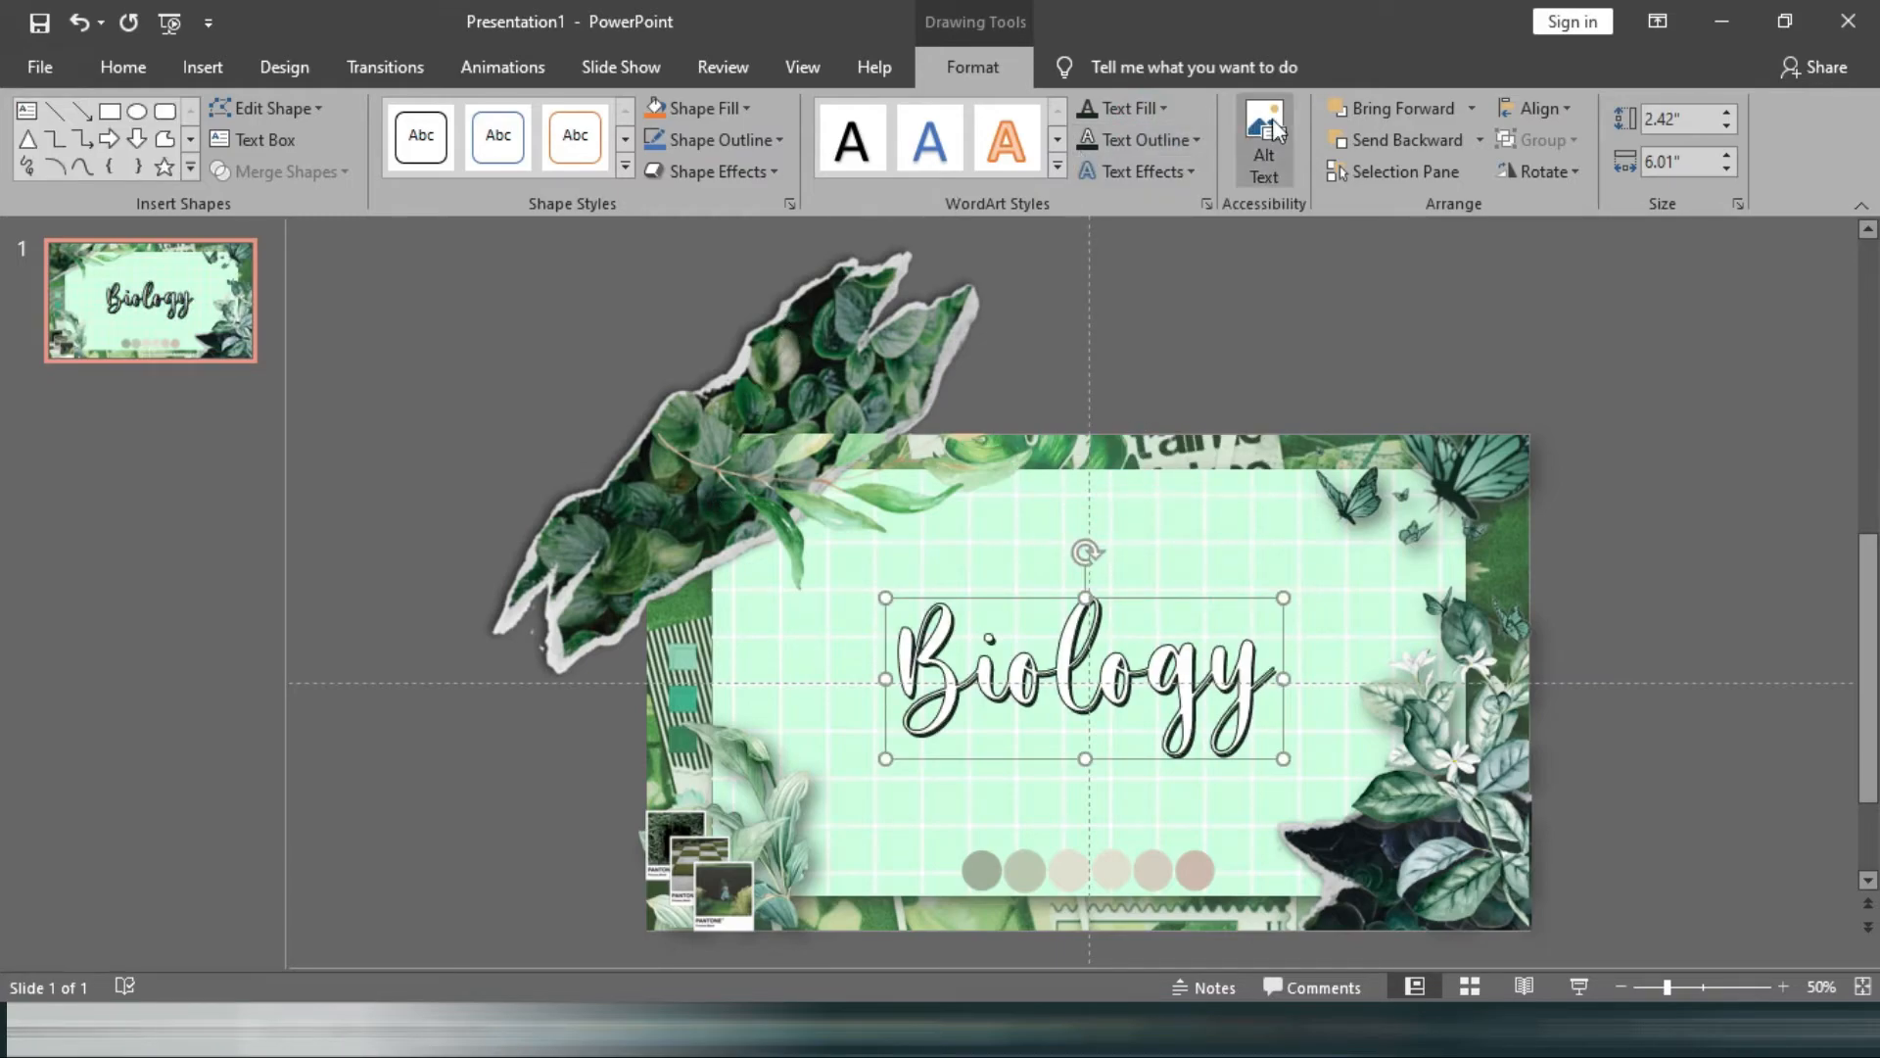
{"action": "left_click", "coordinate": [1170, 142]}
{"action": "mouse_move", "coordinate": [1159, 547]}
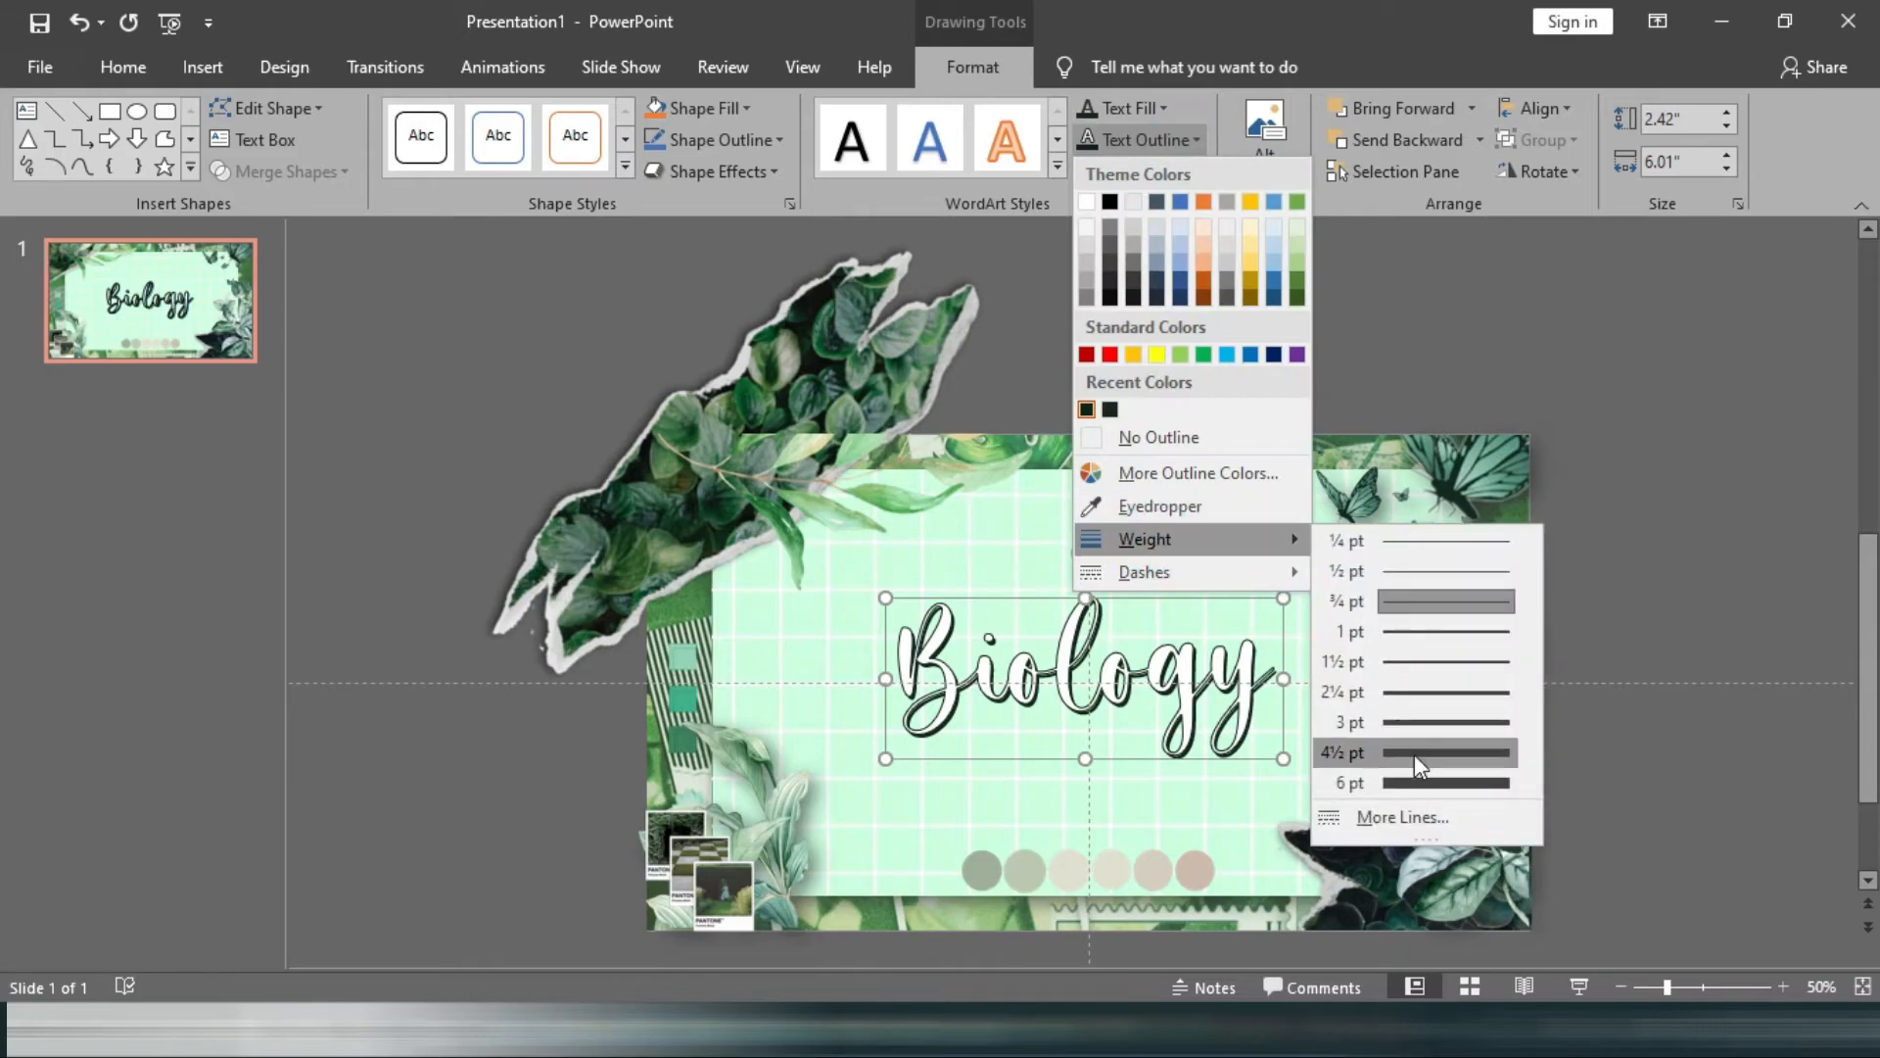
{"action": "left_click", "coordinate": [1420, 662]}
{"action": "left_click", "coordinate": [1643, 556]}
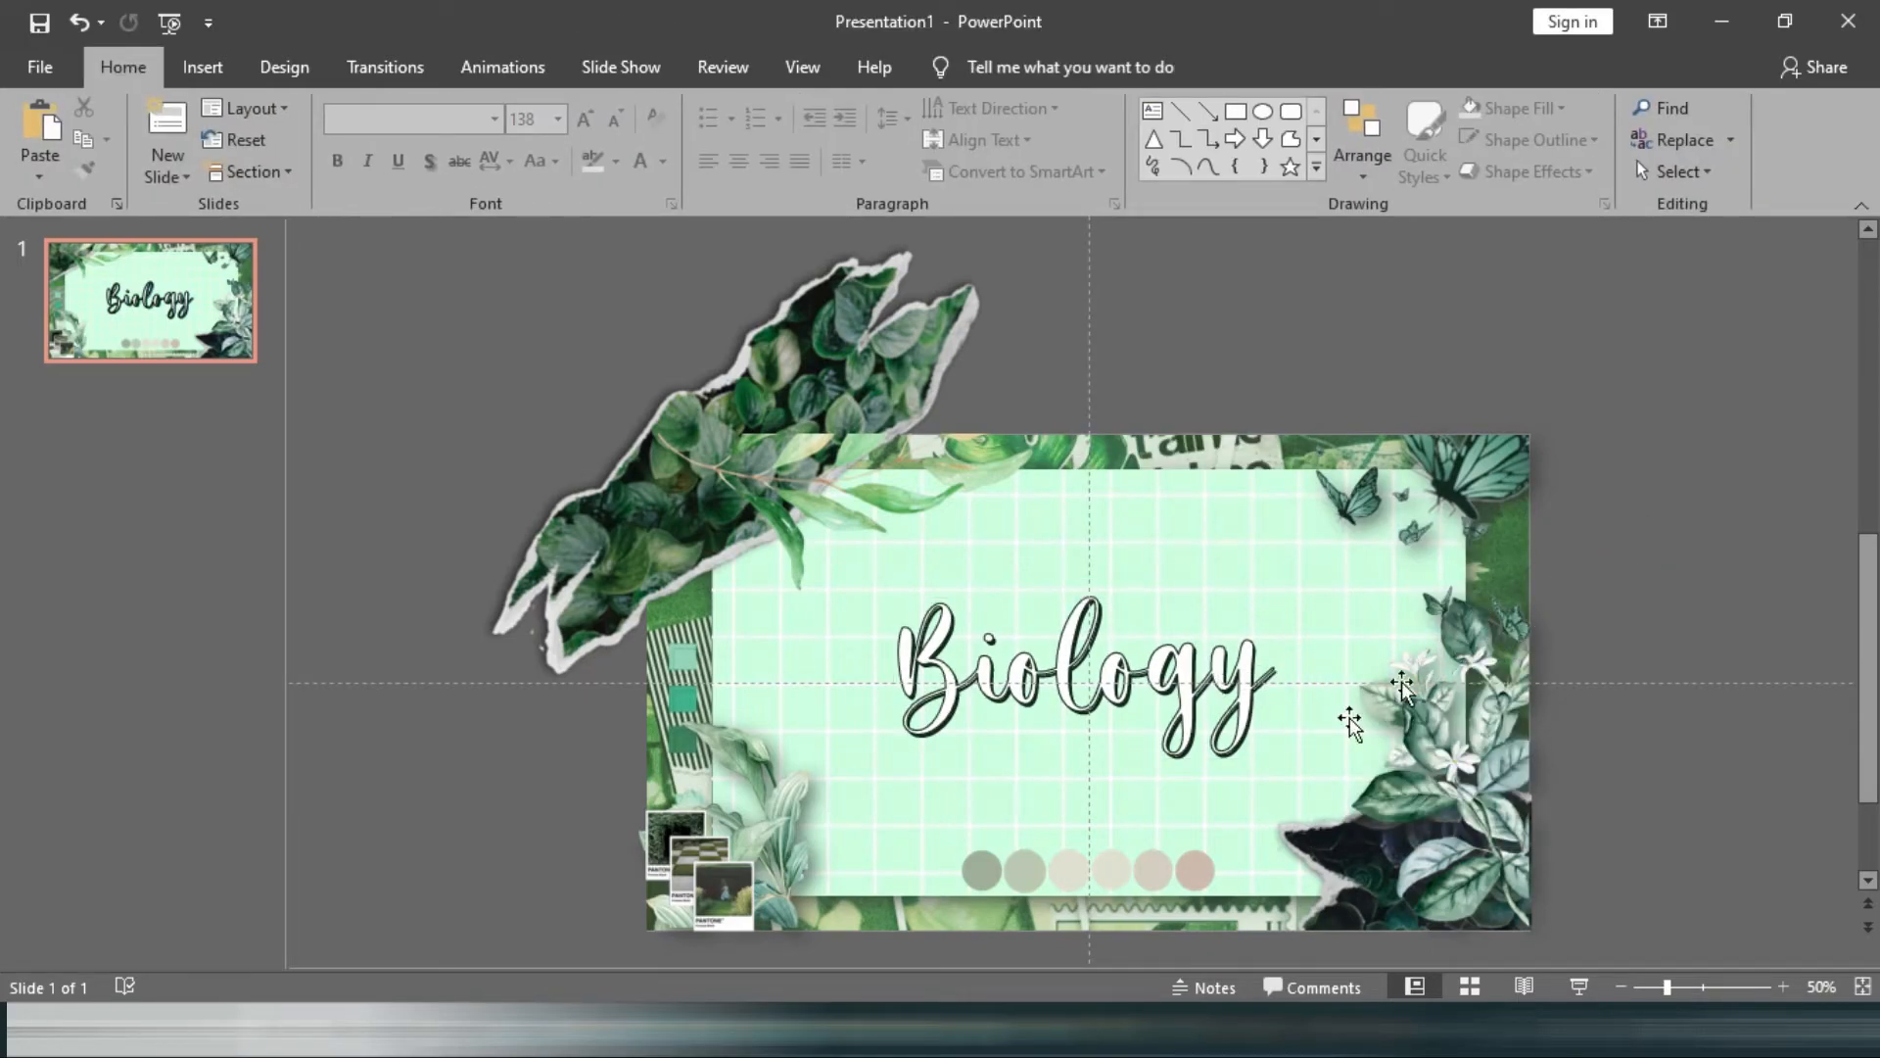
Preview the finished Biology title slide full screen and return to editing.
{"action": "scroll", "coordinate": [1545, 523], "scroll_direction": "down", "scroll_amount": 1}
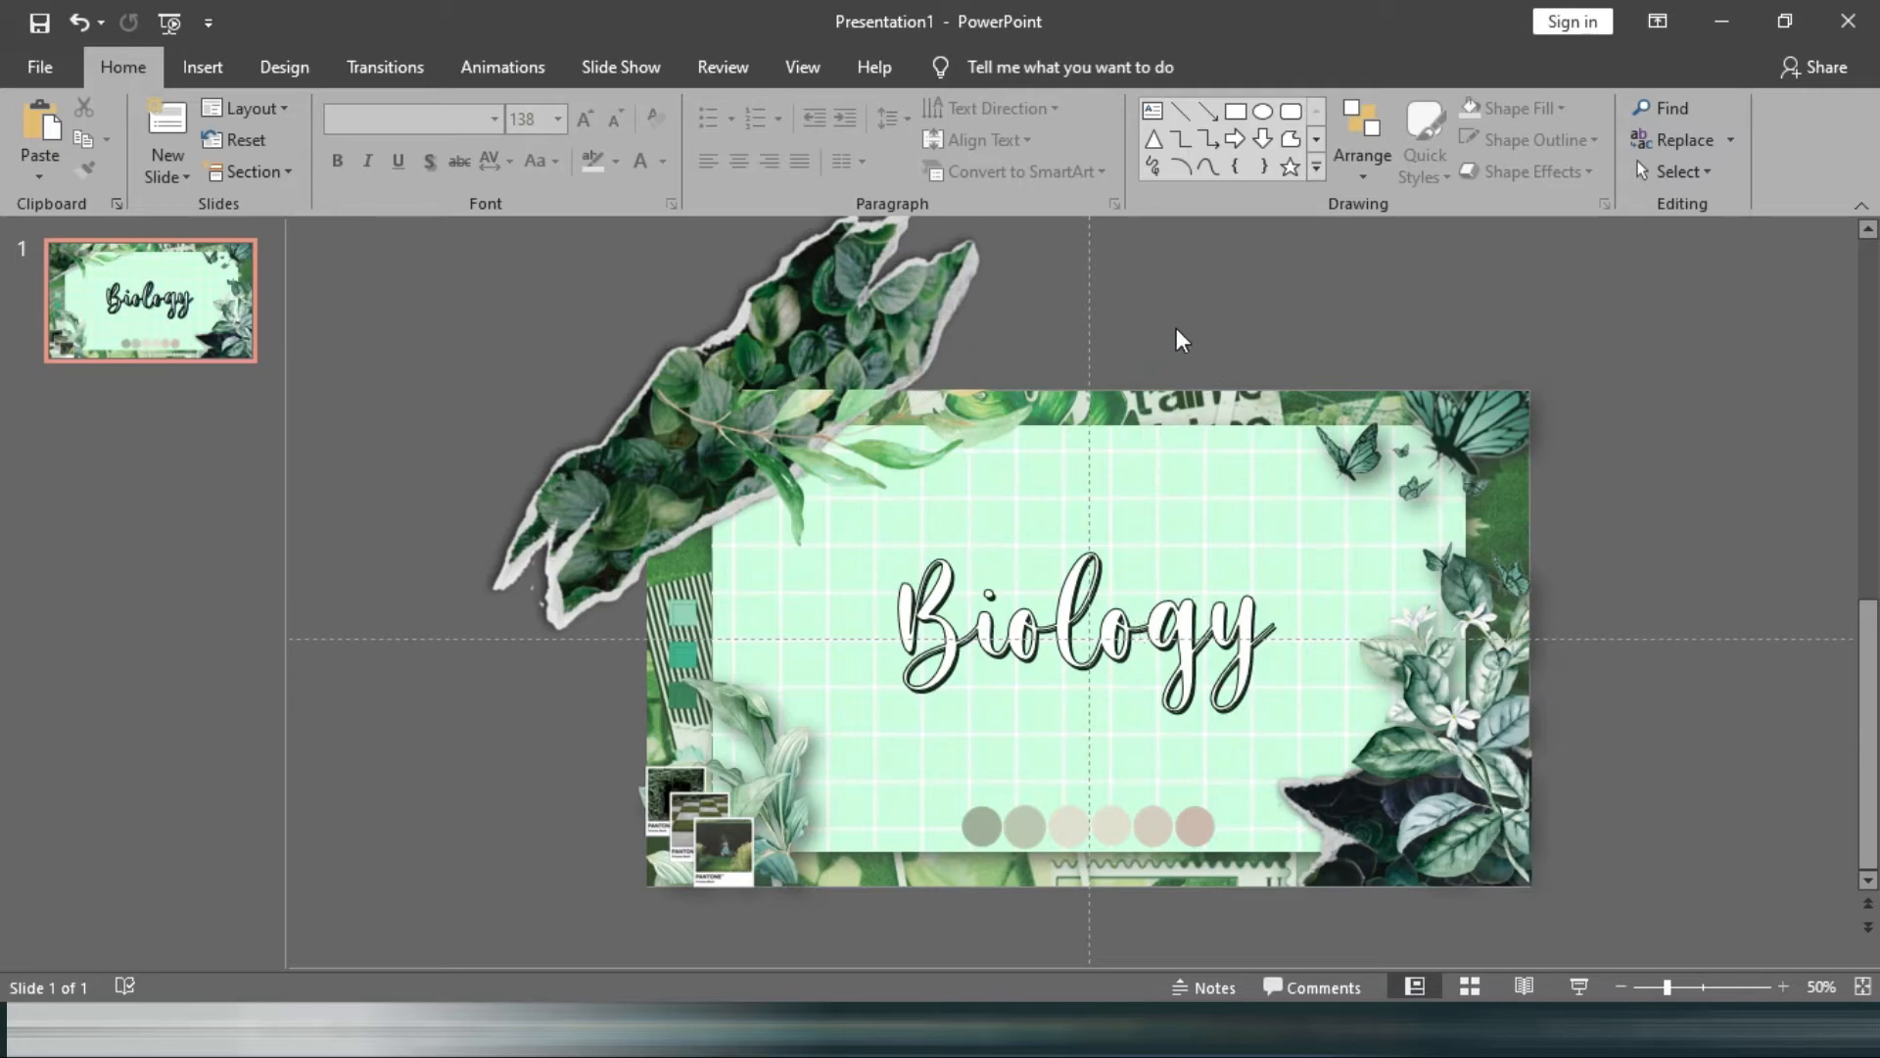
{"action": "left_click", "coordinate": [1577, 981]}
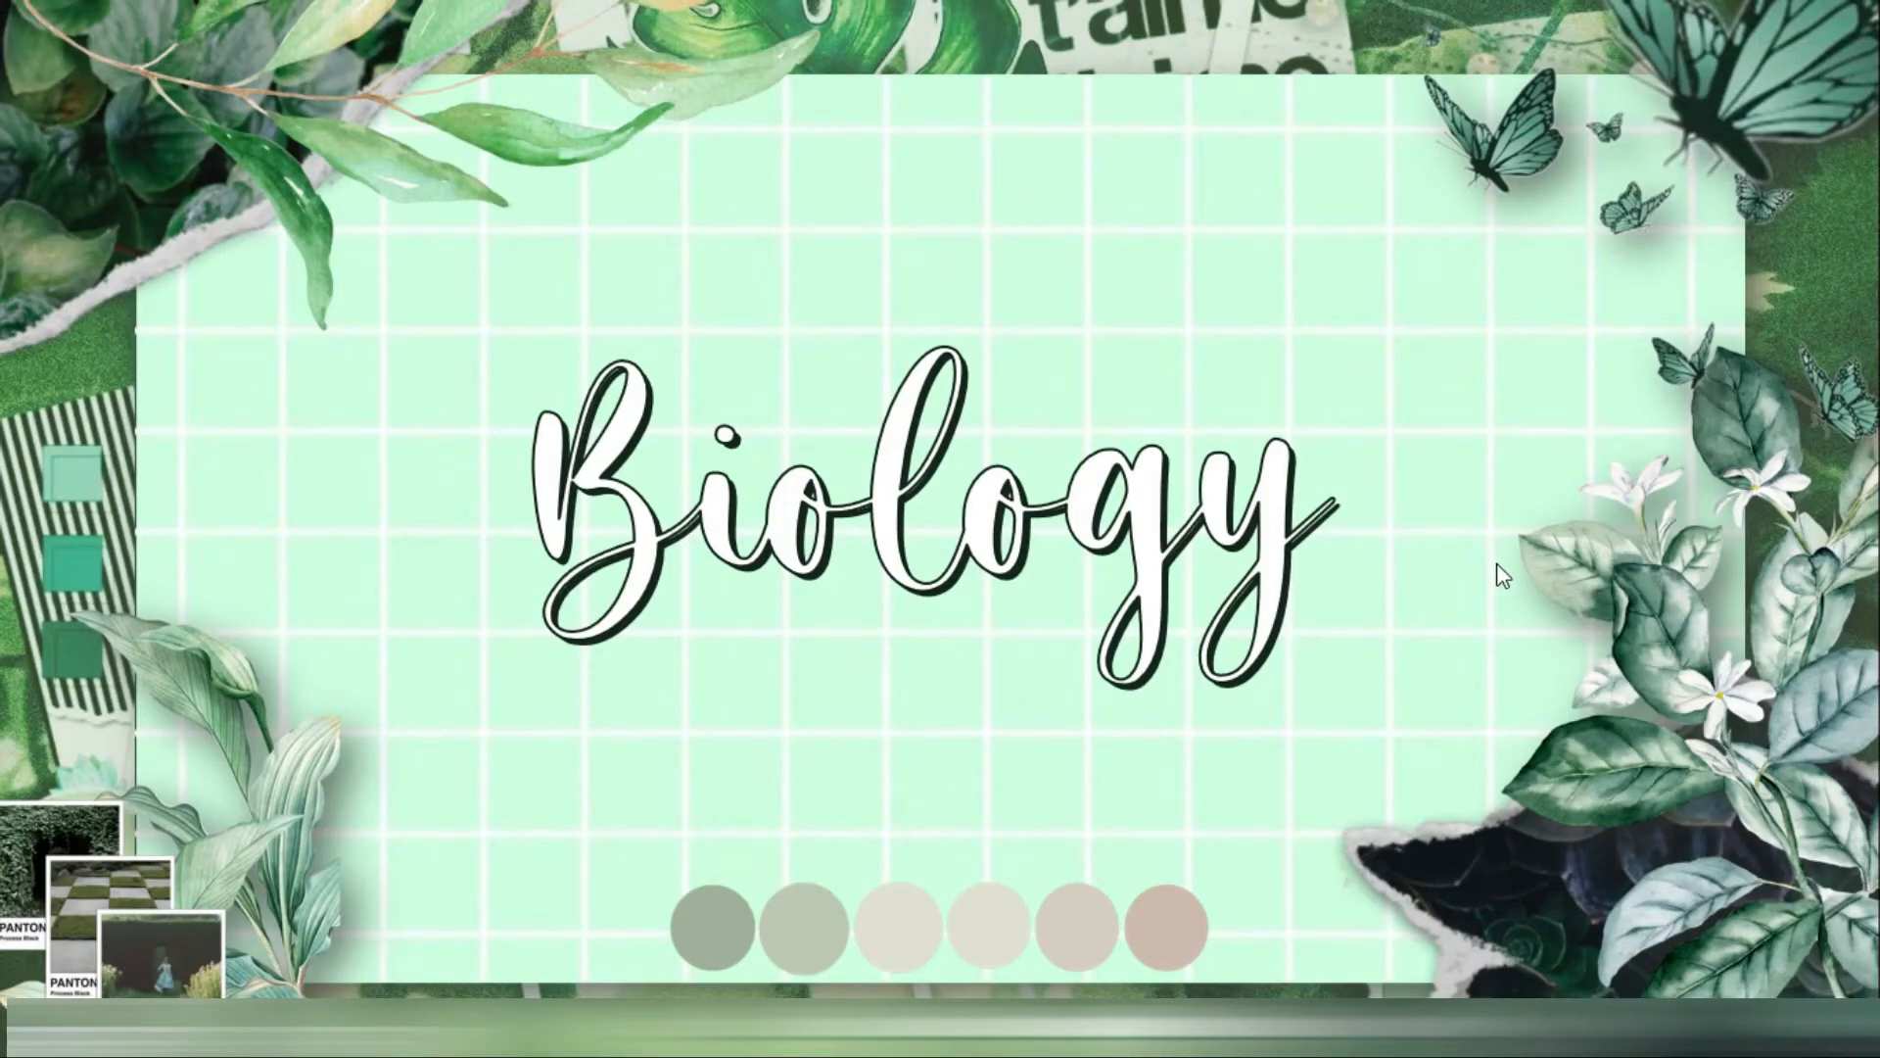
{"action": "key", "text": "Escape"}
Duplicate the title slide and delete the watercolor leaf branch over the torn leaf picture on the copy.
{"action": "right_click", "coordinate": [229, 339]}
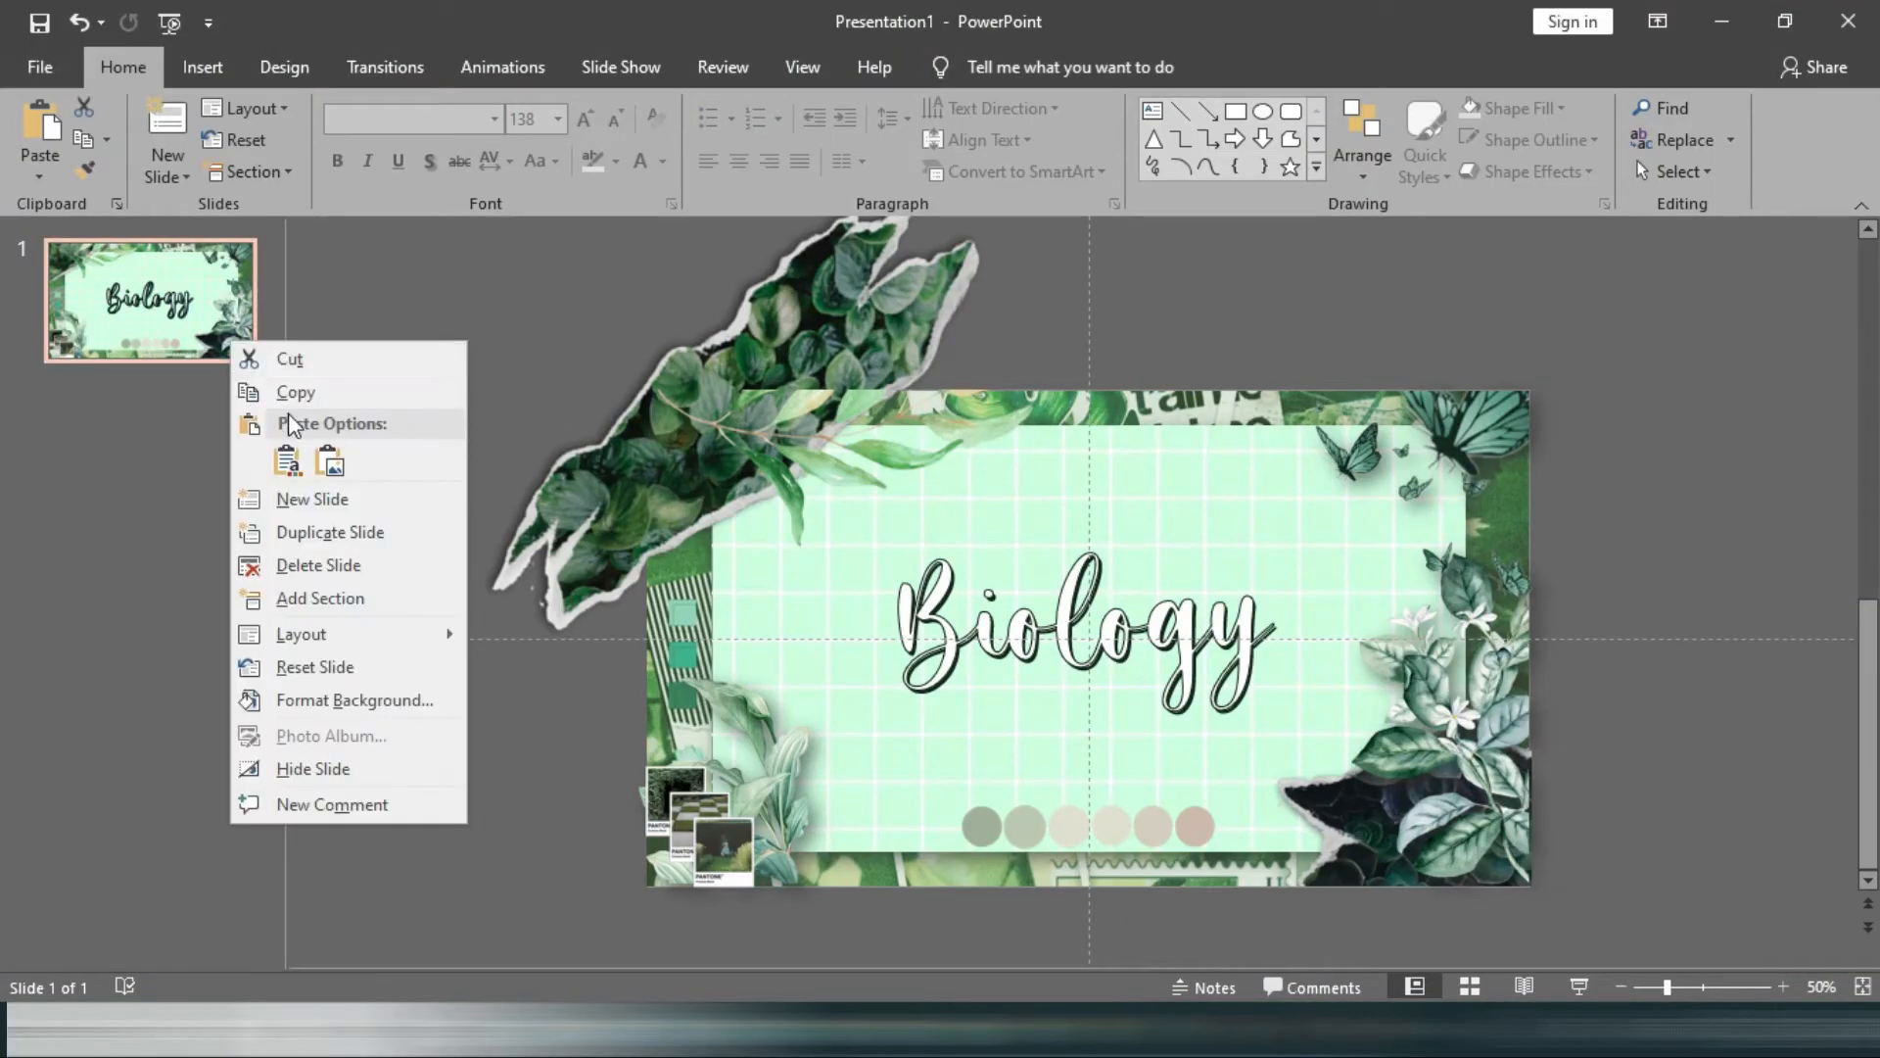
{"action": "left_click", "coordinate": [291, 532]}
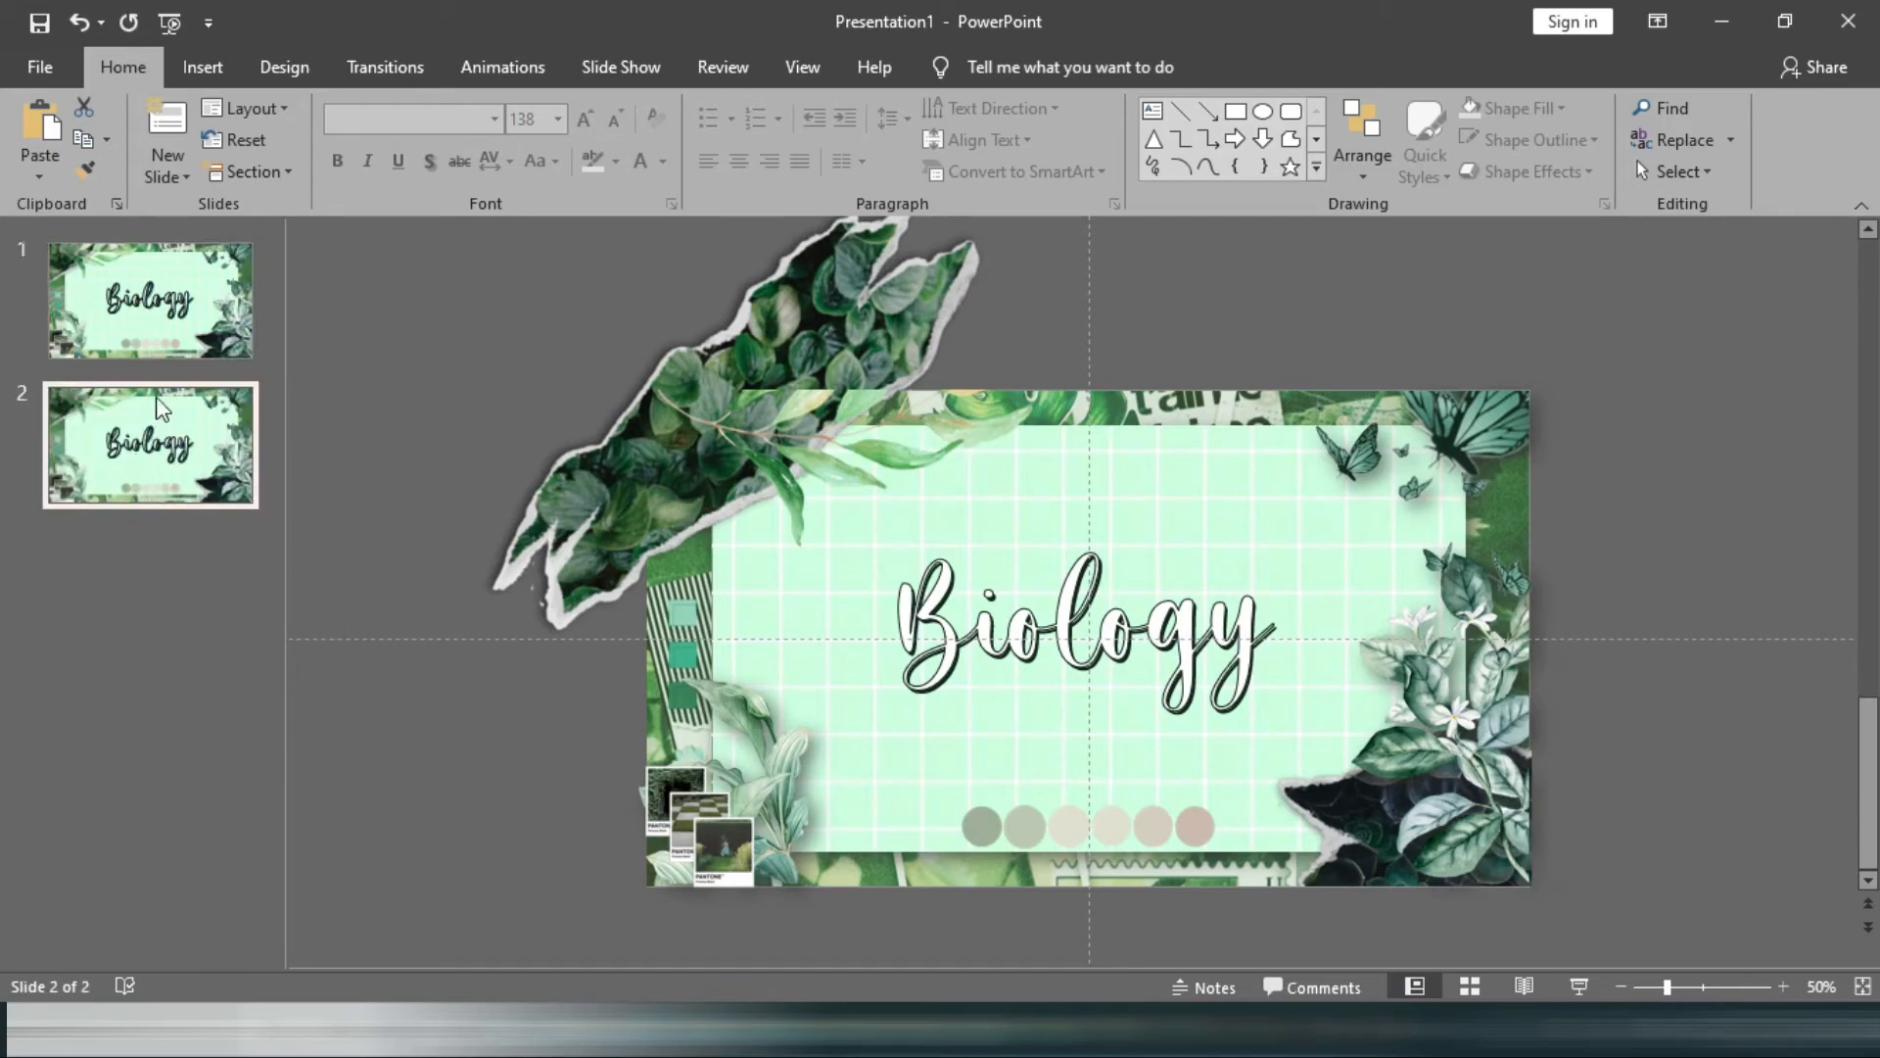
{"action": "left_click", "coordinate": [851, 357]}
{"action": "left_click", "coordinate": [827, 480]}
{"action": "key", "text": "Delete"}
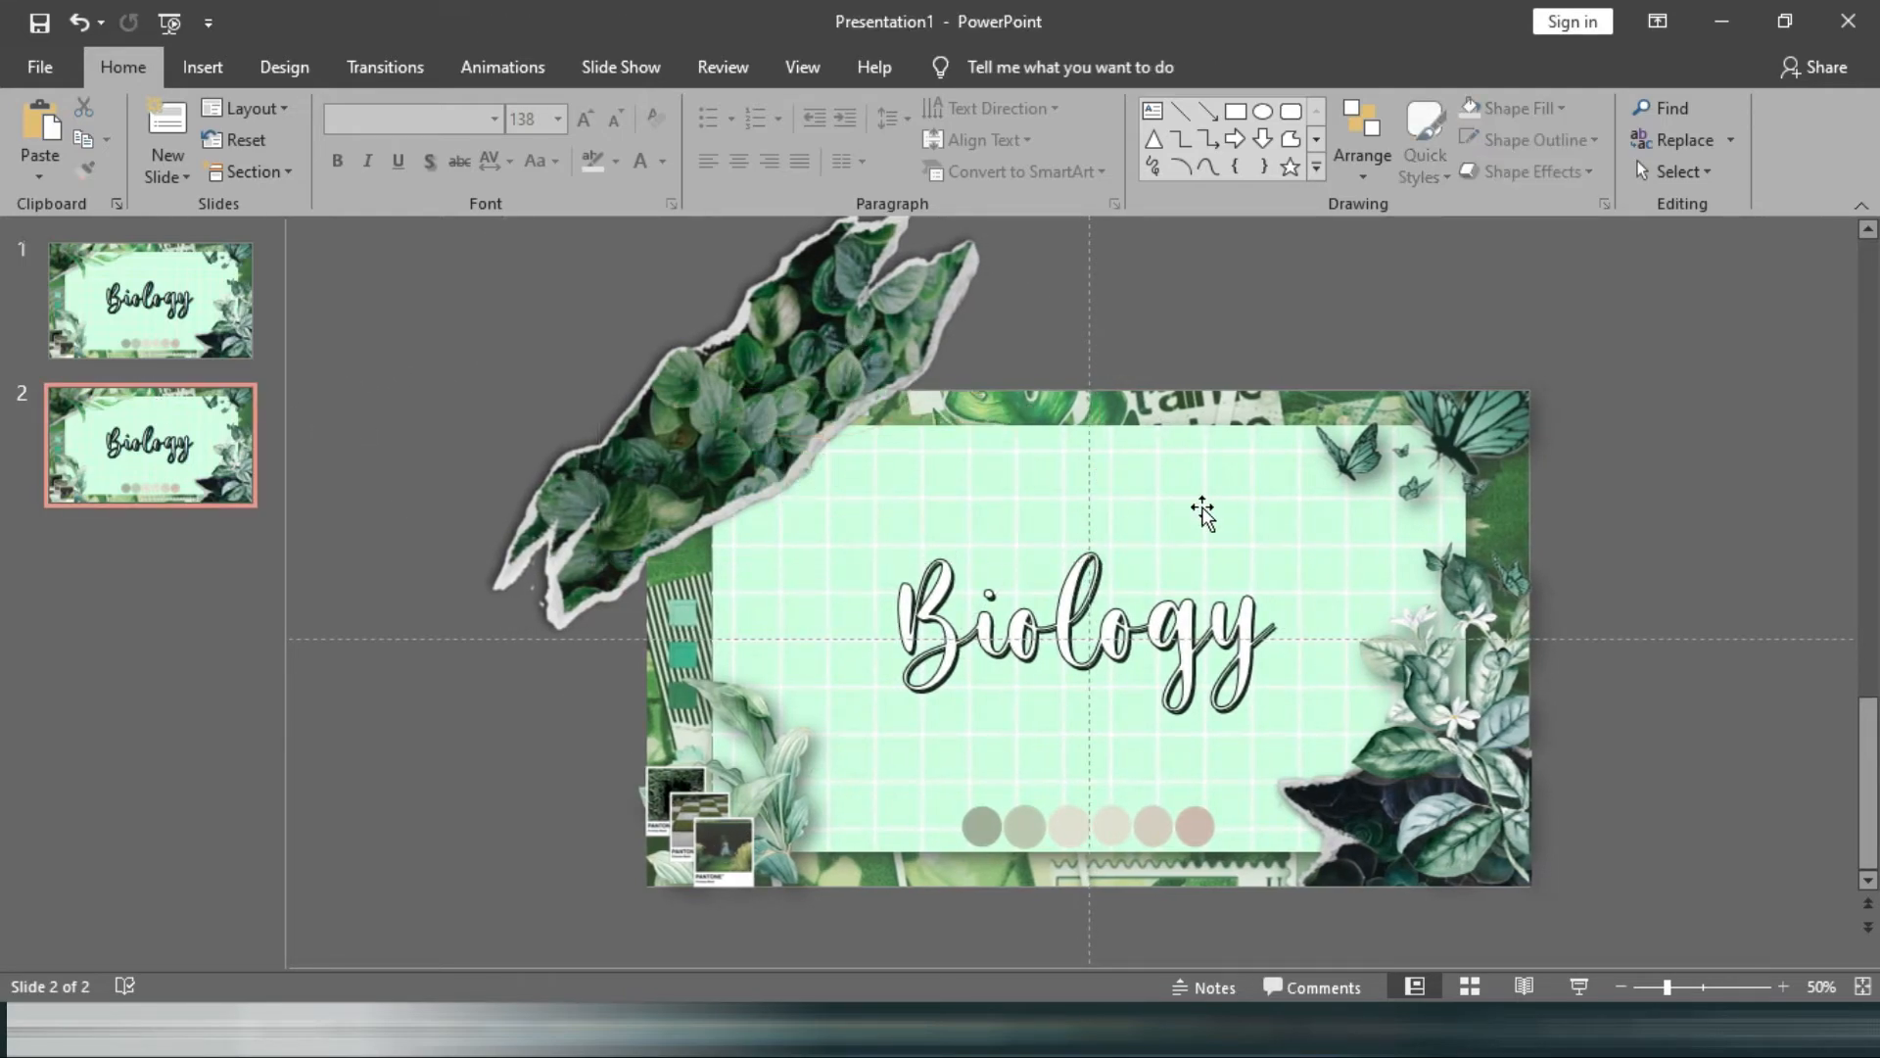
Delete the large butterfly, the small butterflies and the white-flowered plant from slide 2.
{"action": "left_click", "coordinate": [1461, 754]}
{"action": "key", "text": "Delete"}
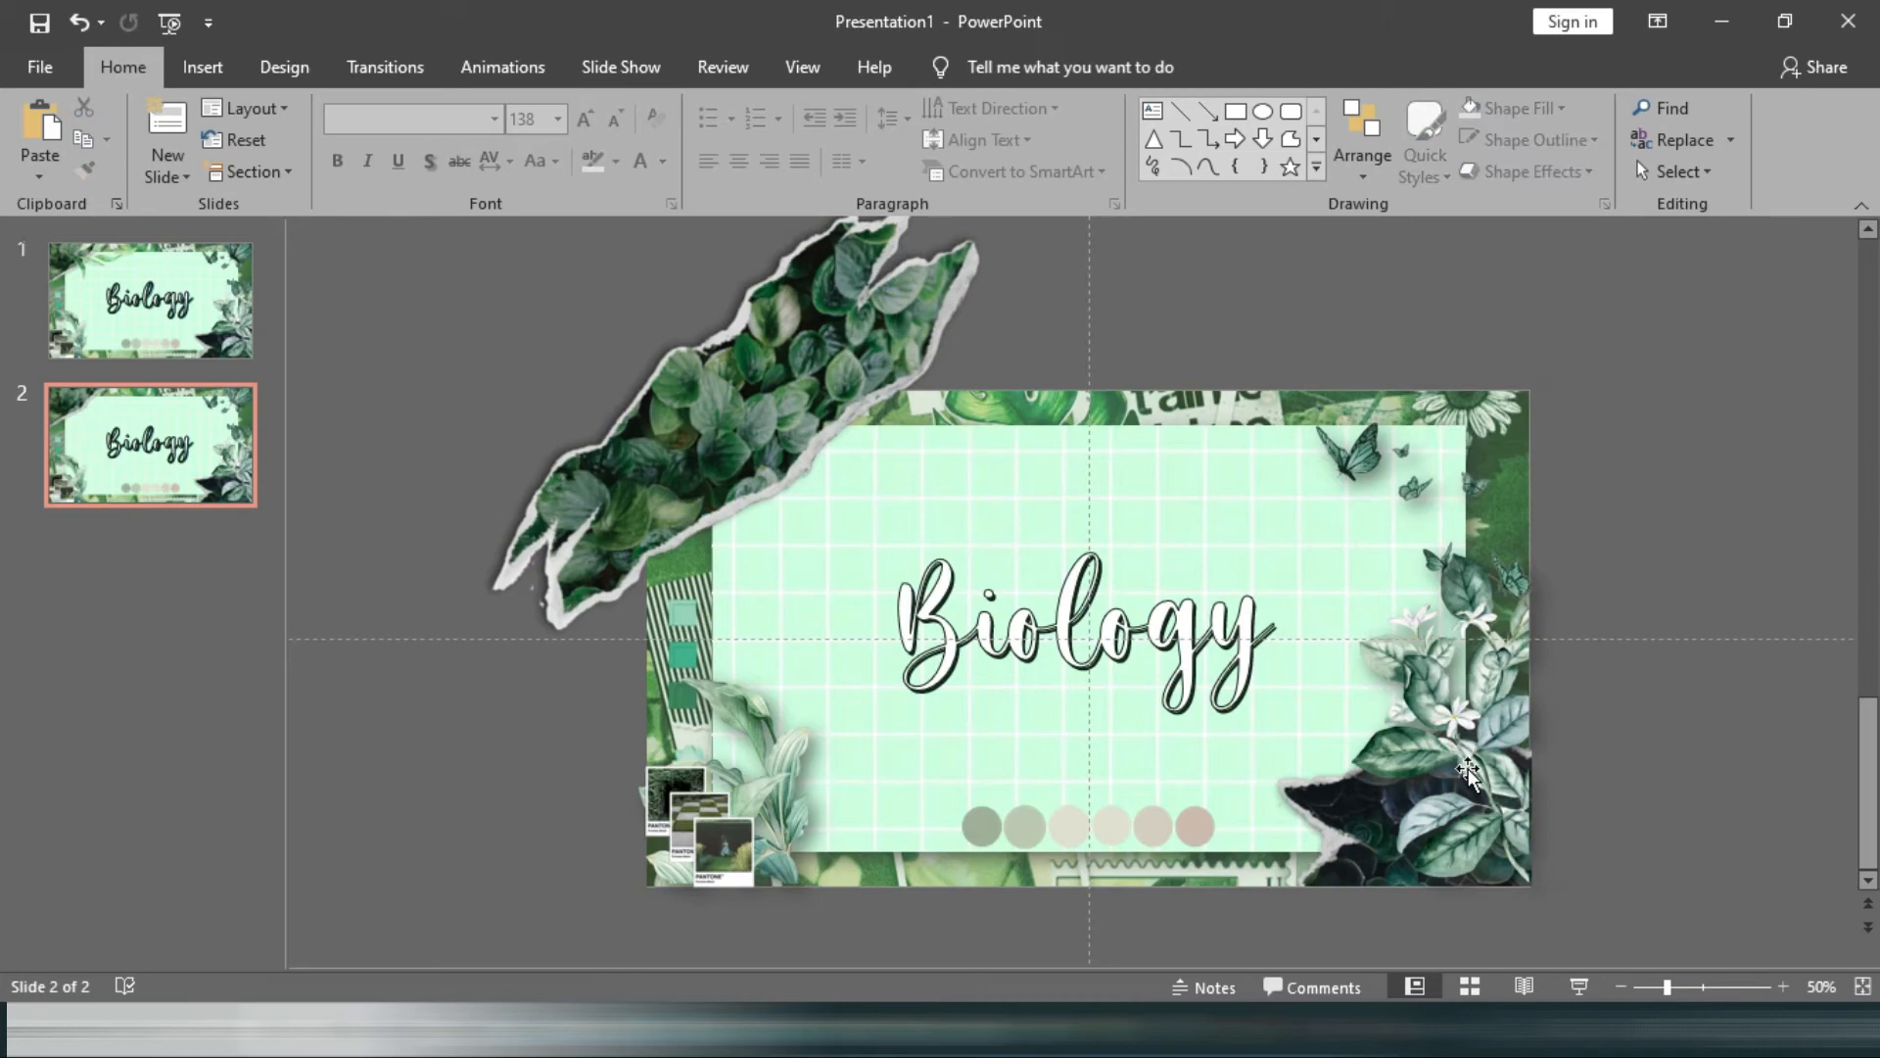
{"action": "left_click", "coordinate": [1385, 455]}
{"action": "key", "text": "Delete"}
{"action": "left_click", "coordinate": [1459, 639]}
{"action": "key", "text": "Delete"}
Remove both layers of the Biology title from slide 2.
{"action": "left_click", "coordinate": [1107, 588]}
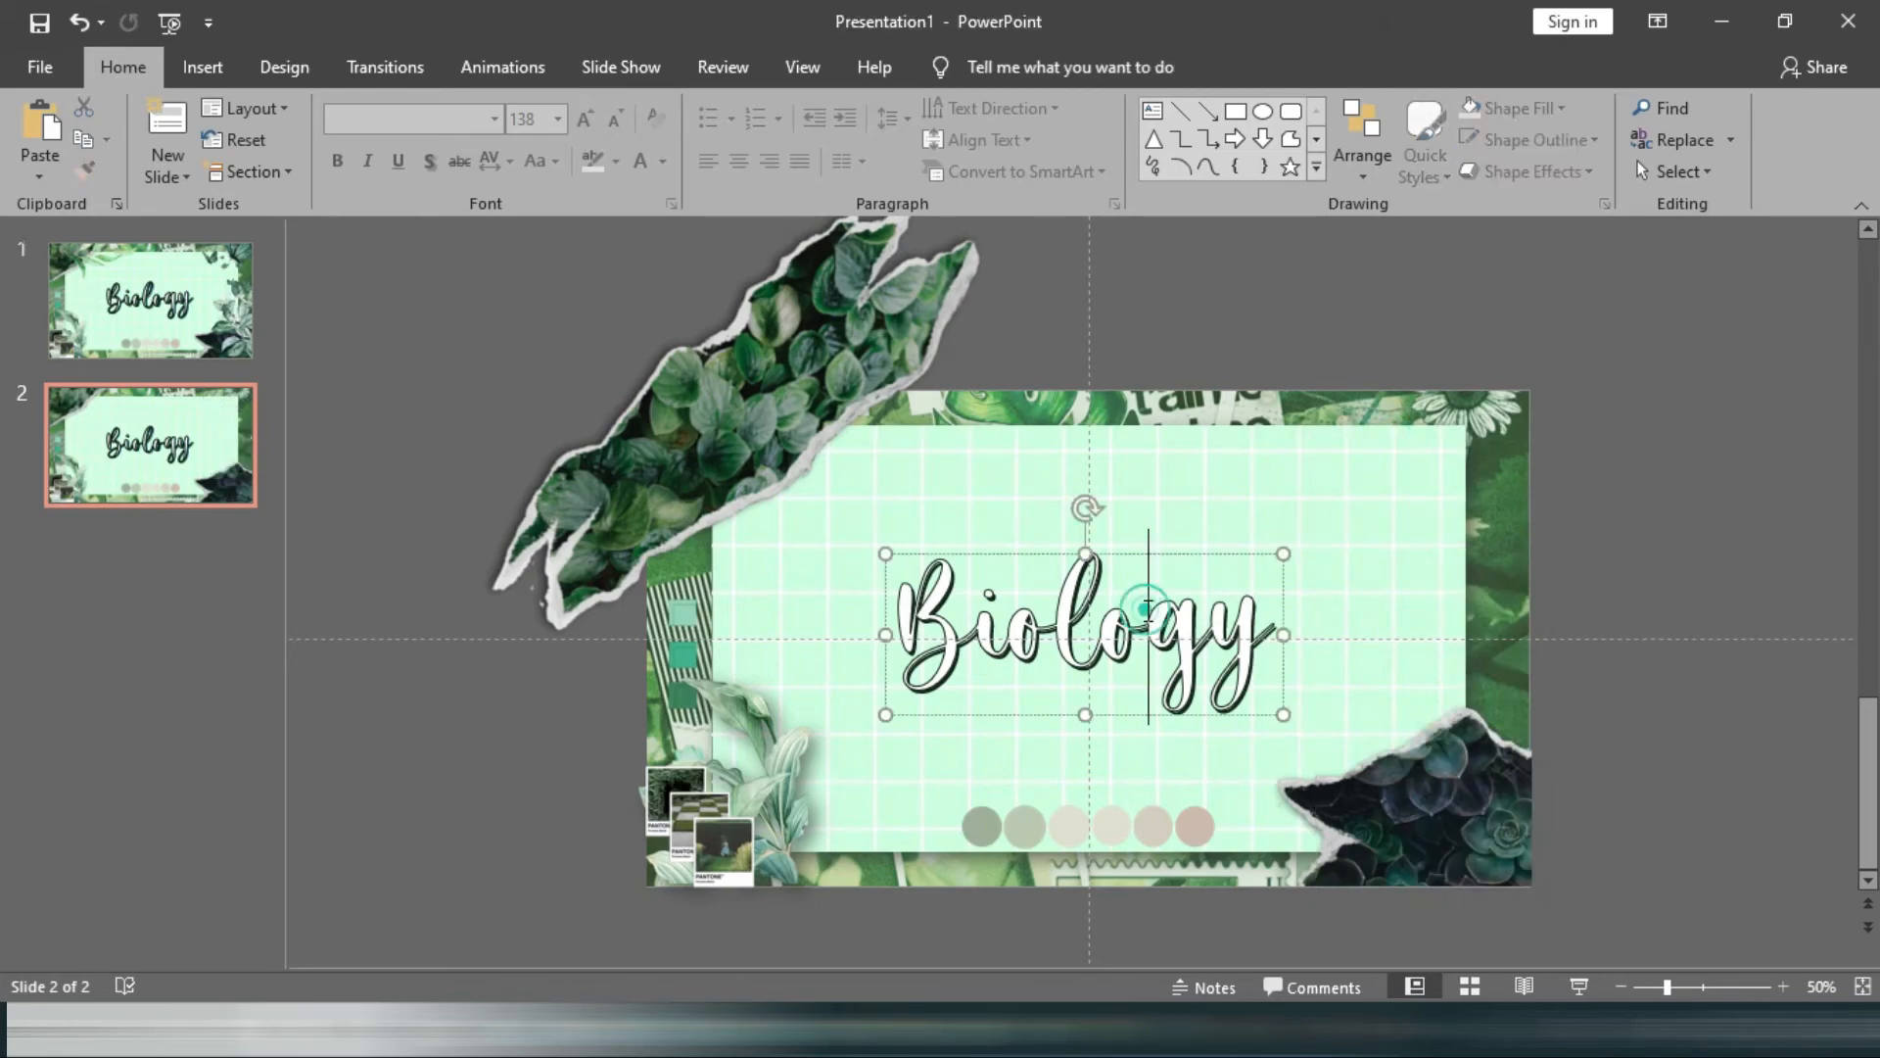
{"action": "key", "text": "BackSpace"}
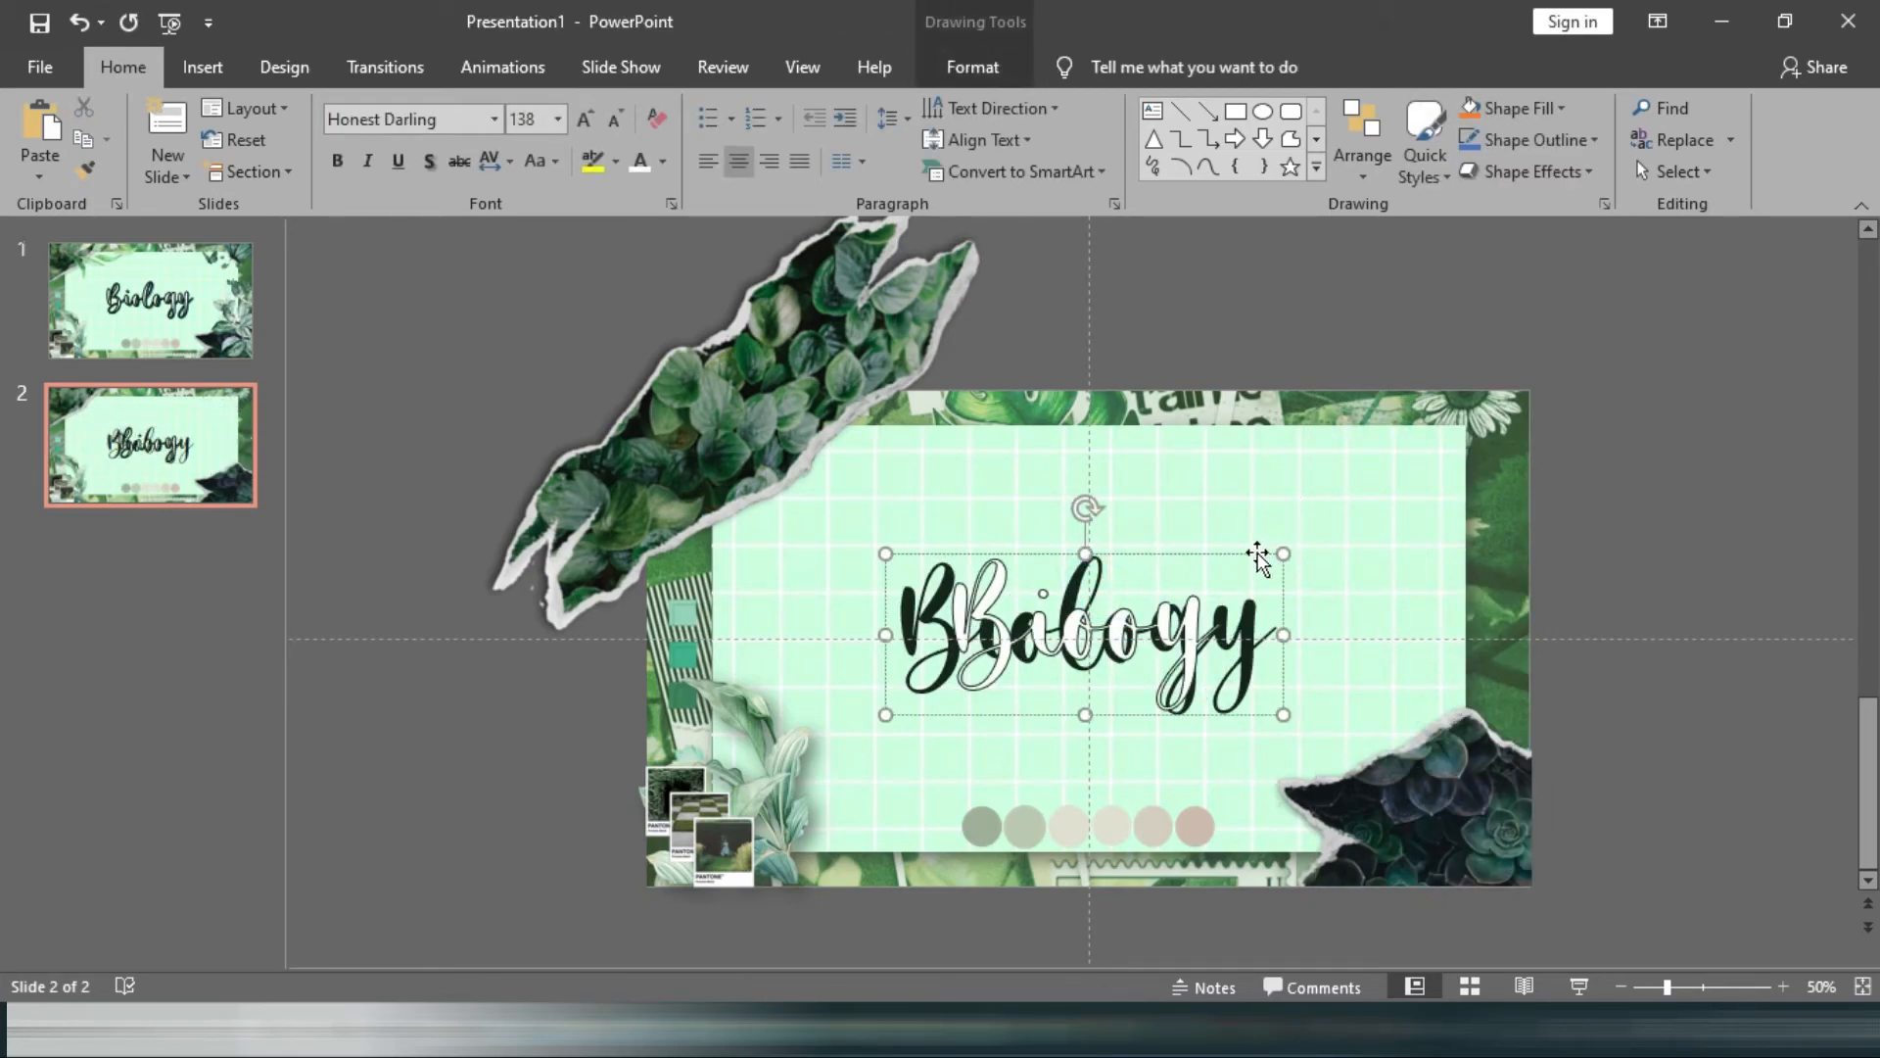
{"action": "left_click", "coordinate": [1257, 553]}
{"action": "key", "text": "Delete"}
{"action": "left_click", "coordinate": [1026, 612]}
{"action": "left_click", "coordinate": [1130, 554]}
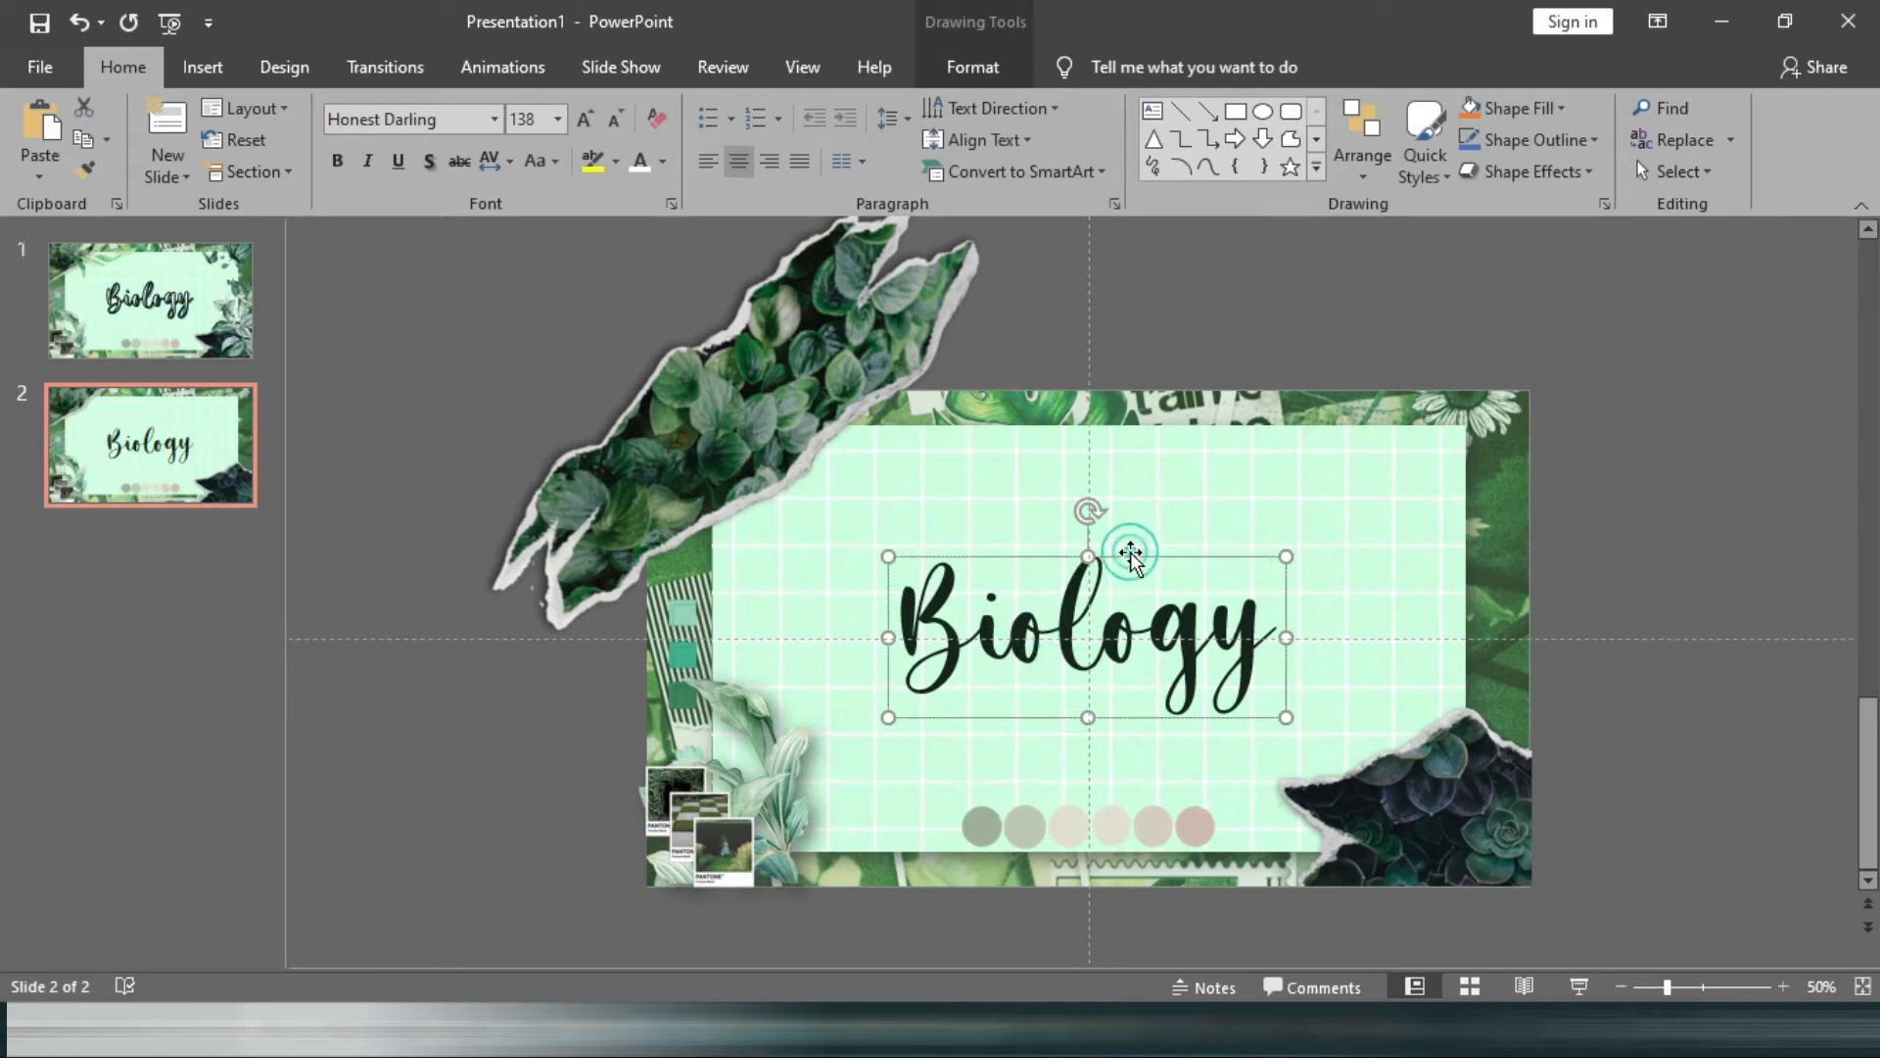
{"action": "key", "text": "Delete"}
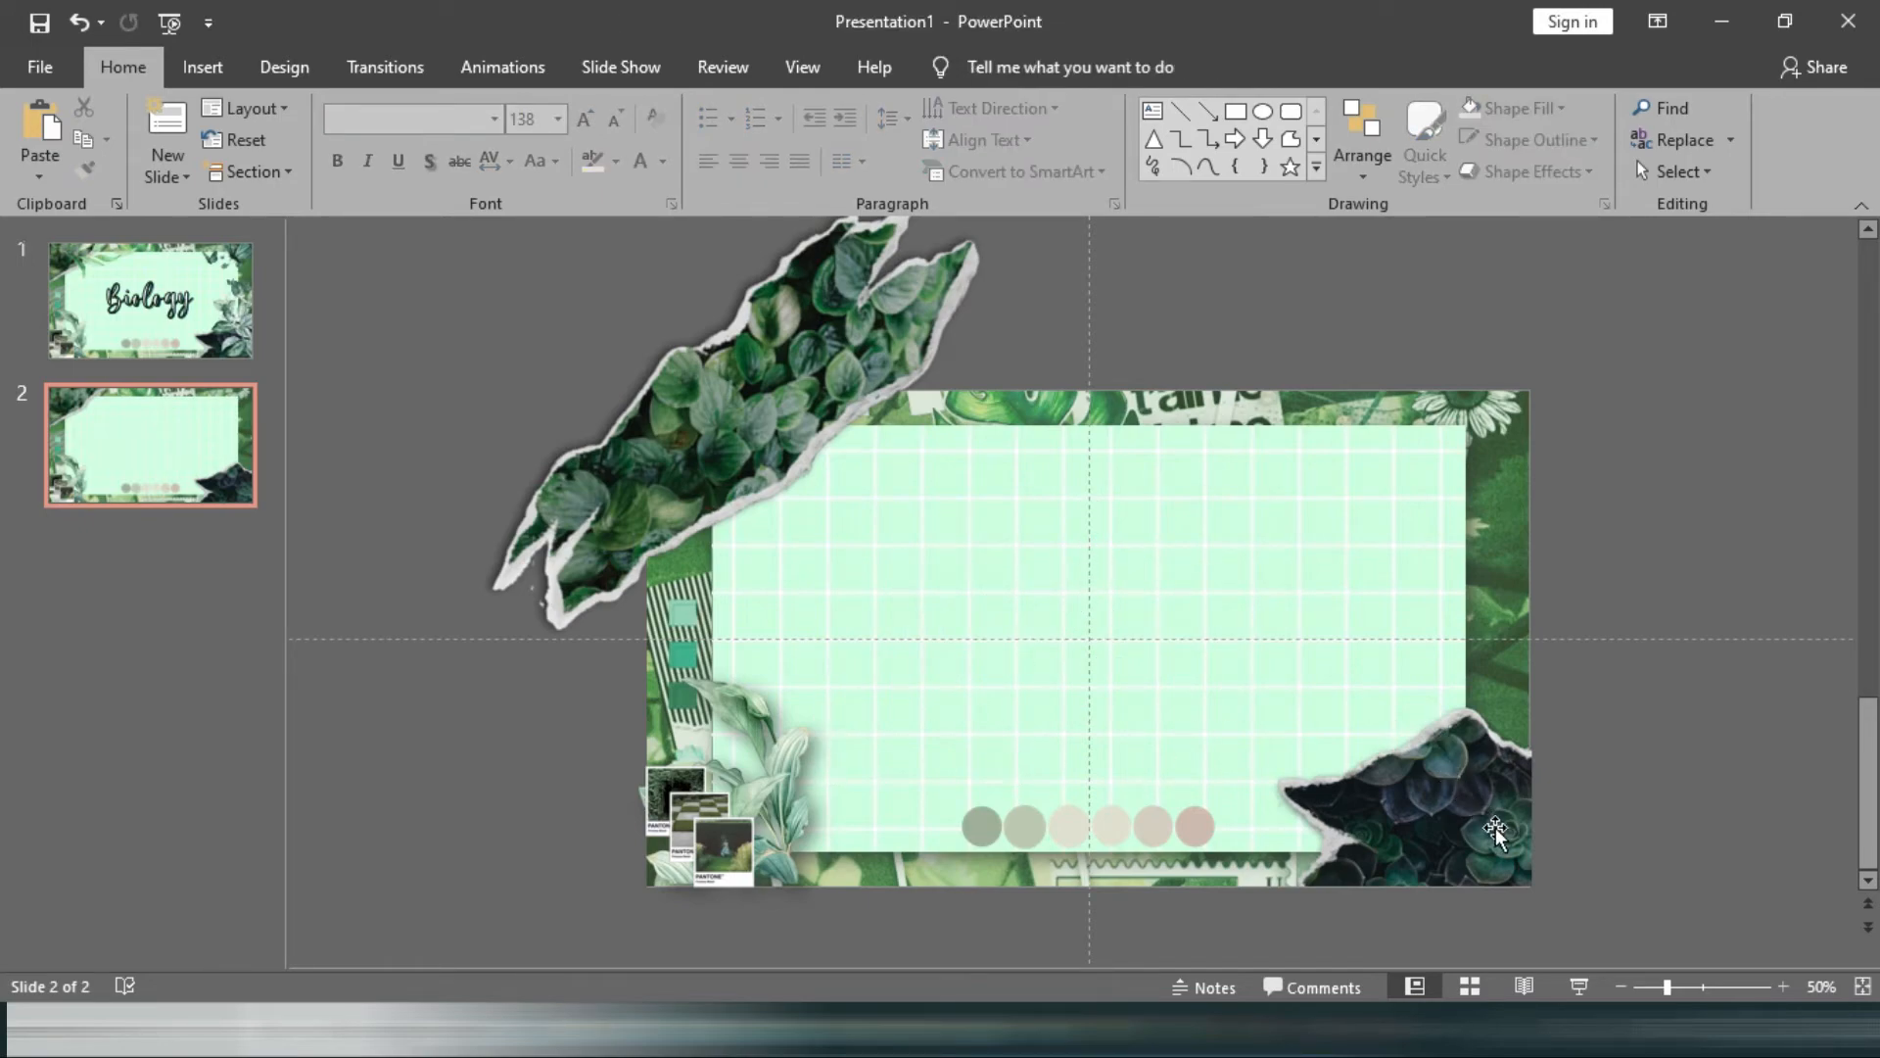
Enlarge the color-circle palette to about 8.63" square and place its circles across the slide's upper-right edge.
{"action": "left_click", "coordinate": [1183, 779]}
{"action": "left_click_drag", "start_coordinate": [1183, 780], "coordinate": [1431, 429]}
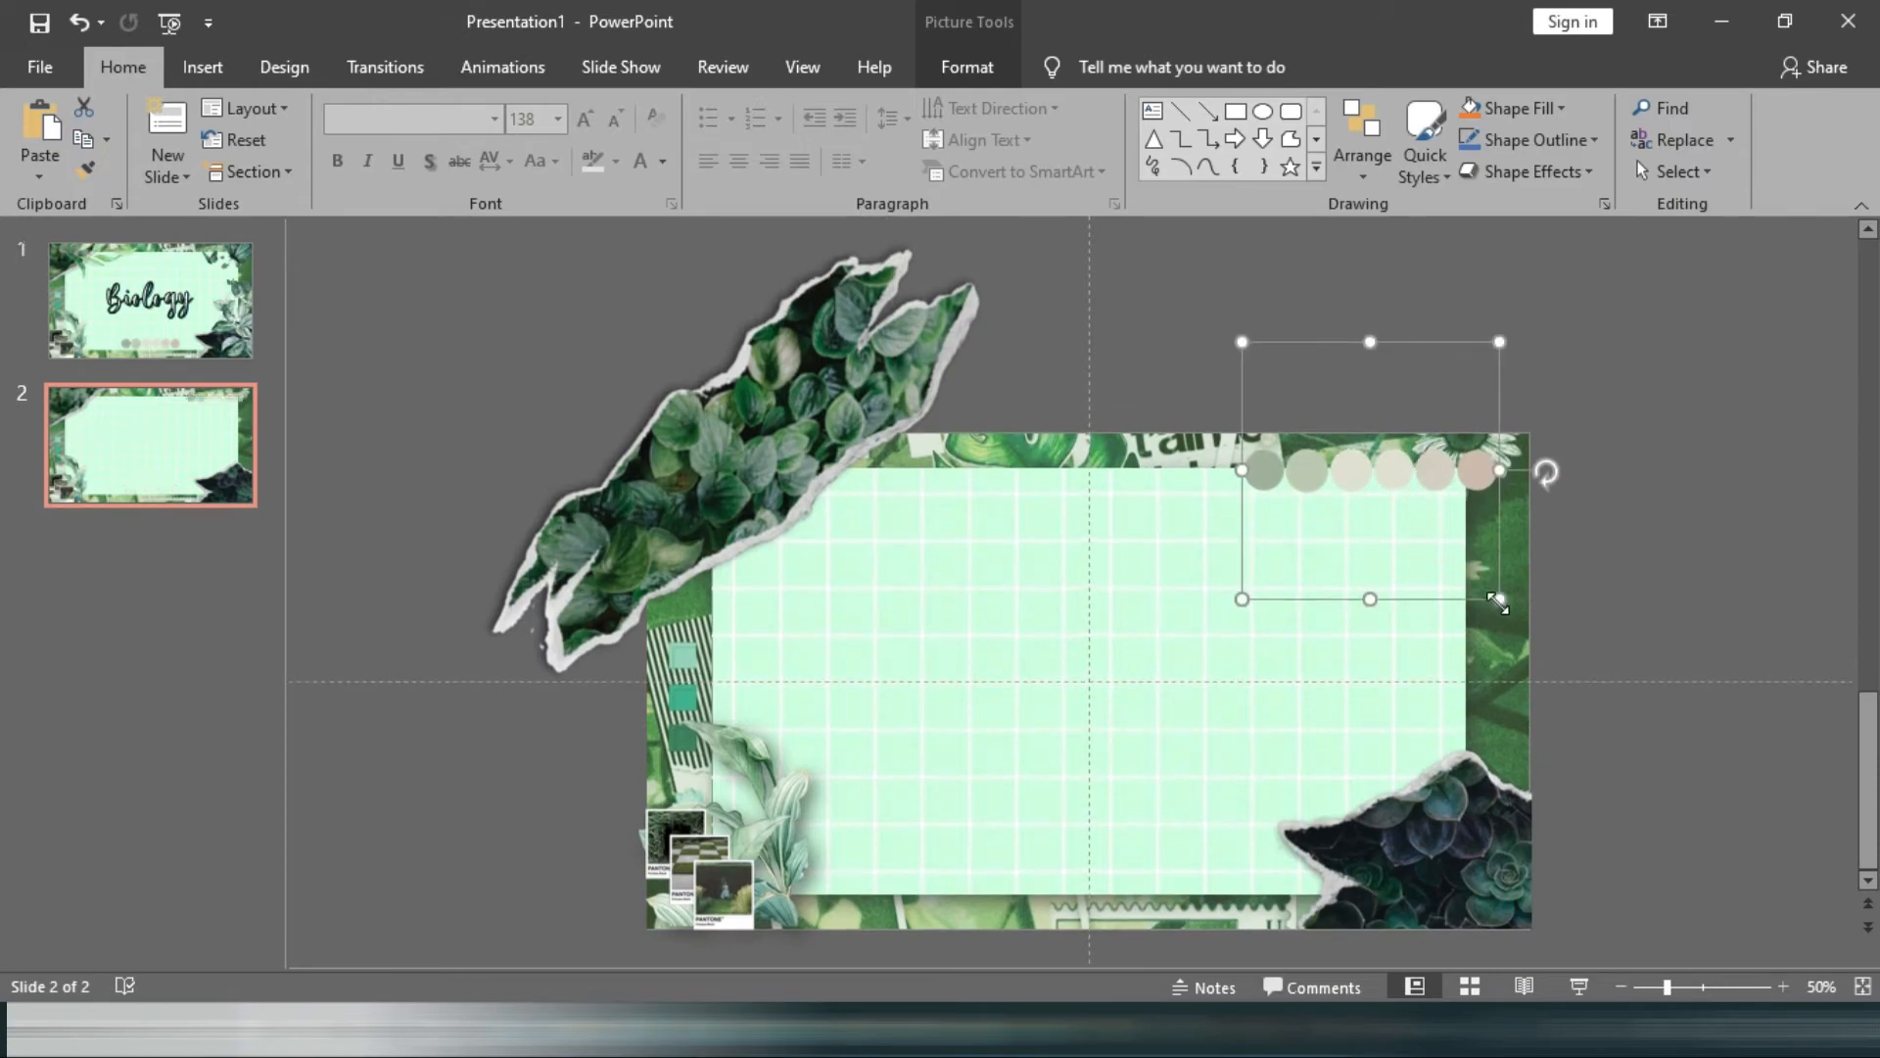
{"action": "left_click_drag", "start_coordinate": [1497, 602], "coordinate": [1860, 842]}
{"action": "left_click_drag", "start_coordinate": [1570, 654], "coordinate": [1547, 490]}
{"action": "left_click_drag", "start_coordinate": [1214, 798], "coordinate": [1282, 744]}
{"action": "left_click_drag", "start_coordinate": [1626, 508], "coordinate": [1509, 433]}
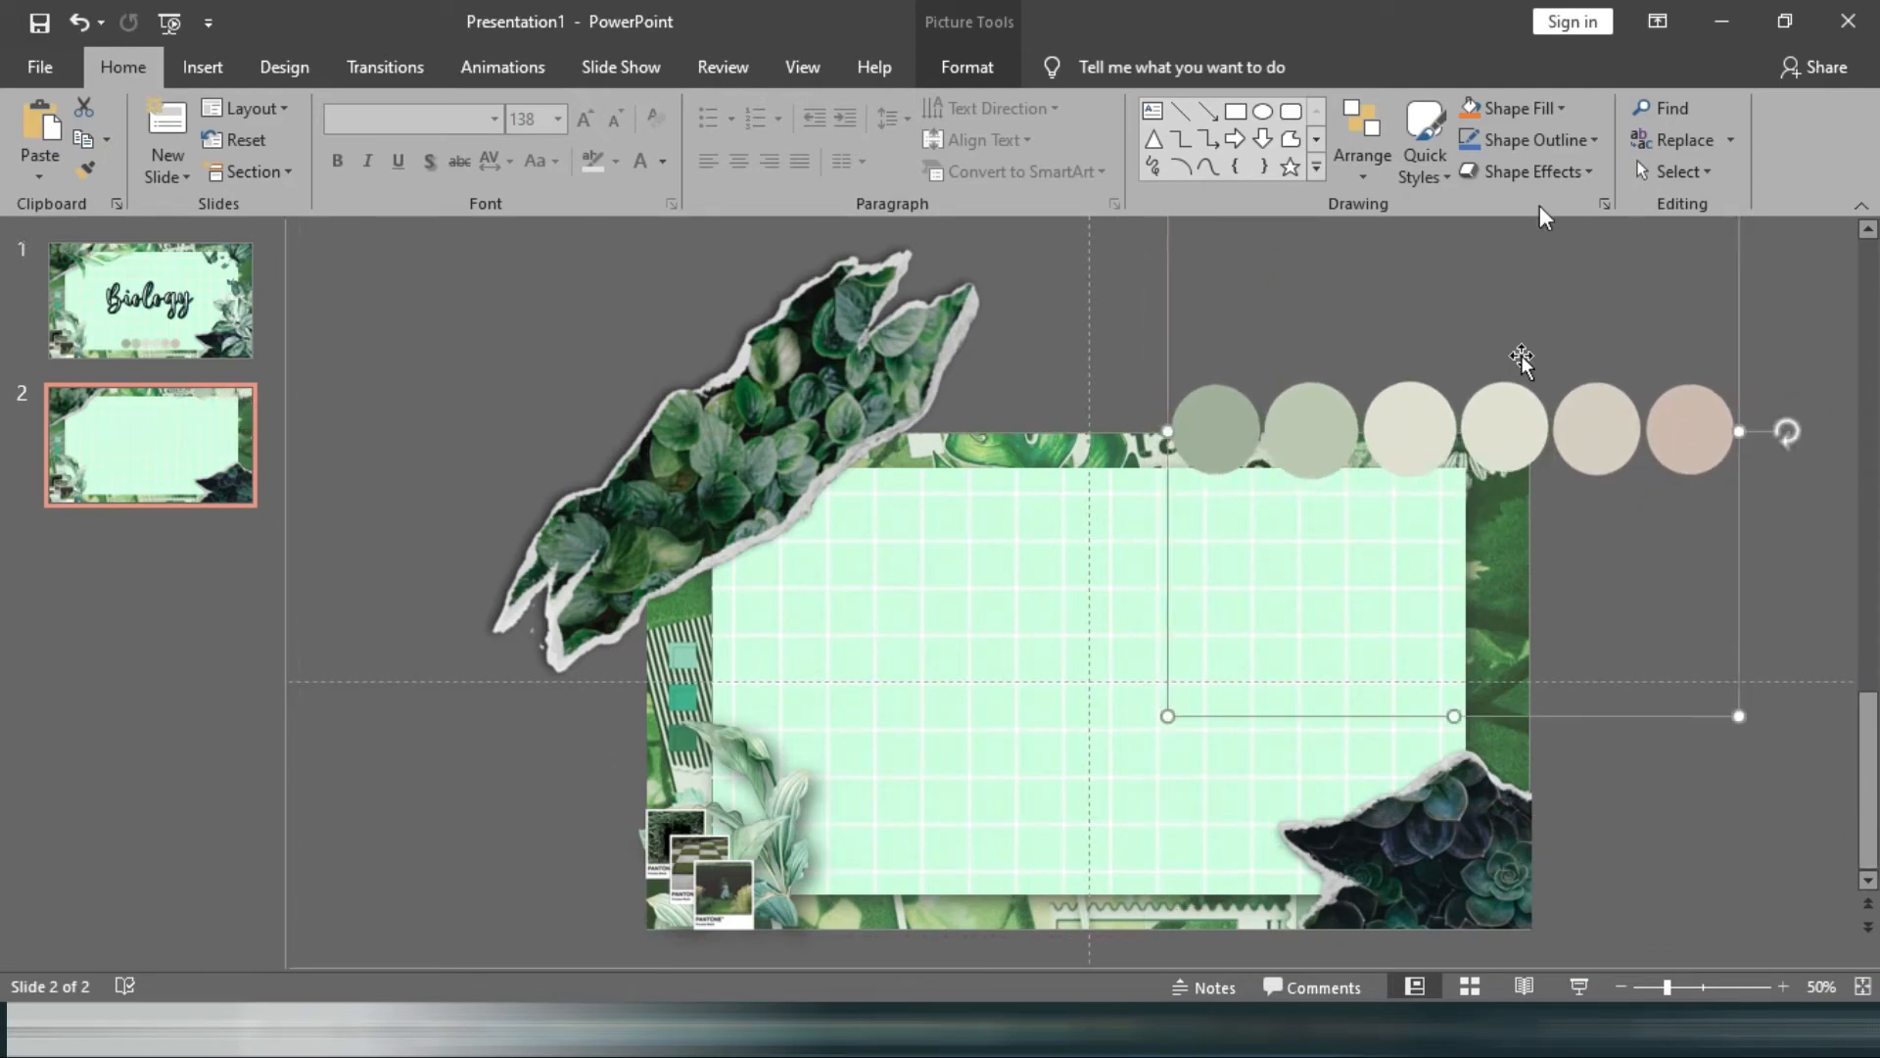
Crop the palette picture to 5.46" by 1.31" so its half circles hang from the slide's top edge and end at its right edge.
{"action": "left_click", "coordinate": [967, 66]}
{"action": "left_click", "coordinate": [1672, 122]}
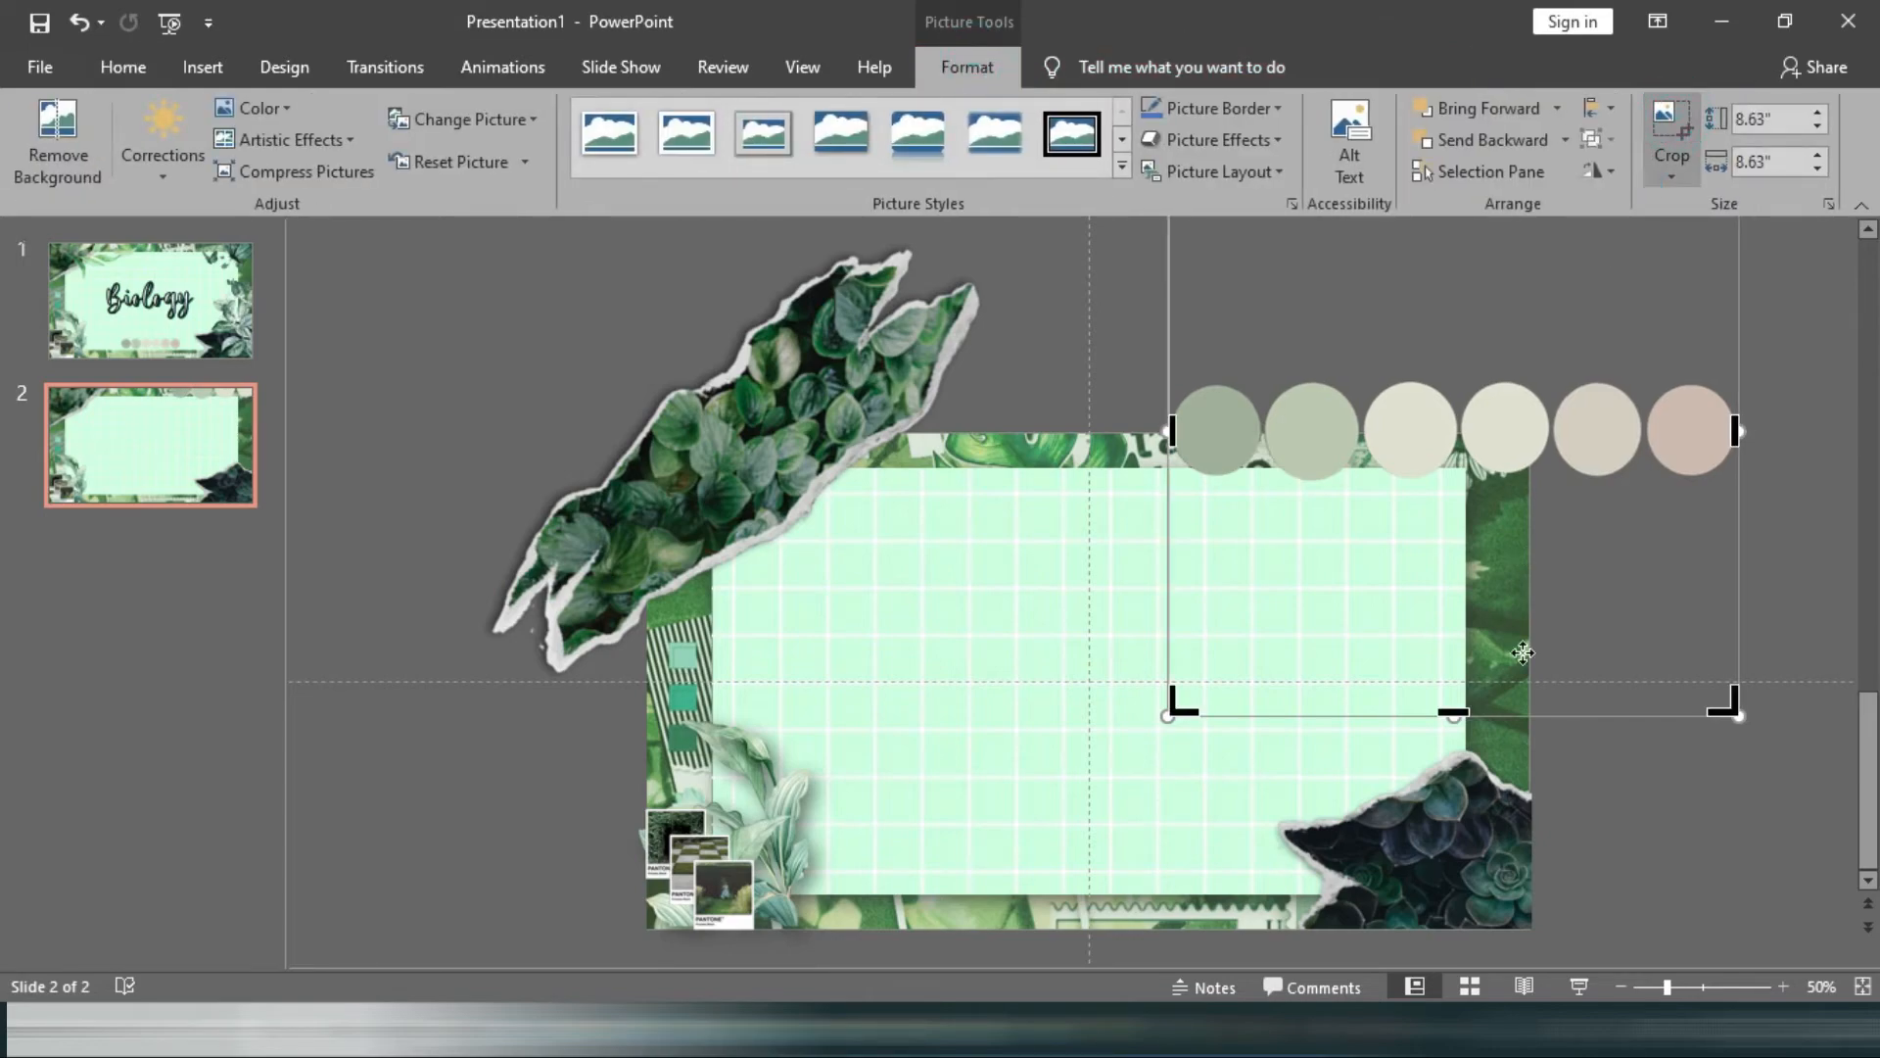
{"action": "left_click_drag", "start_coordinate": [1456, 715], "coordinate": [1460, 516]}
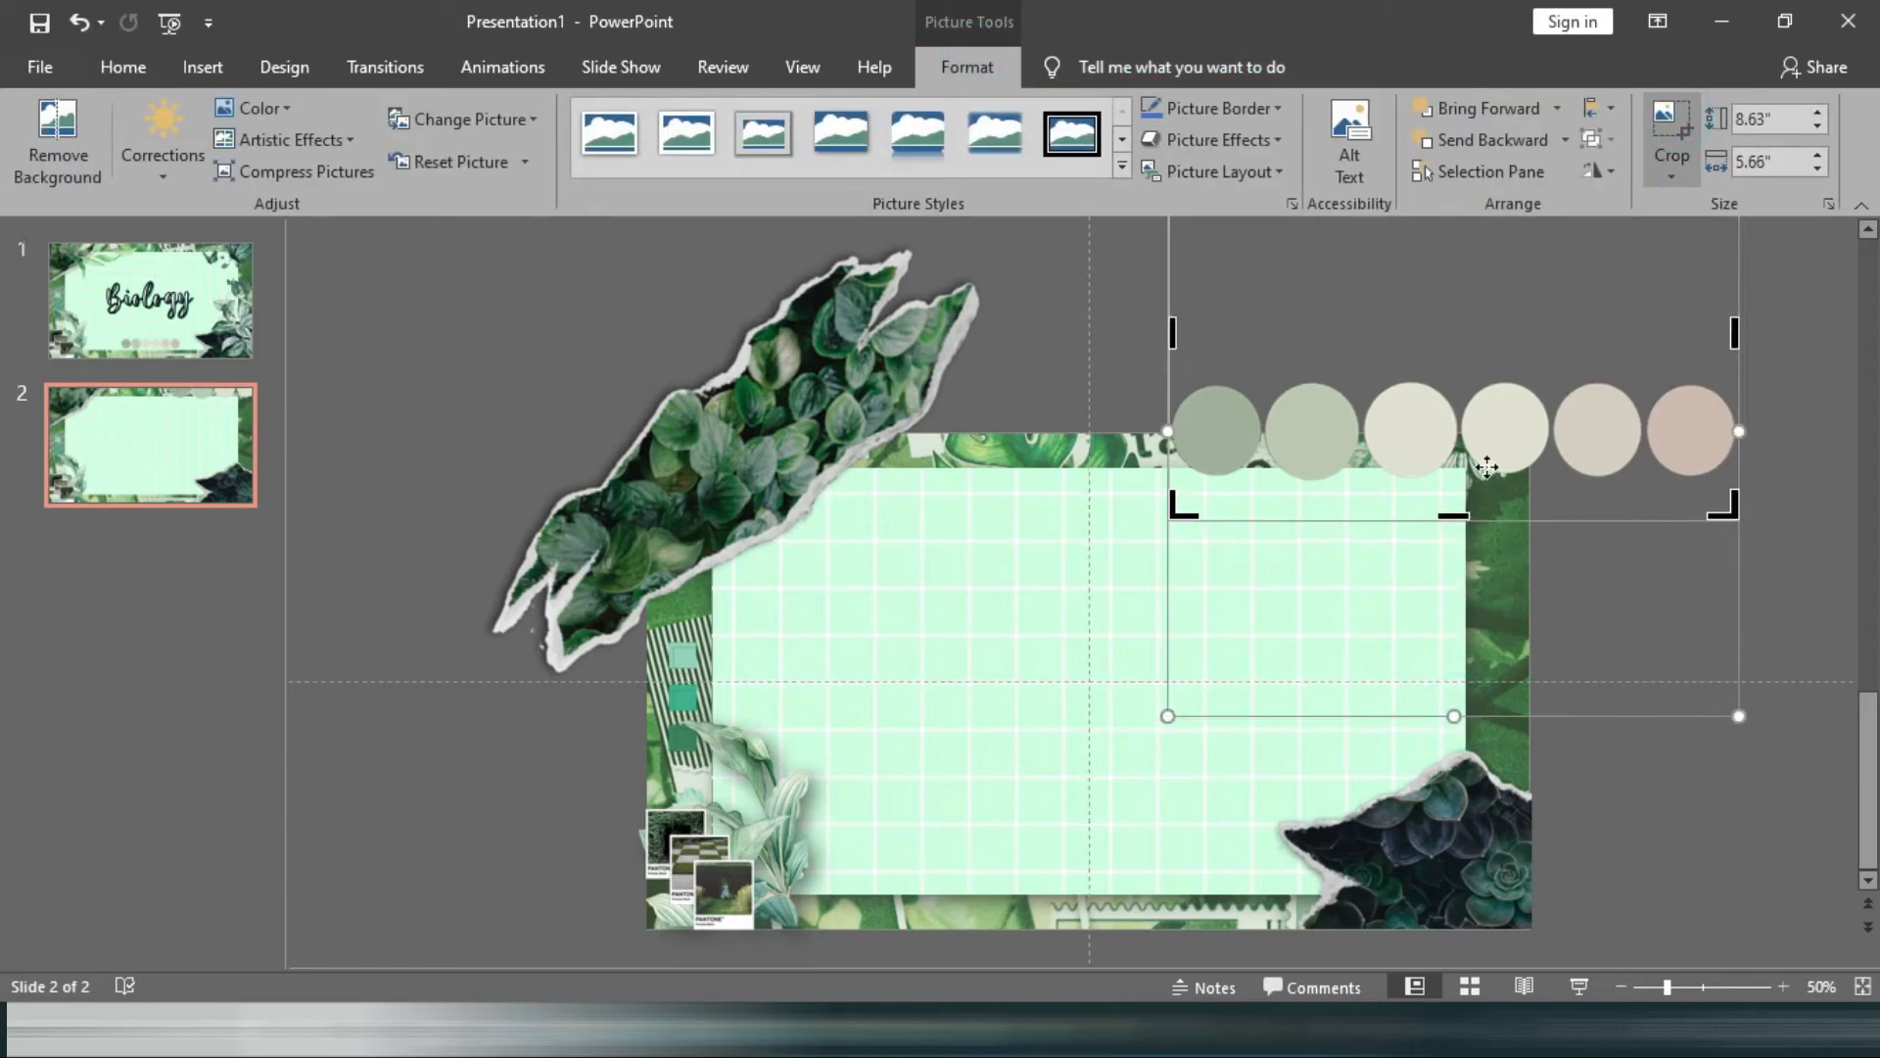
{"action": "scroll", "coordinate": [1724, 431], "scroll_direction": "up", "scroll_amount": 2}
{"action": "left_click_drag", "start_coordinate": [1724, 467], "coordinate": [1525, 466]}
{"action": "left_click_drag", "start_coordinate": [1346, 278], "coordinate": [1336, 568]}
{"action": "left_click", "coordinate": [1665, 122]}
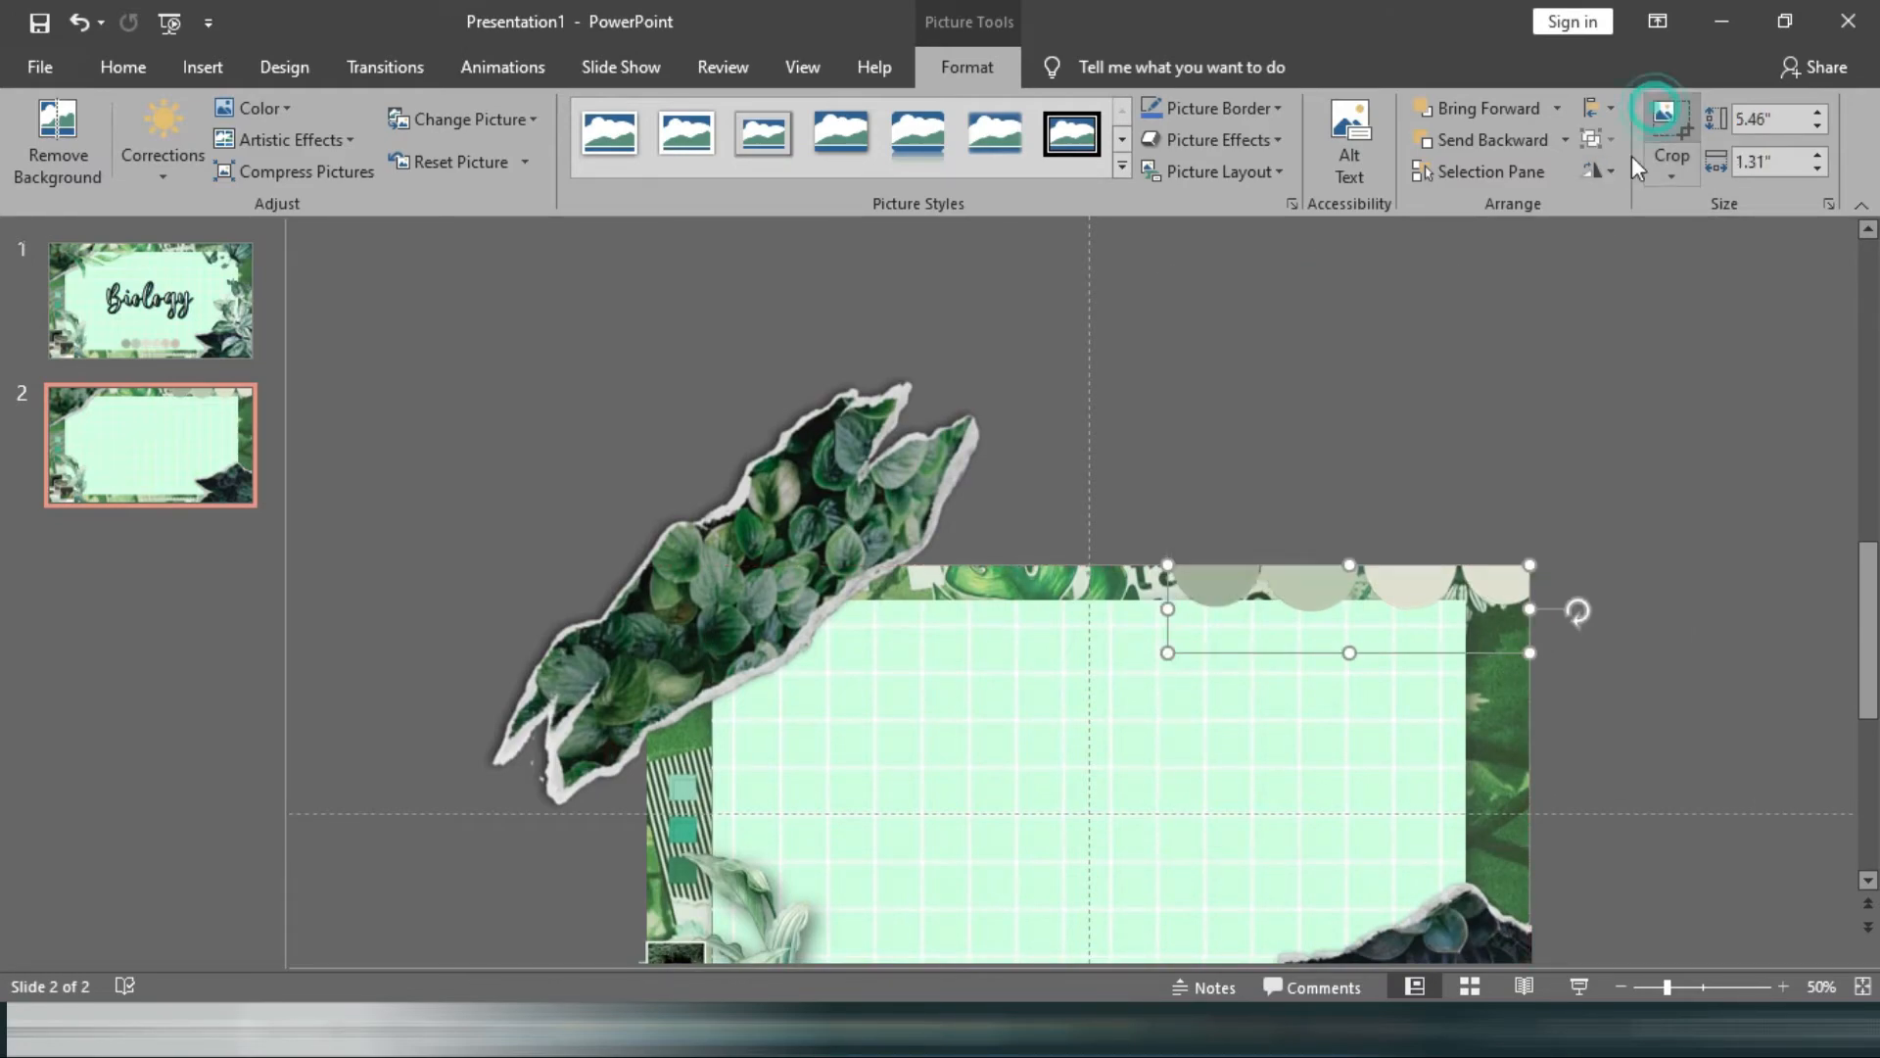
{"action": "scroll", "coordinate": [1672, 683], "scroll_direction": "down", "scroll_amount": 2}
{"action": "left_click", "coordinate": [1688, 668]}
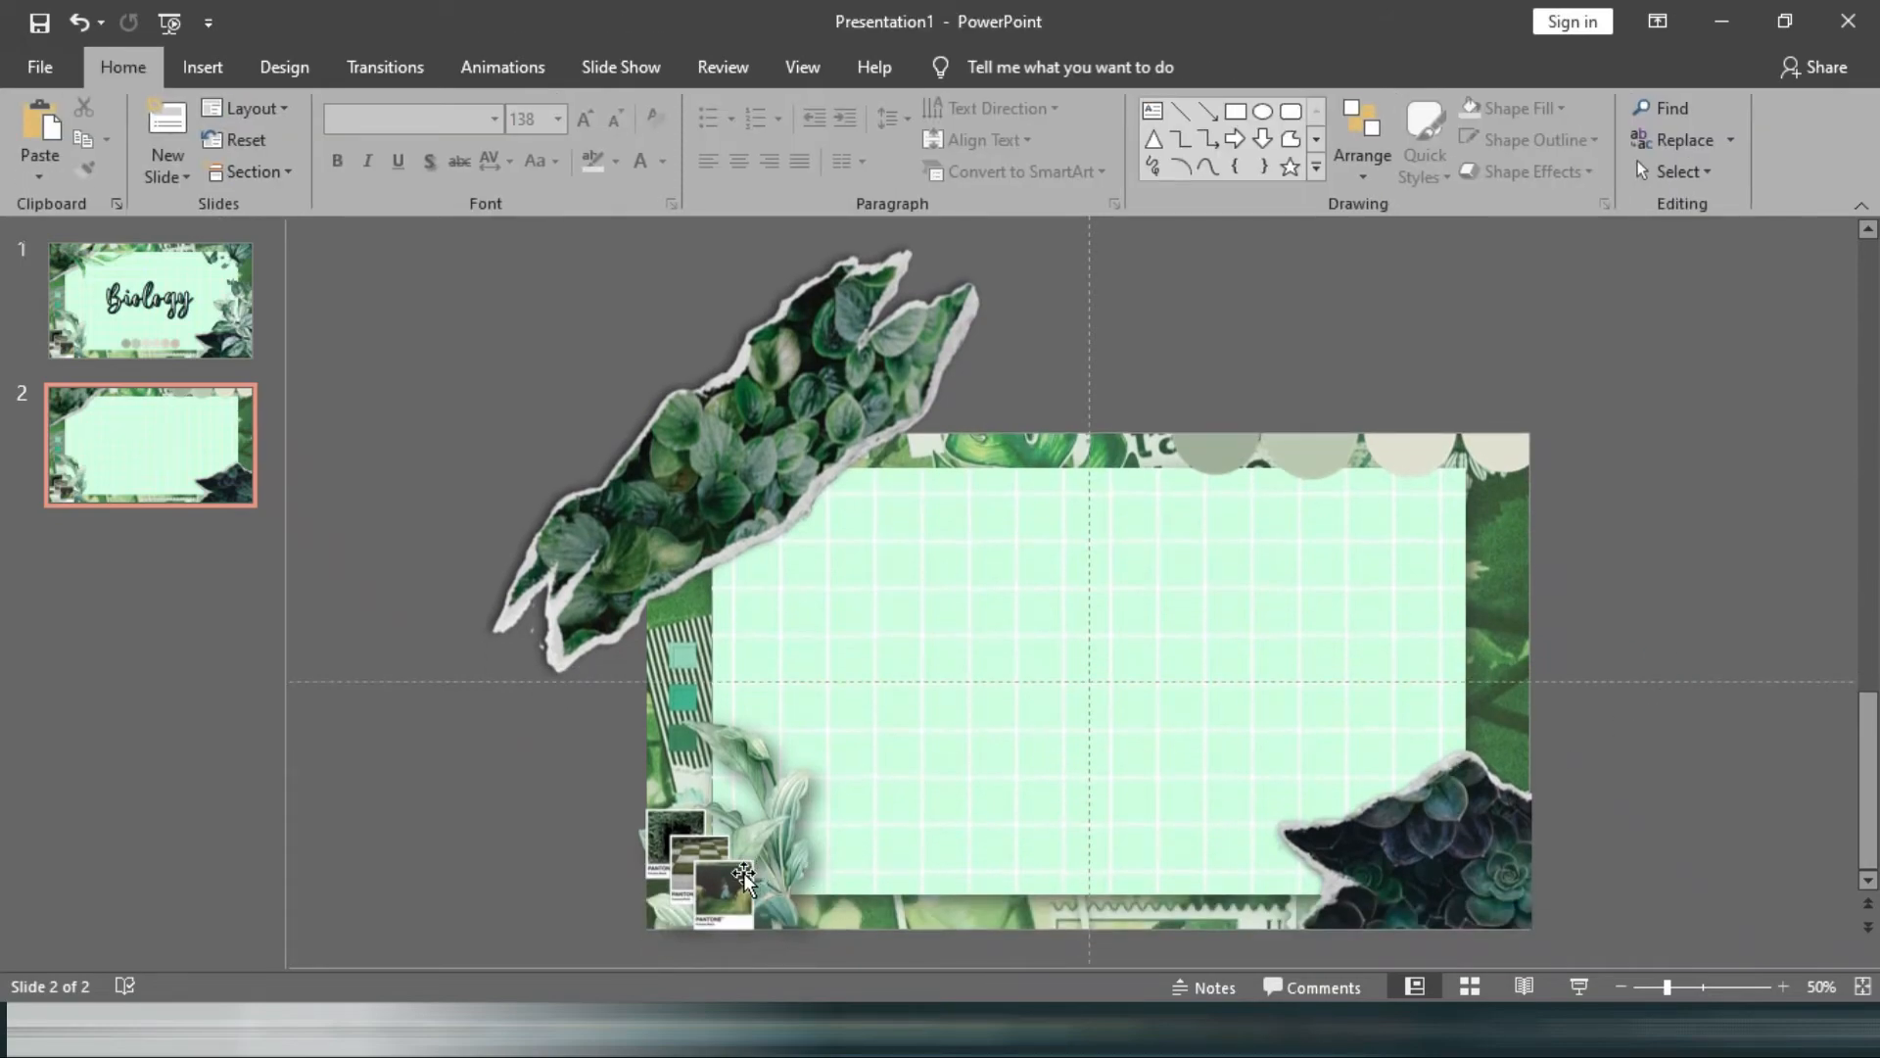
Rotate the mint grid panel upright, shrink it to about 6.45" by 3.64" and center it horizontally on the slide.
{"action": "left_click", "coordinate": [972, 720]}
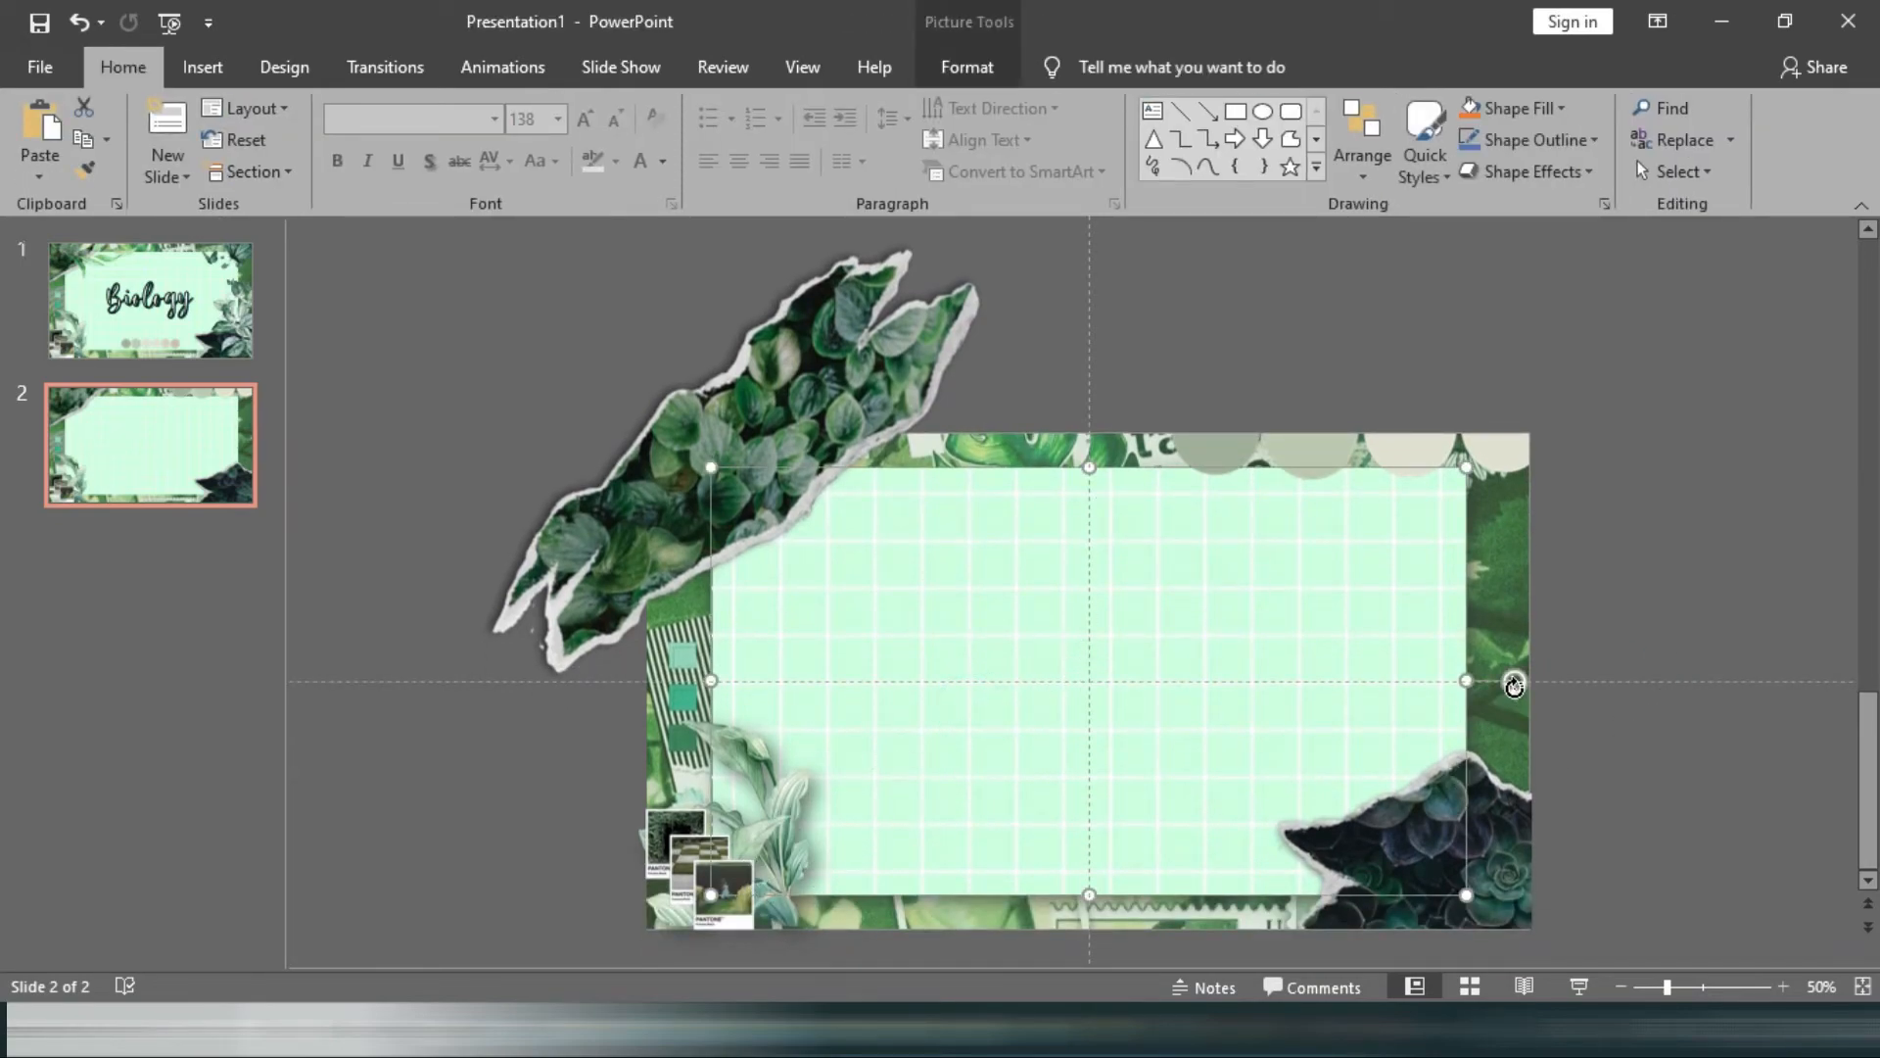
{"action": "left_click_drag", "start_coordinate": [1514, 685], "coordinate": [1089, 328]}
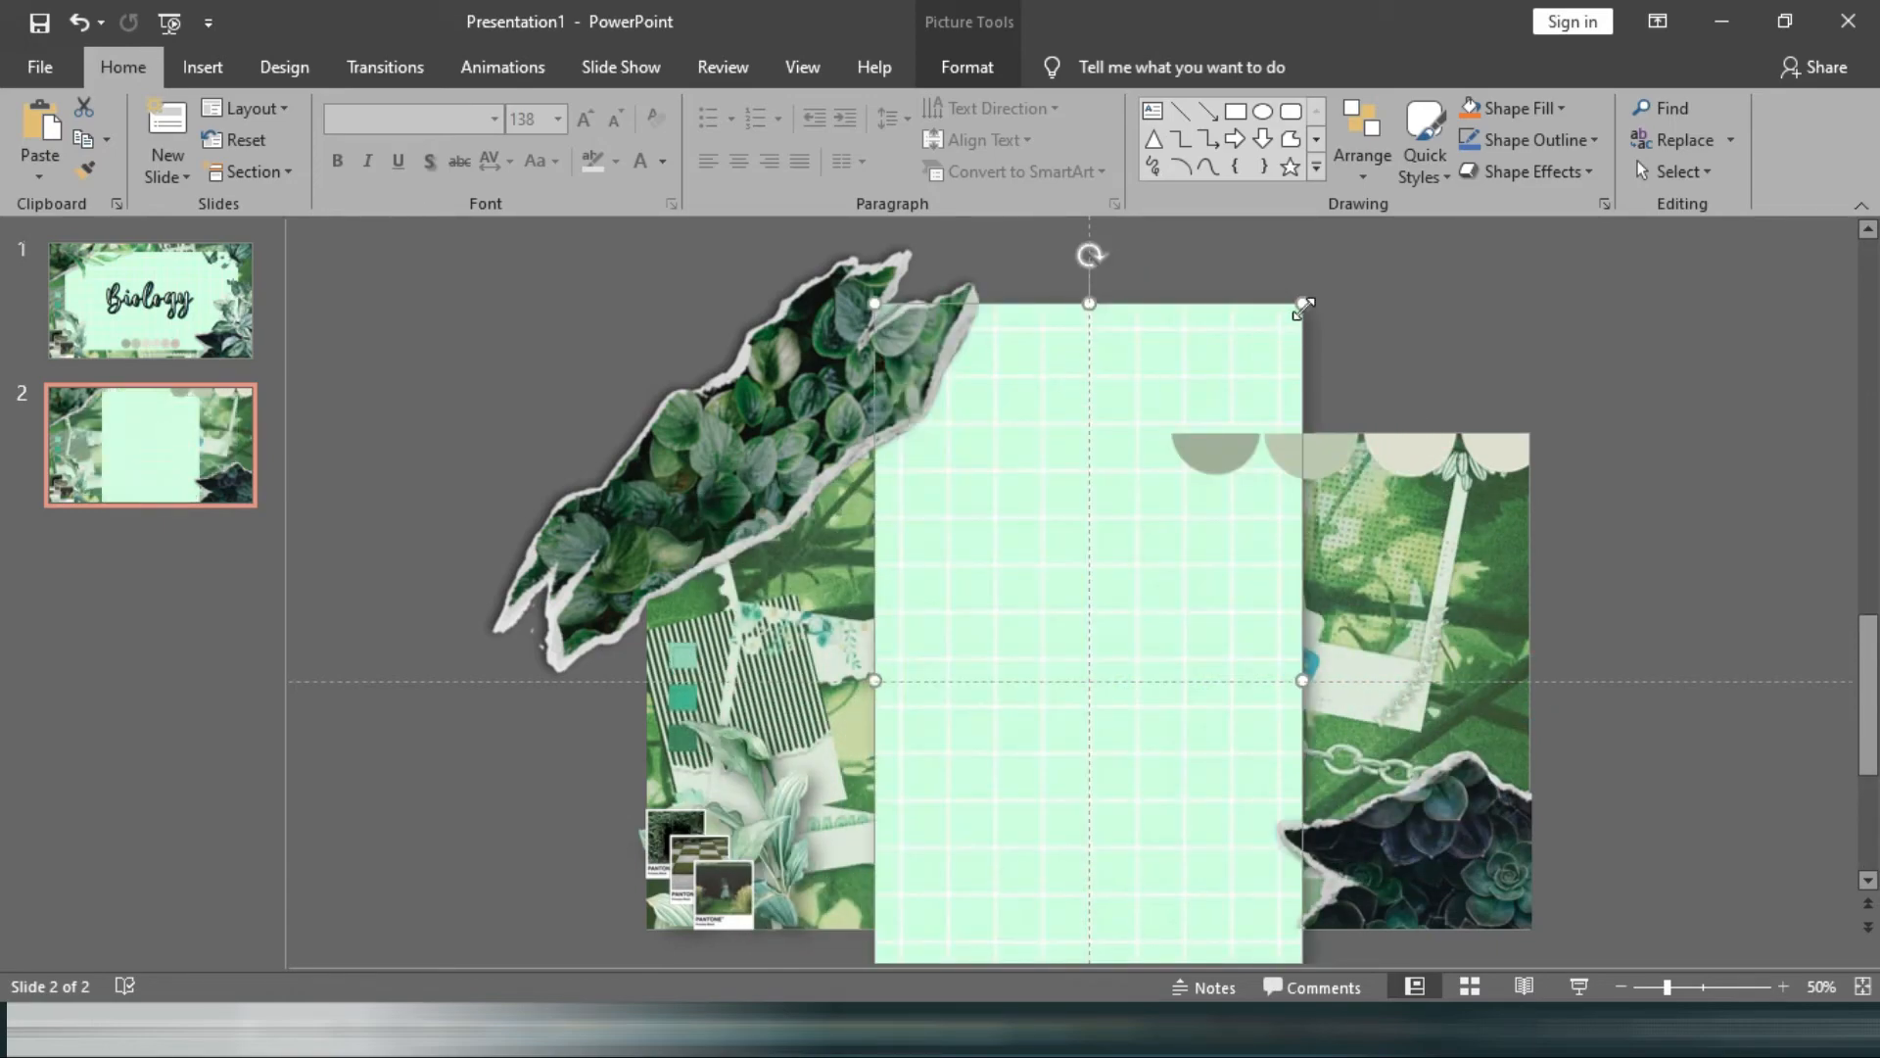
{"action": "left_click_drag", "start_coordinate": [1302, 304], "coordinate": [1110, 533]}
{"action": "left_click_drag", "start_coordinate": [995, 611], "coordinate": [1091, 613]}
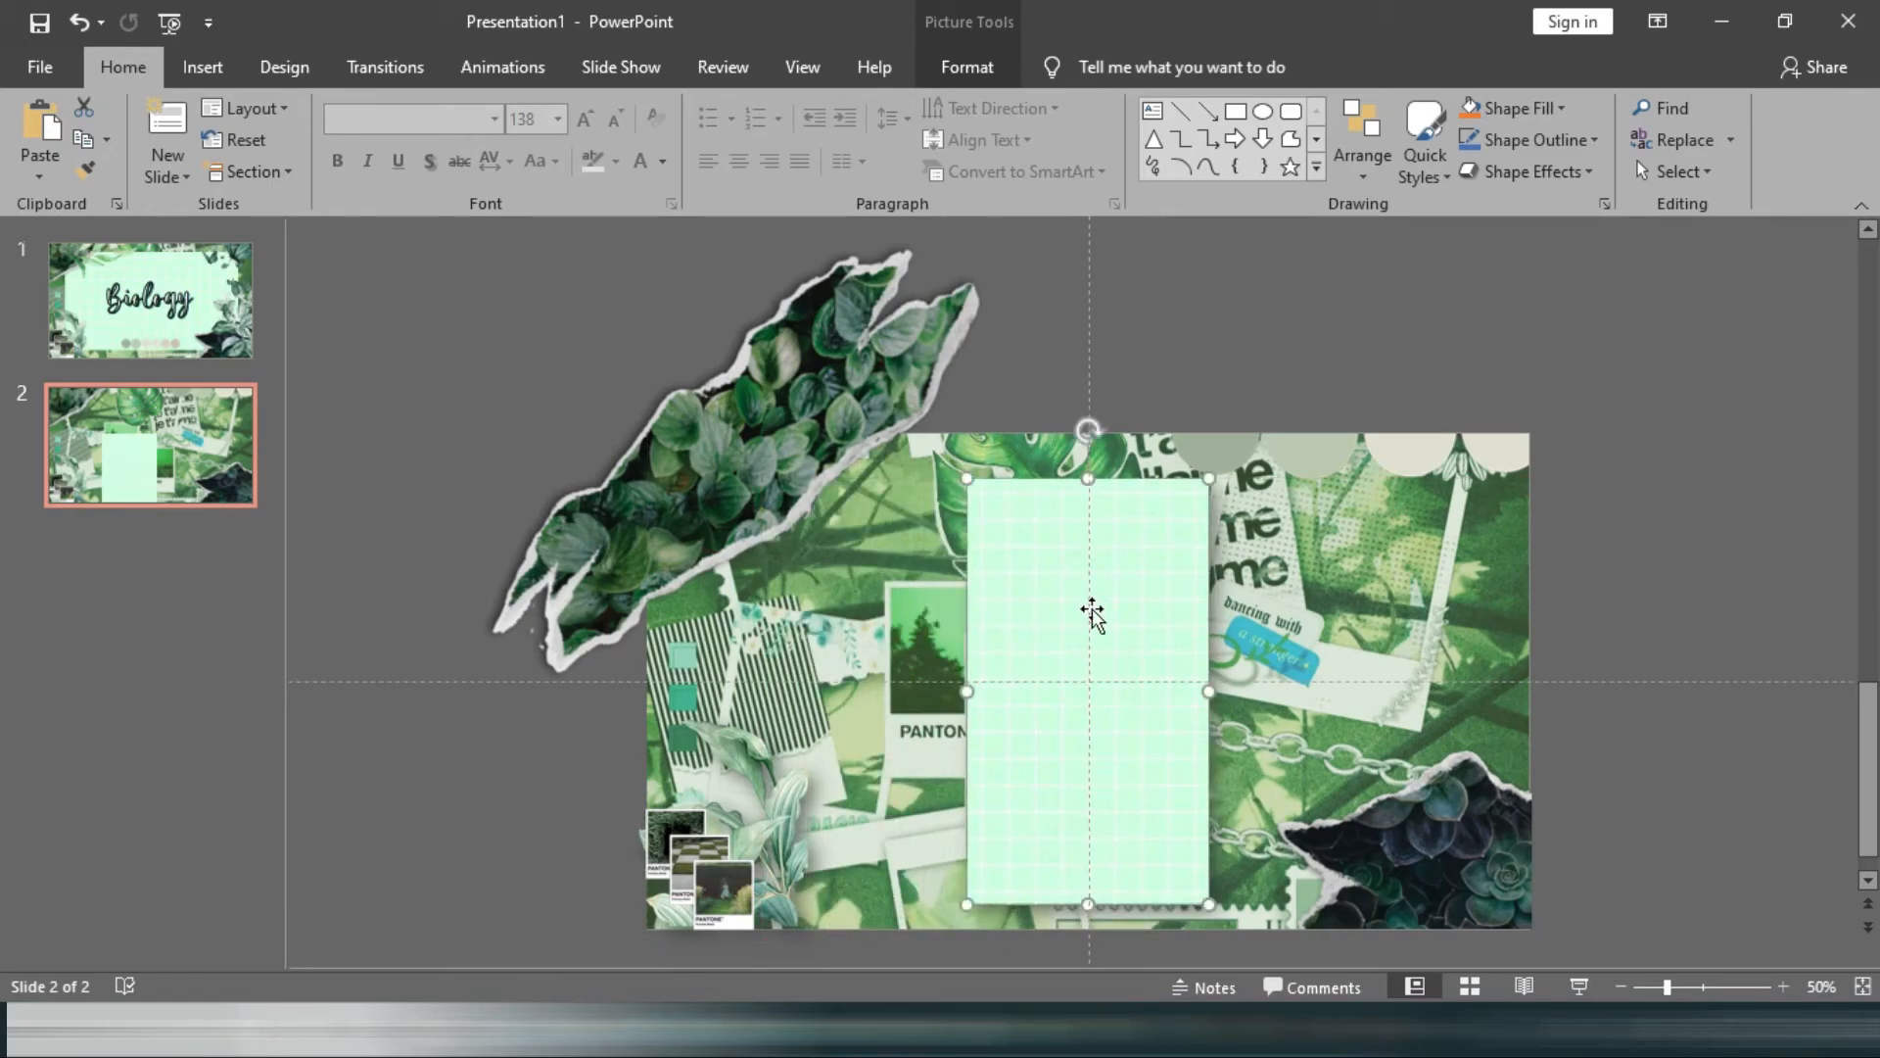
Widen the mint grid panel by adjusting its crop and size to about 6.57" by 6.75", and recenter it on the slide.
{"action": "left_click", "coordinate": [1004, 66]}
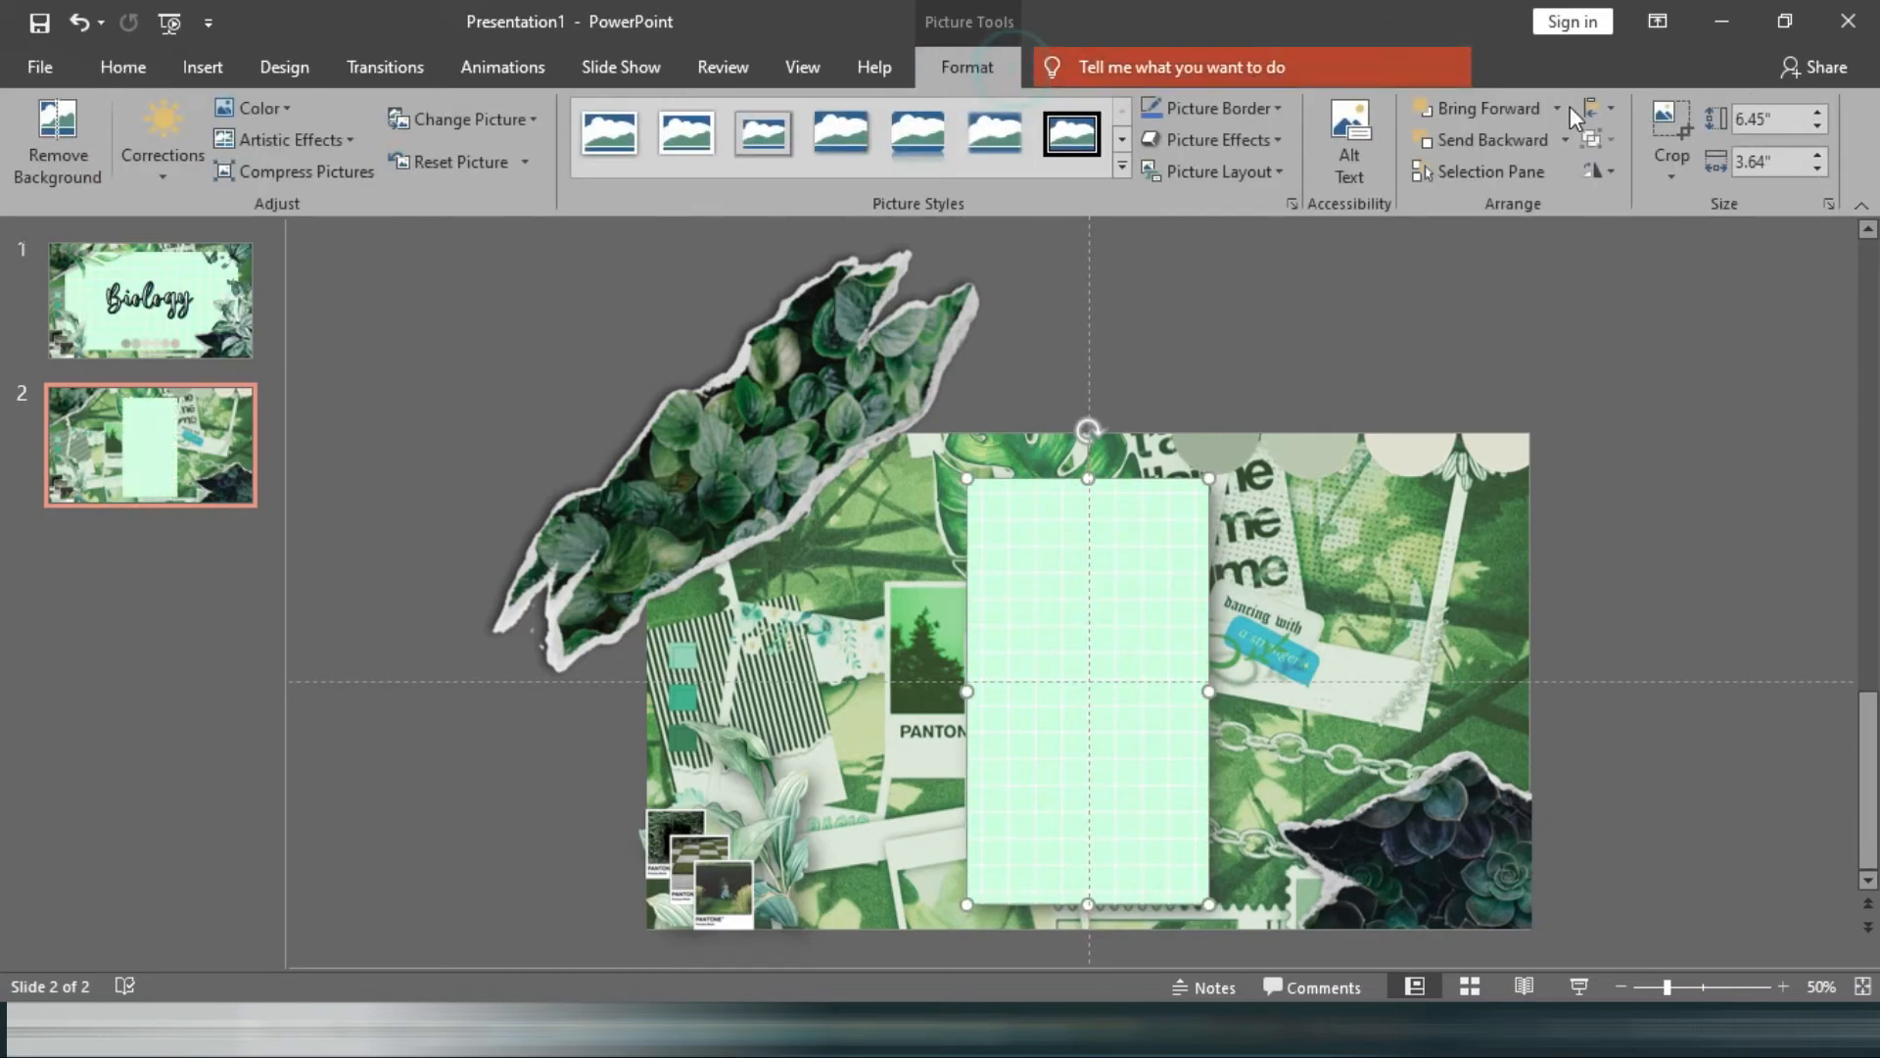
{"action": "left_click", "coordinate": [1671, 132]}
{"action": "left_click_drag", "start_coordinate": [1085, 901], "coordinate": [1412, 910]}
{"action": "left_click", "coordinate": [1672, 128]}
{"action": "mouse_move", "coordinate": [1276, 683]}
{"action": "left_mouse_down"}
{"action": "mouse_move", "coordinate": [1232, 678]}
{"action": "mouse_move", "coordinate": [1273, 682]}
{"action": "left_mouse_up"}
{"action": "left_click_drag", "start_coordinate": [1160, 621], "coordinate": [1068, 616]}
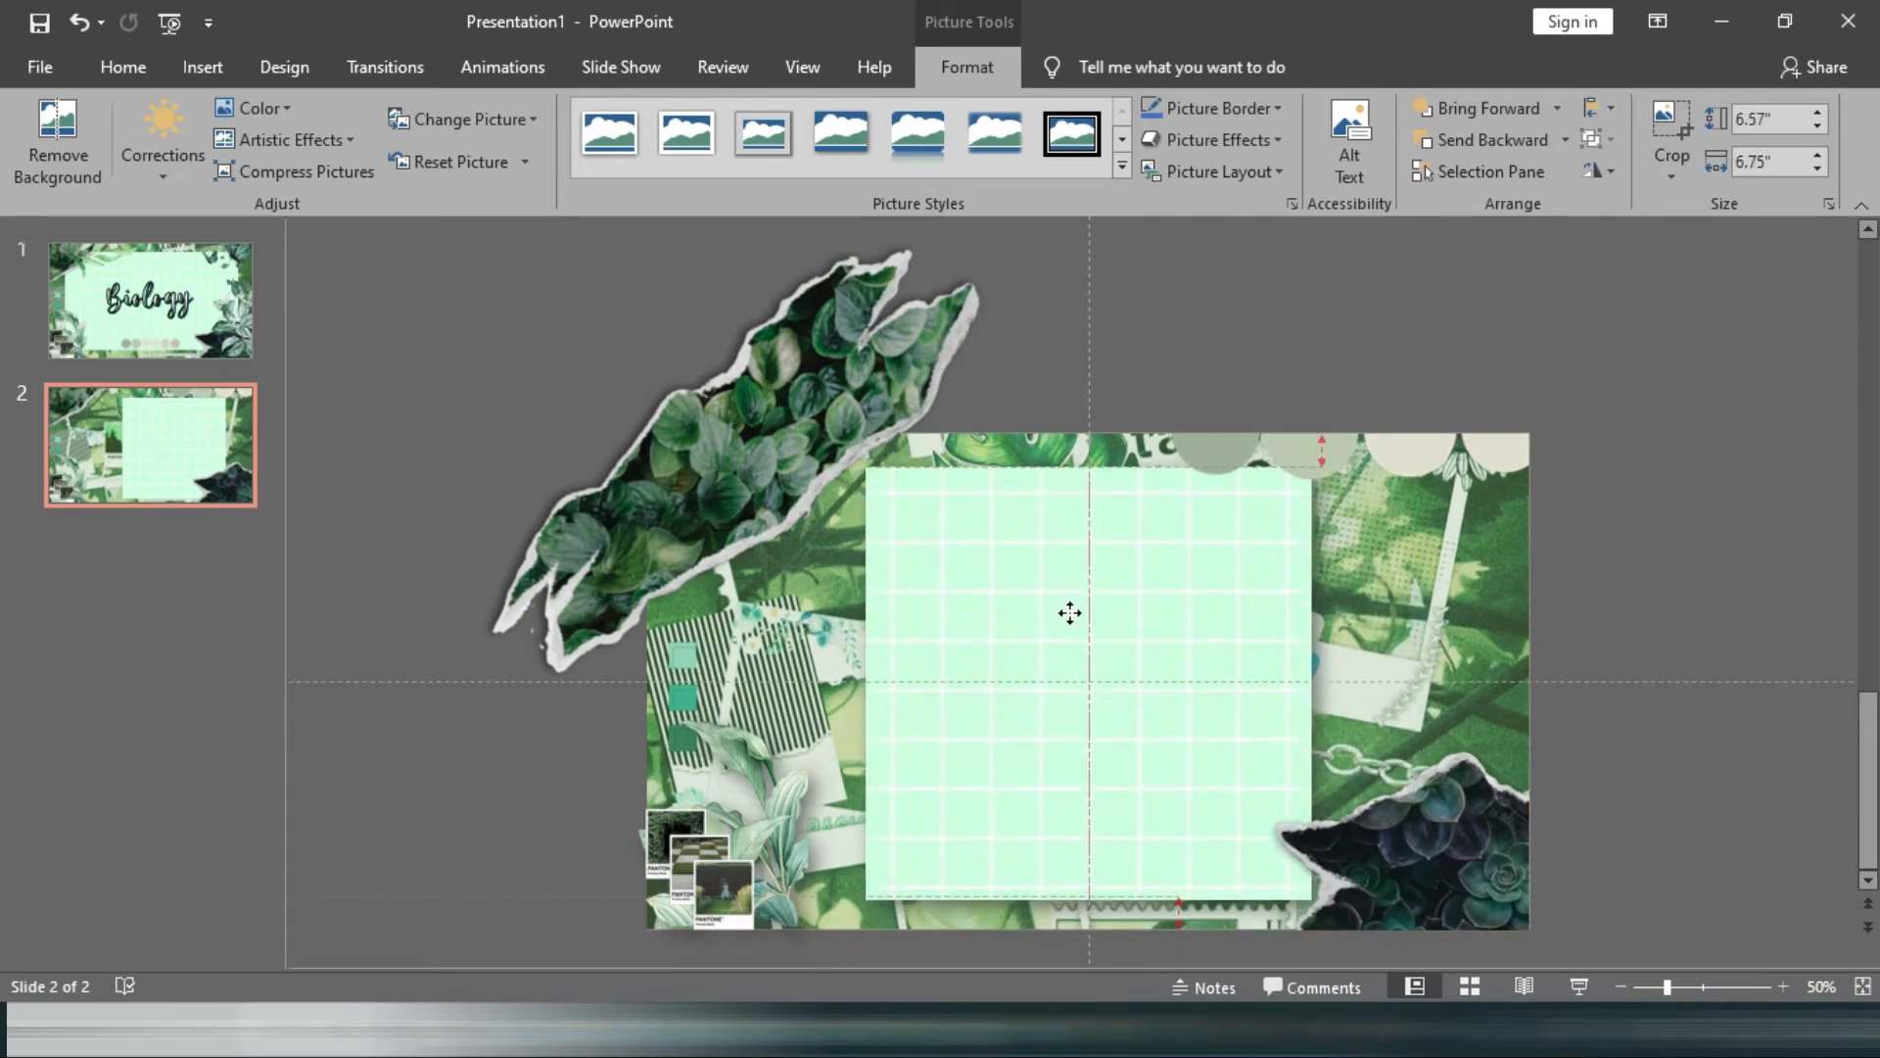
{"action": "left_click", "coordinate": [1220, 347]}
Insert the crumpled white paper picture PicsArt_03-31-04.57.36 from the PPT Elements folder.
{"action": "left_click", "coordinate": [186, 66]}
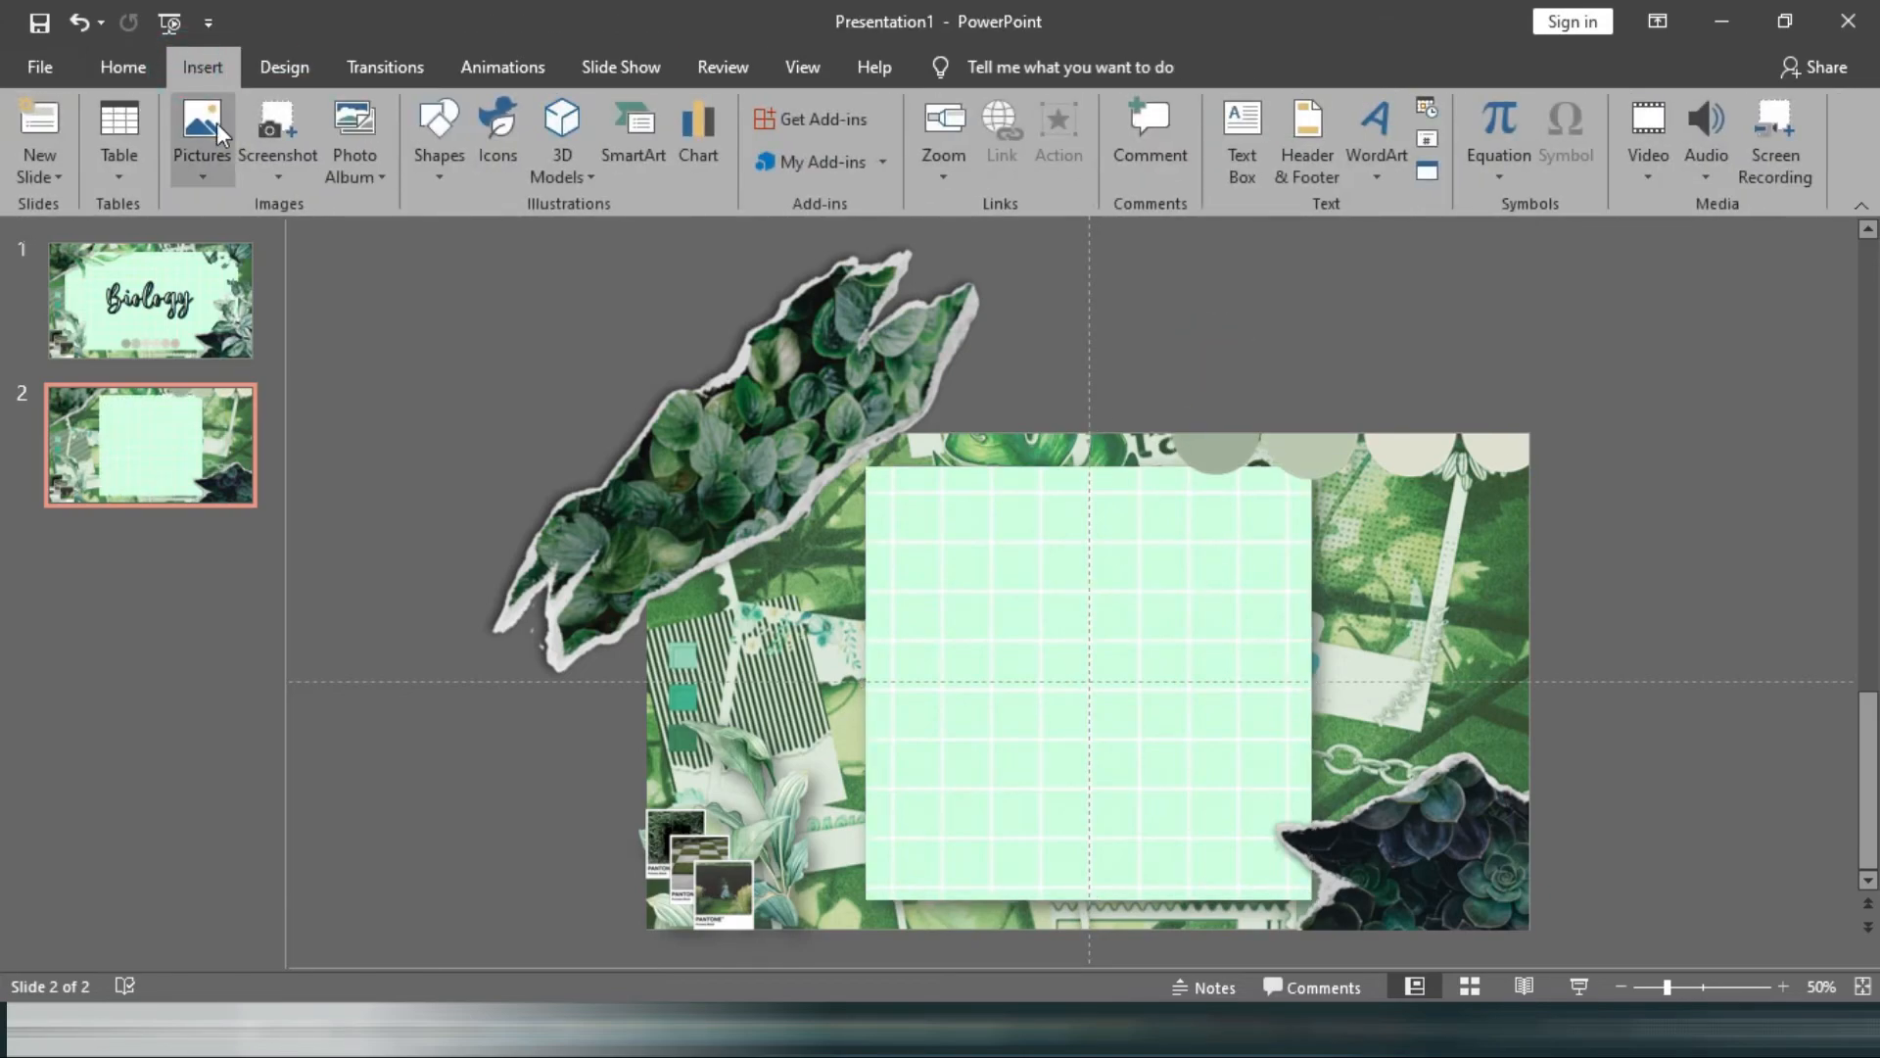
{"action": "left_click", "coordinate": [202, 137]}
{"action": "left_click", "coordinate": [245, 242]}
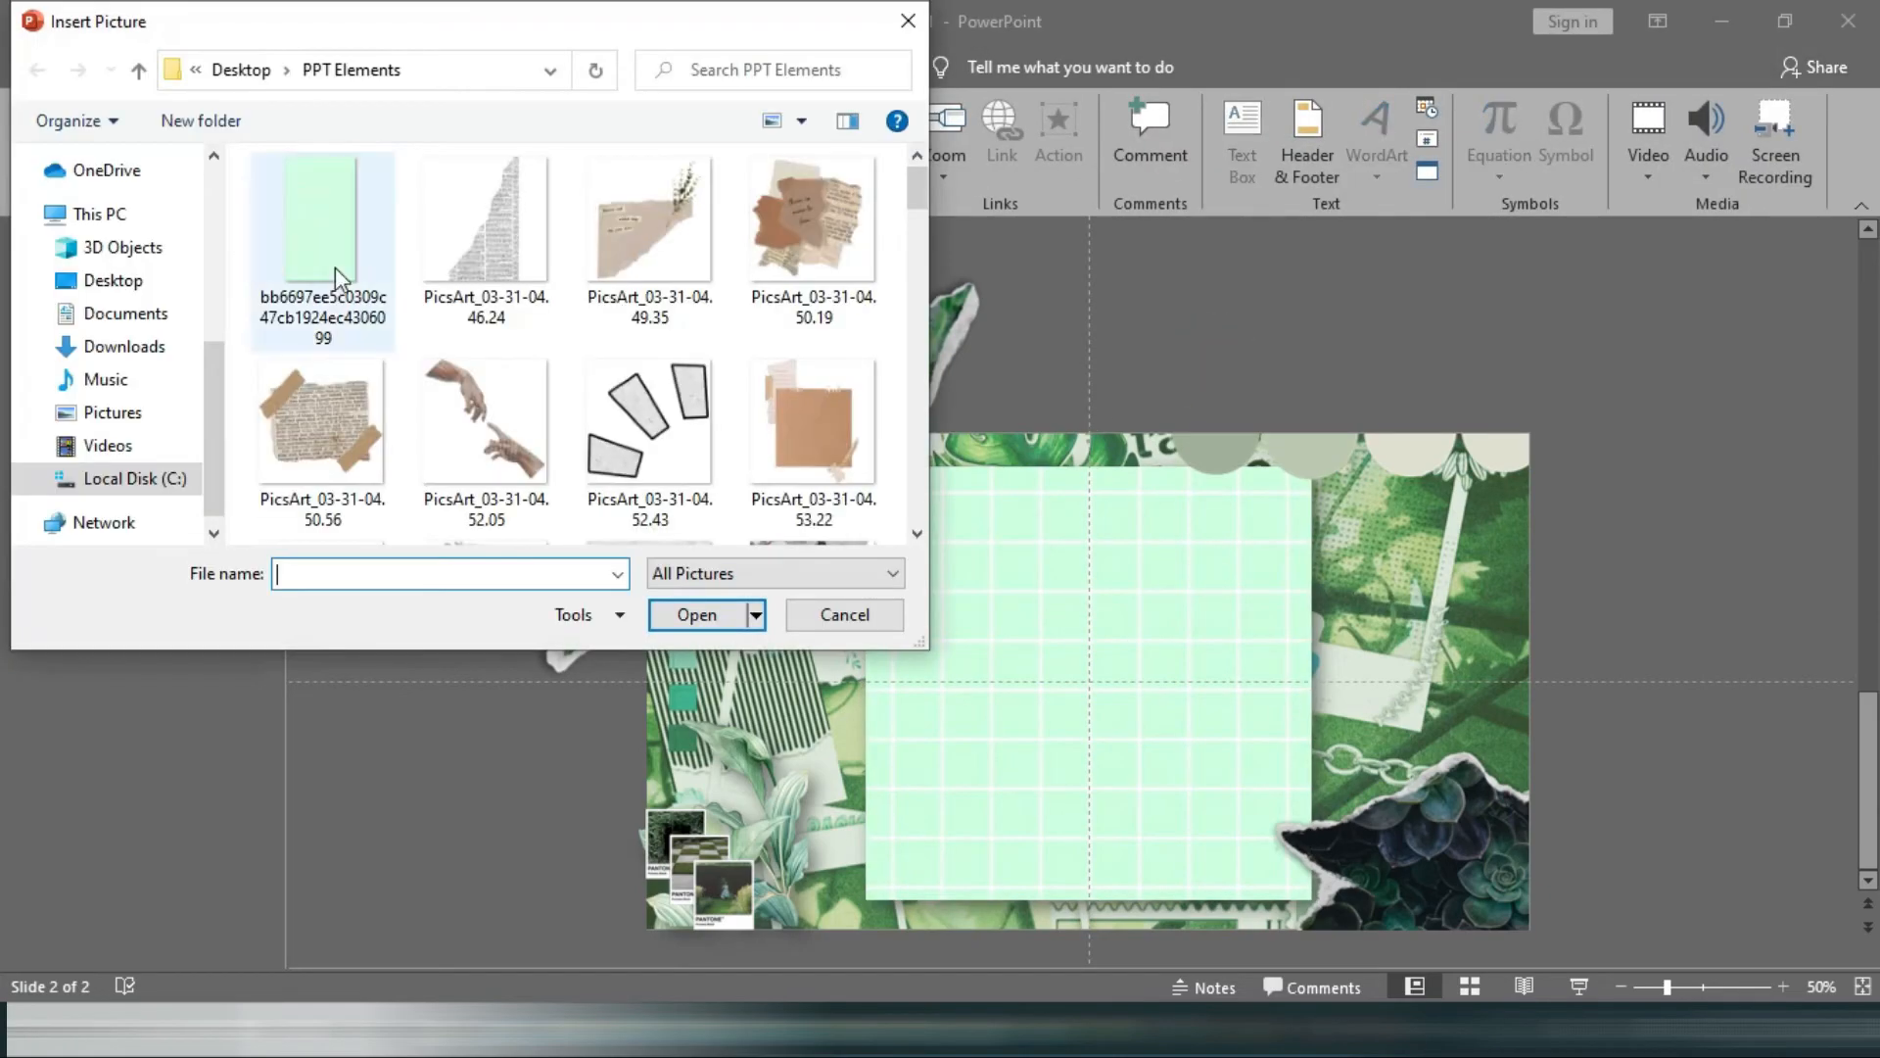
{"action": "scroll", "coordinate": [477, 294], "scroll_direction": "down", "scroll_amount": 3}
{"action": "scroll", "coordinate": [477, 293], "scroll_direction": "down", "scroll_amount": 3}
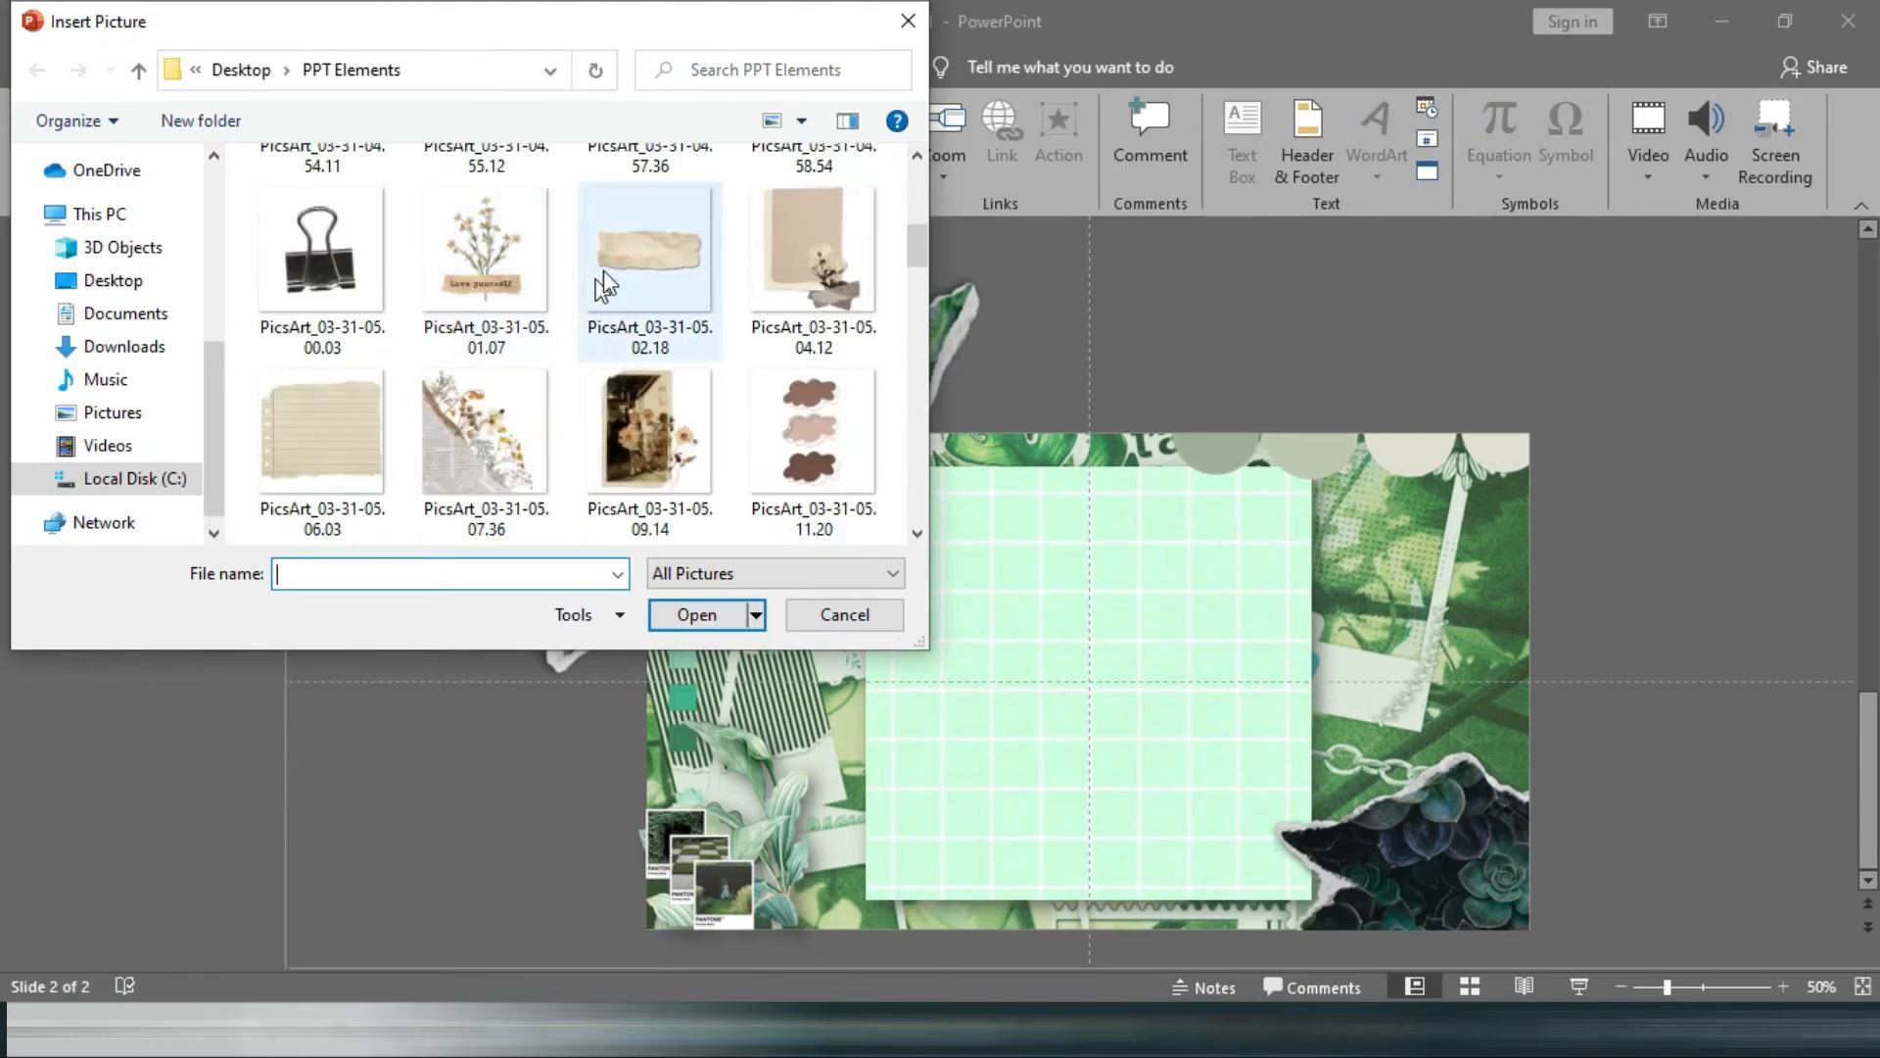
{"action": "scroll", "coordinate": [636, 272], "scroll_direction": "down", "scroll_amount": 10}
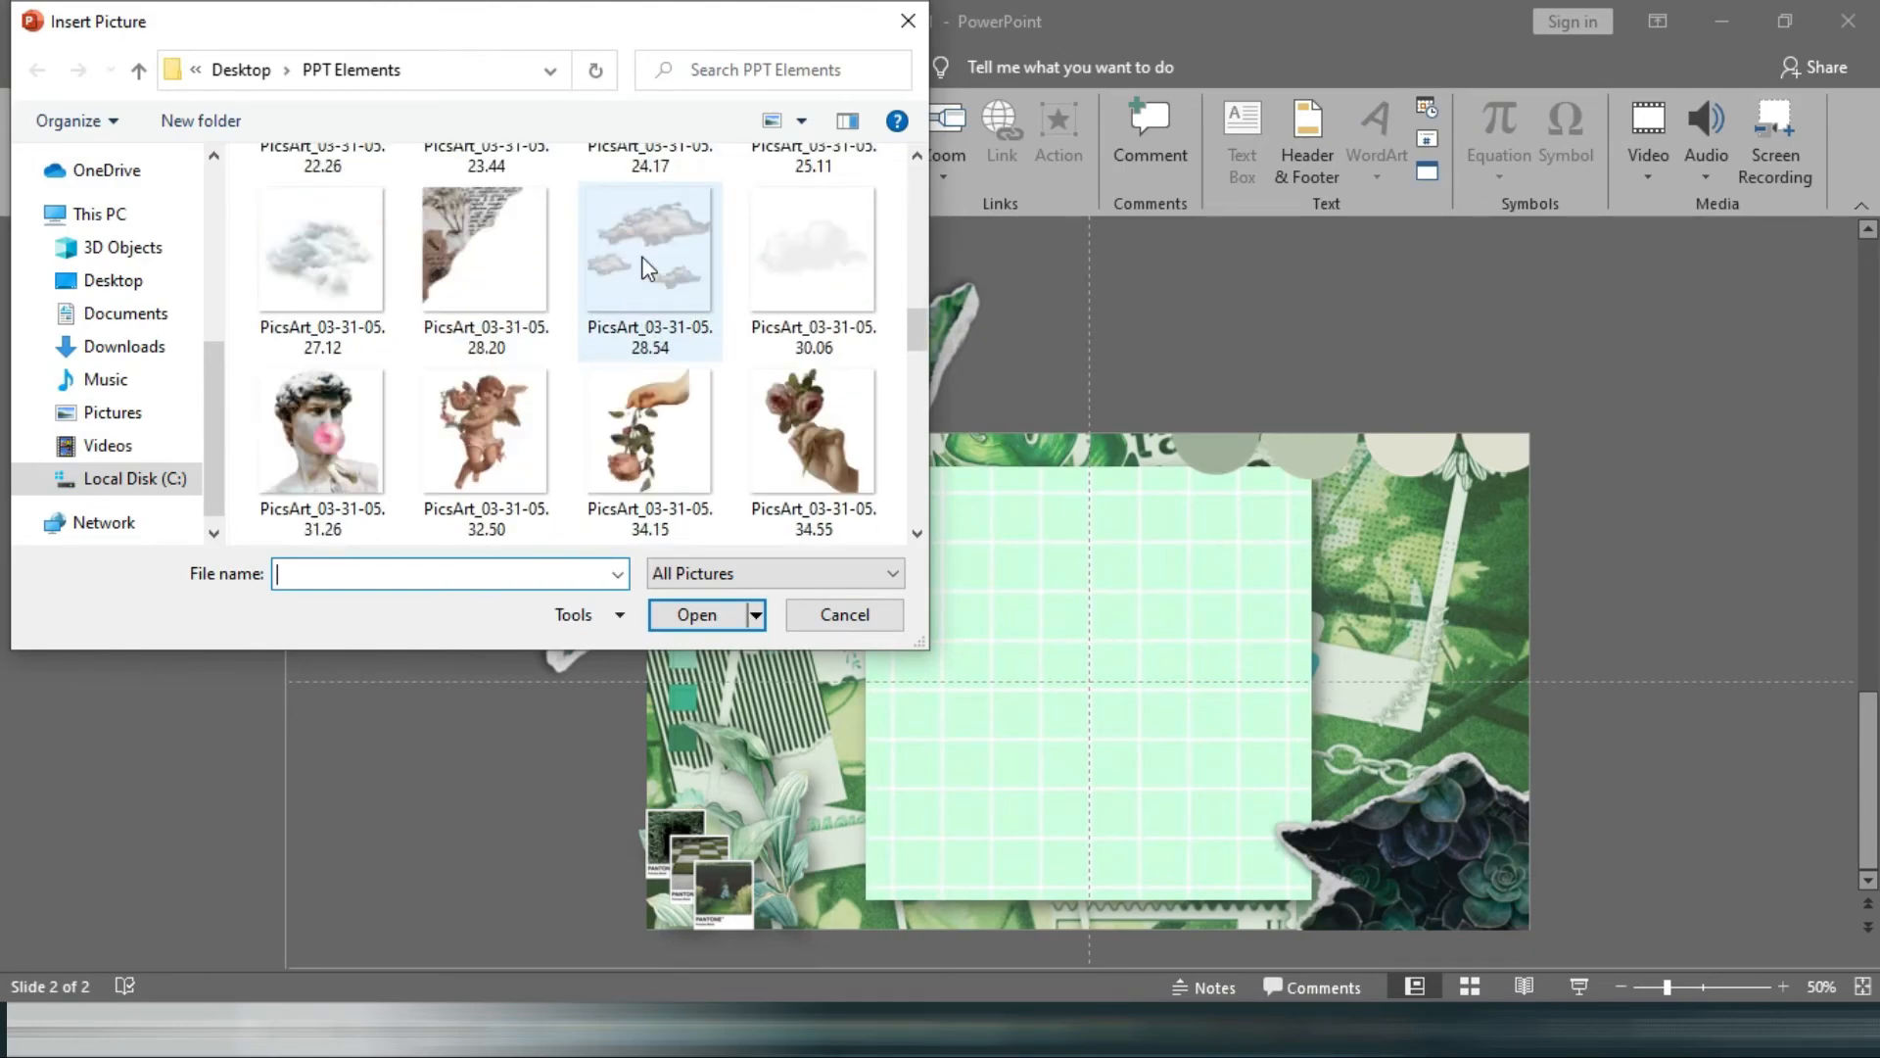
{"action": "scroll", "coordinate": [644, 267], "scroll_direction": "down", "scroll_amount": 10}
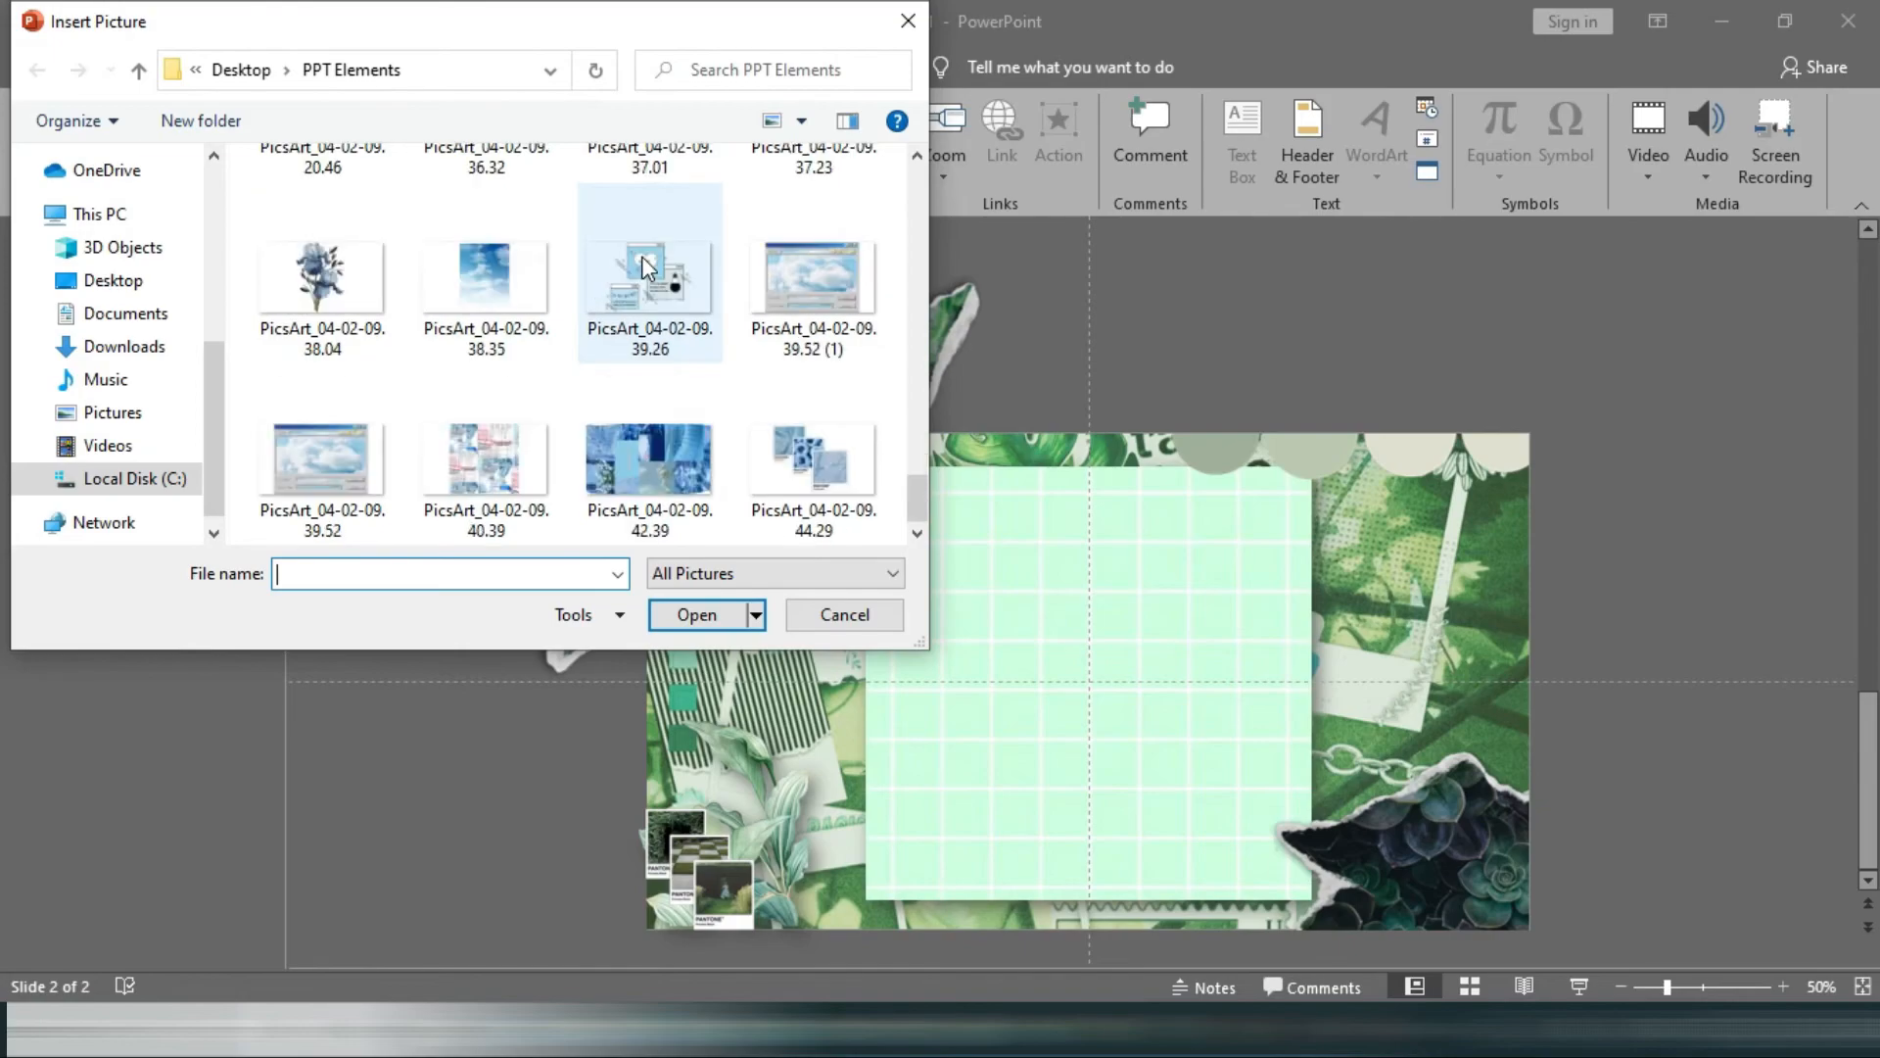
{"action": "scroll", "coordinate": [646, 268], "scroll_direction": "up", "scroll_amount": 5}
{"action": "scroll", "coordinate": [647, 267], "scroll_direction": "up", "scroll_amount": 8}
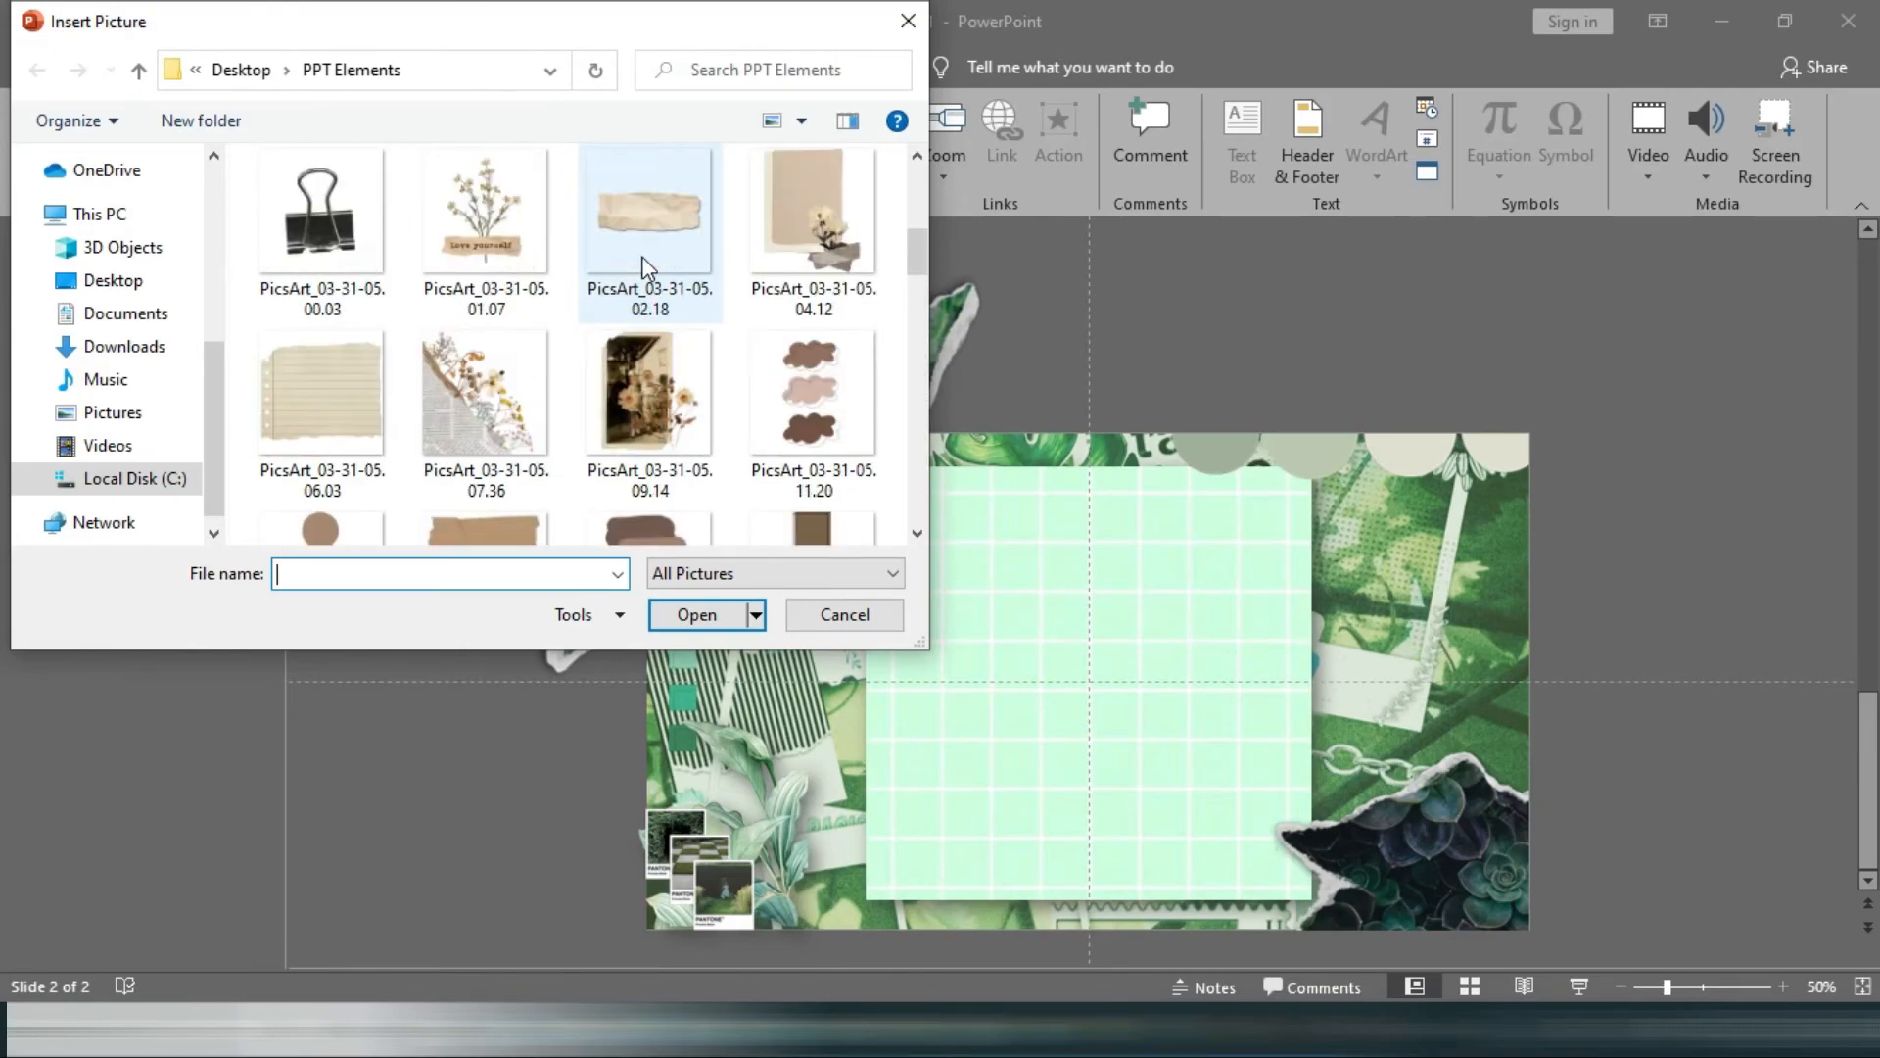
{"action": "scroll", "coordinate": [656, 262], "scroll_direction": "up", "scroll_amount": 2}
{"action": "left_click", "coordinate": [667, 257]}
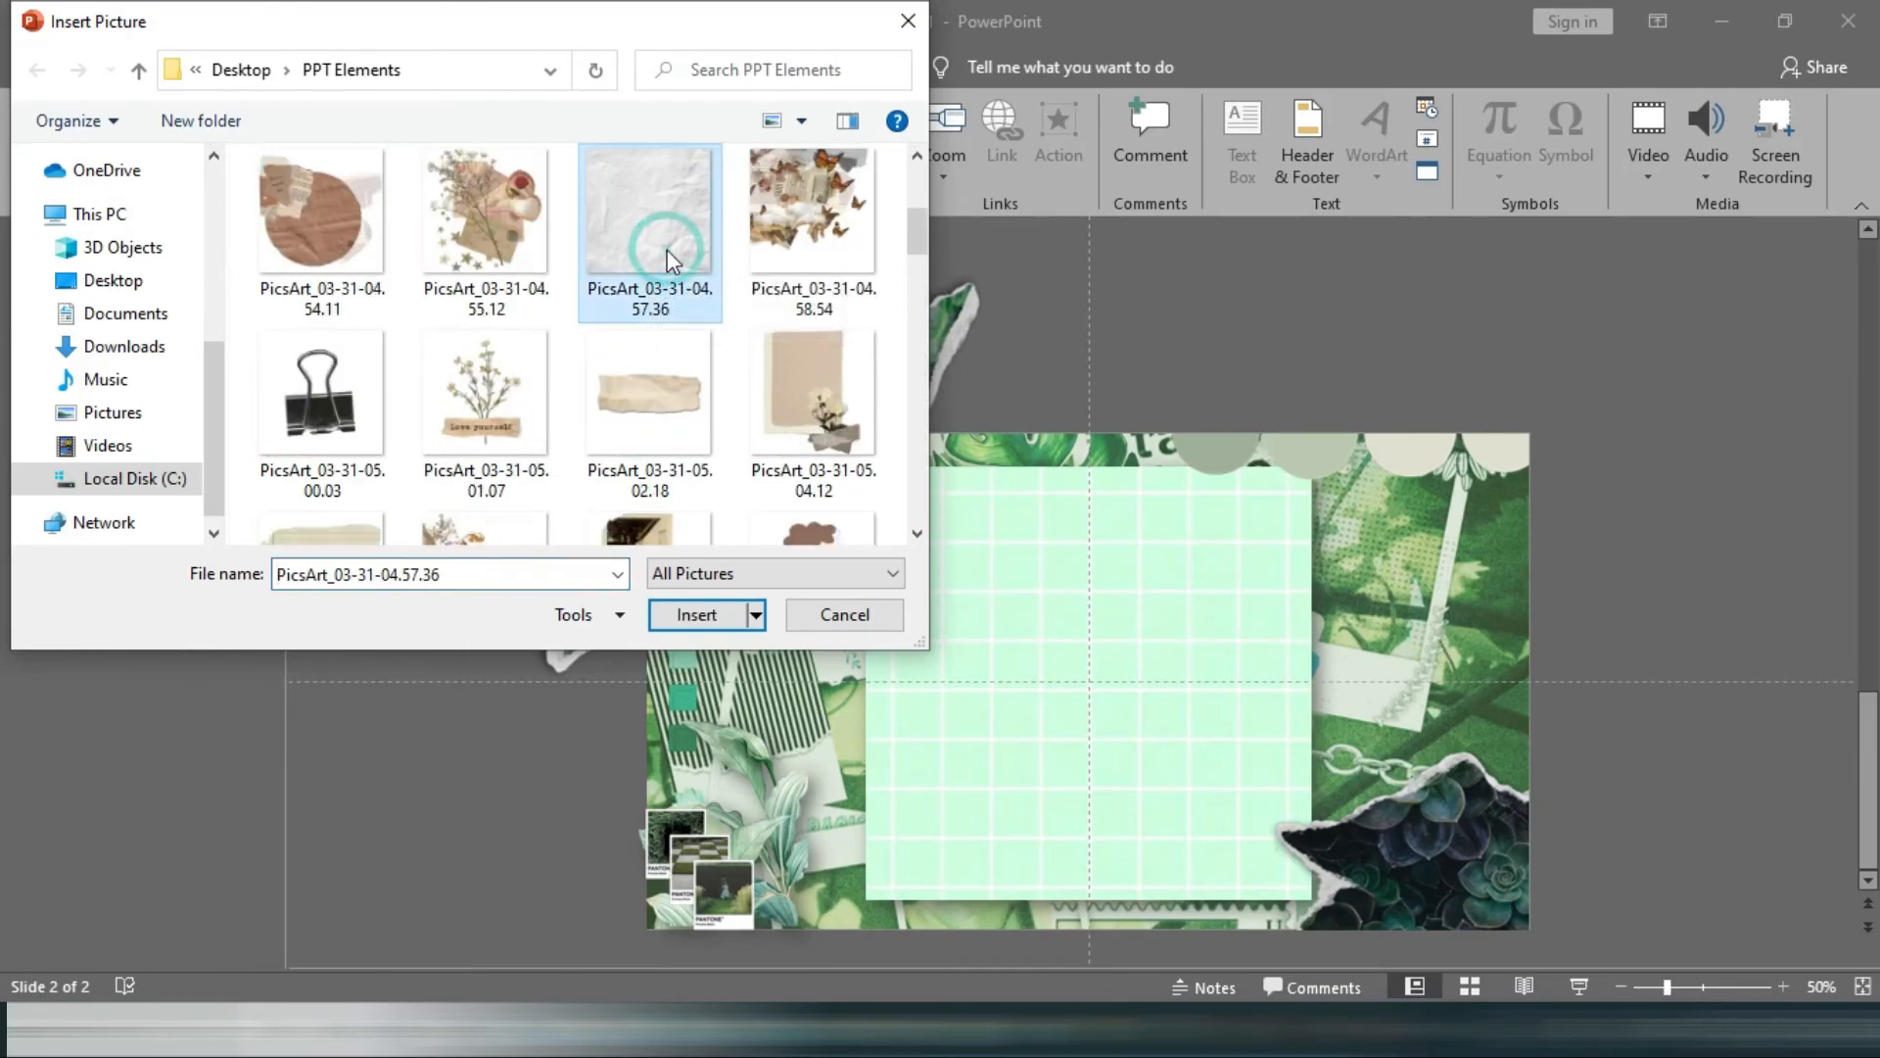
{"action": "left_click", "coordinate": [697, 614]}
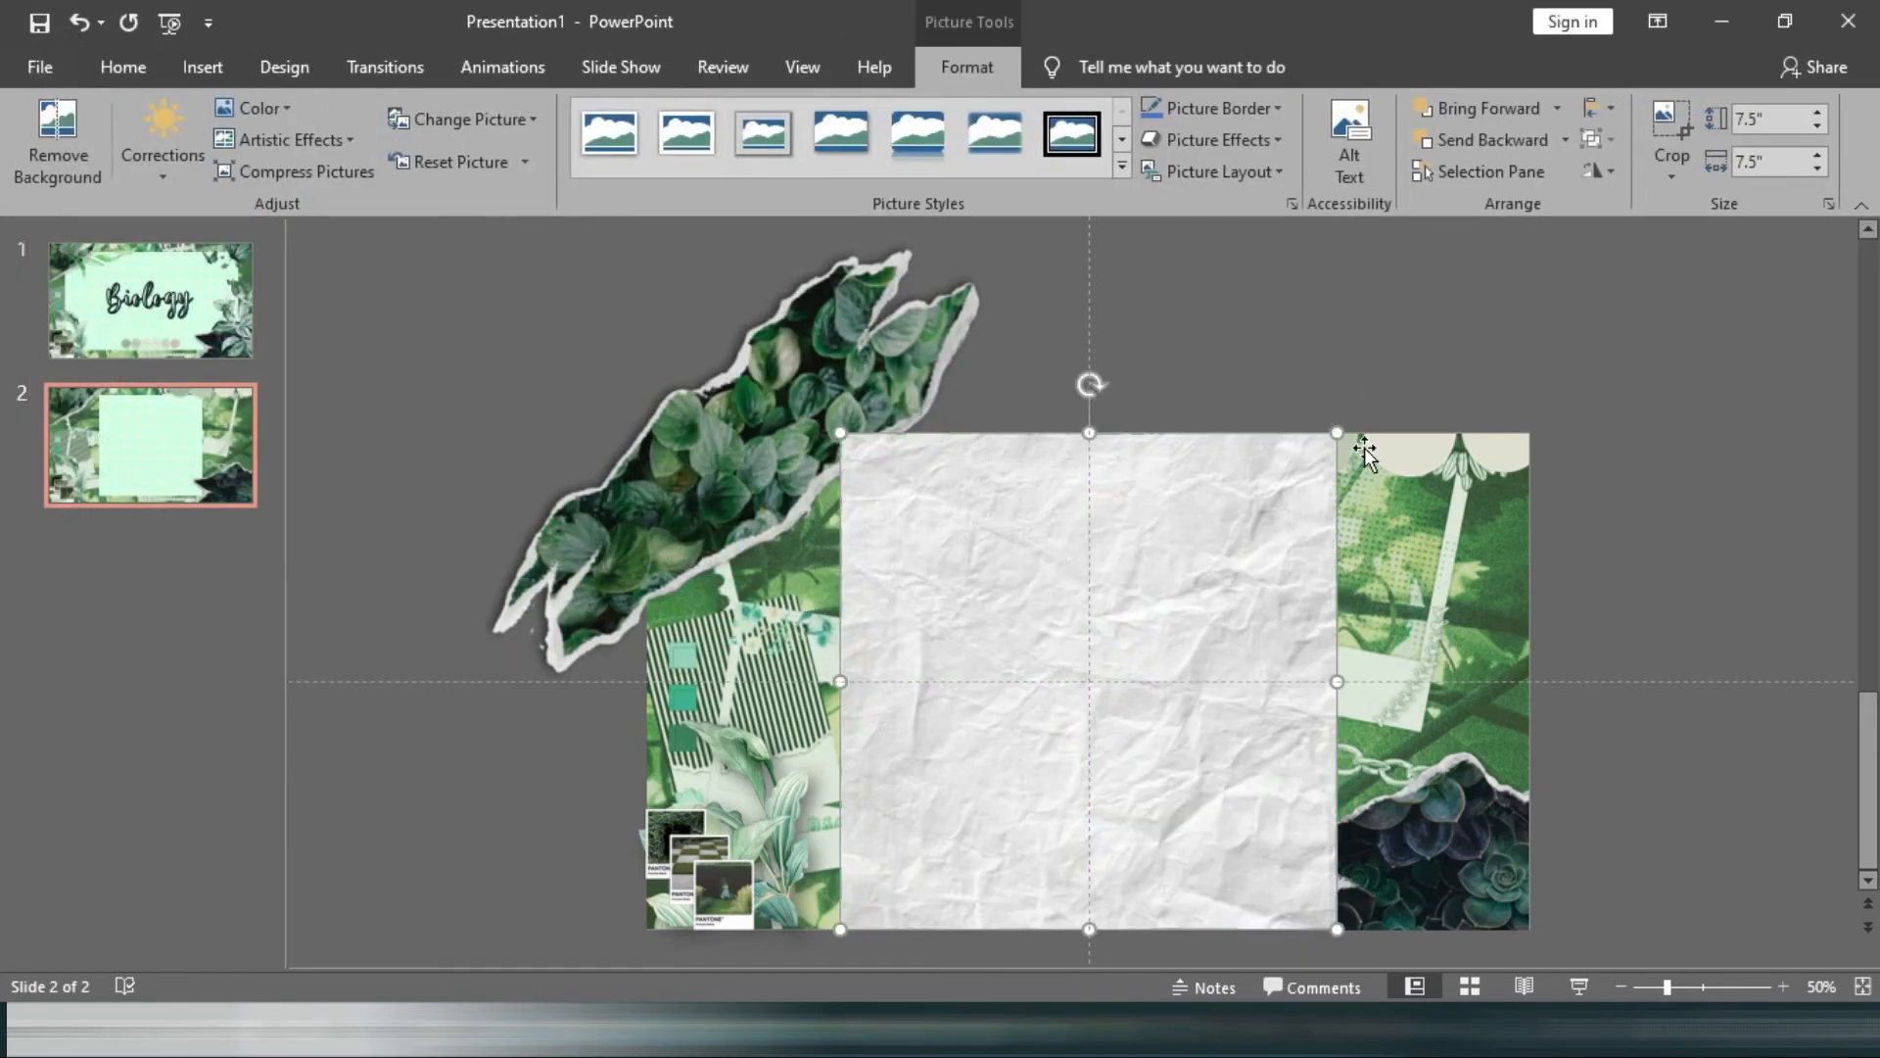
Crop the crumpled paper picture to a 6.47" by 1.31" strip and place it across the top of the mint grid panel.
{"action": "left_click", "coordinate": [1672, 127]}
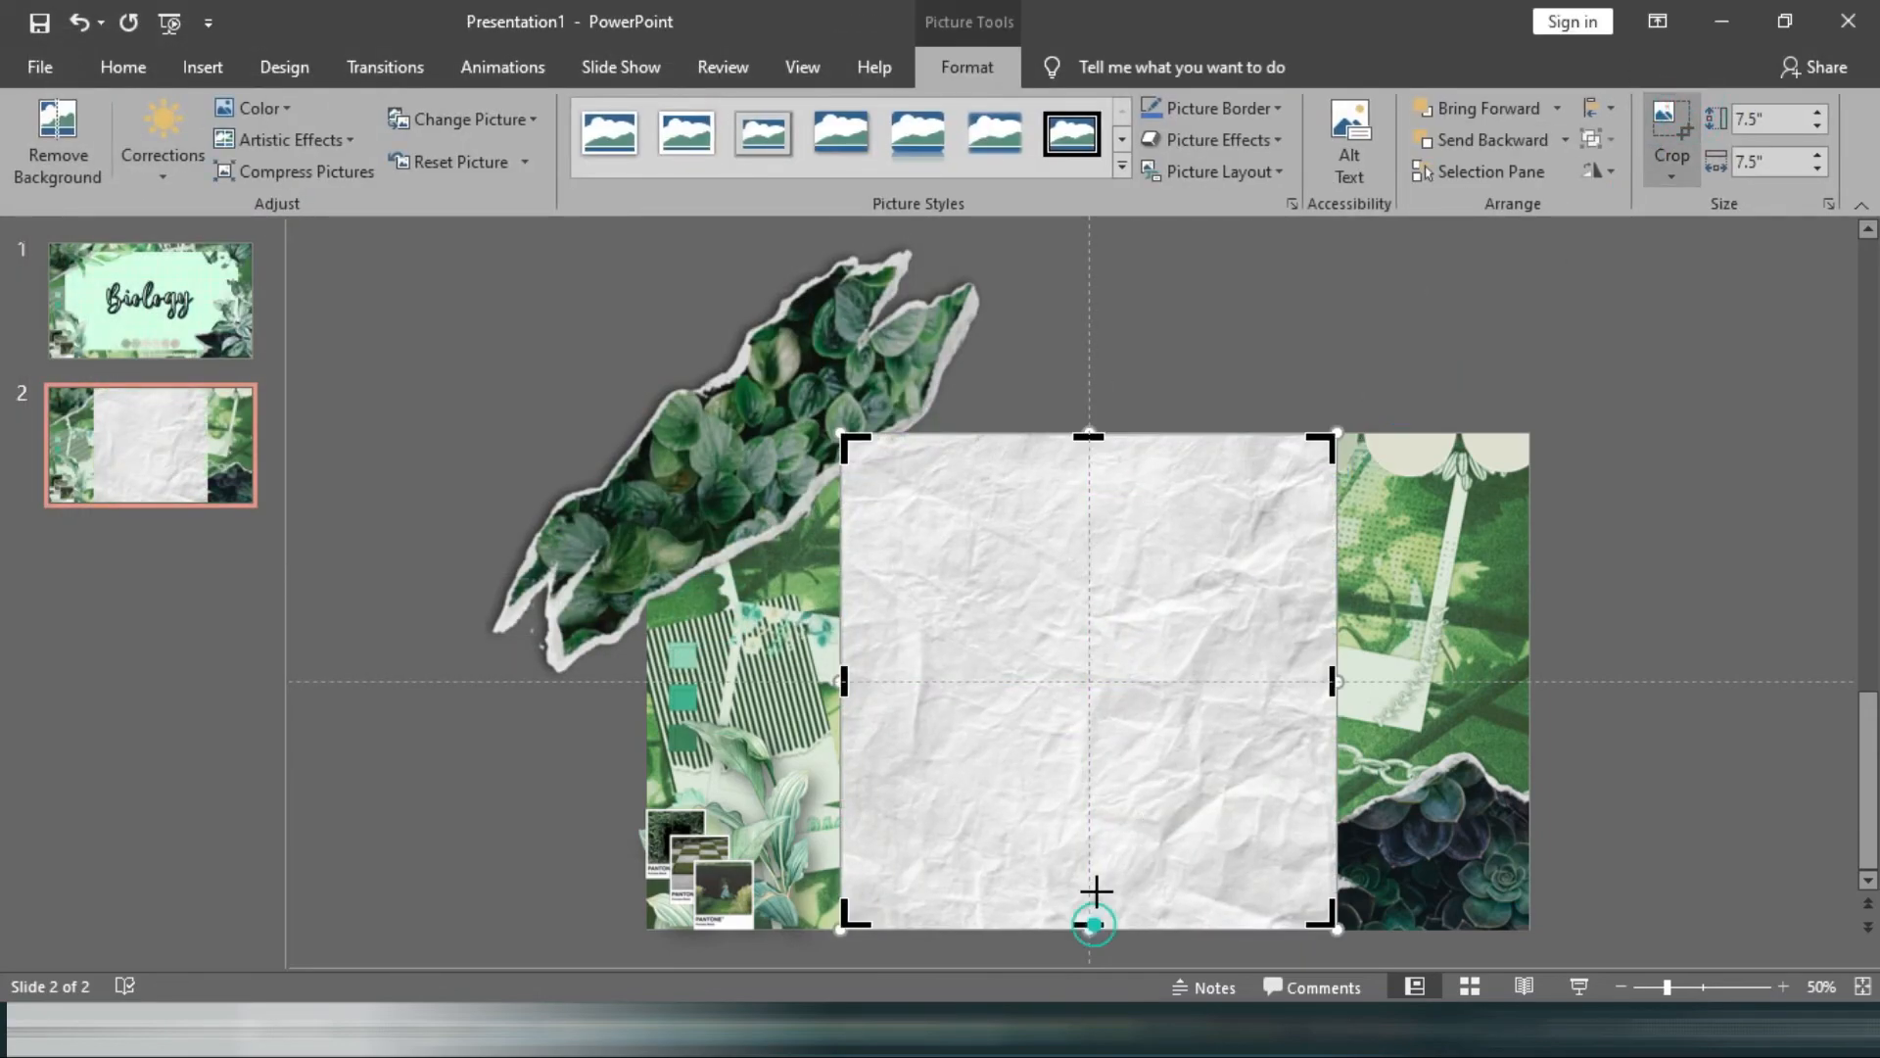
{"action": "left_click_drag", "start_coordinate": [1094, 925], "coordinate": [1175, 508]}
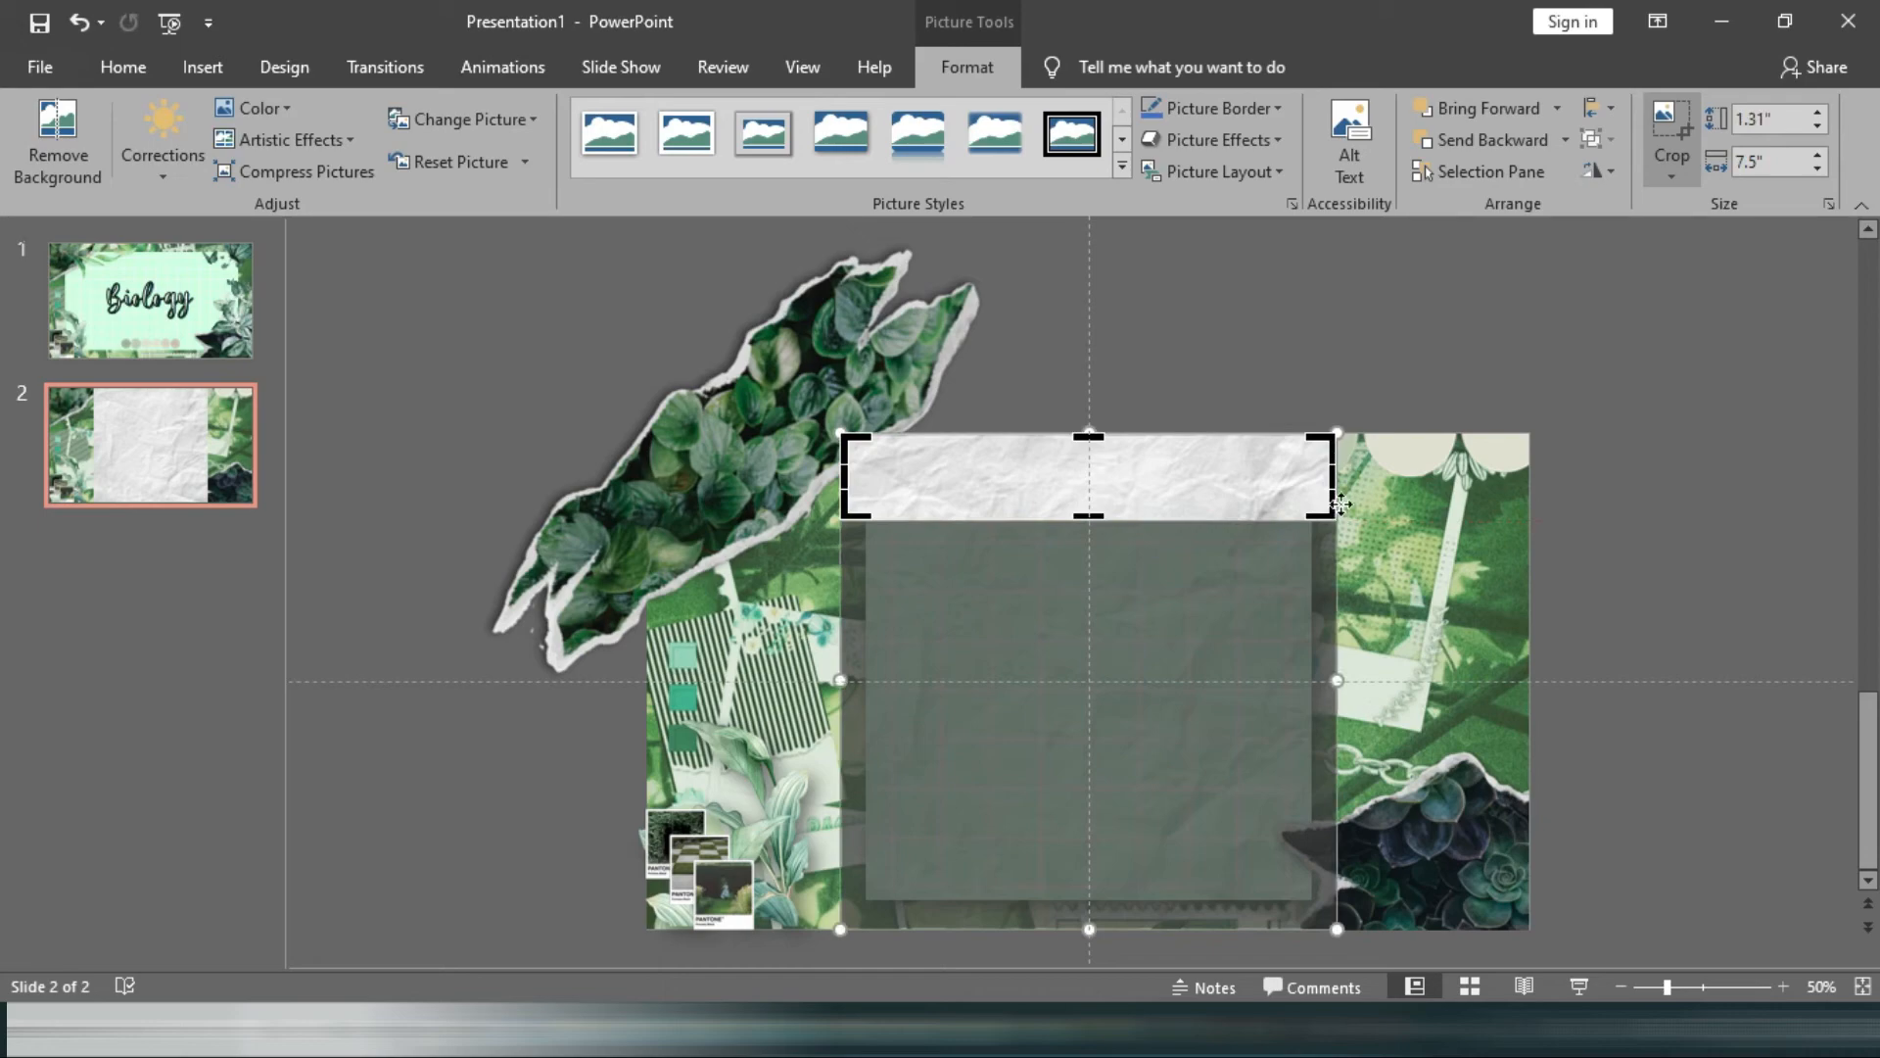
{"action": "left_click_drag", "start_coordinate": [1339, 504], "coordinate": [1267, 472]}
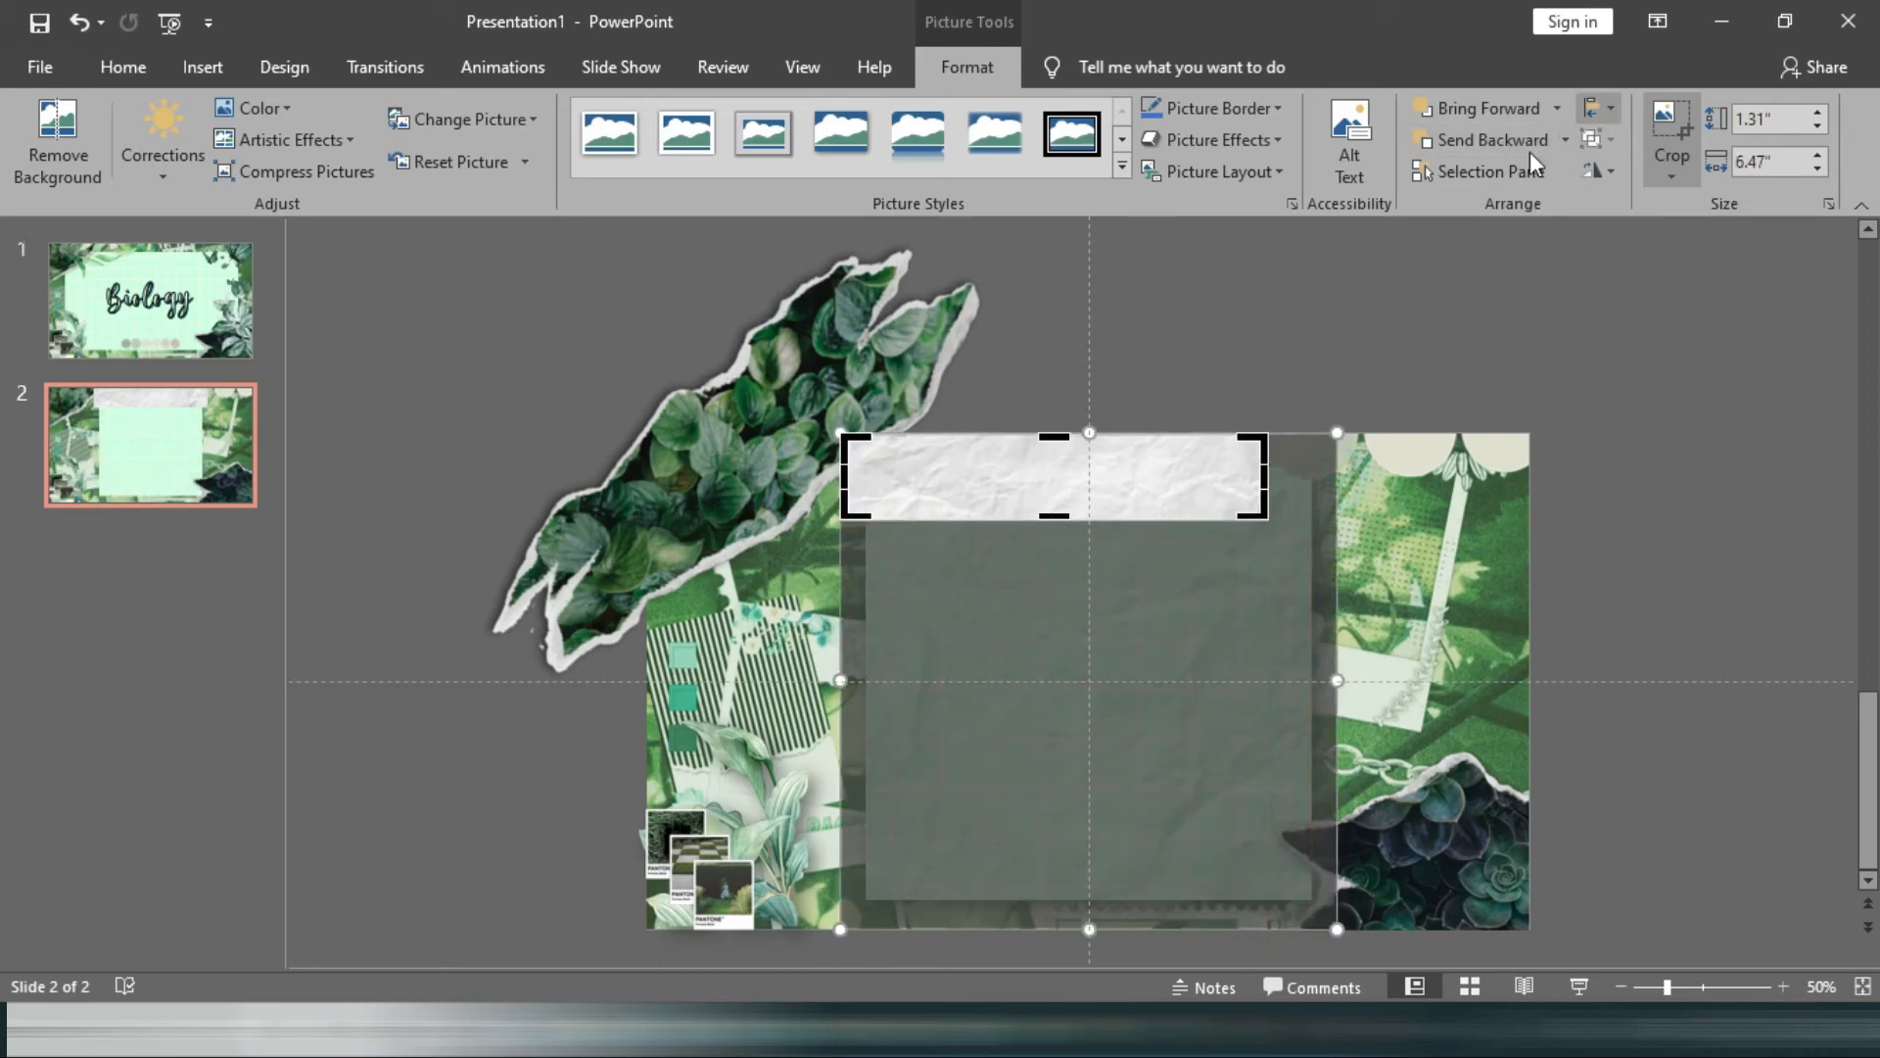
{"action": "left_click", "coordinate": [1677, 116]}
{"action": "left_click_drag", "start_coordinate": [1007, 496], "coordinate": [1040, 529]}
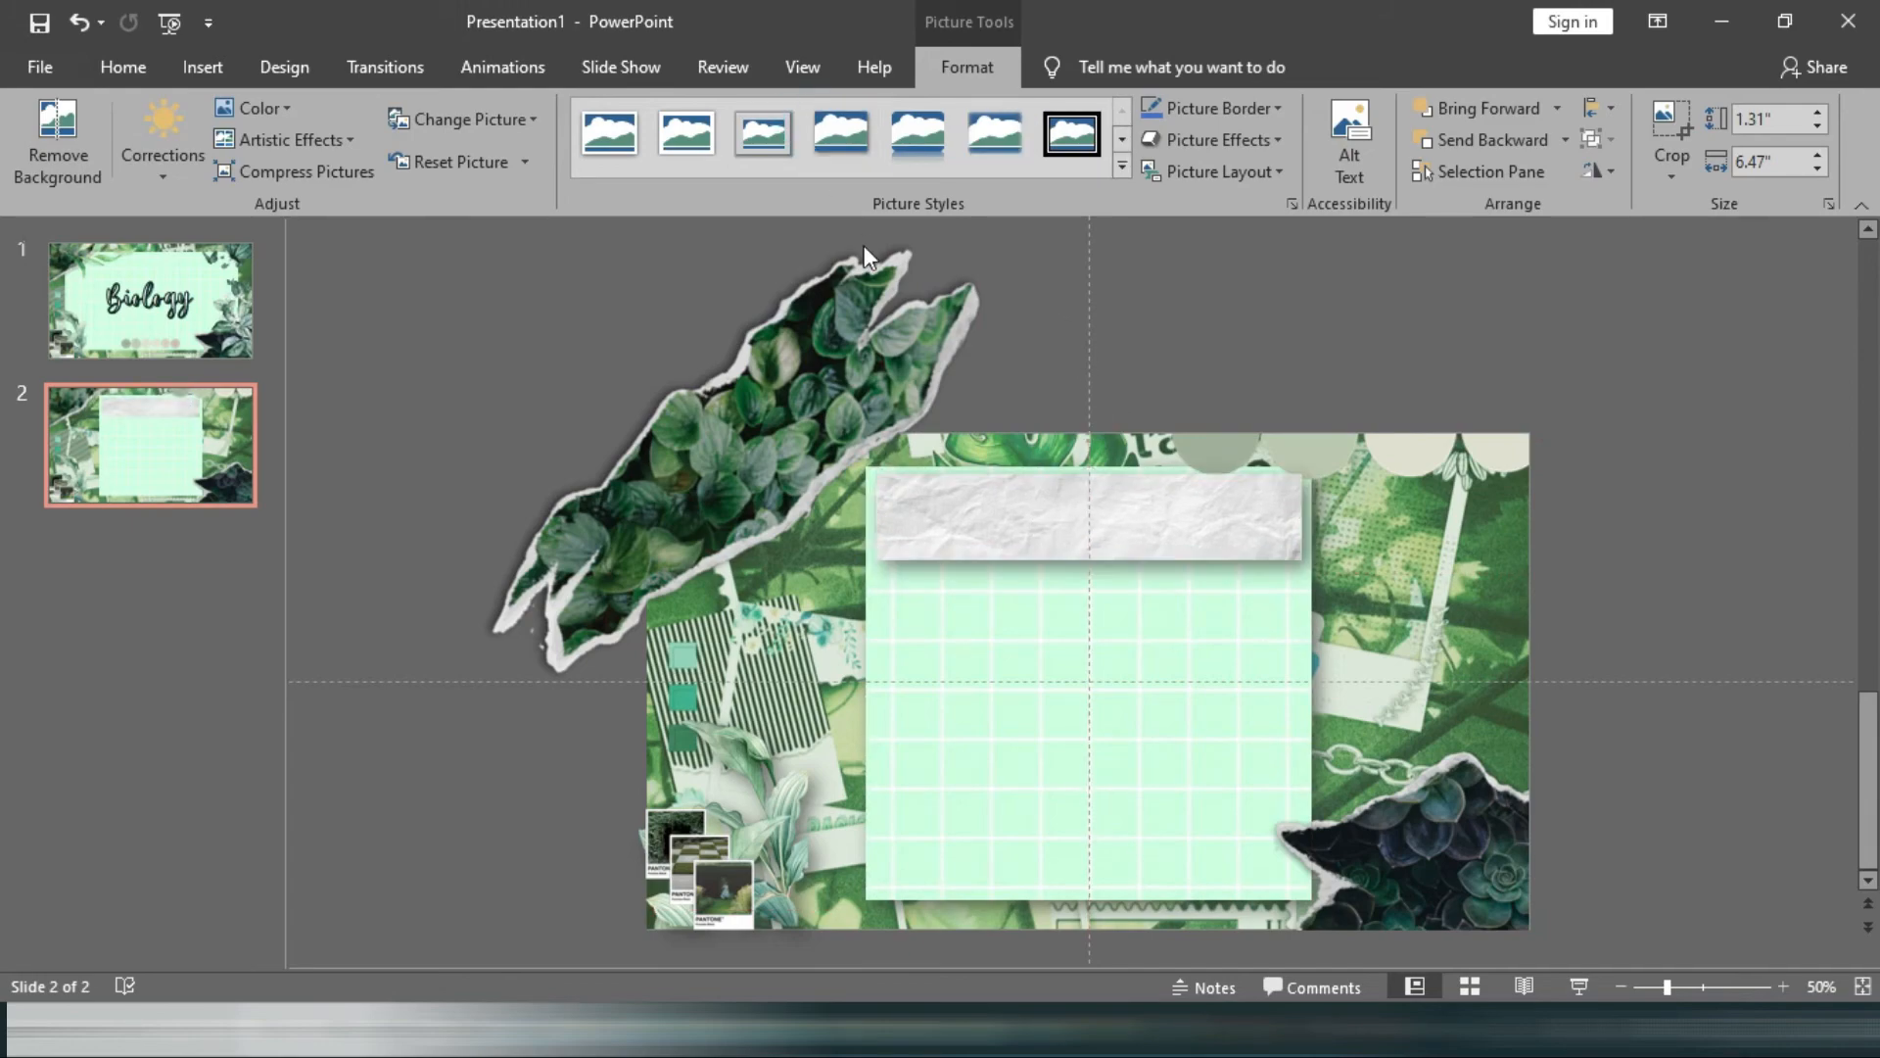
{"action": "left_click", "coordinate": [1165, 345]}
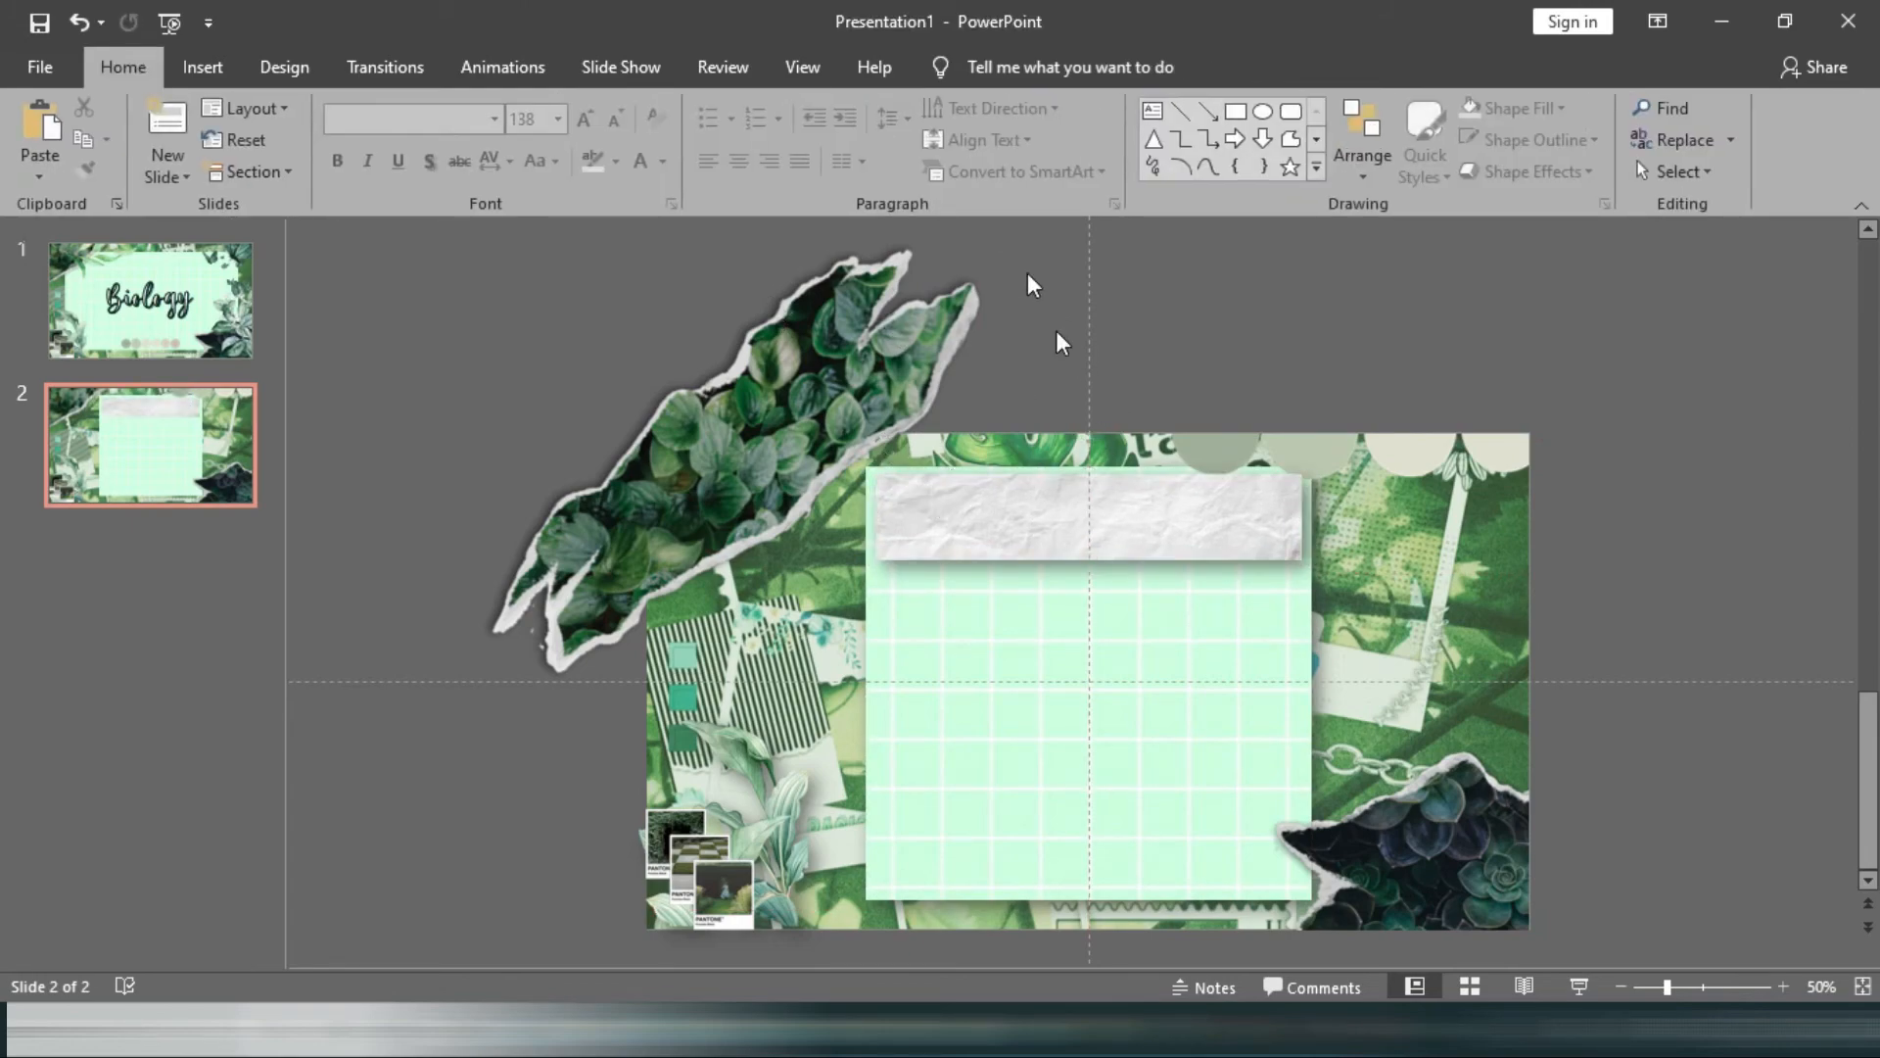
Add a text box over the paper strip with the heading "Topic (insert here)".
{"action": "left_click", "coordinate": [202, 66]}
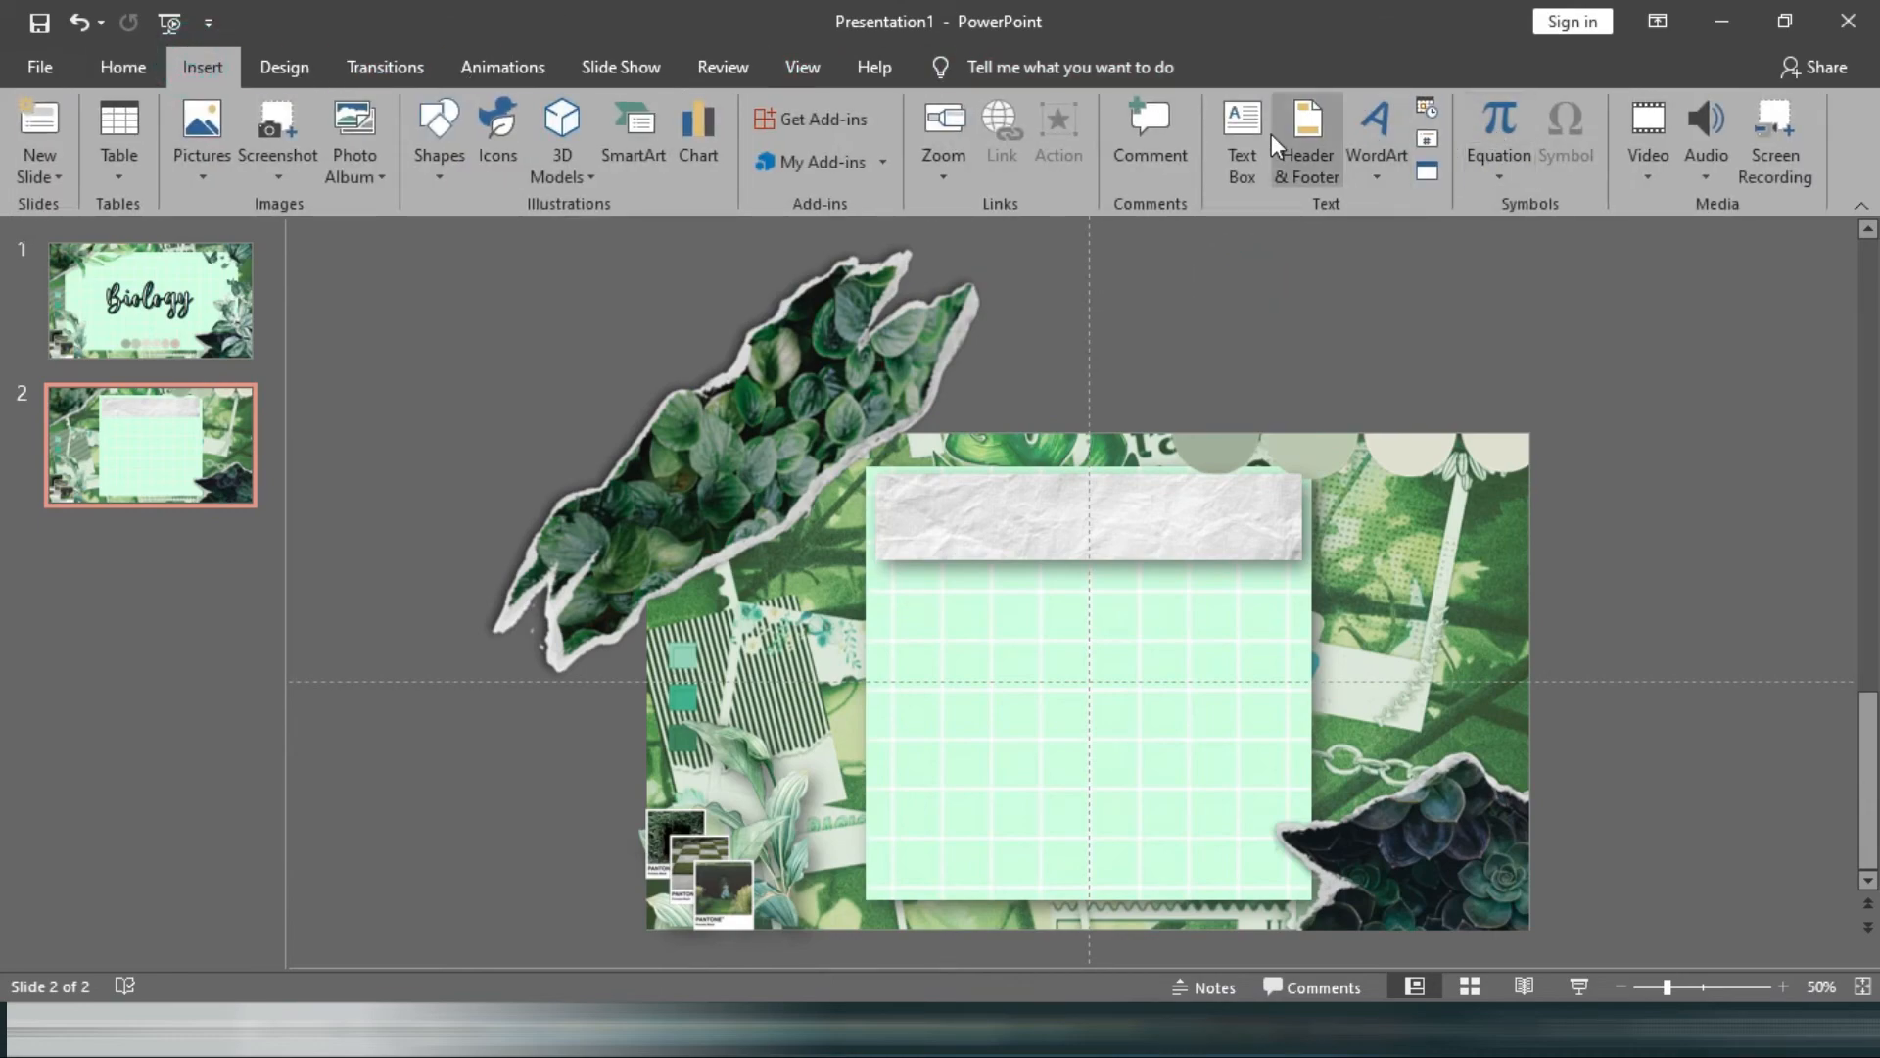
{"action": "left_click", "coordinate": [1241, 137]}
{"action": "left_click_drag", "start_coordinate": [899, 482], "coordinate": [1268, 554]}
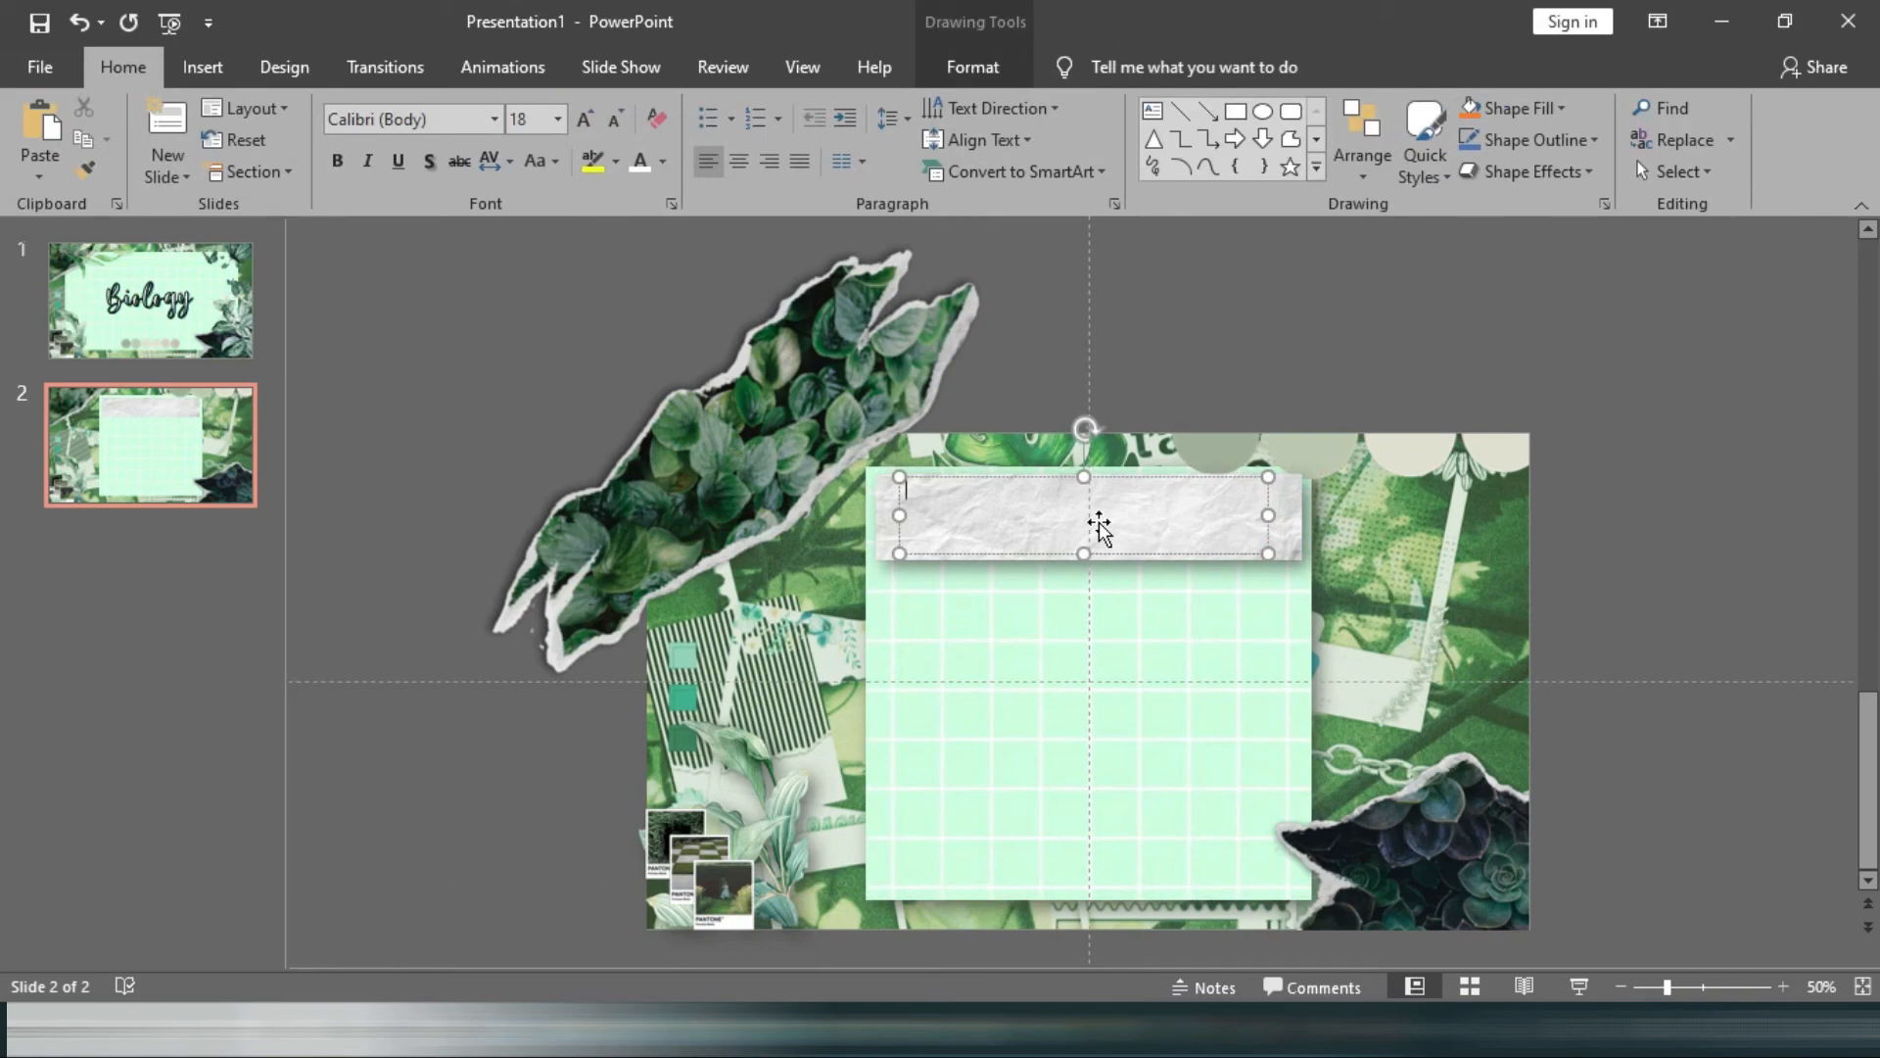
{"action": "type", "text": "Topic (insert here"}
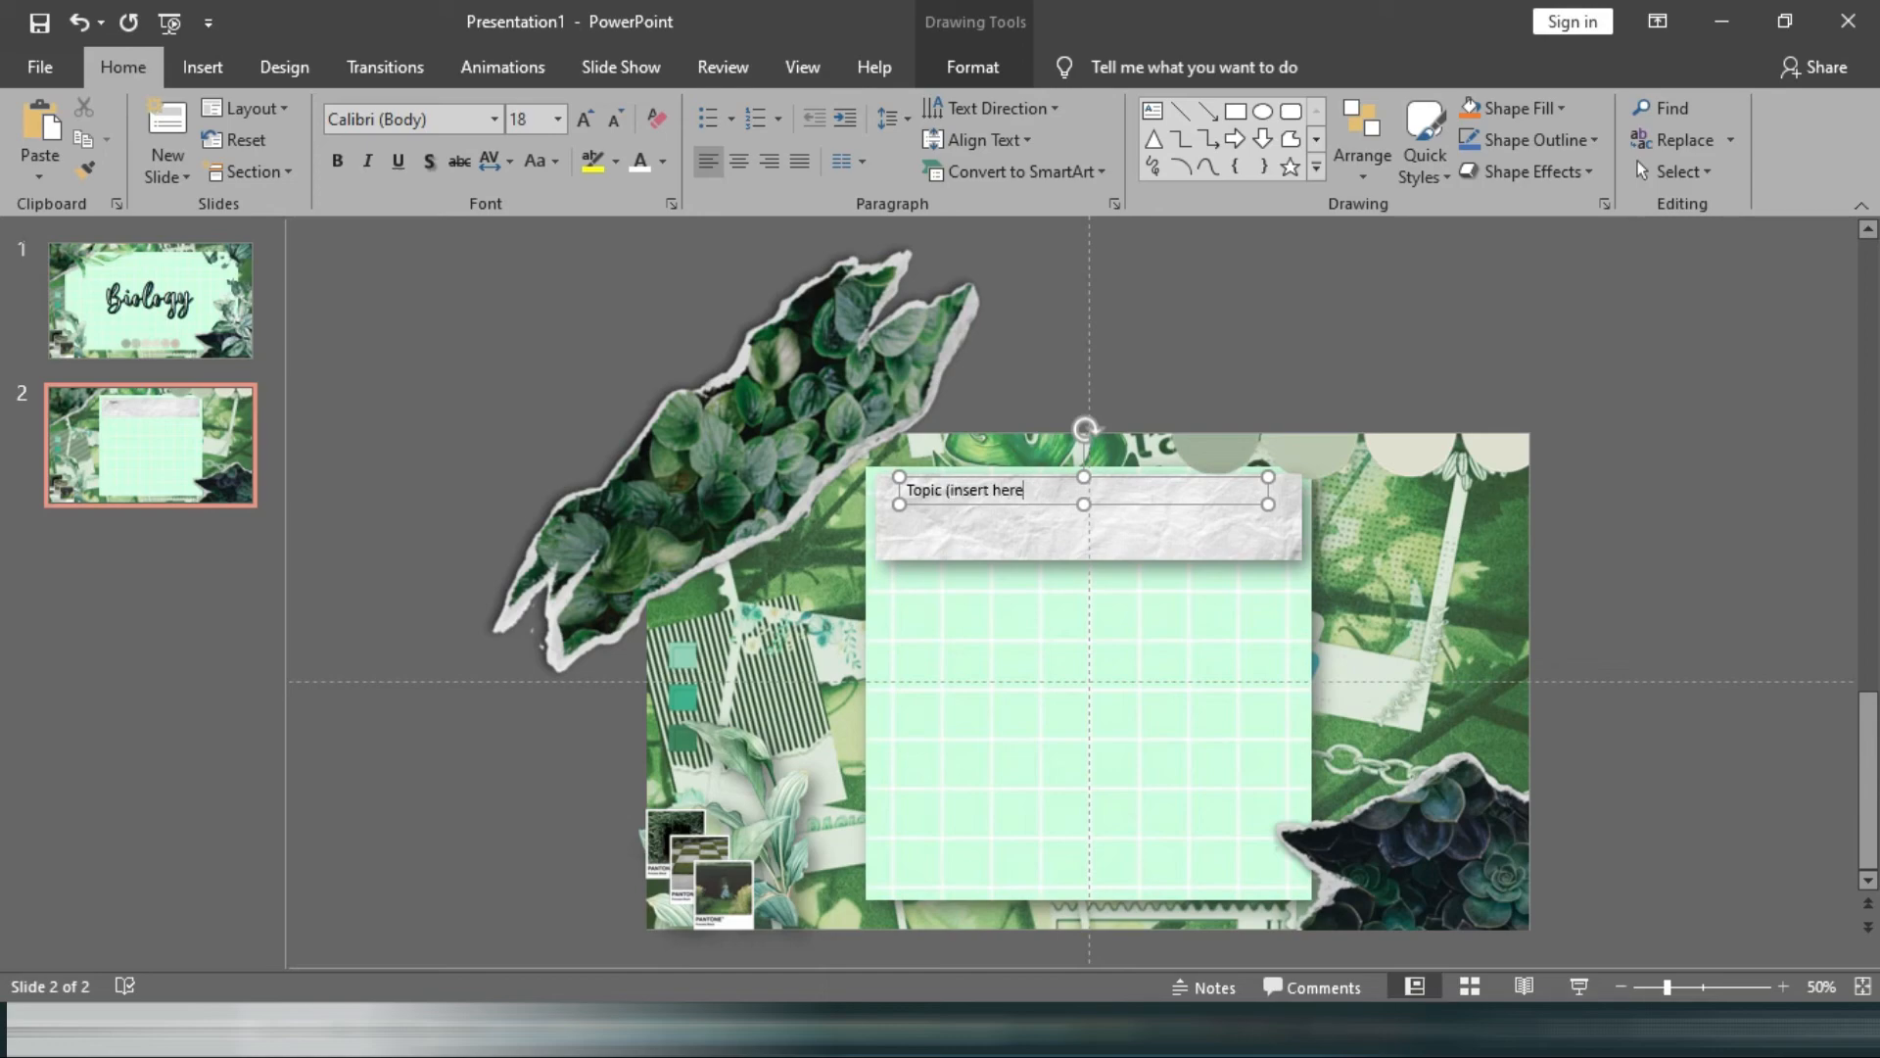
Format the whole heading in the Authentic font at size 80.
{"action": "key", "text": "ctrl+a"}
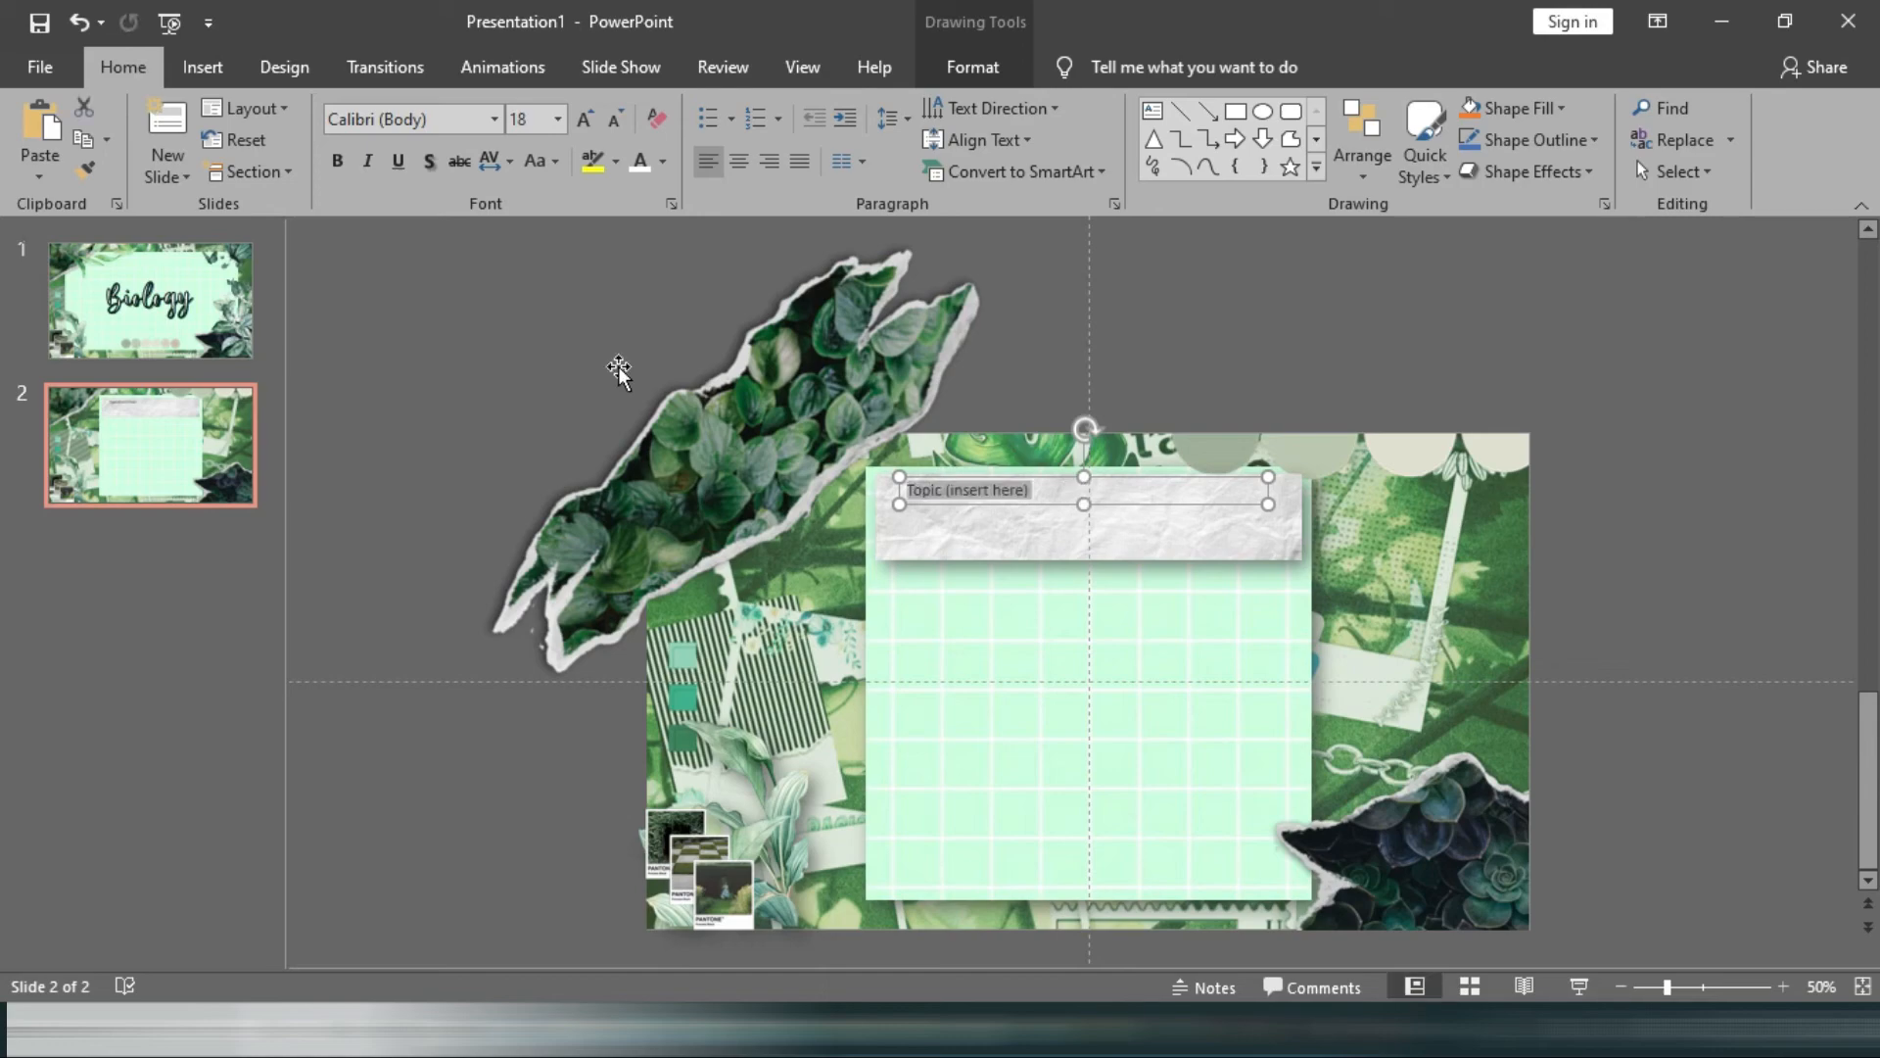
{"action": "left_click", "coordinate": [494, 119]}
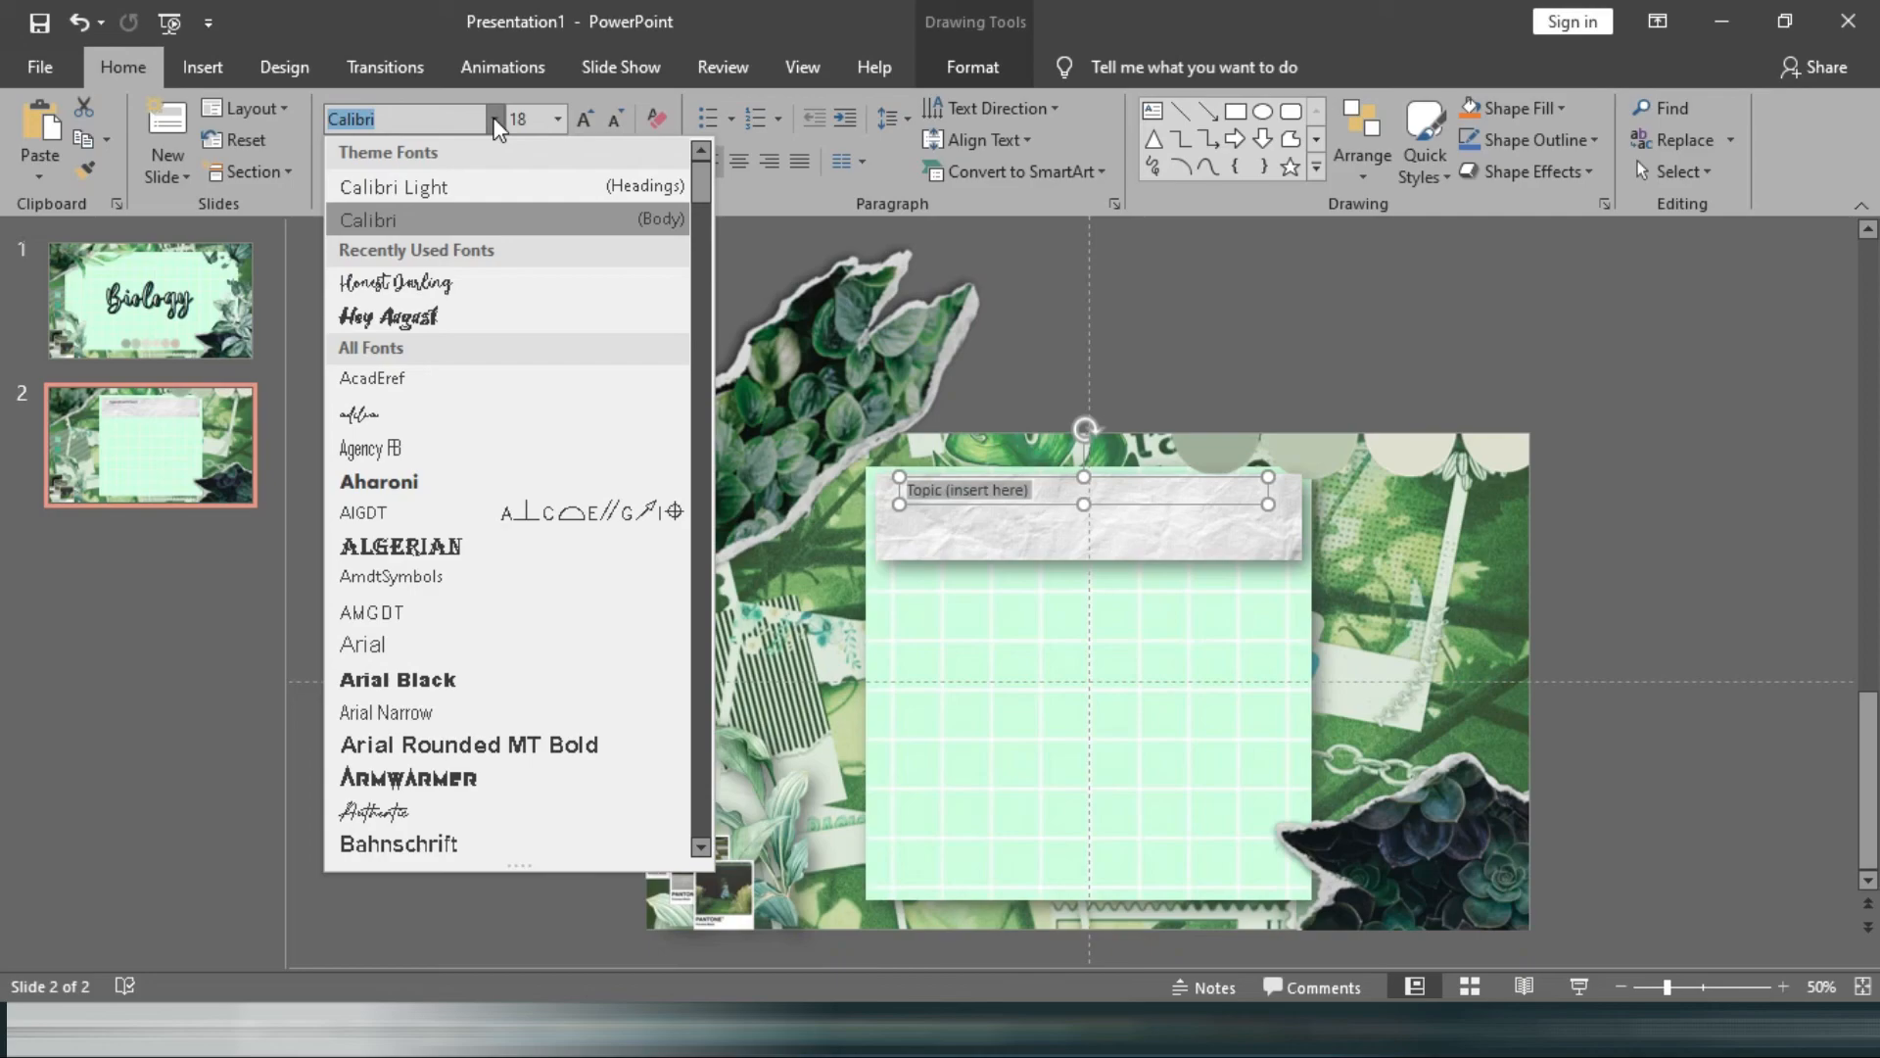
{"action": "type", "text": "Authentic"}
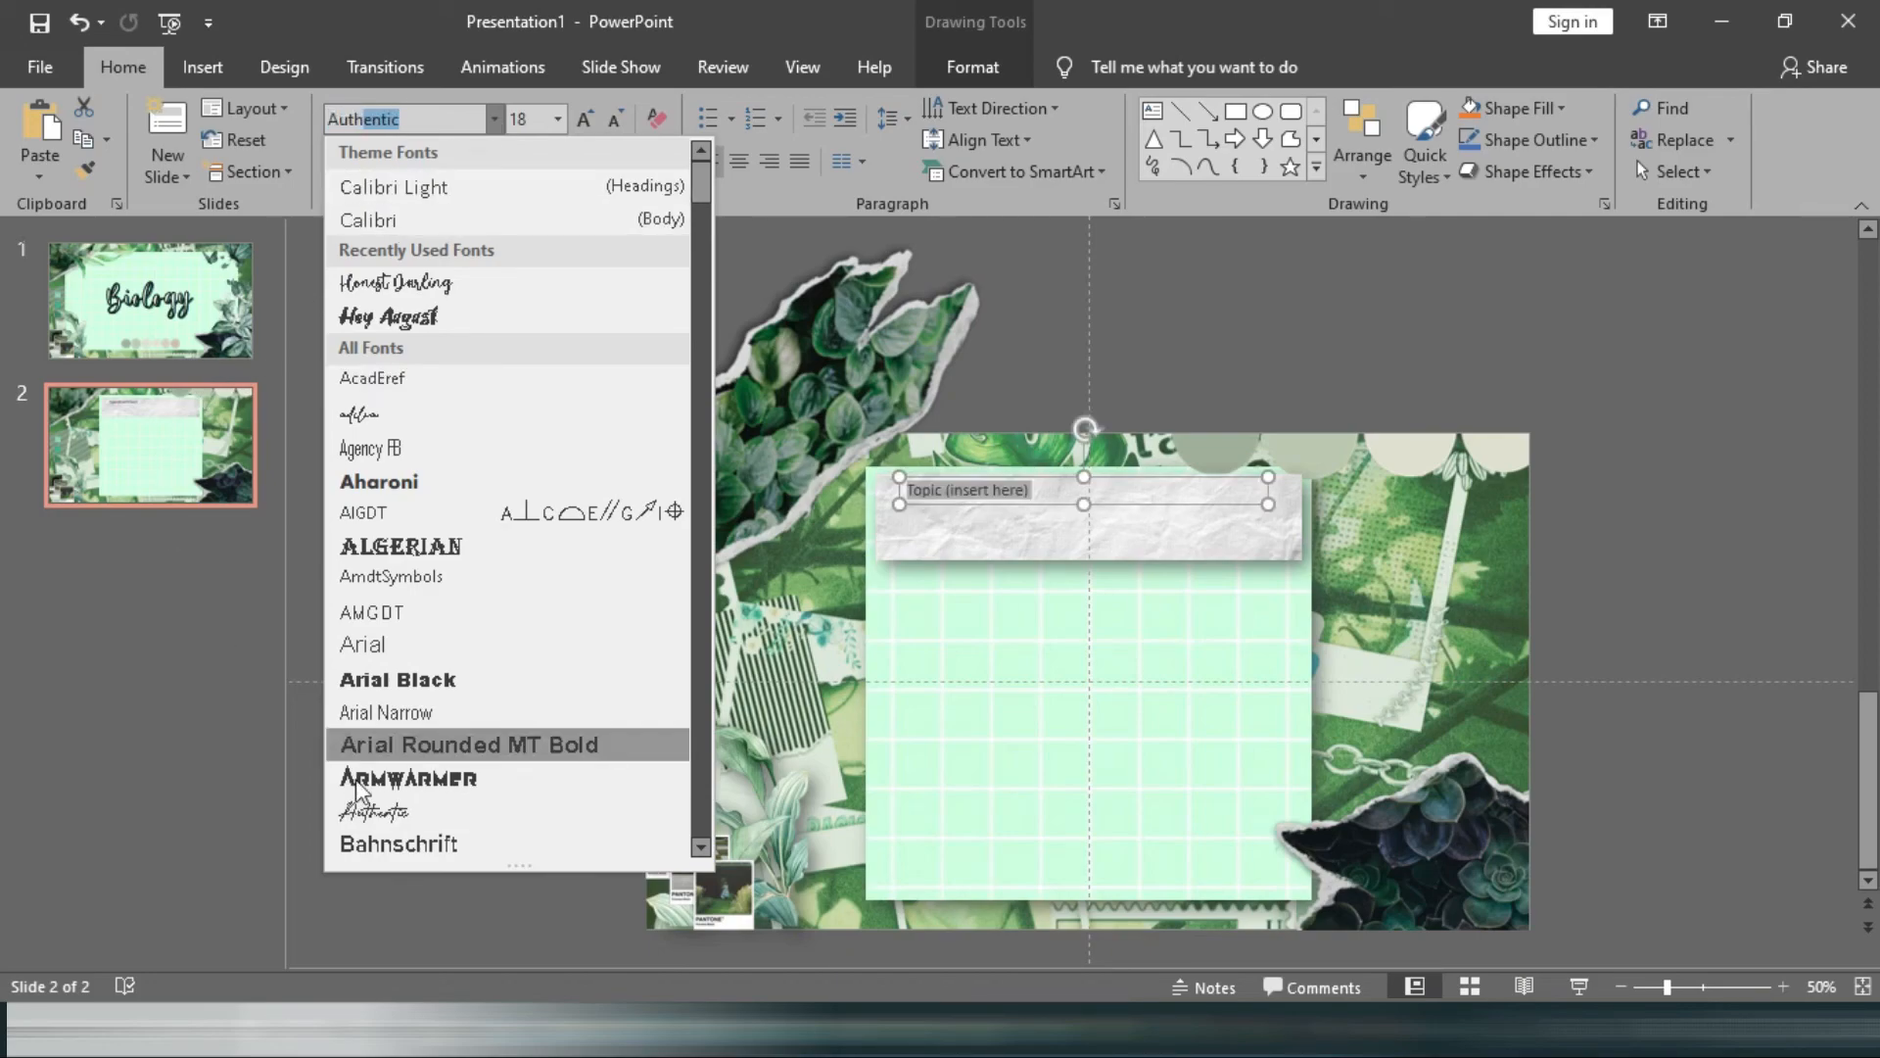
{"action": "left_click", "coordinate": [415, 820]}
{"action": "key", "text": "ctrl+z"}
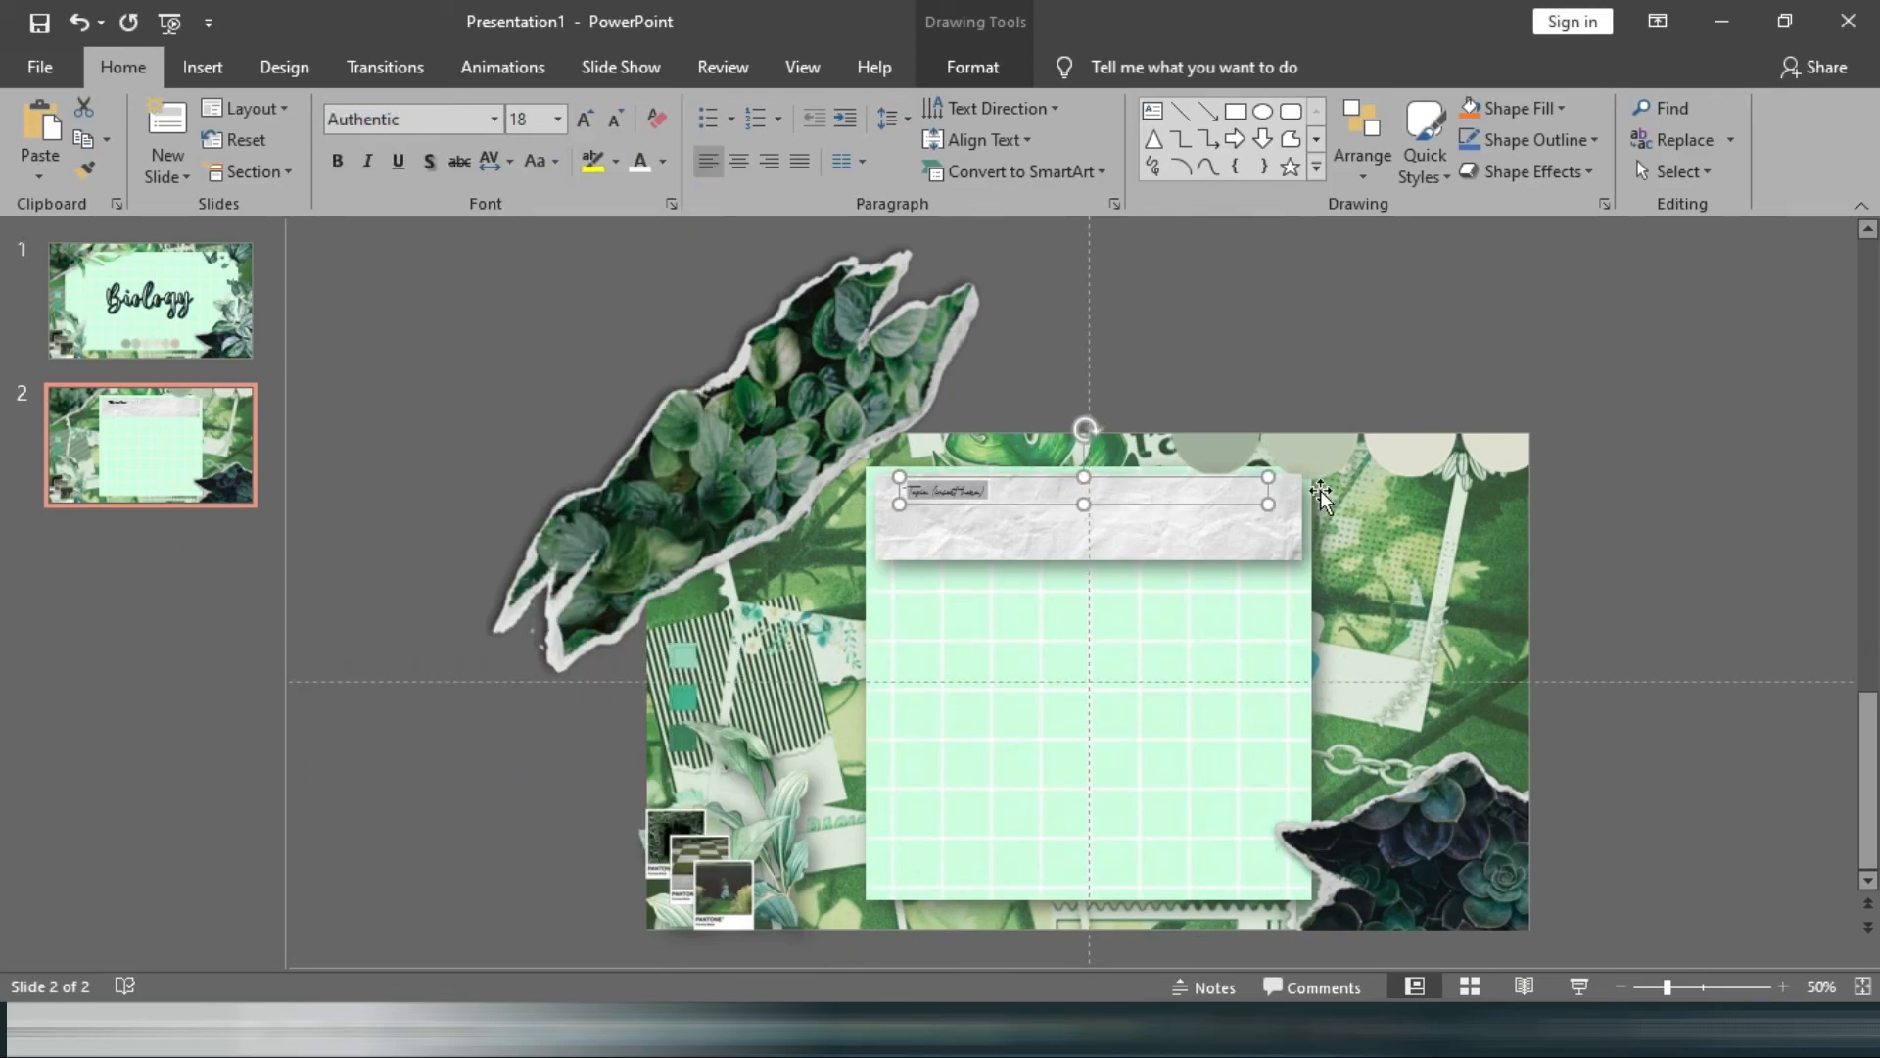
{"action": "key", "text": "ctrl+bracketright"}
{"action": "key", "text": "ctrl+bracketright"}
{"action": "key", "text": "ctrl+bracketright"}
{"action": "key", "text": "ctrl+bracketright"}
{"action": "key", "text": "ctrl+bracketright"}
{"action": "key", "text": "ctrl+bracketright"}
{"action": "key", "text": "ctrl+bracketright"}
{"action": "key", "text": "ctrl+bracketright"}
{"action": "key", "text": "ctrl+bracketright"}
{"action": "key", "text": "ctrl+bracketright"}
{"action": "key", "text": "ctrl+bracketright"}
{"action": "key", "text": "ctrl+bracketright"}
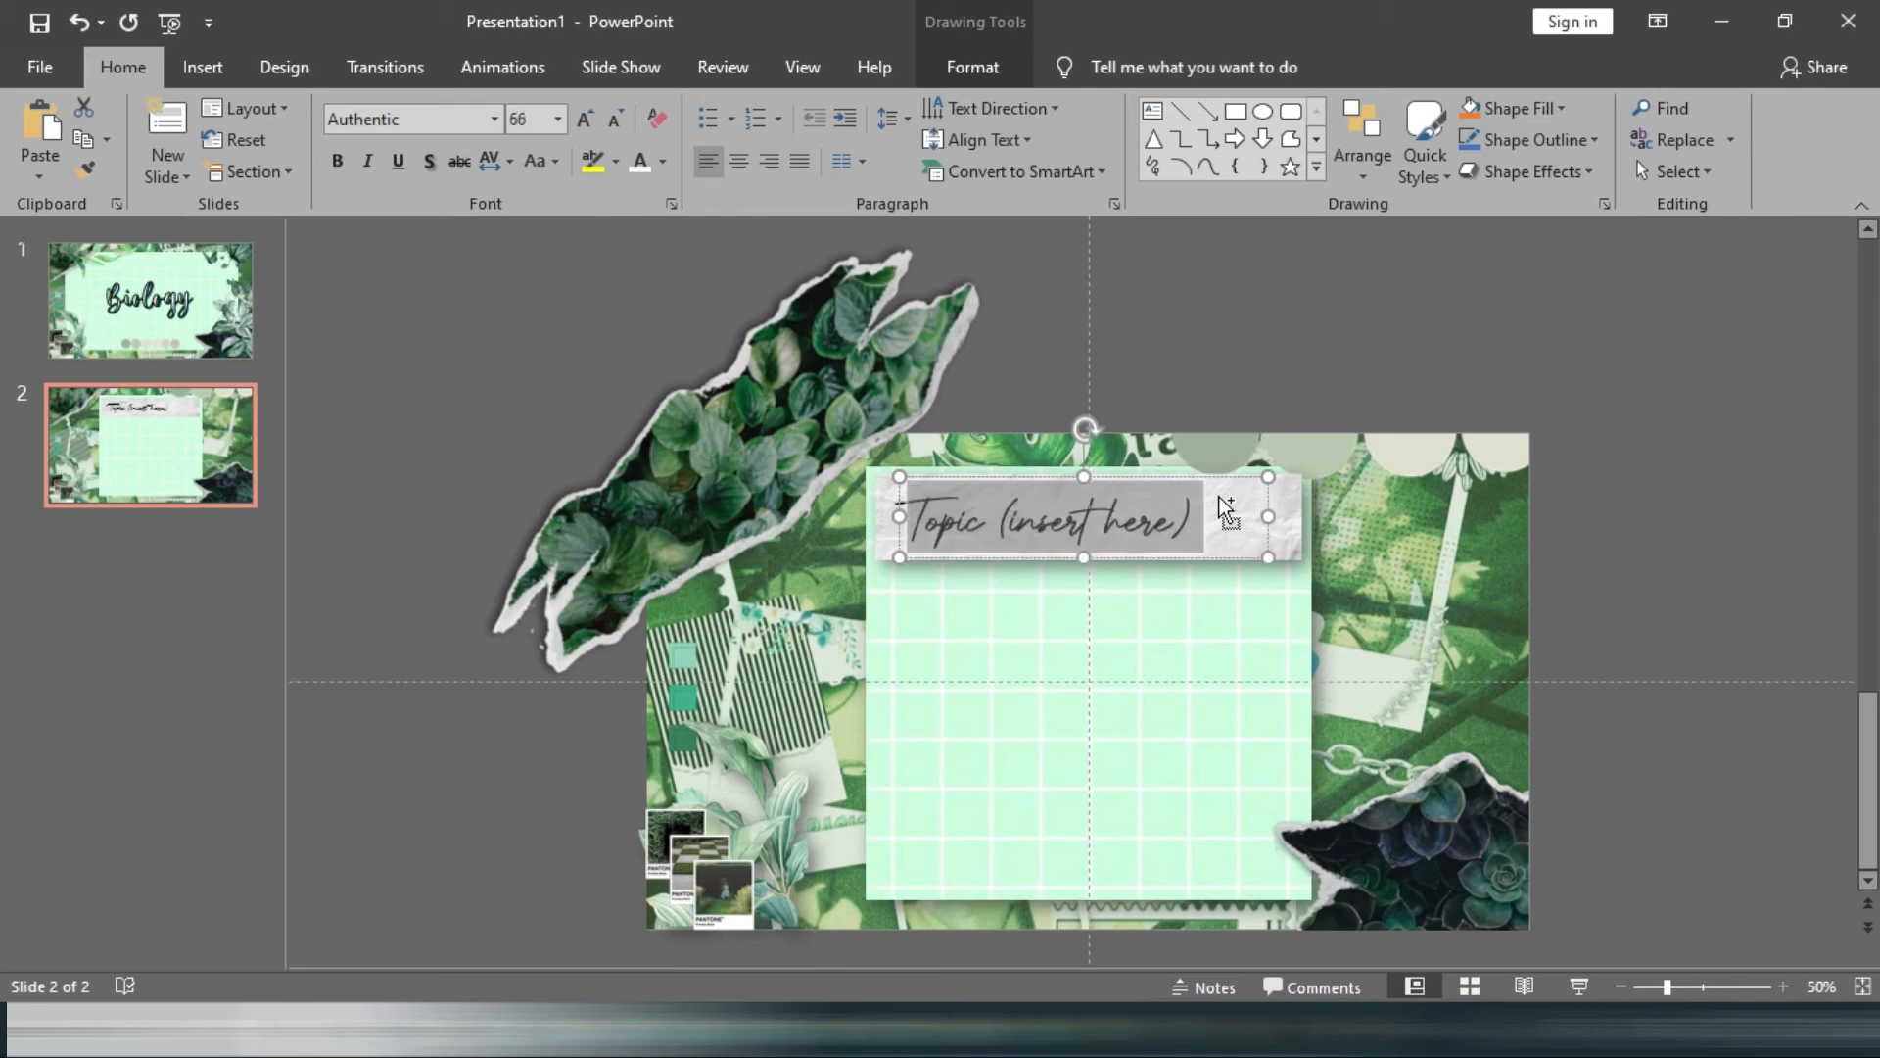
{"action": "key", "text": "ctrl+bracketright"}
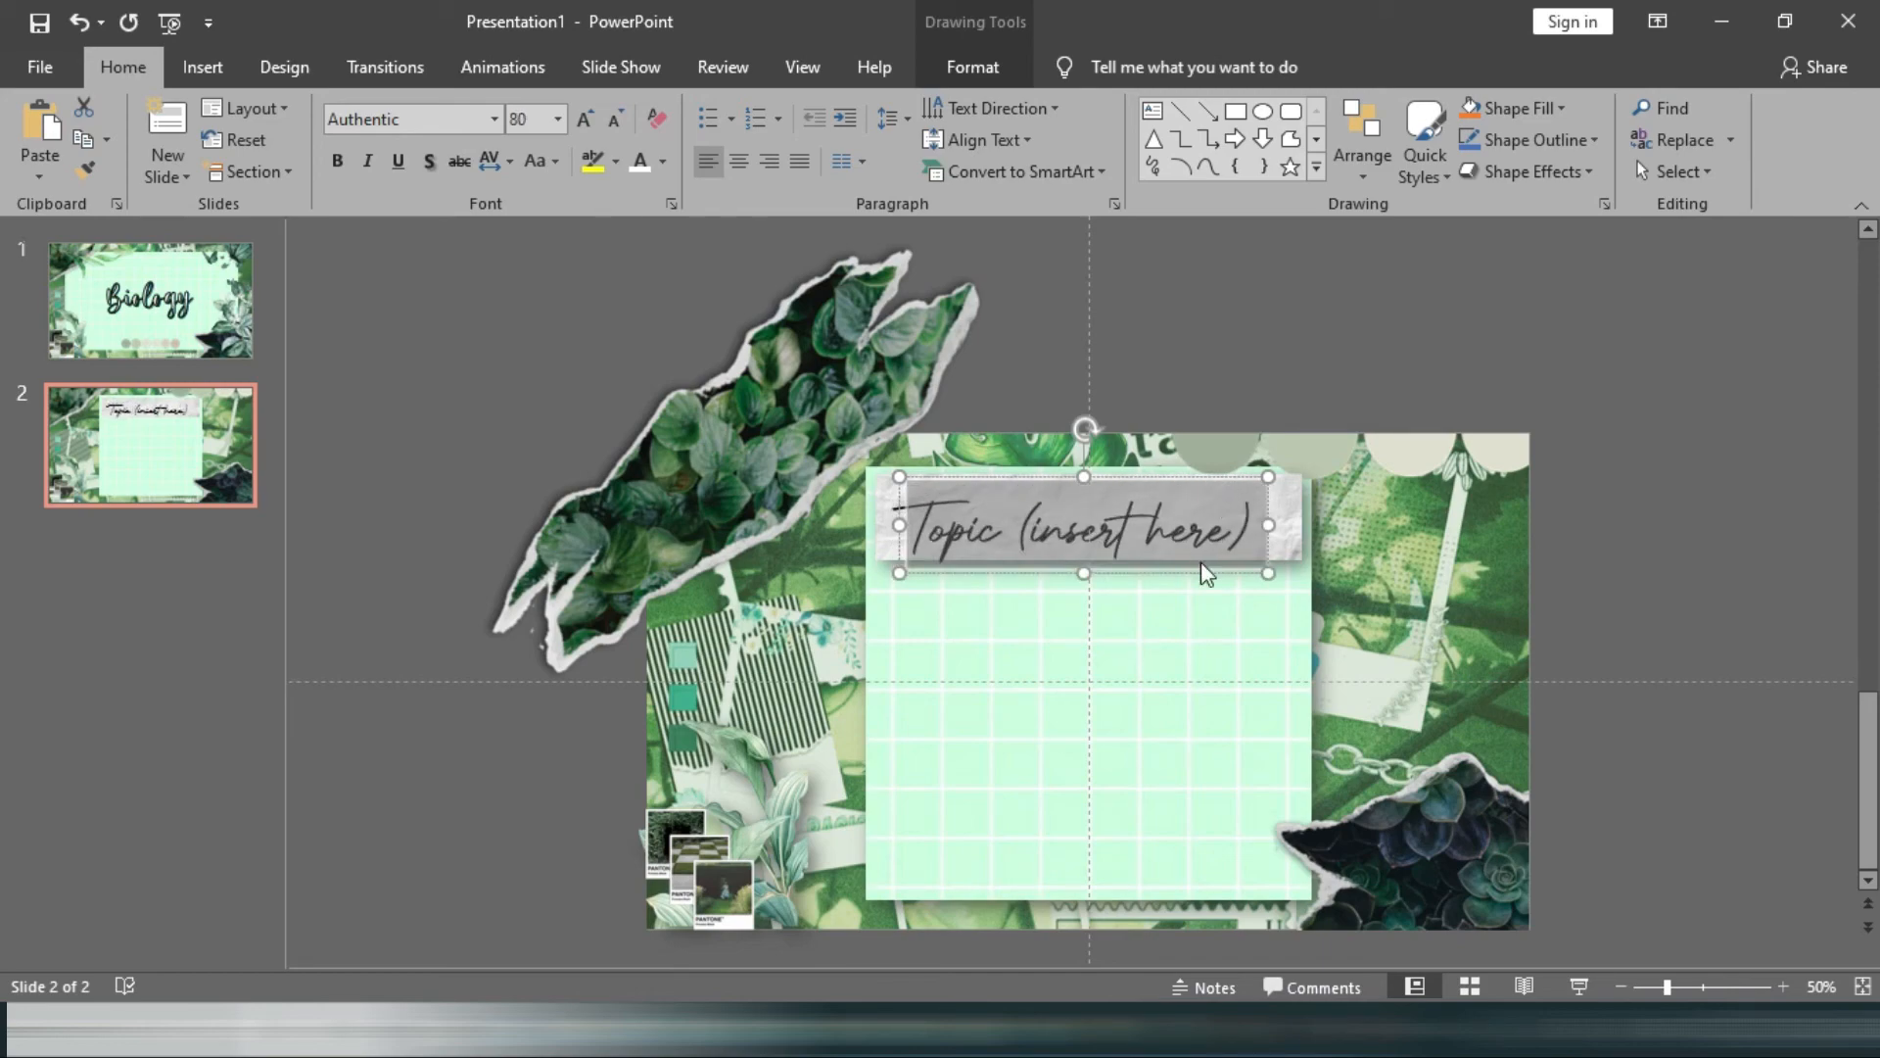
Nudge the heading text box up and sideways until it sits centered on the paper strip.
{"action": "left_click", "coordinate": [1197, 477]}
{"action": "key", "text": "ctrl+Up"}
{"action": "key", "text": "ctrl+Up"}
{"action": "key", "text": "ctrl+Up"}
{"action": "key", "text": "ctrl+Up"}
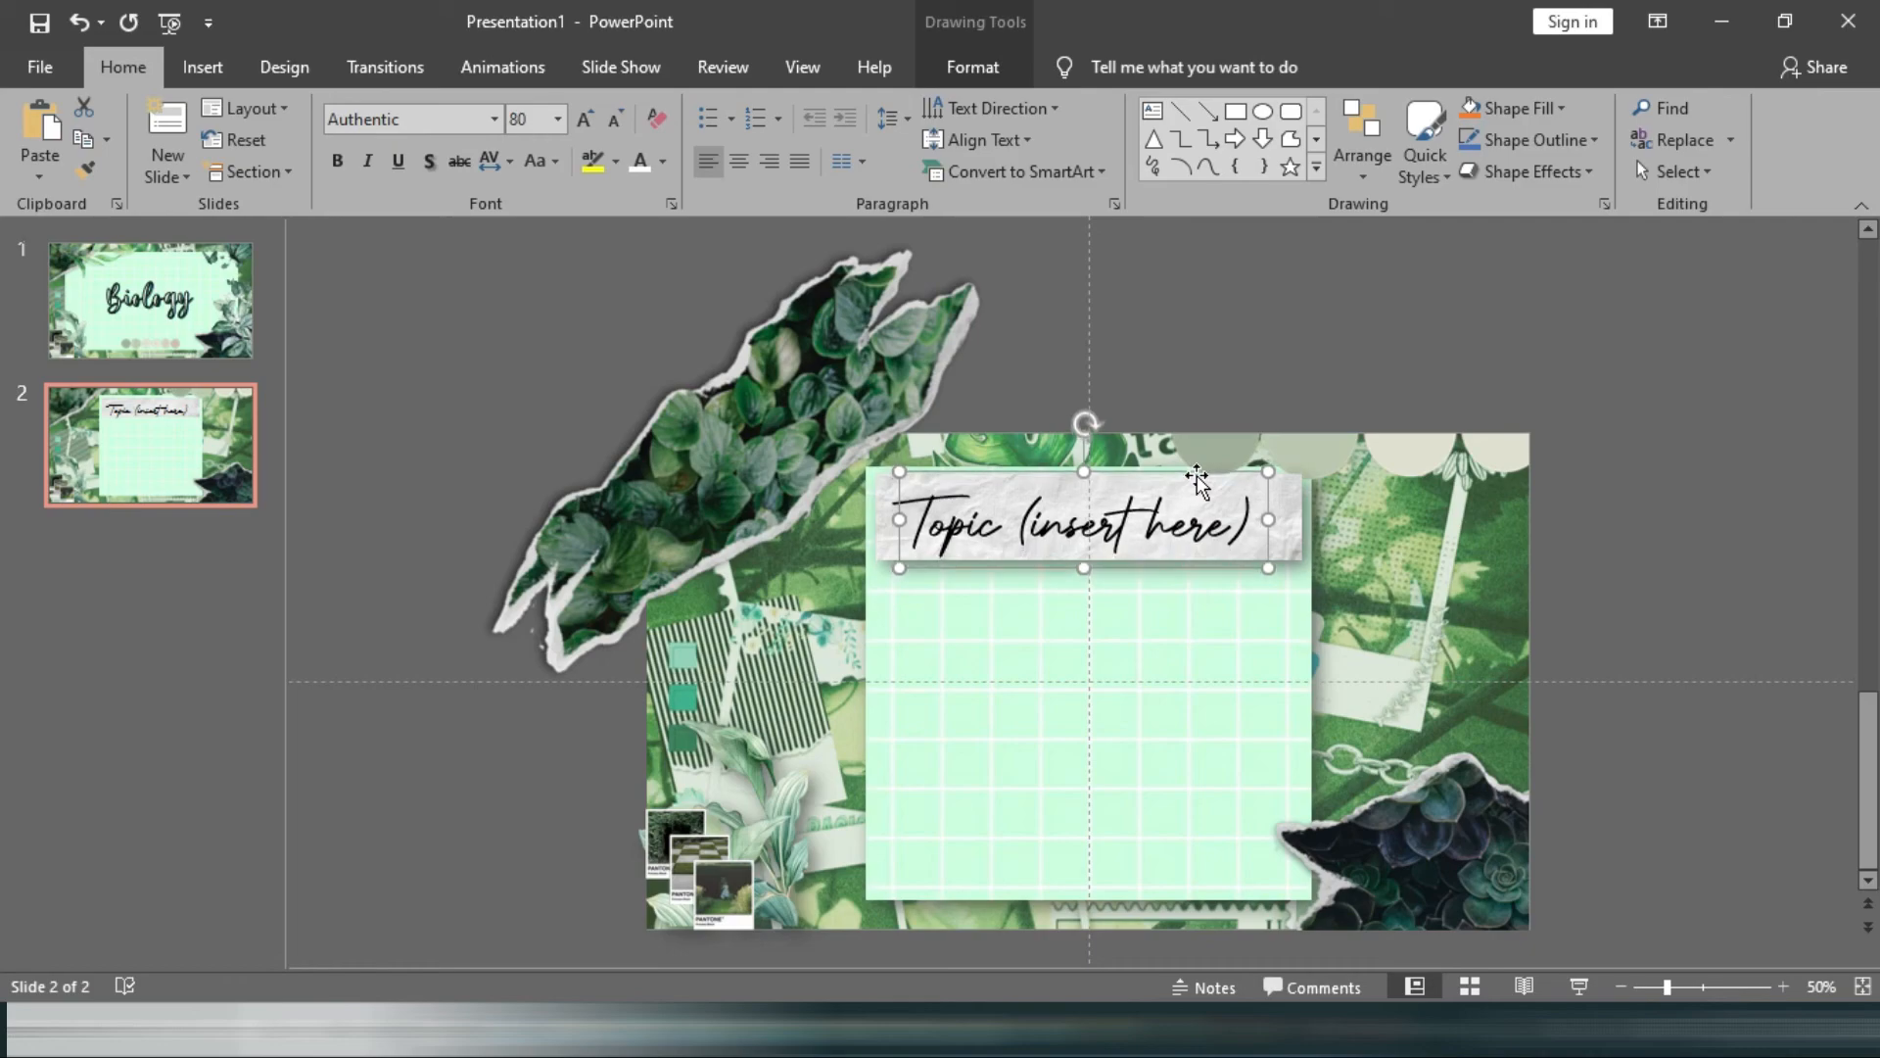
{"action": "key", "text": "ctrl+Right"}
{"action": "key", "text": "ctrl+Right"}
{"action": "key", "text": "ctrl+Right"}
{"action": "key", "text": "ctrl+Up"}
{"action": "key", "text": "ctrl+Up"}
{"action": "key", "text": "ctrl+Up"}
{"action": "key", "text": "ctrl+Up"}
{"action": "key", "text": "ctrl+Right"}
{"action": "key", "text": "ctrl+Right"}
{"action": "key", "text": "ctrl+Right"}
{"action": "key", "text": "ctrl+Right"}
{"action": "key", "text": "ctrl+Right"}
{"action": "key", "text": "ctrl+Right"}
{"action": "key", "text": "ctrl+Right"}
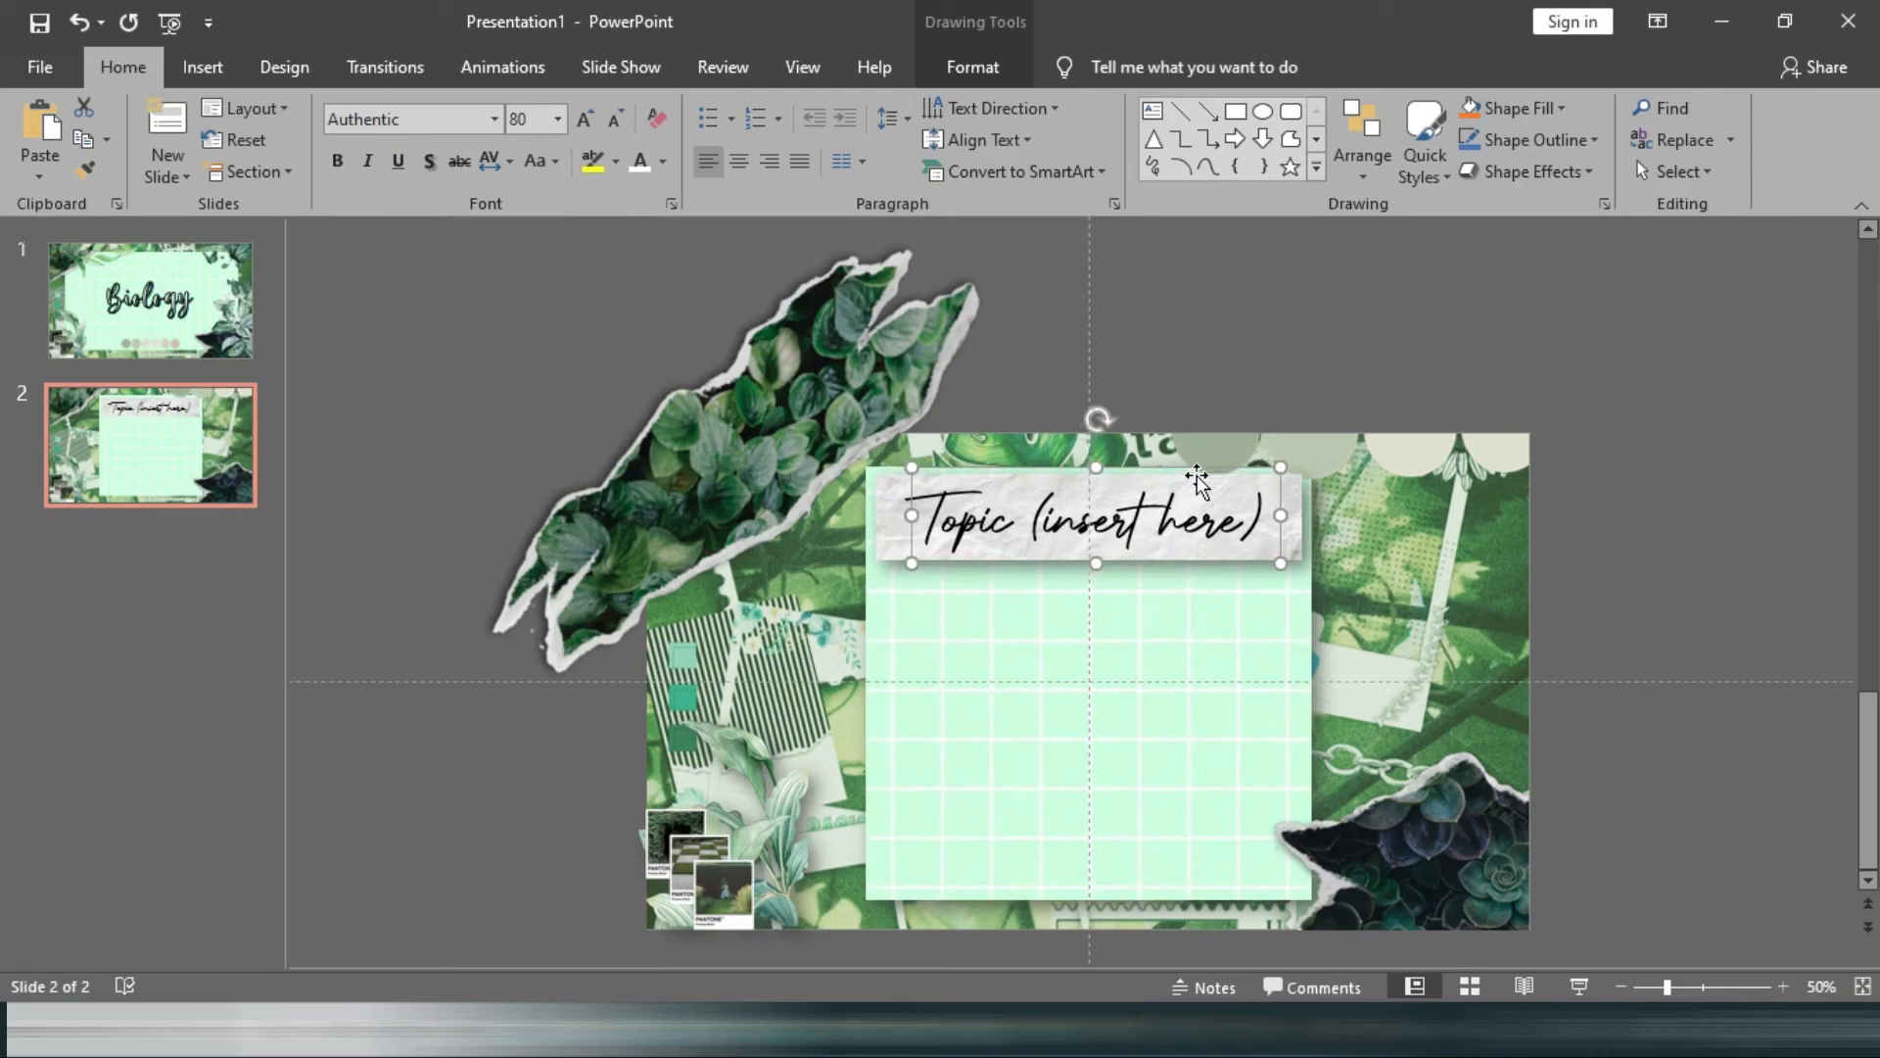
{"action": "key", "text": "ctrl+Left"}
{"action": "key", "text": "ctrl+Left"}
{"action": "key", "text": "ctrl+Left"}
{"action": "key", "text": "ctrl+Left"}
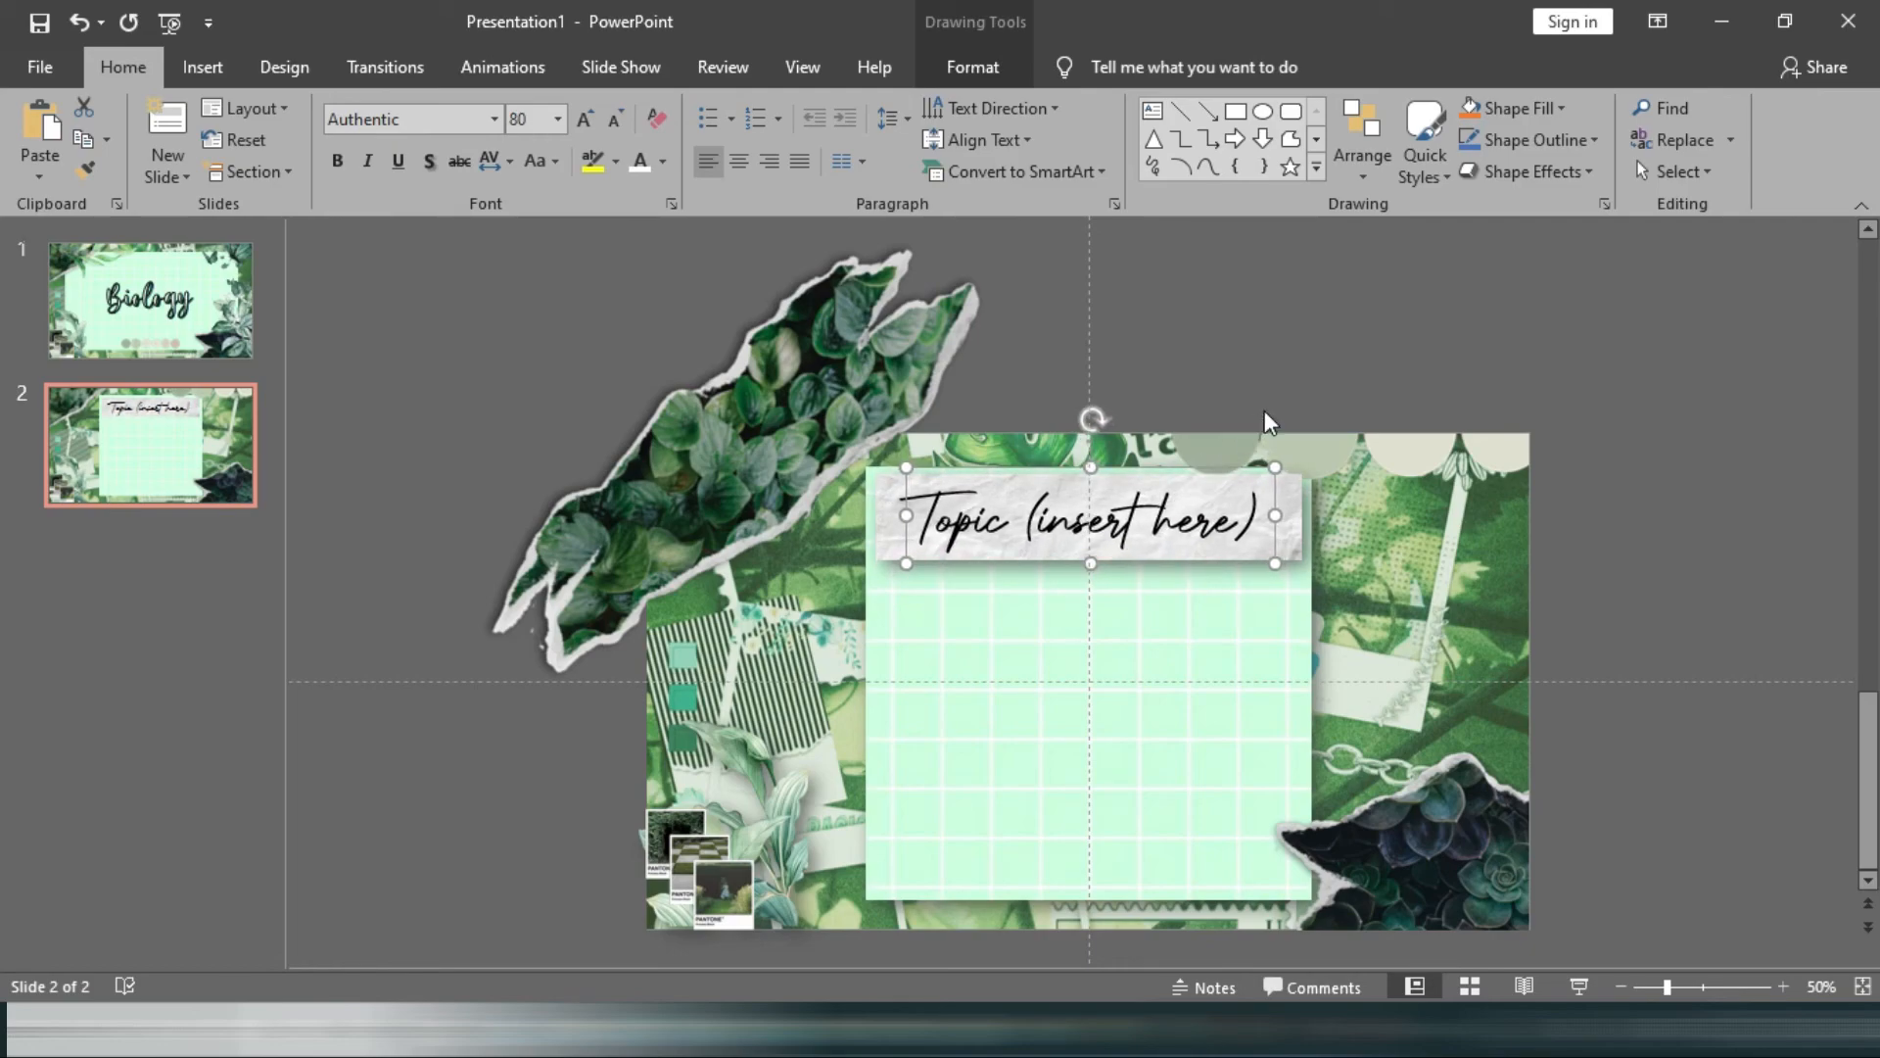
{"action": "left_click", "coordinate": [1265, 411]}
Color the heading text sage green by sampling a half circle at the slide's top edge with the Eyedropper.
{"action": "triple_click", "coordinate": [1012, 524]}
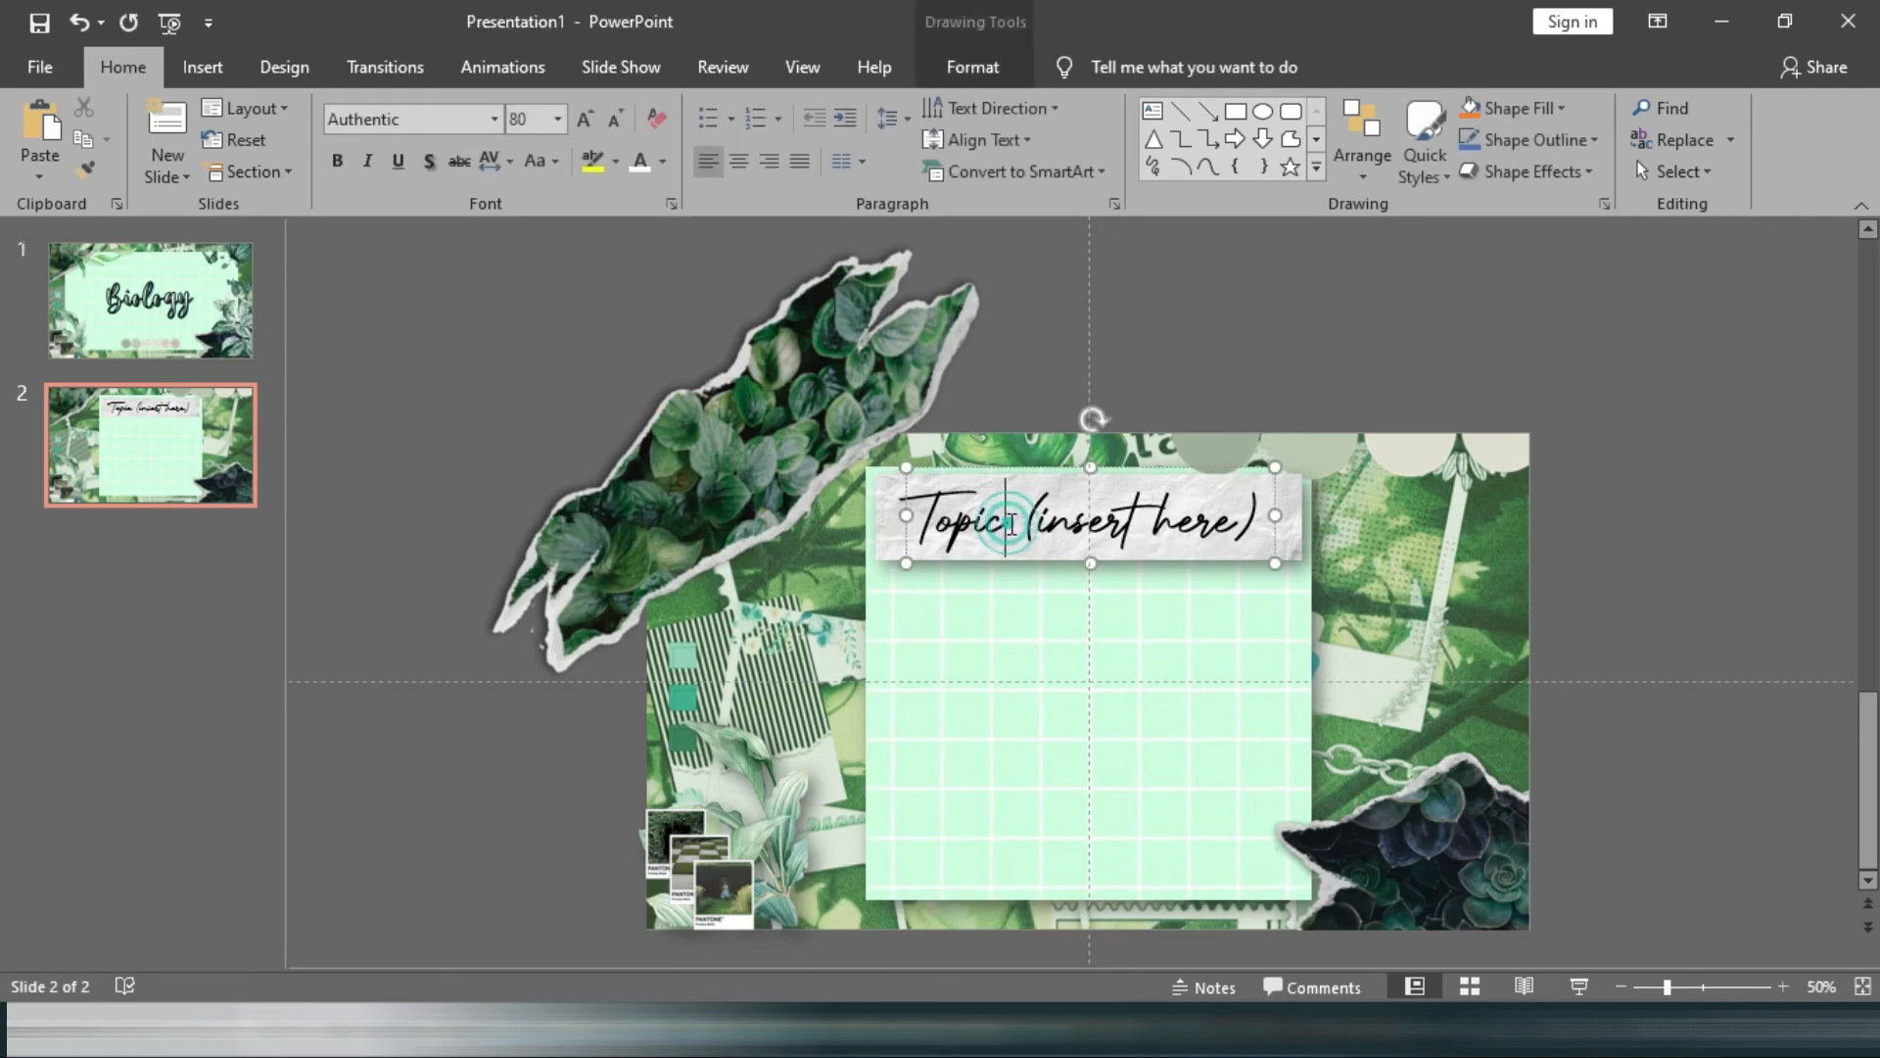
{"action": "left_click", "coordinate": [663, 158]}
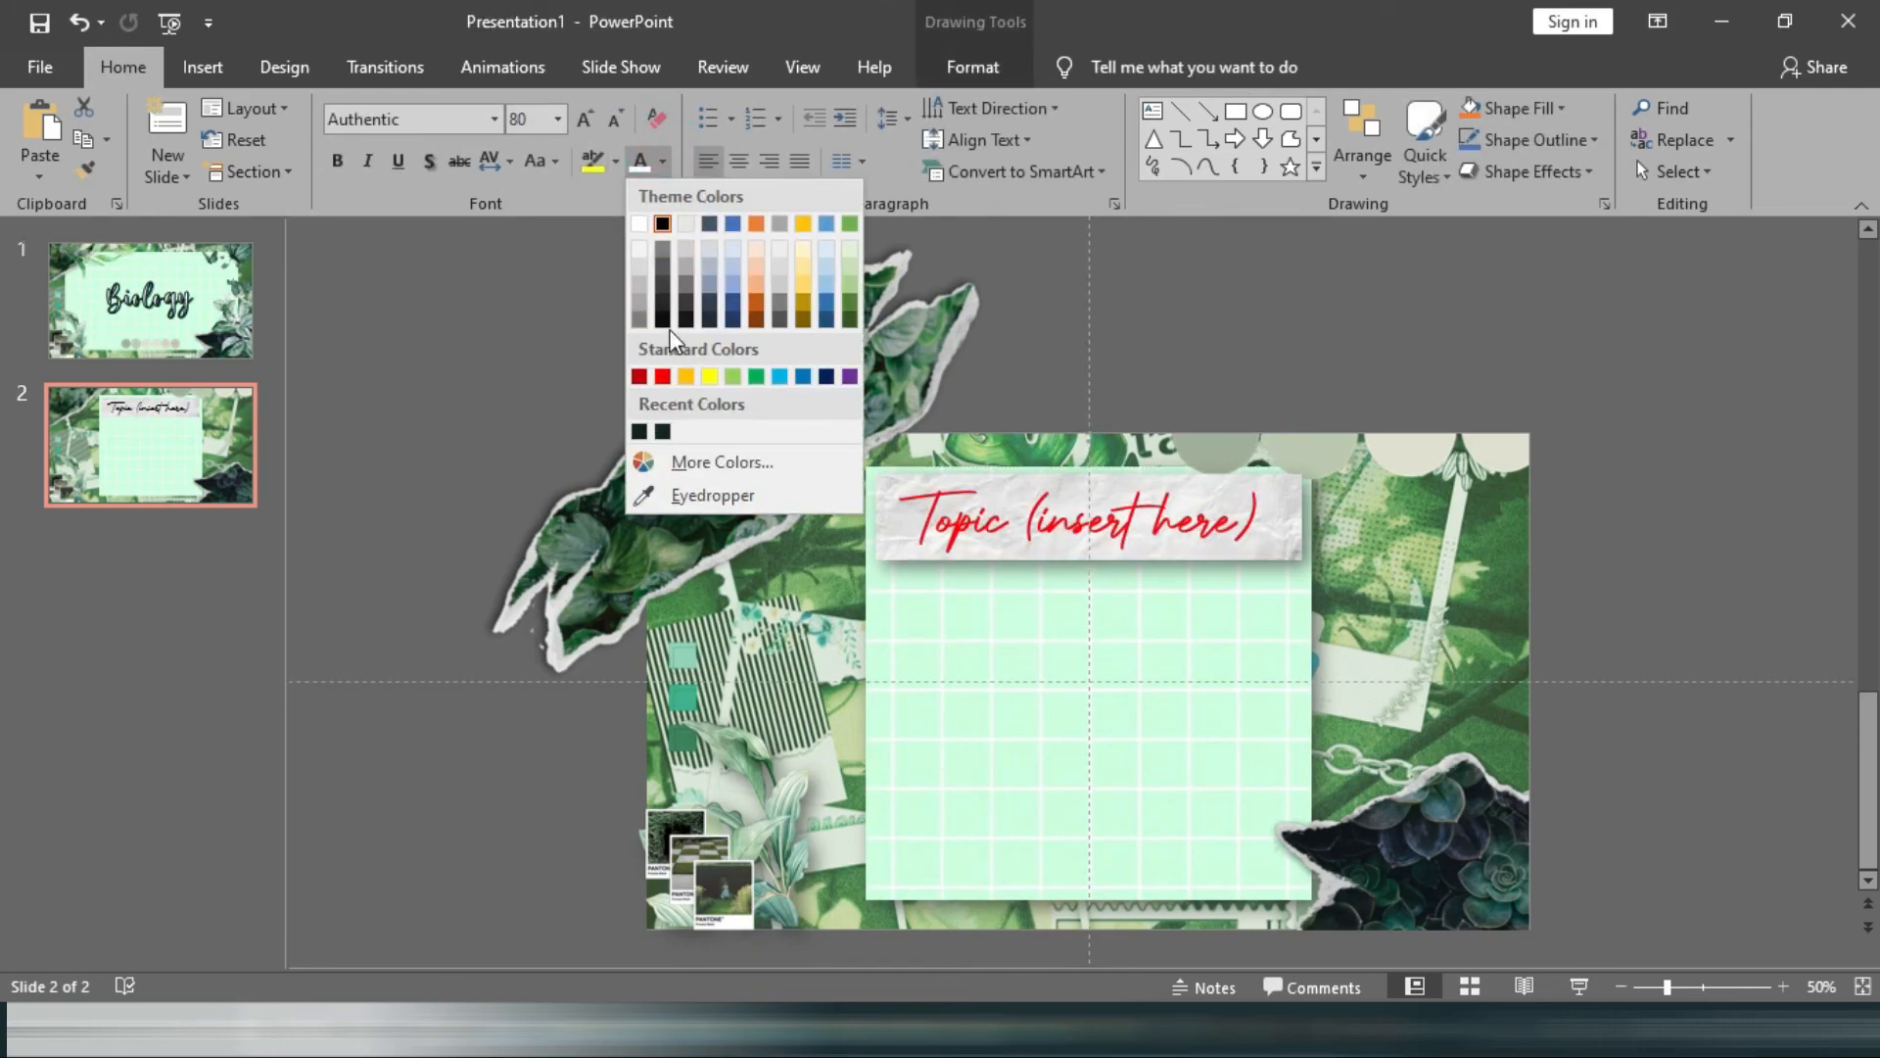
{"action": "left_click", "coordinate": [668, 496]}
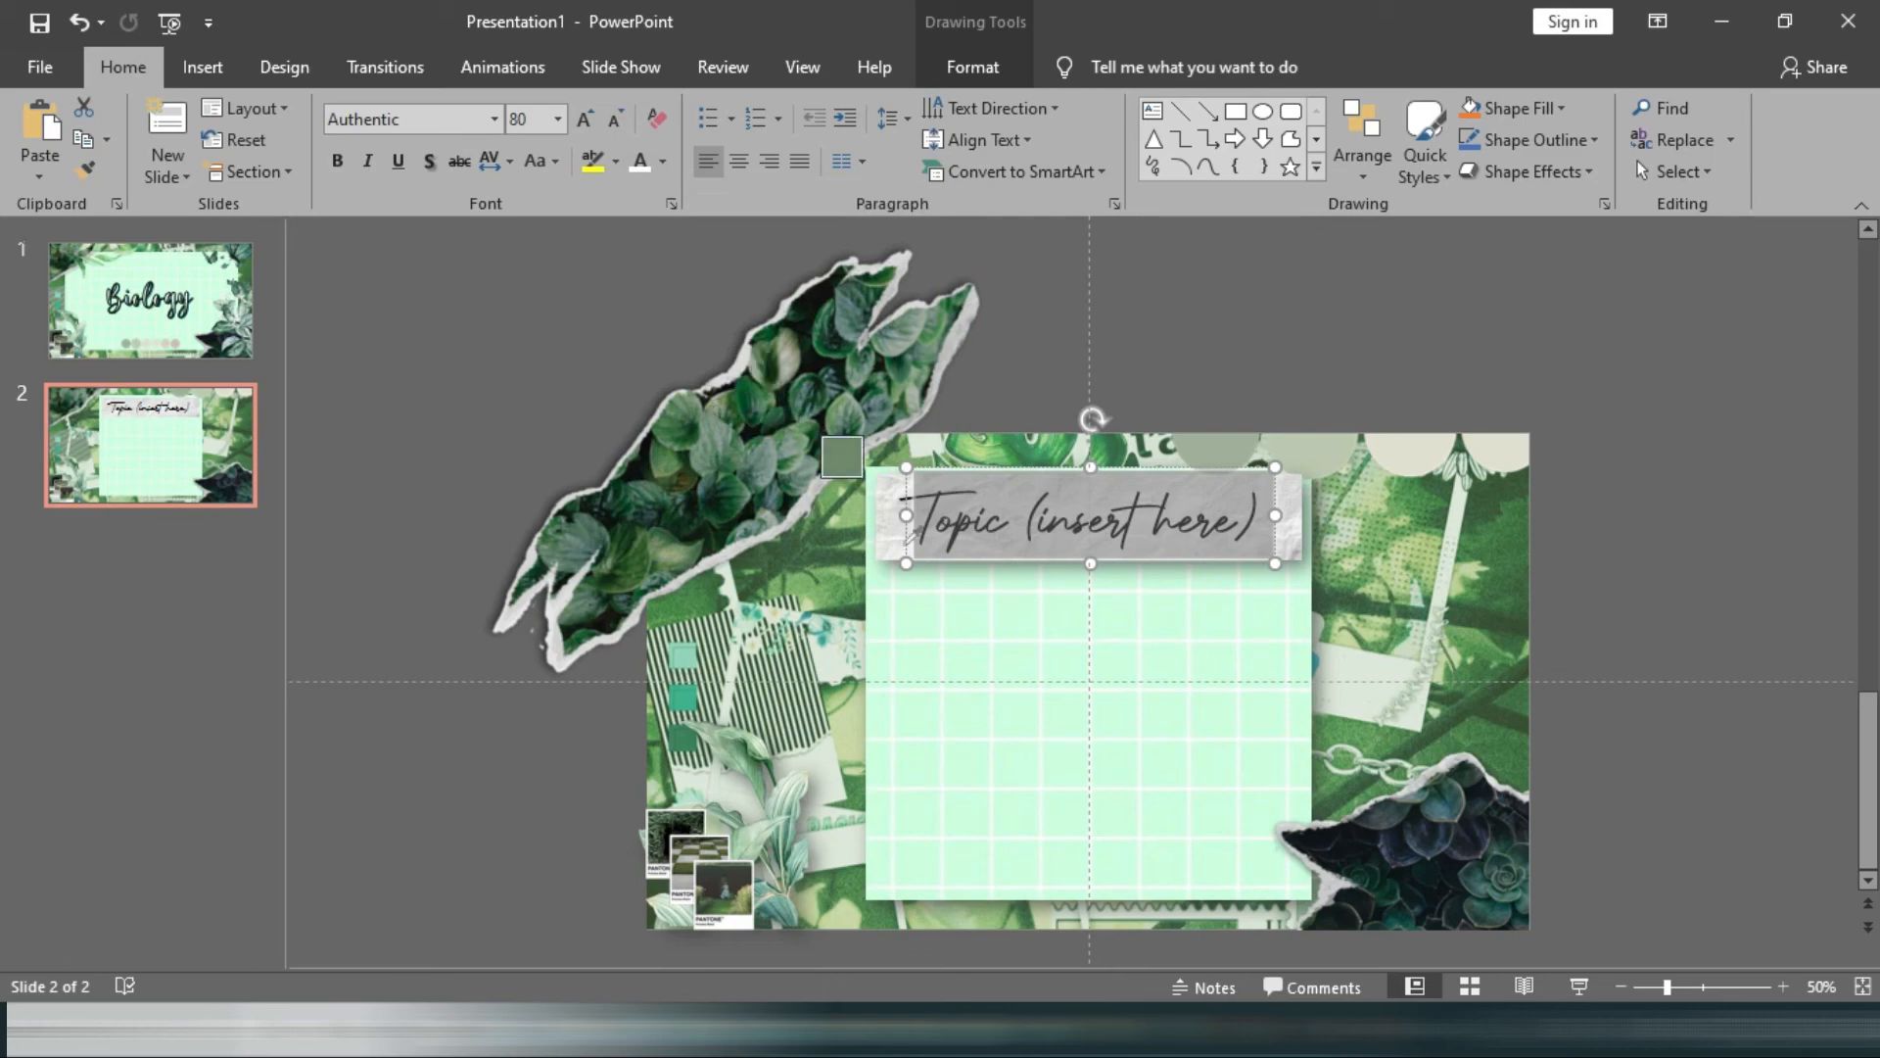
{"action": "left_click", "coordinate": [1222, 445]}
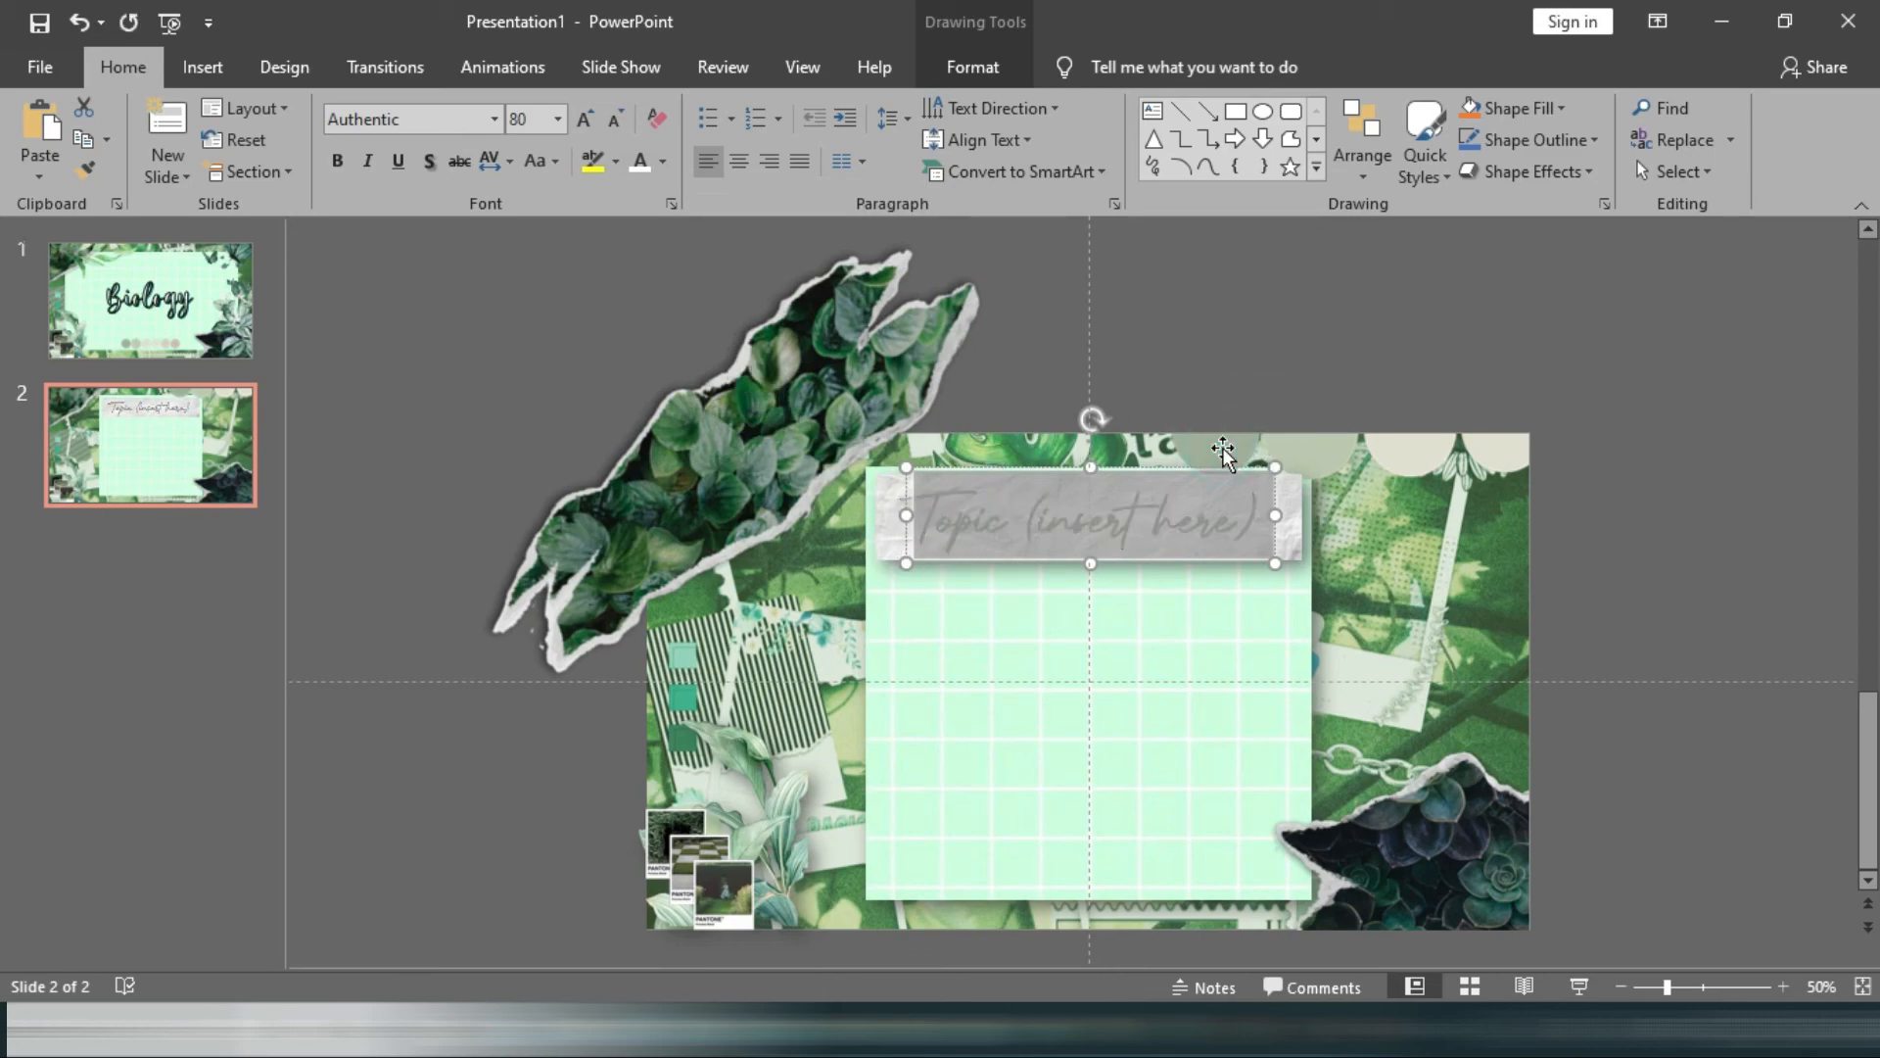
Duplicate the sage heading text box and send the copy backward.
{"action": "right_click", "coordinate": [1210, 526]}
{"action": "left_click", "coordinate": [1302, 629]}
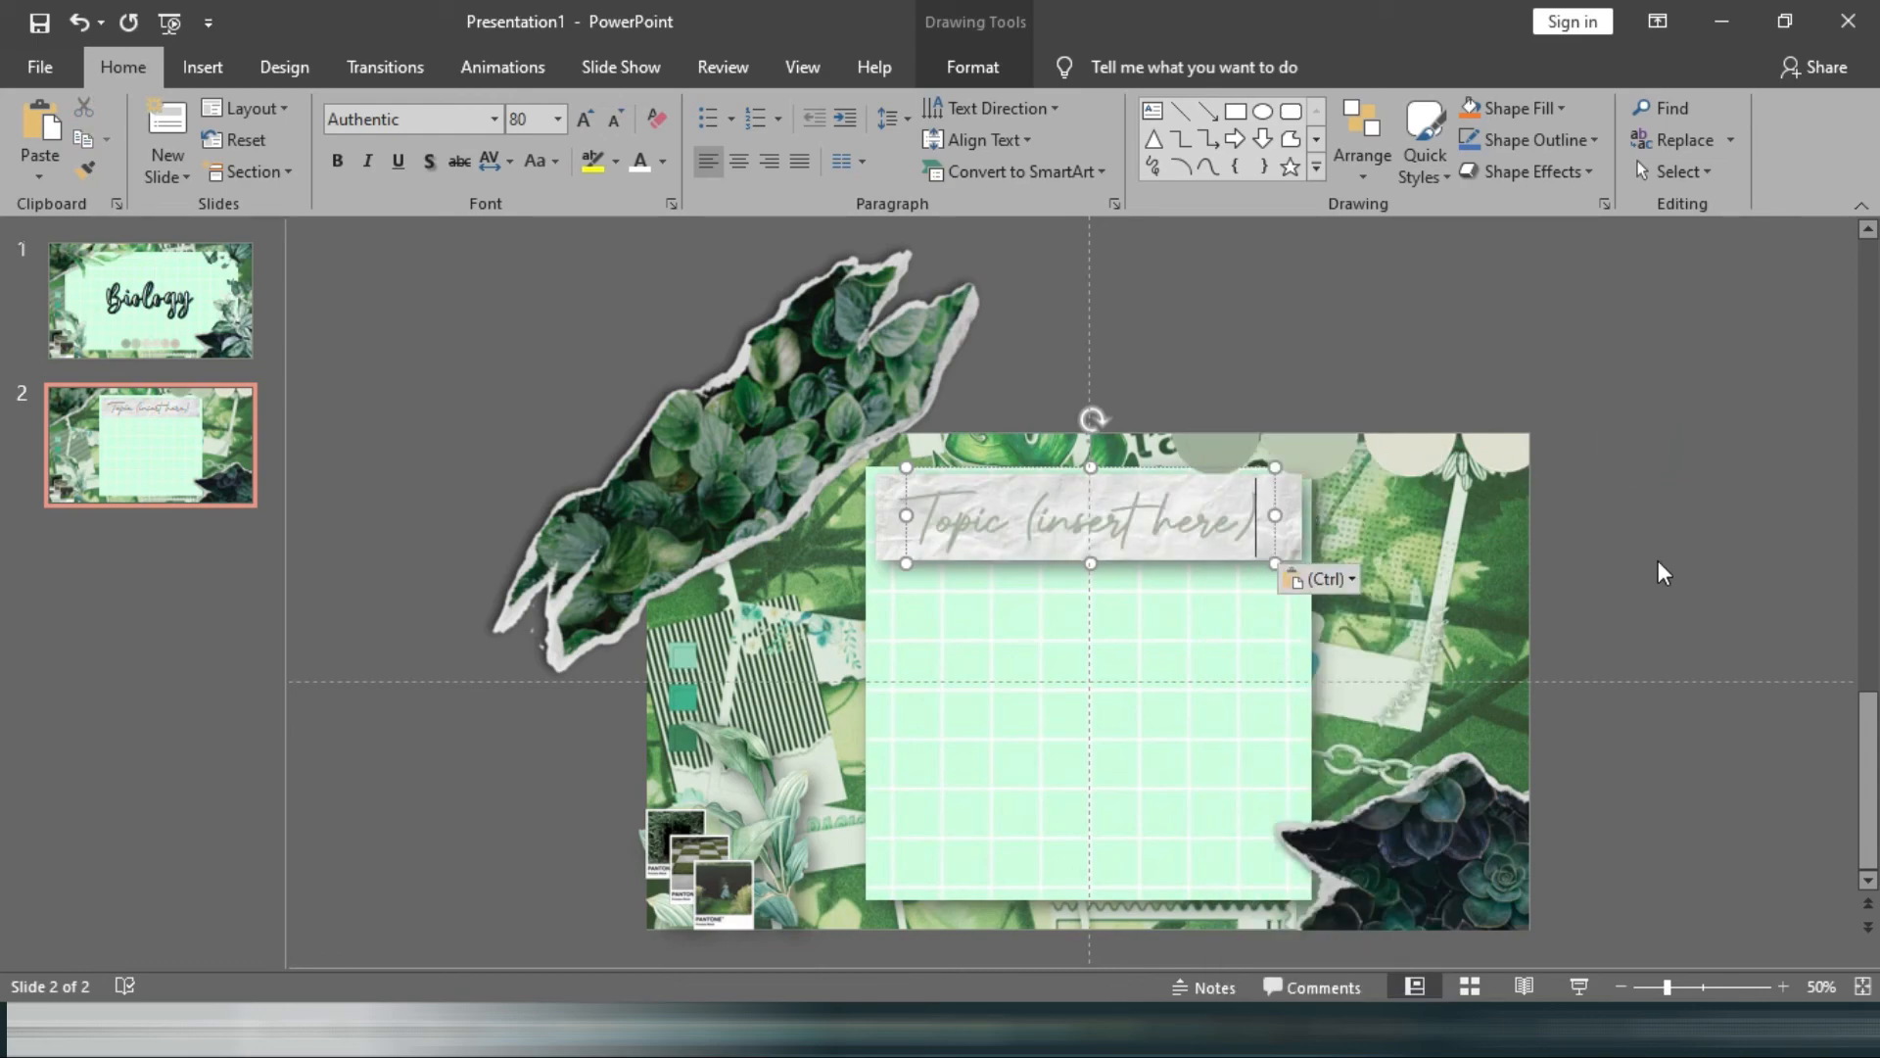
{"action": "left_click", "coordinate": [1147, 467]}
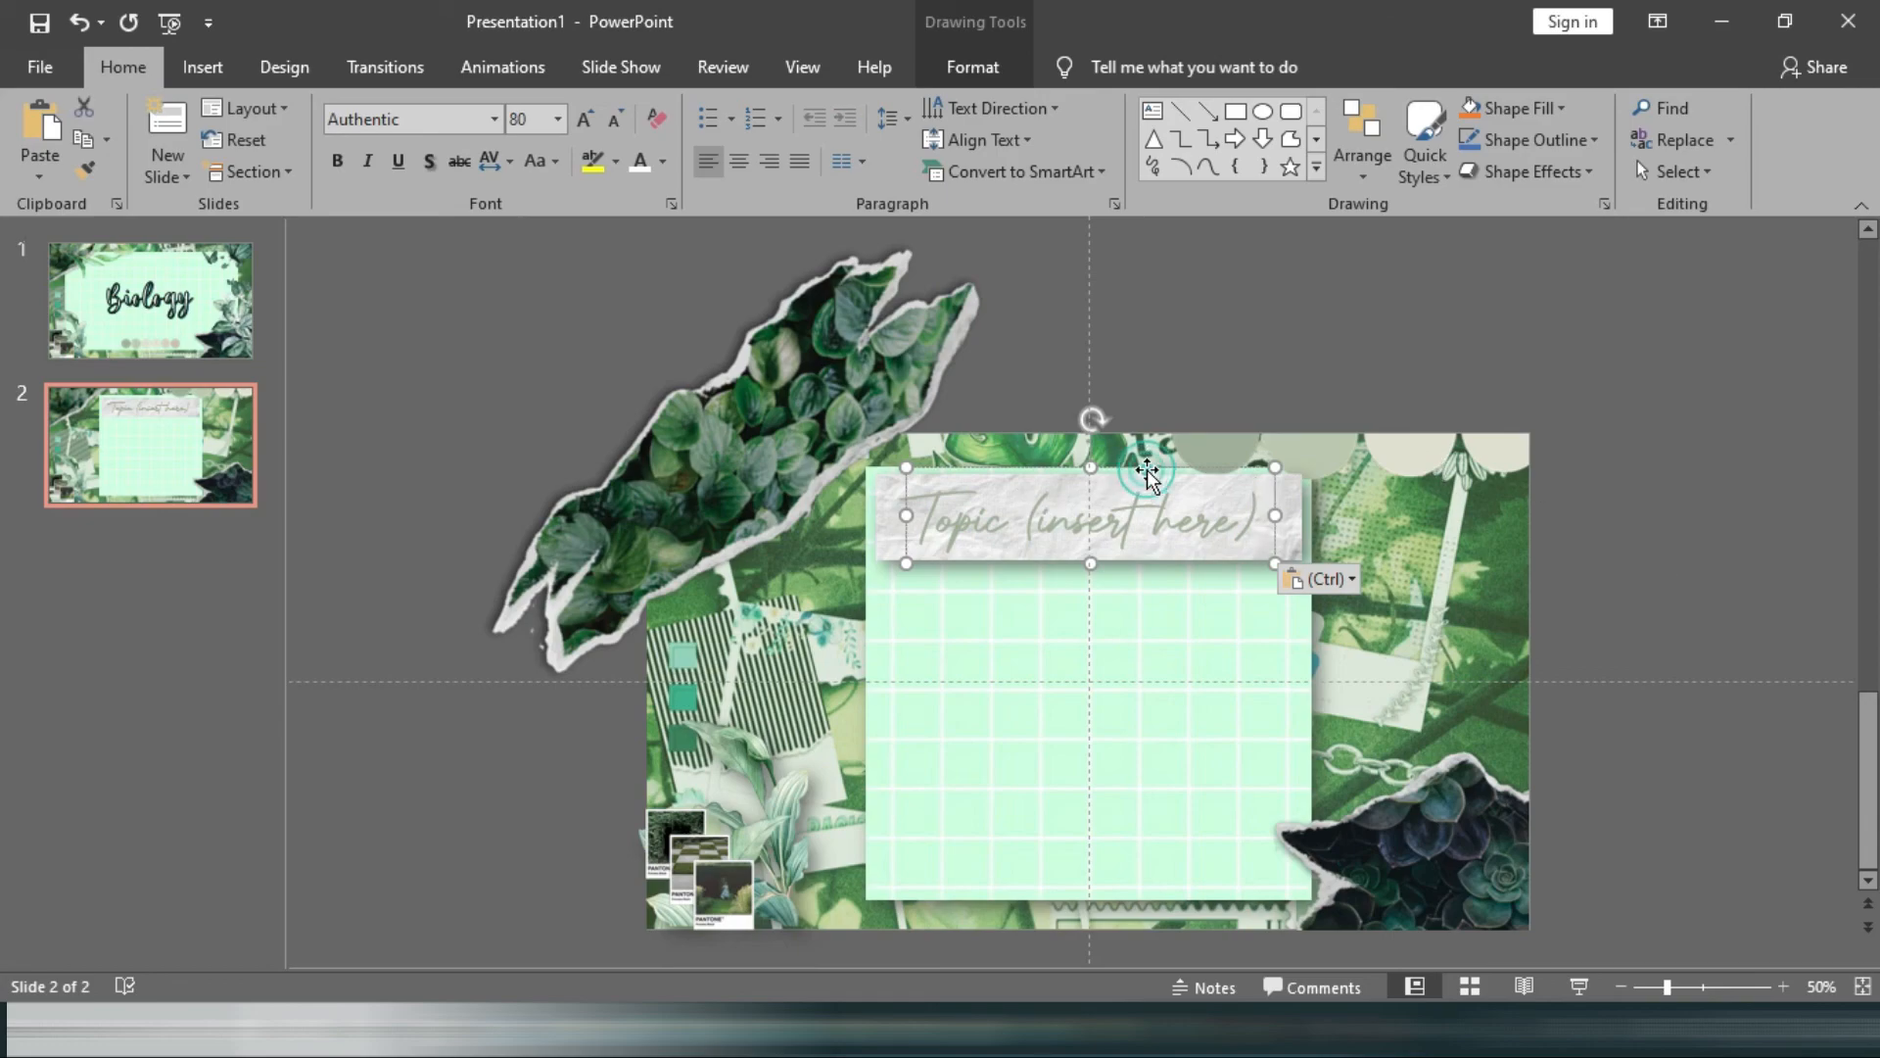
{"action": "key", "text": "ctrl+v"}
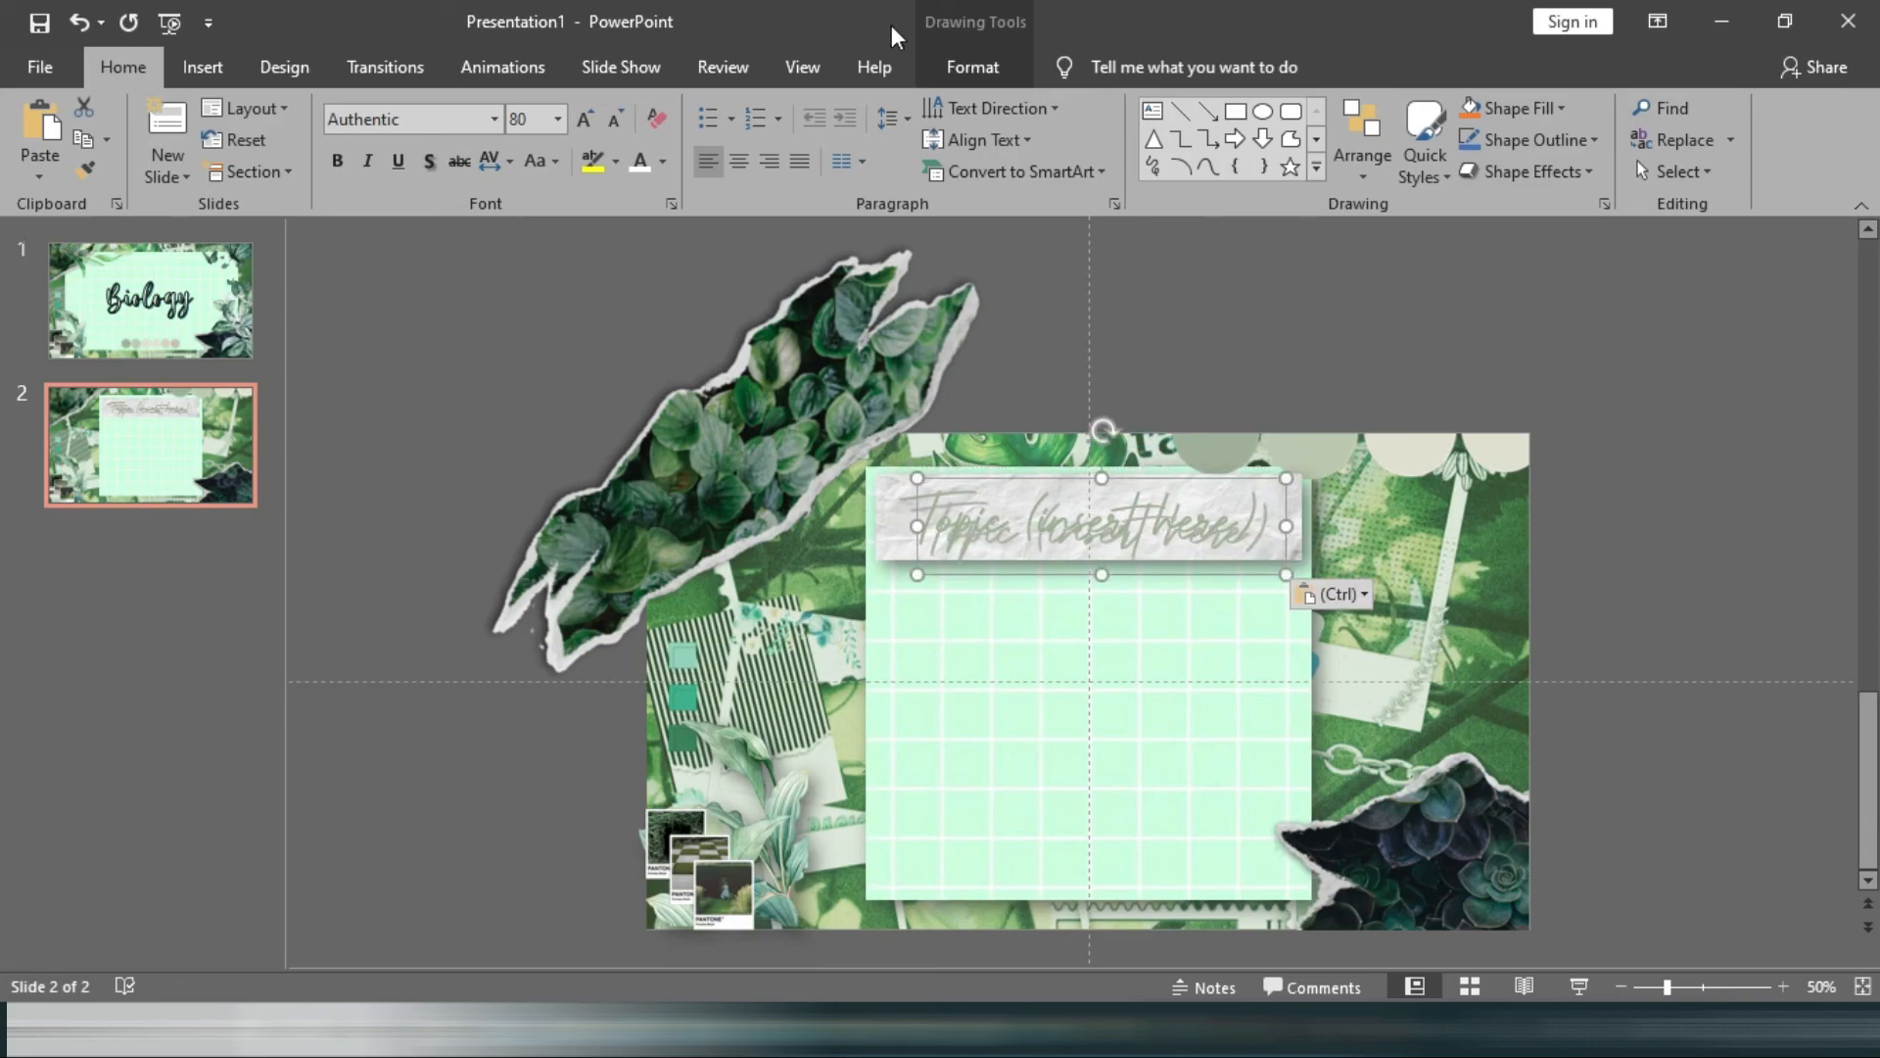
{"action": "left_click", "coordinate": [943, 55]}
{"action": "left_click", "coordinate": [1436, 139]}
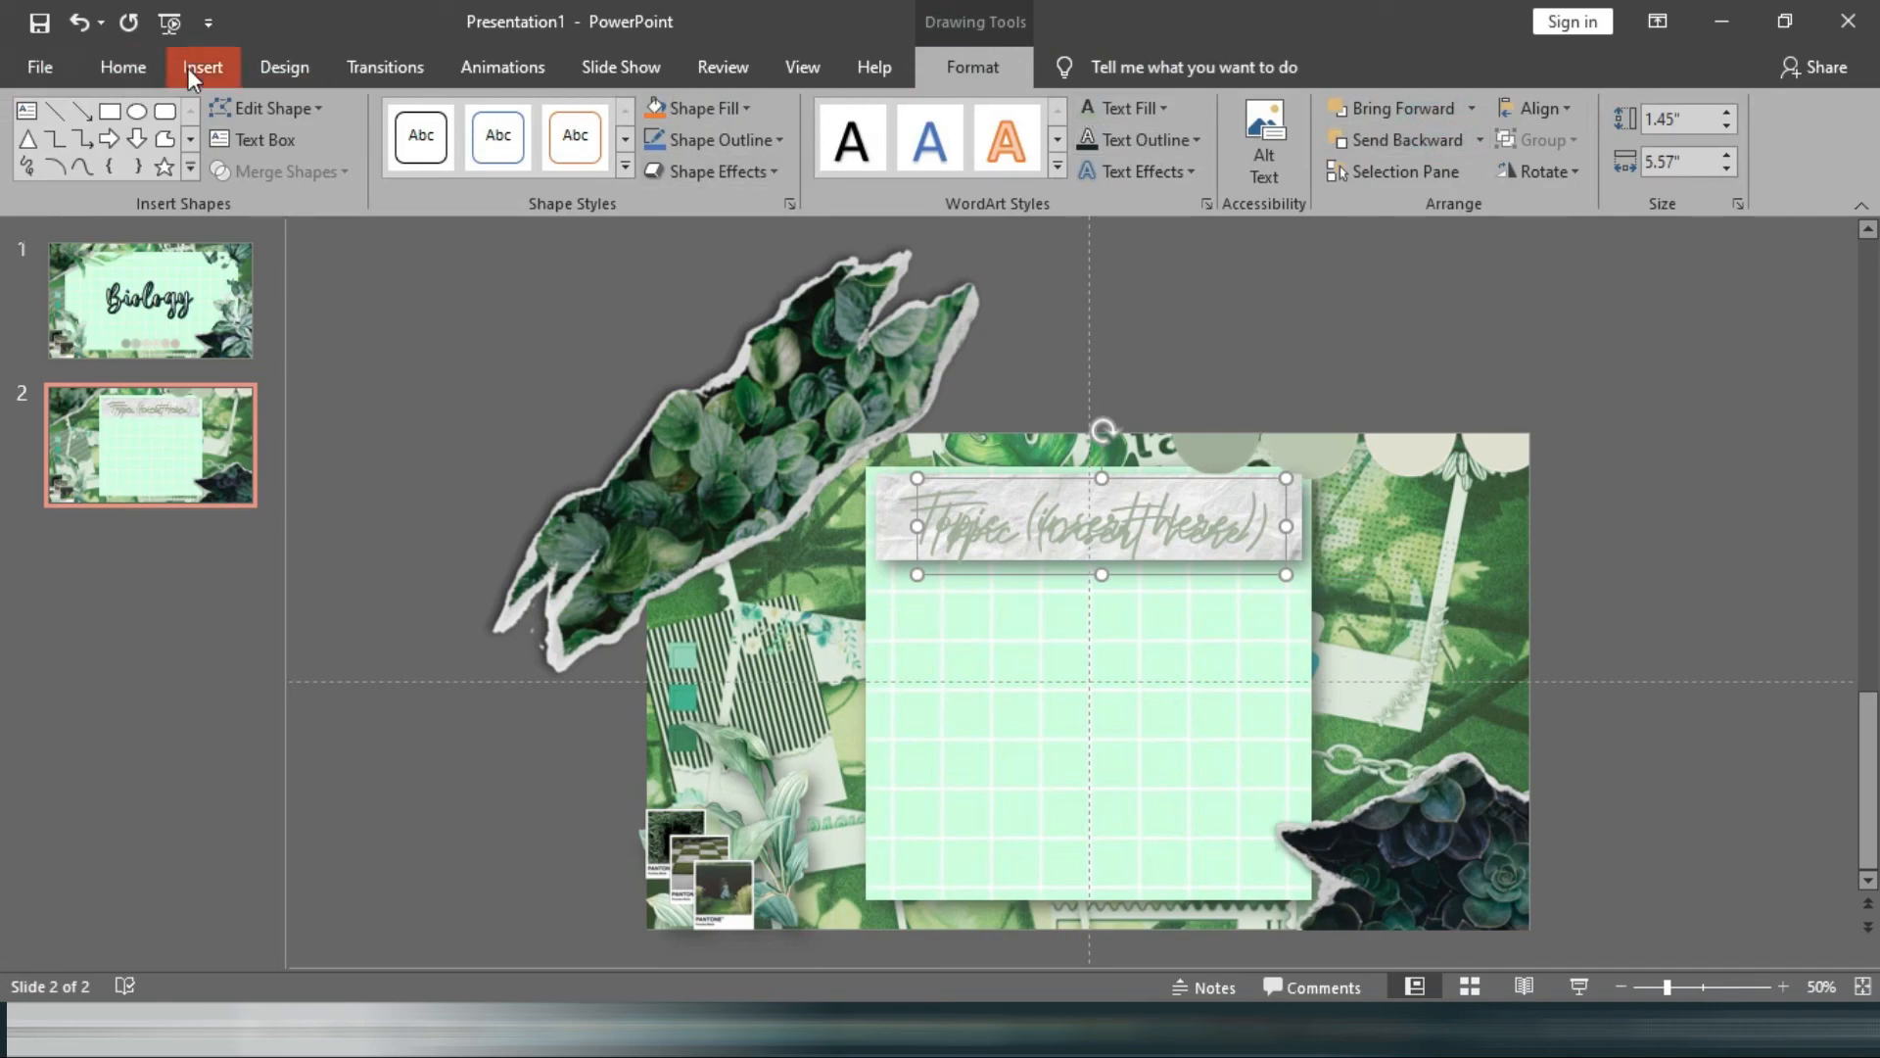
Recolor the duplicated heading with the darkest green among the recent colors.
{"action": "left_click", "coordinate": [137, 69]}
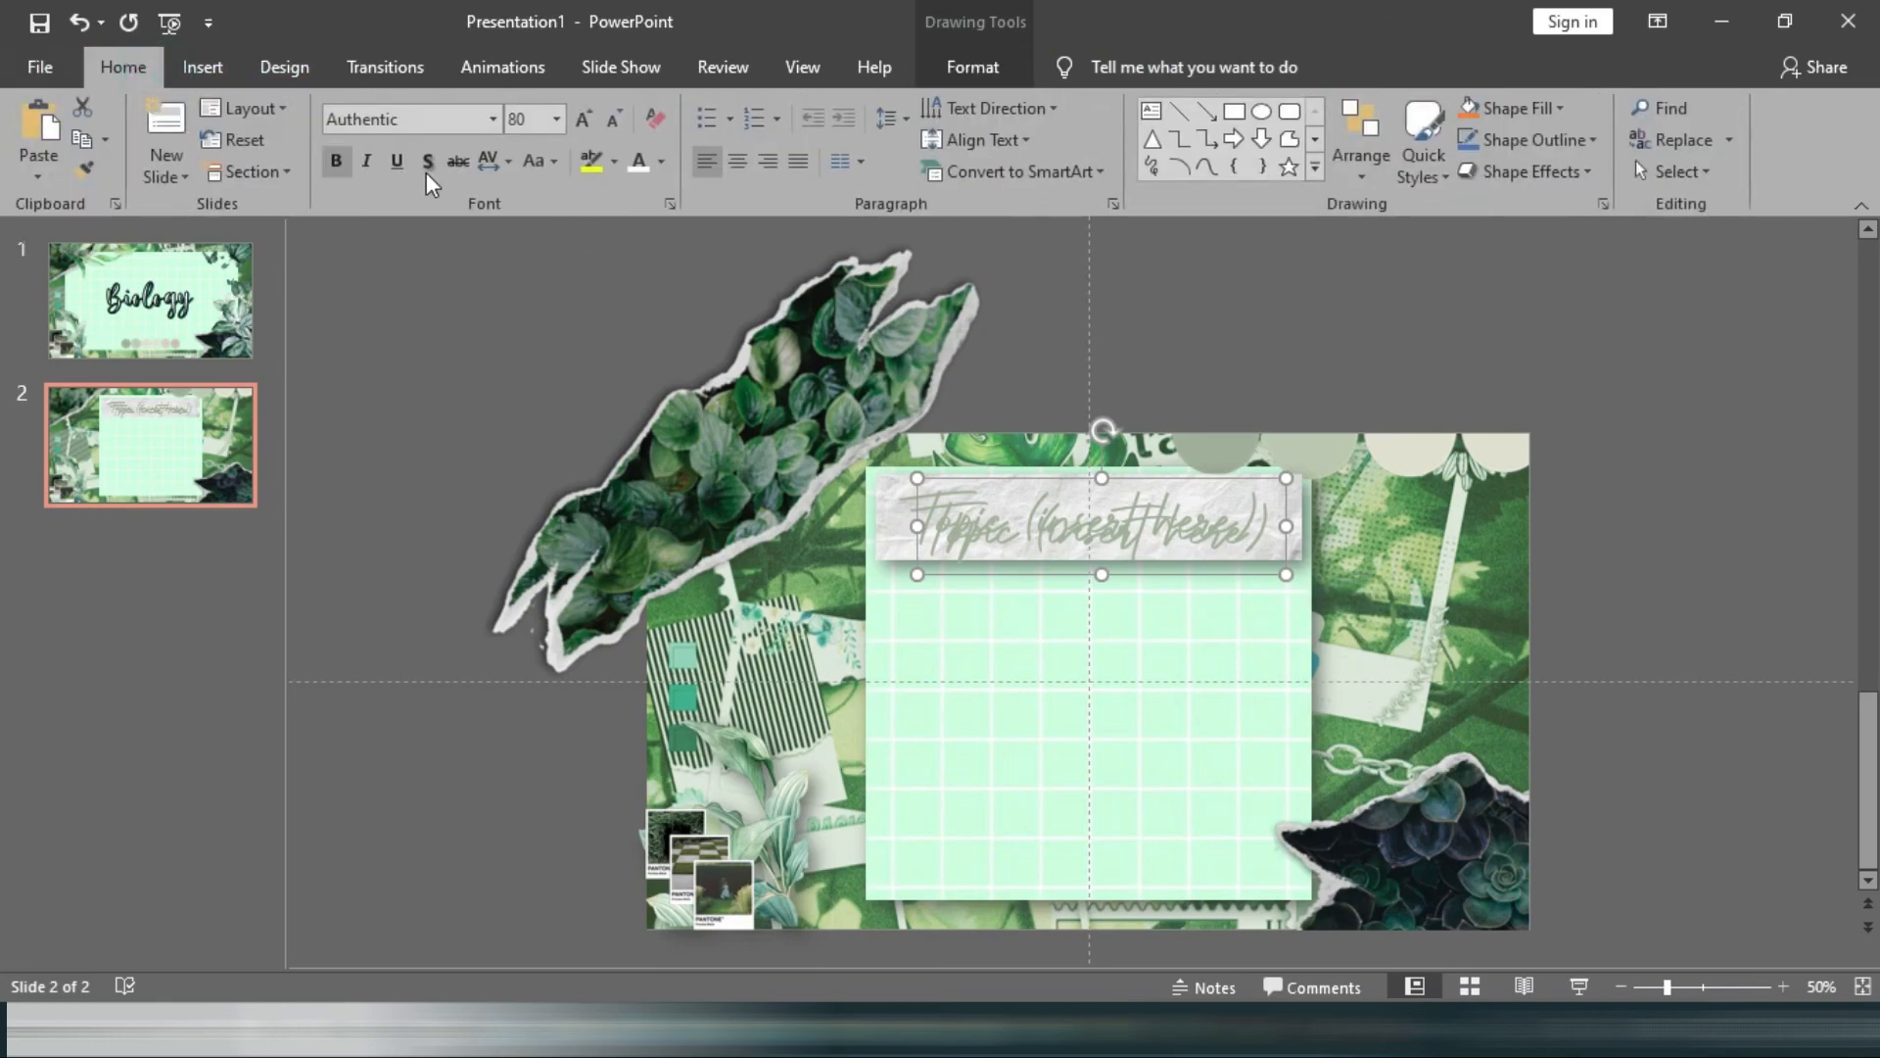
{"action": "left_click", "coordinate": [663, 160]}
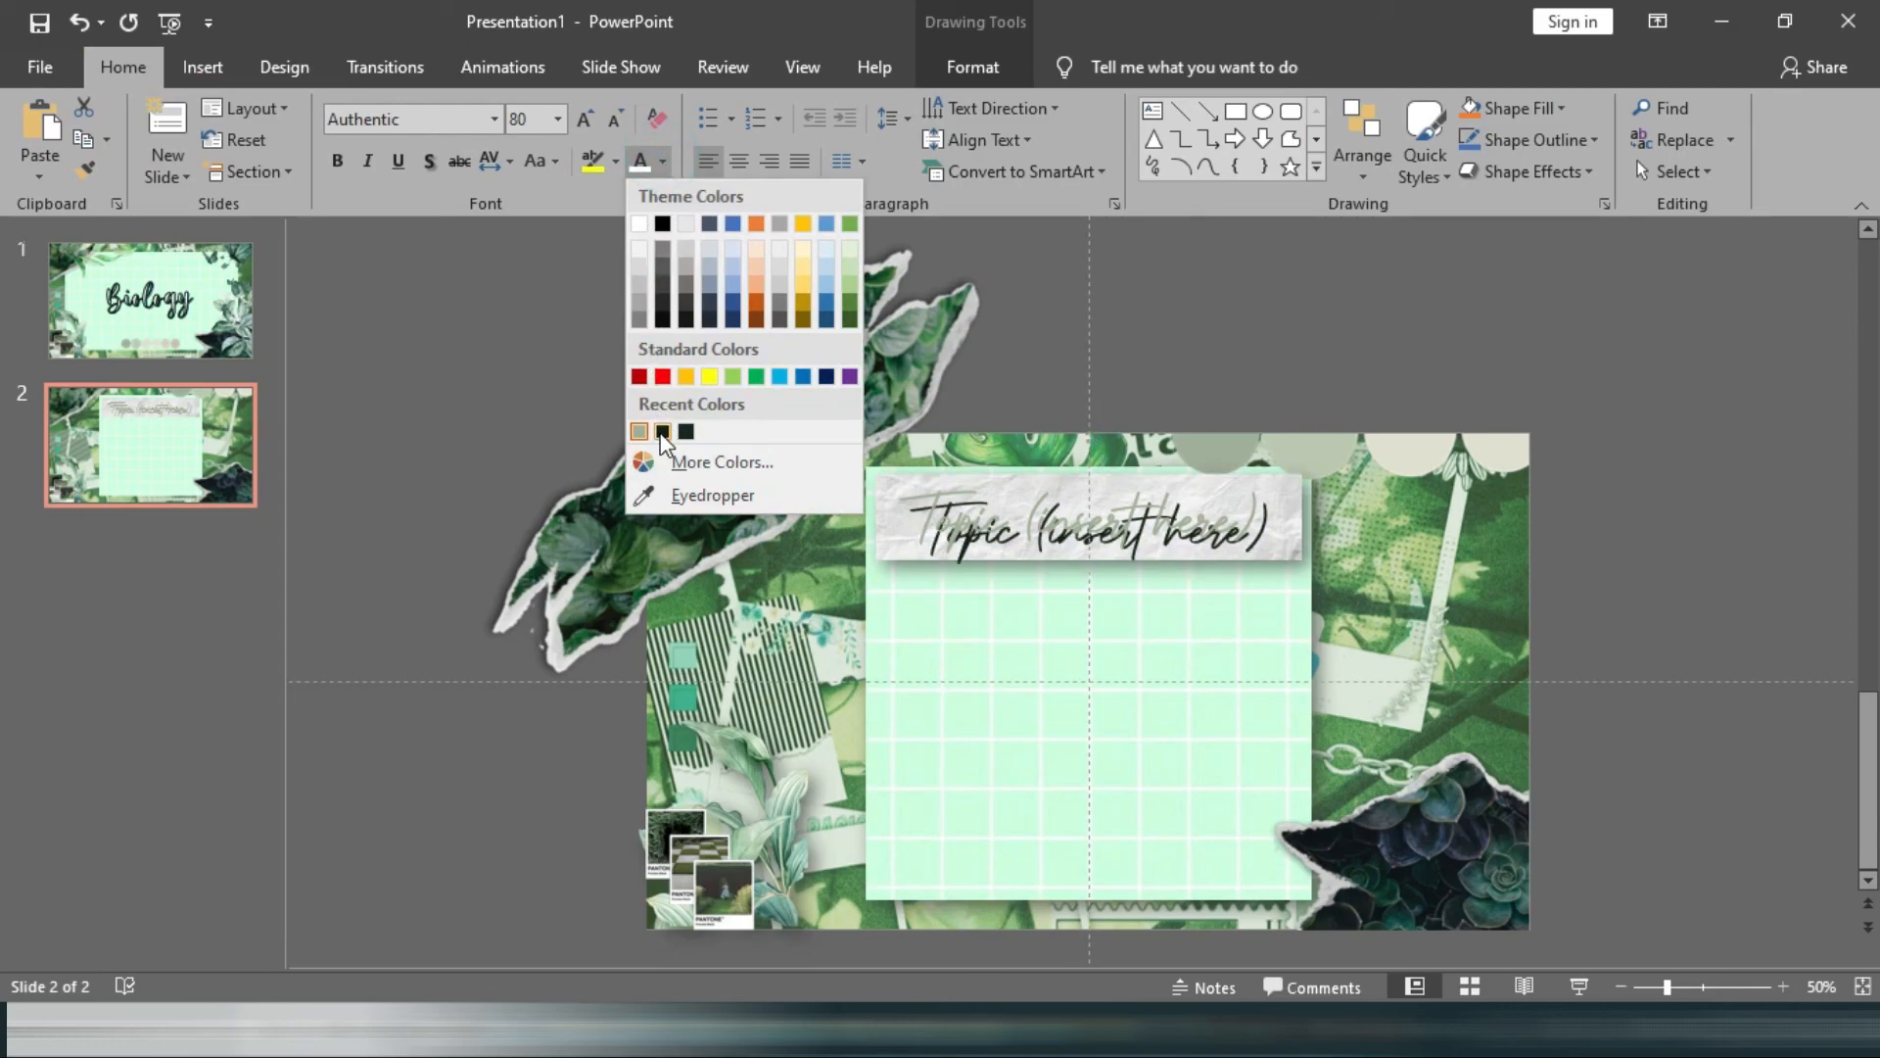
{"action": "left_click", "coordinate": [686, 432]}
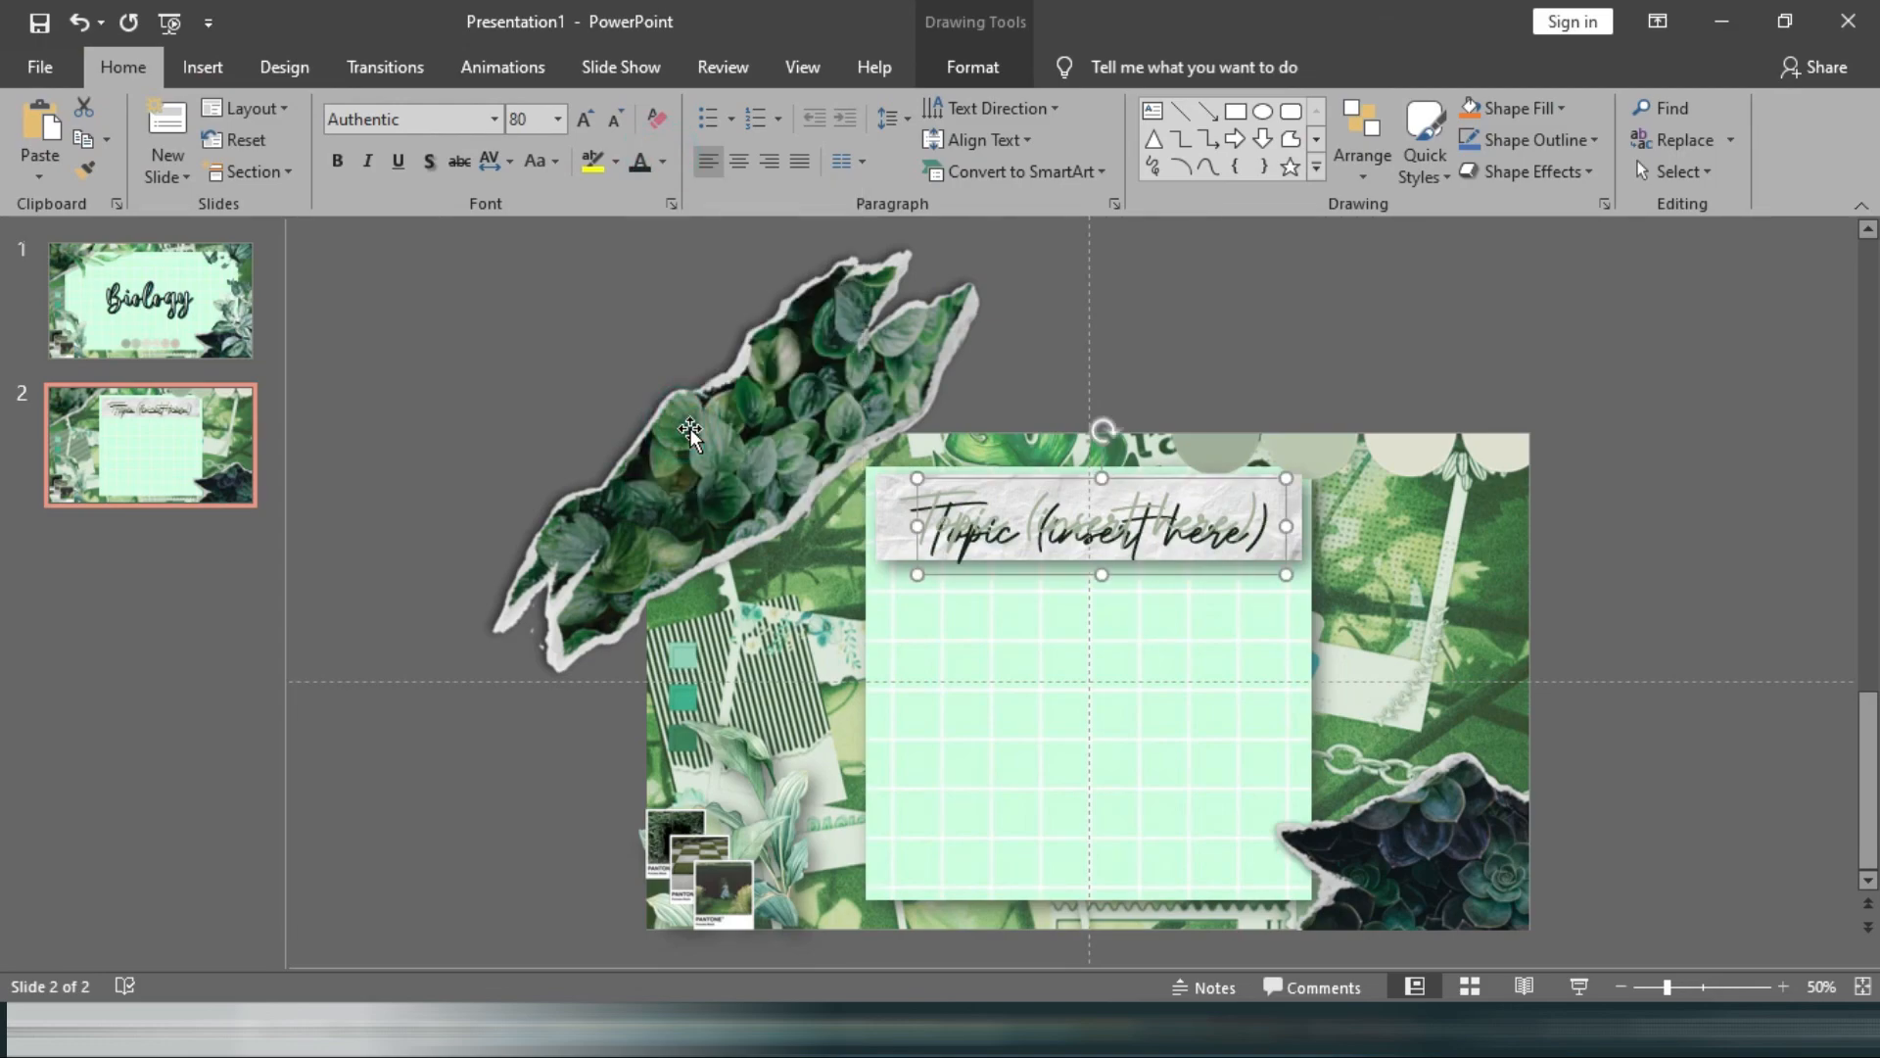
Nudge the dark heading copy up and left so it sits slightly offset from the sage heading as a shadow.
{"action": "key", "text": "ctrl+Up"}
{"action": "key", "text": "ctrl+Up"}
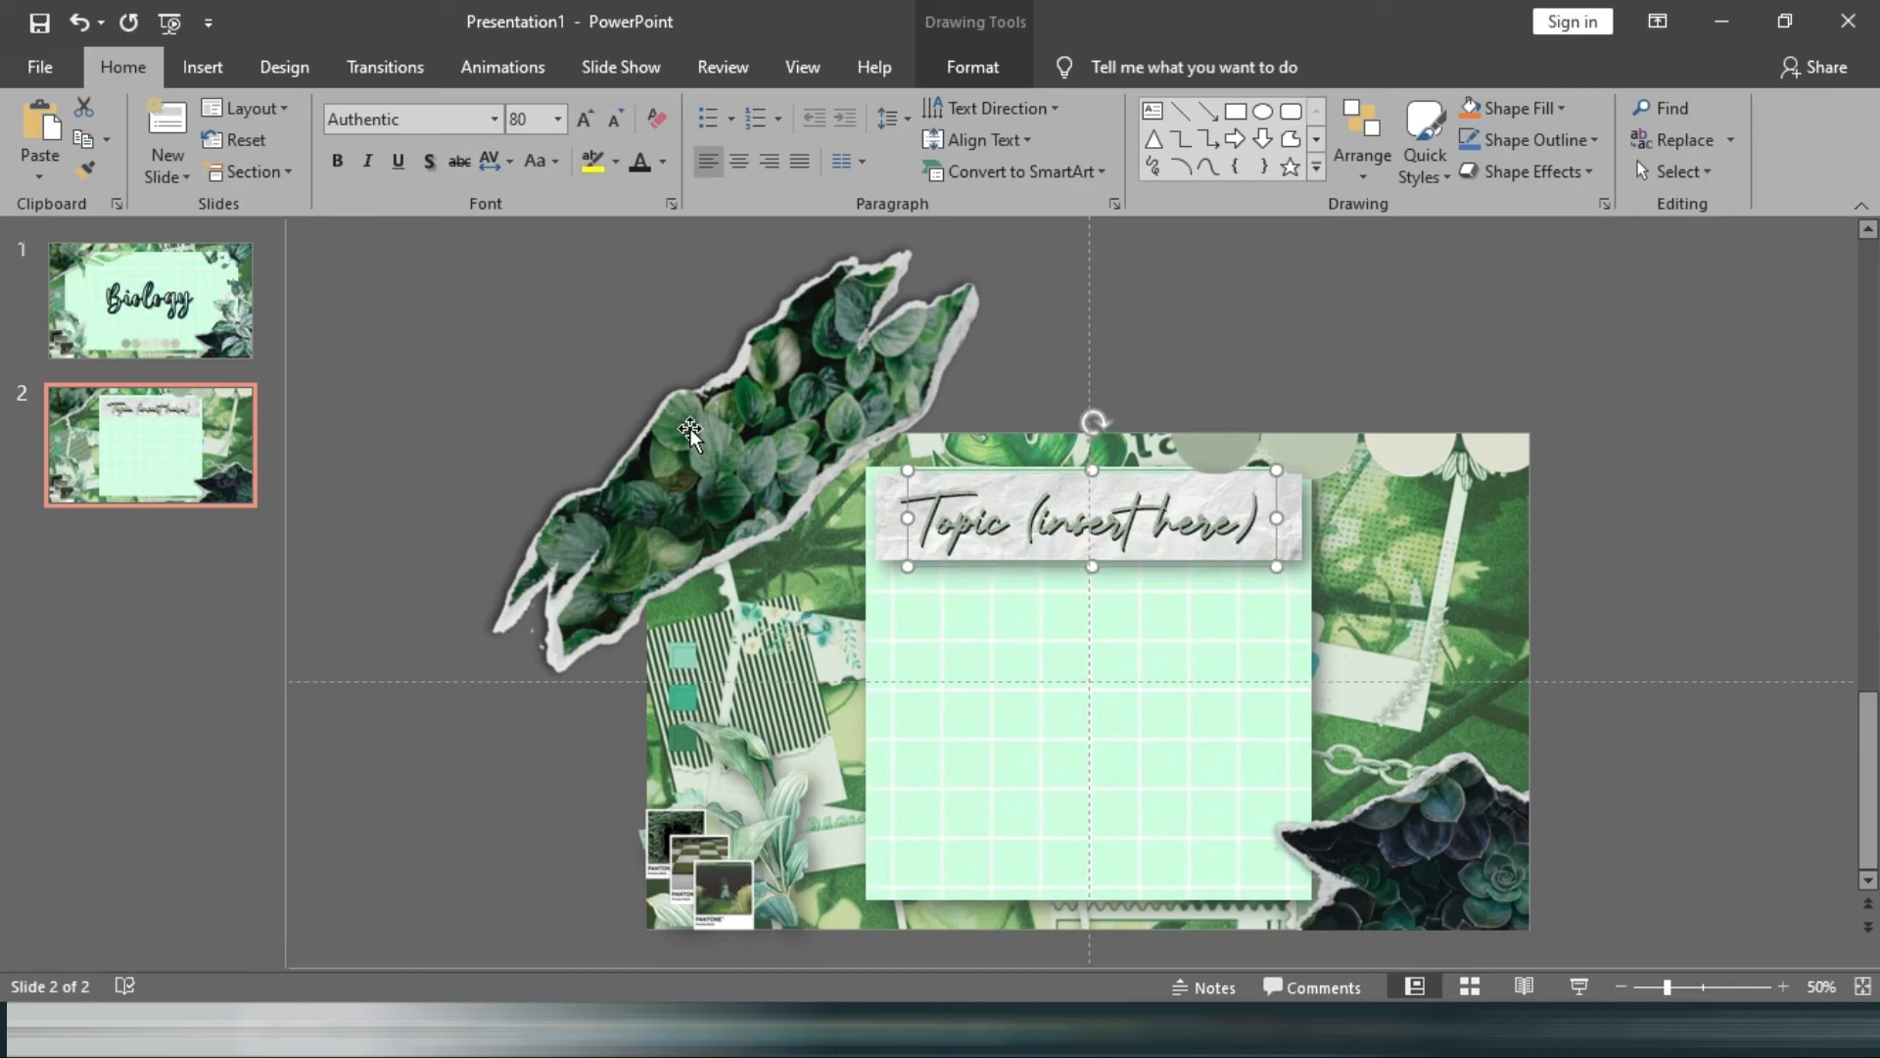
{"action": "key", "text": "ctrl+Left"}
{"action": "key", "text": "ctrl+Left"}
{"action": "key", "text": "ctrl+Up"}
{"action": "key", "text": "ctrl+Right"}
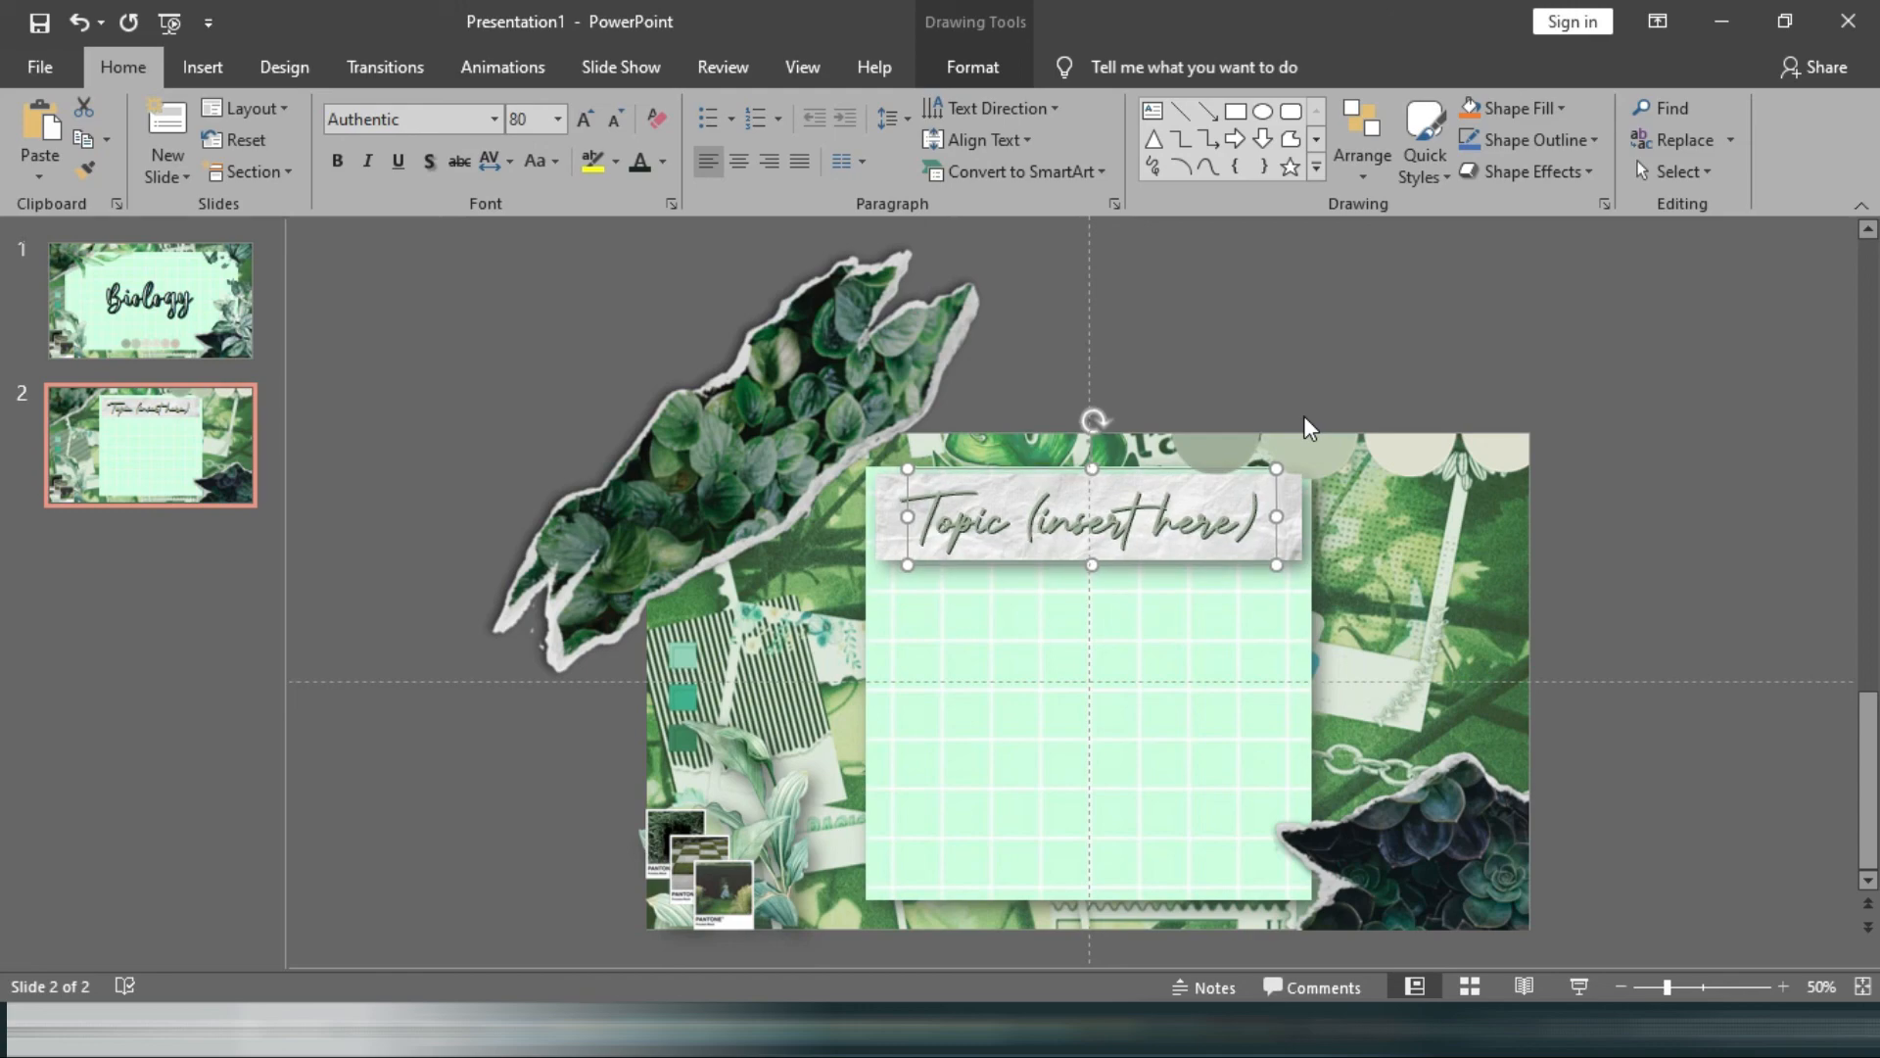
{"action": "left_click", "coordinate": [1706, 412]}
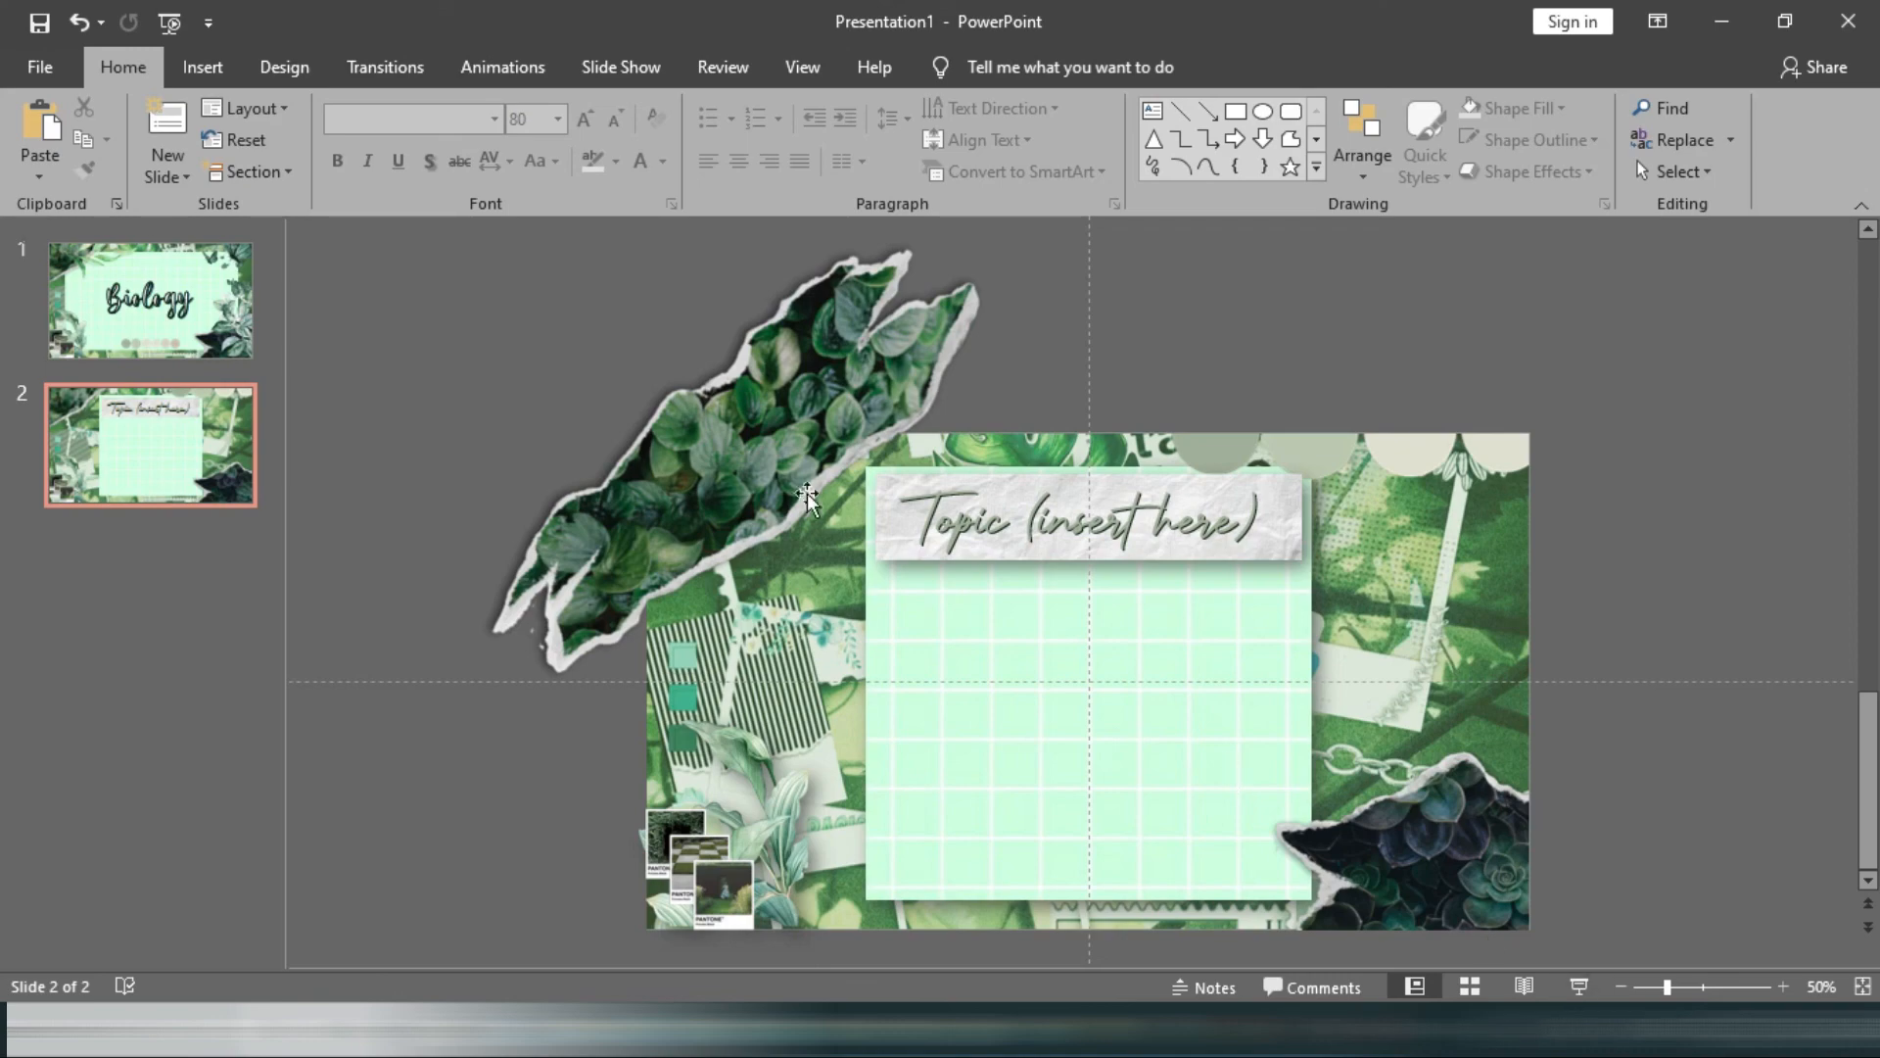
Go to the "Biology" title slide.
{"action": "left_click", "coordinate": [155, 307]}
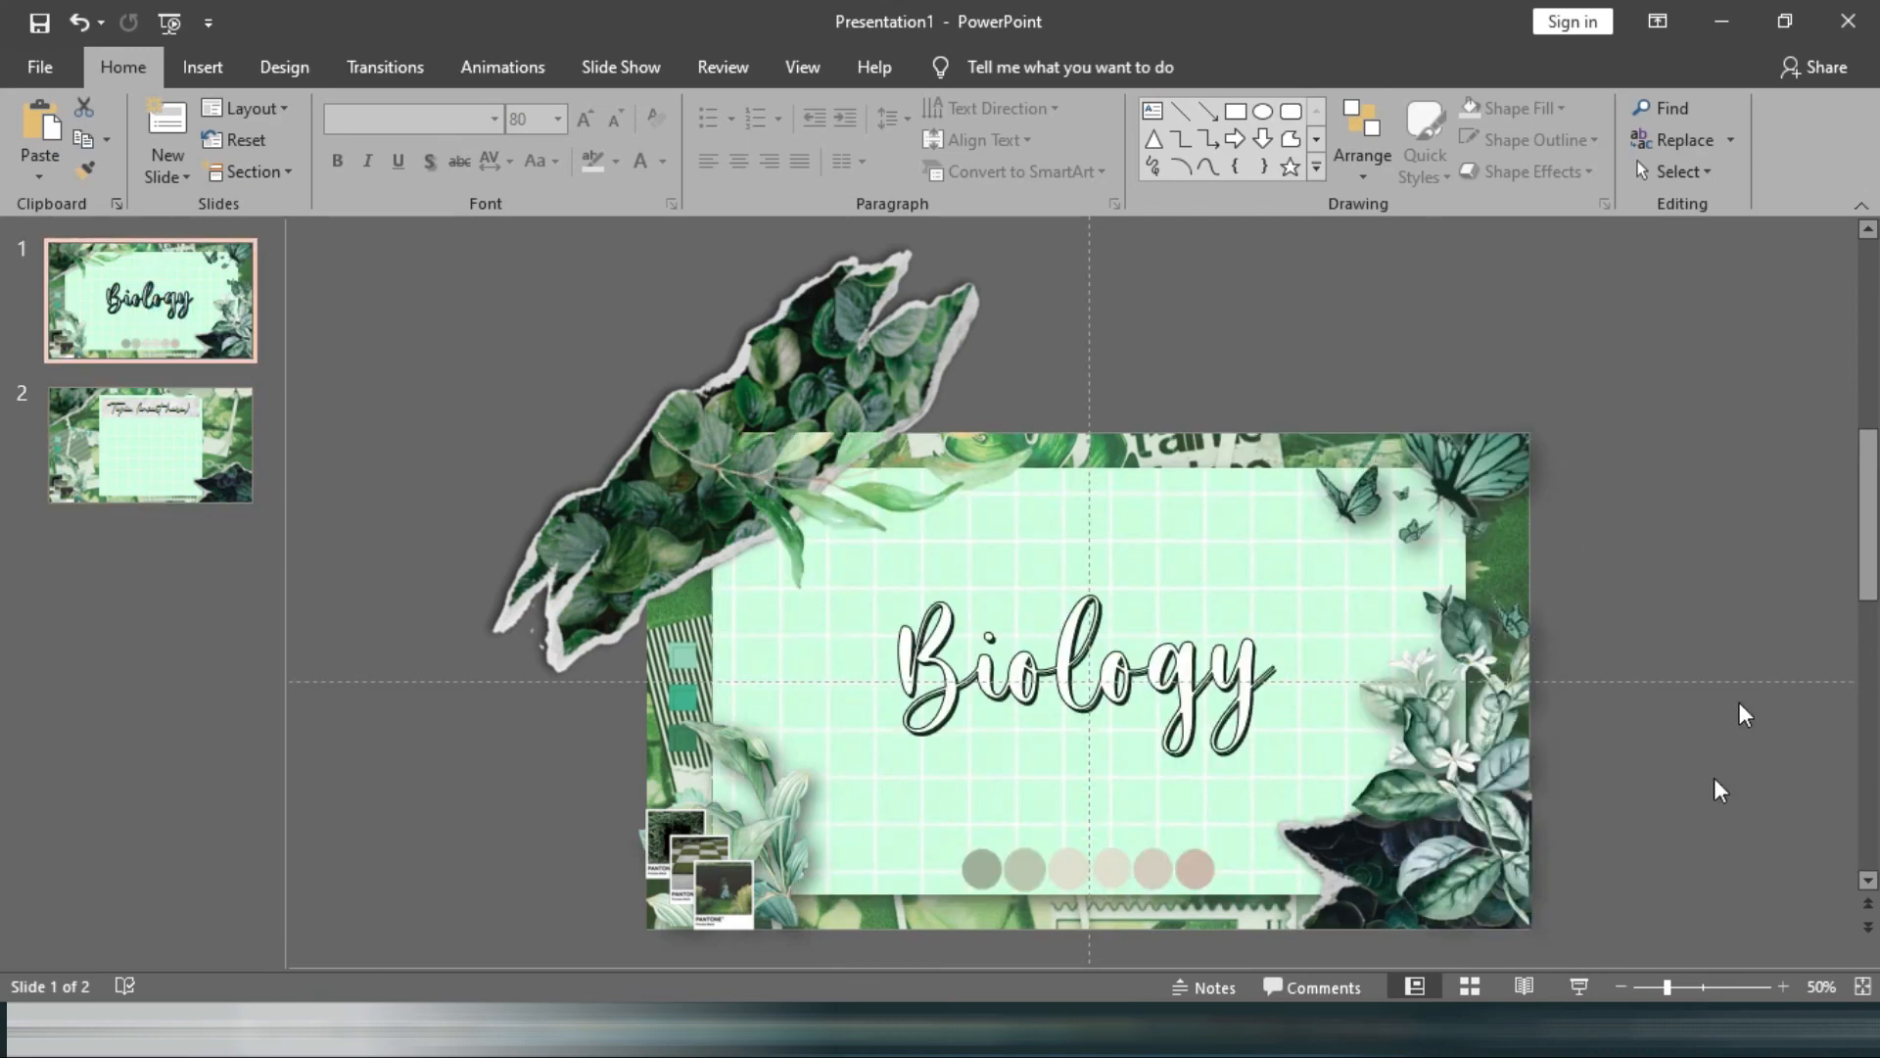